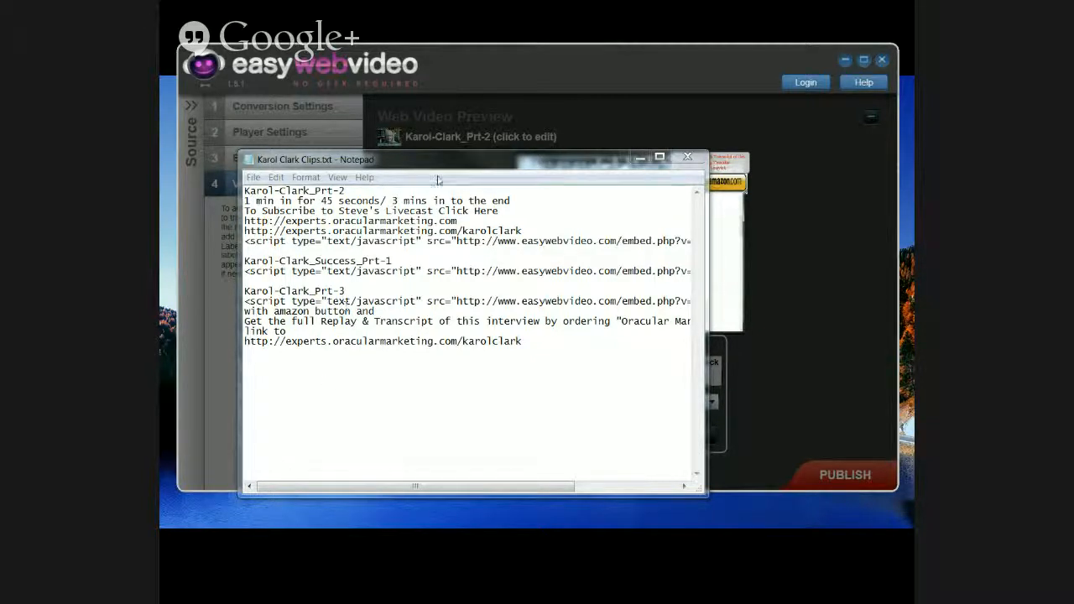
Step: Move the Notepad notes aside and position the Local Disk (D:) Explorer window over the editor
left_click_drag(445, 162, 159, 168)
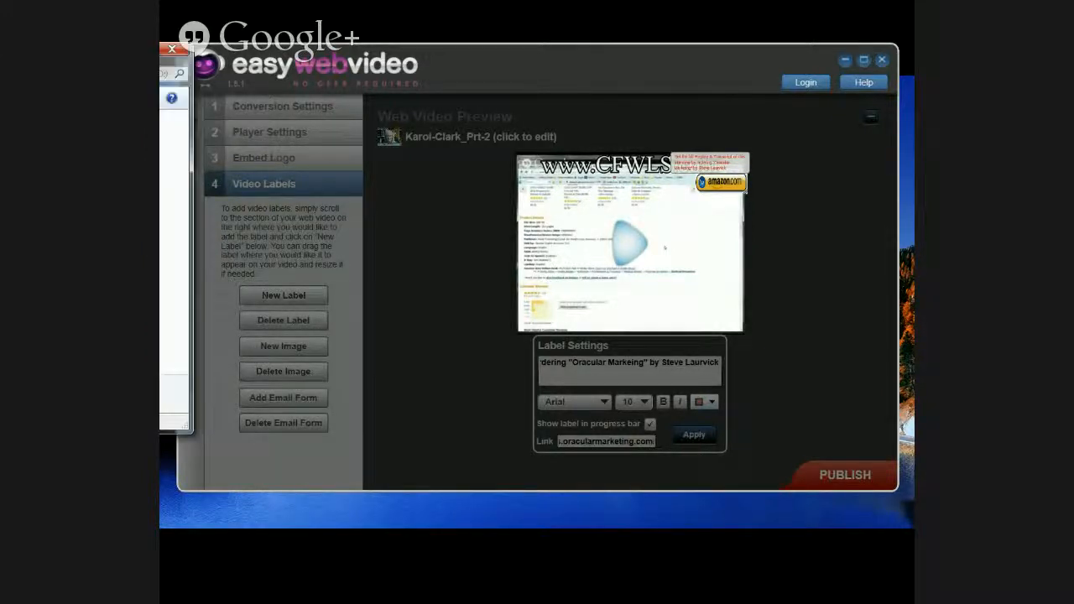
left_click_drag(803, 111, 437, 101)
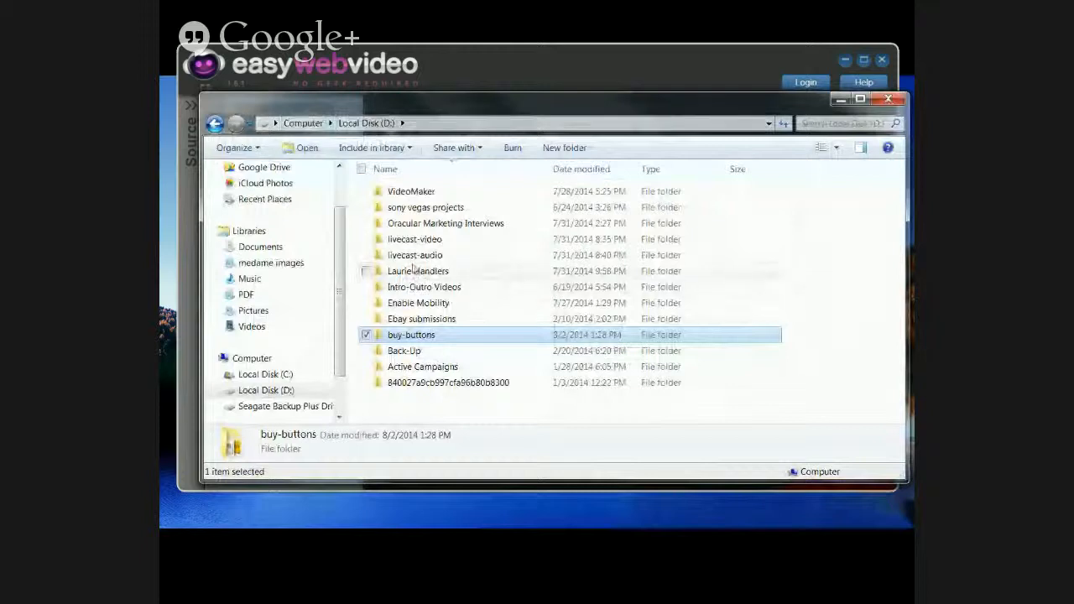
double_click(414, 239)
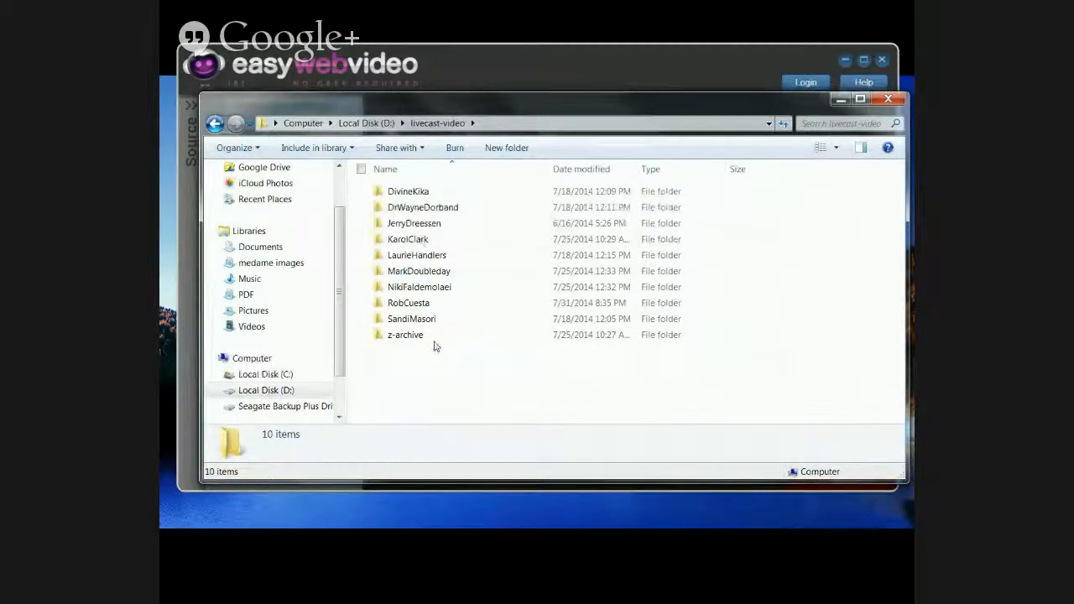
double_click(410, 240)
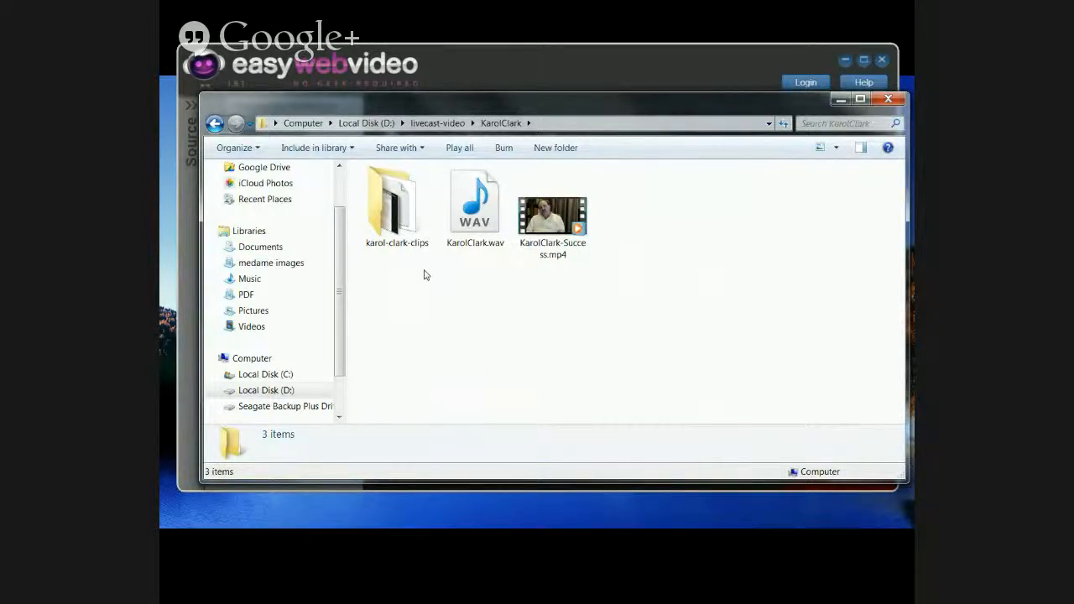
double_click(393, 214)
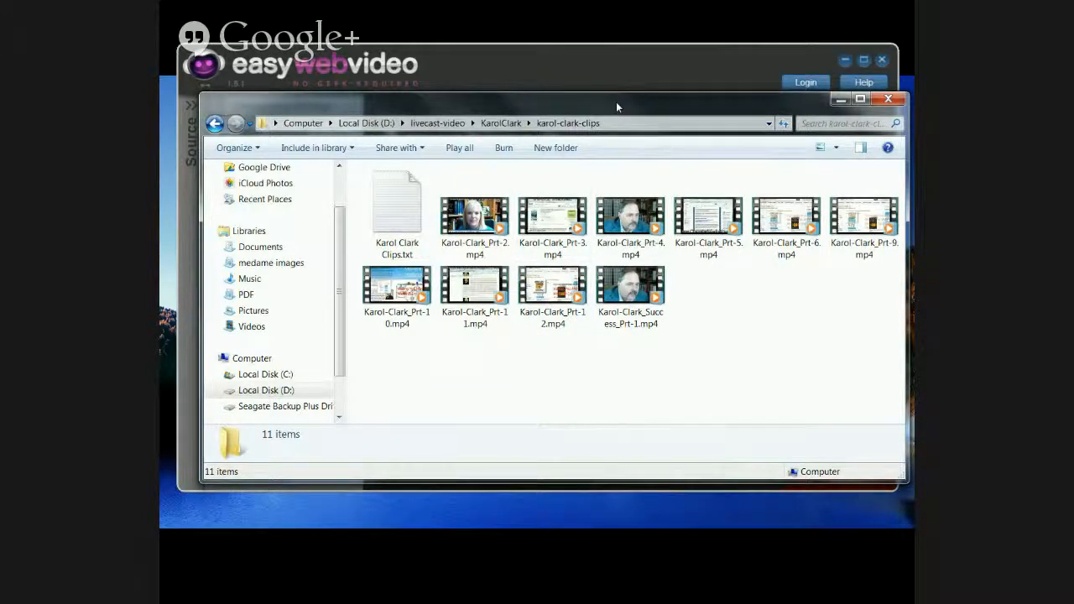
left_click_drag(615, 102, 646, 114)
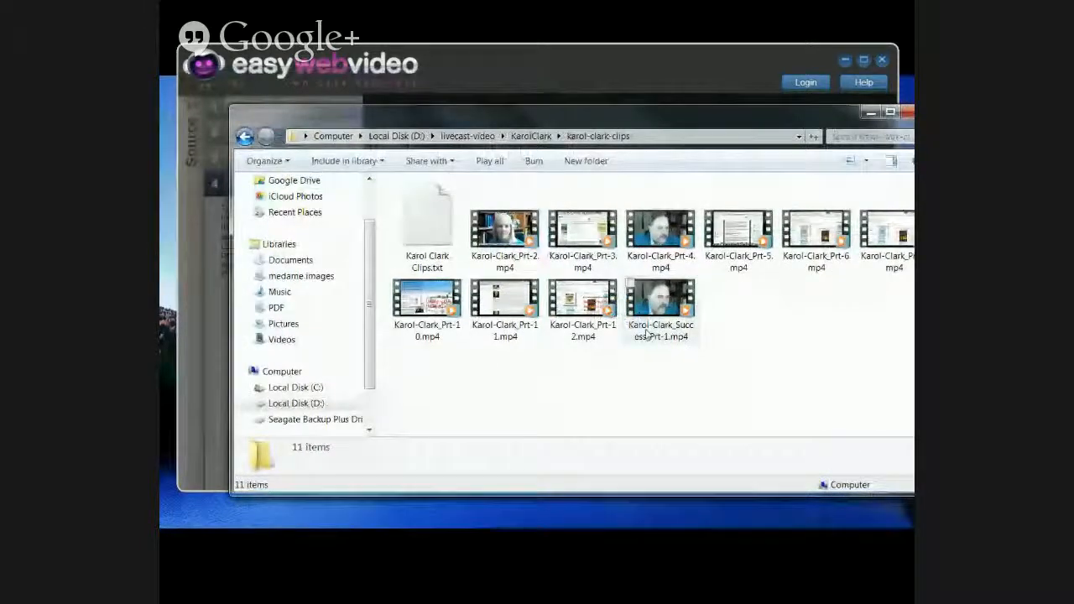
left_click(655, 334)
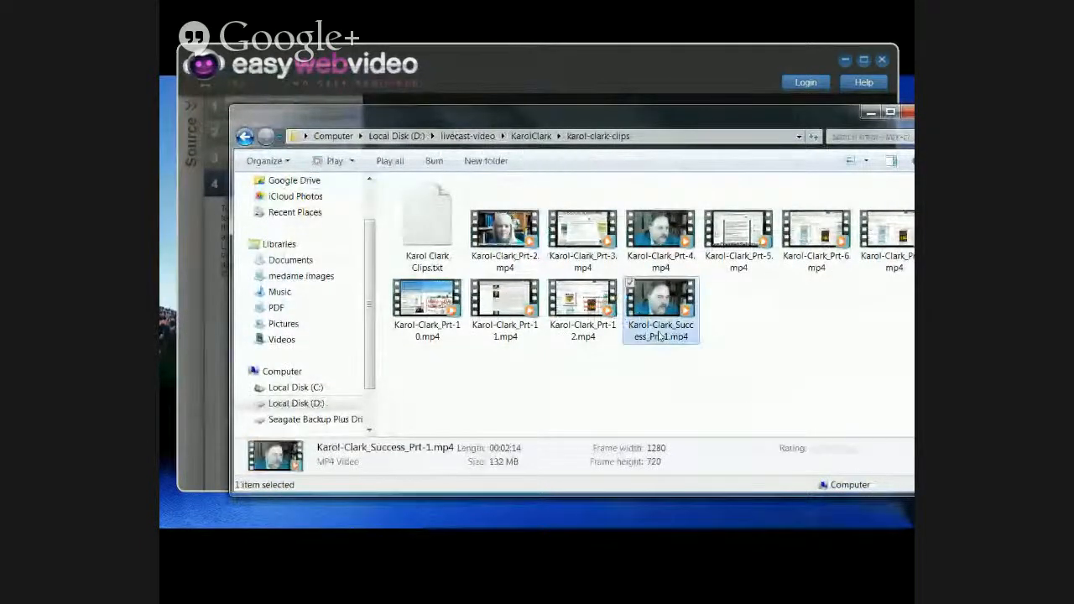
left_click(660, 336)
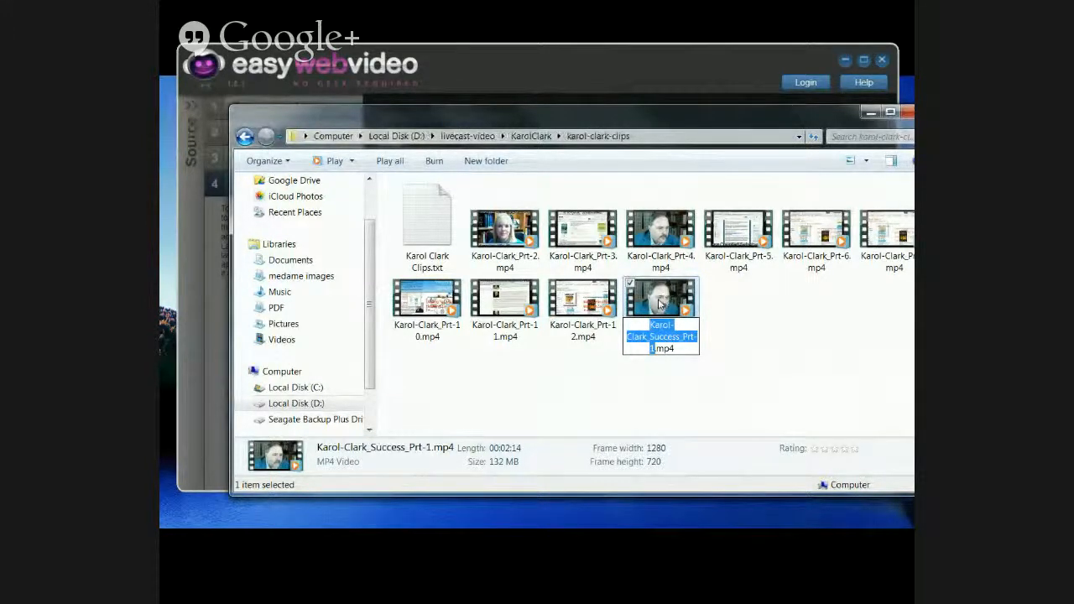
left_click(786, 333)
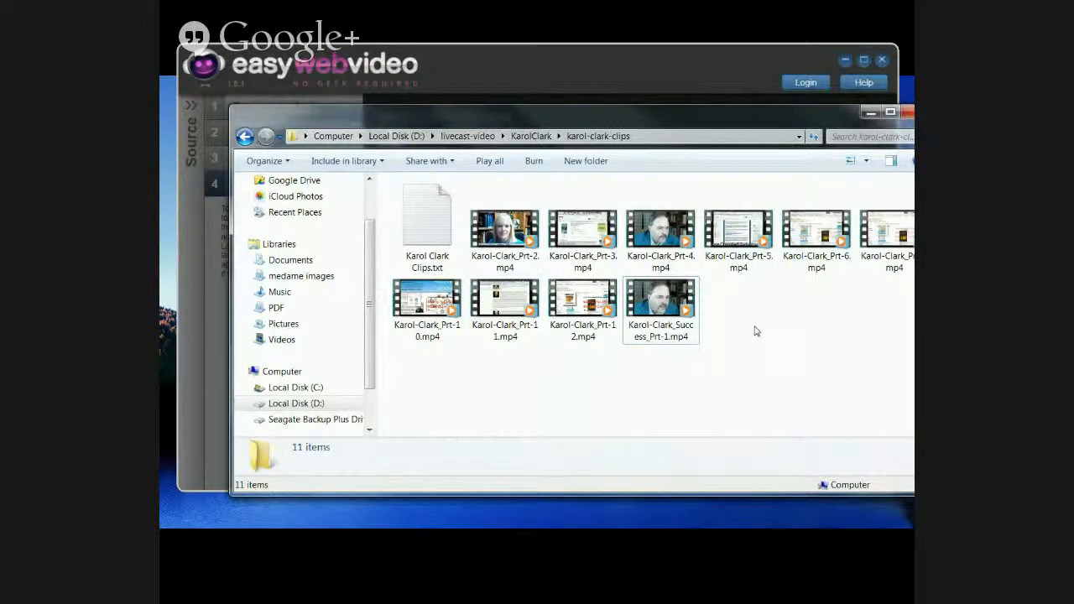
left_click(504, 75)
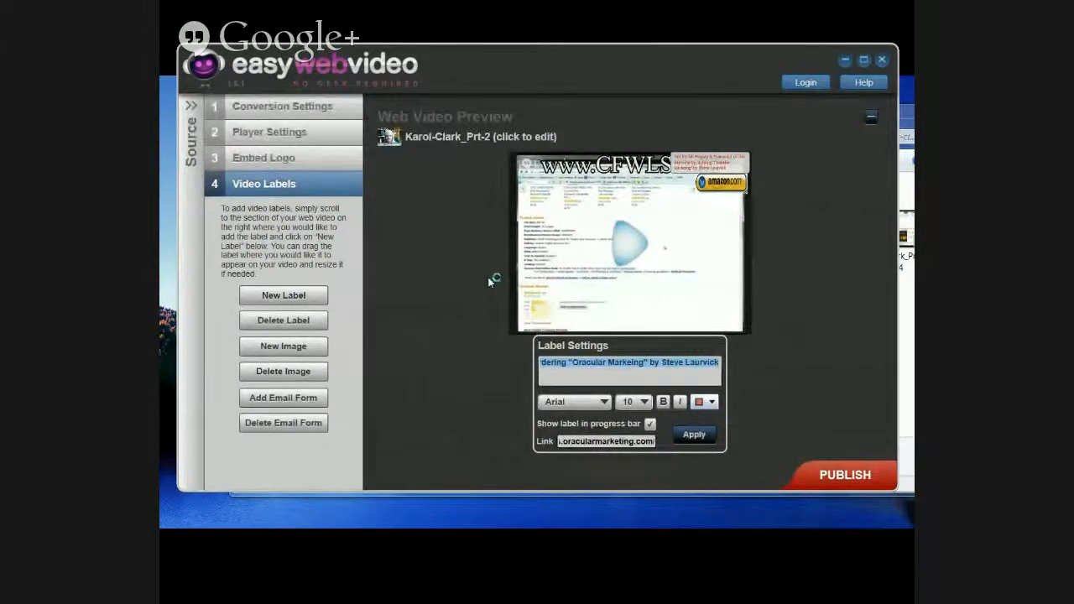
mouse_move(518, 297)
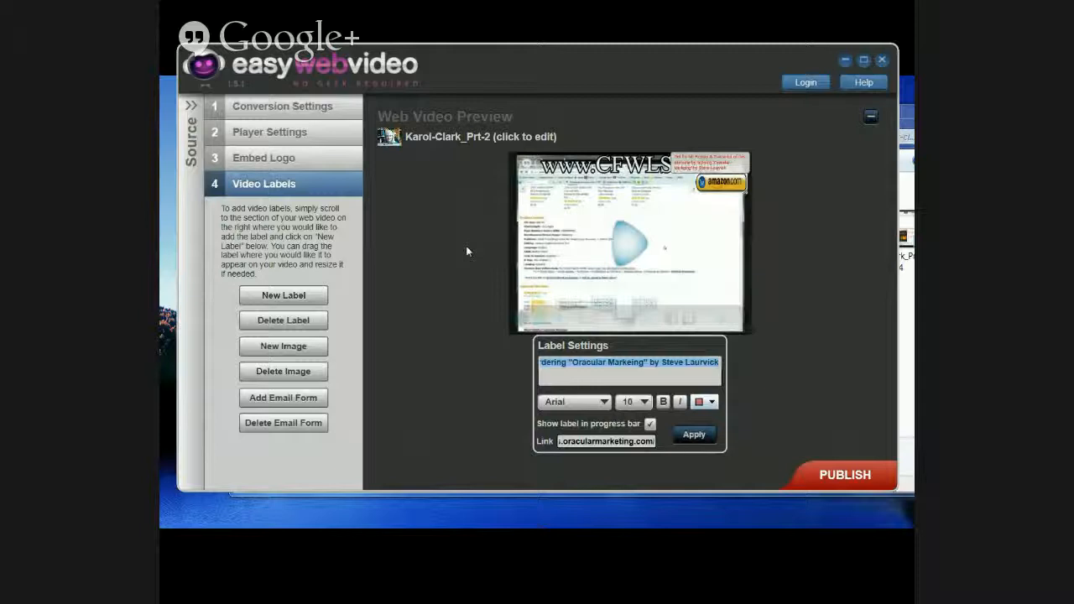
left_click(190, 106)
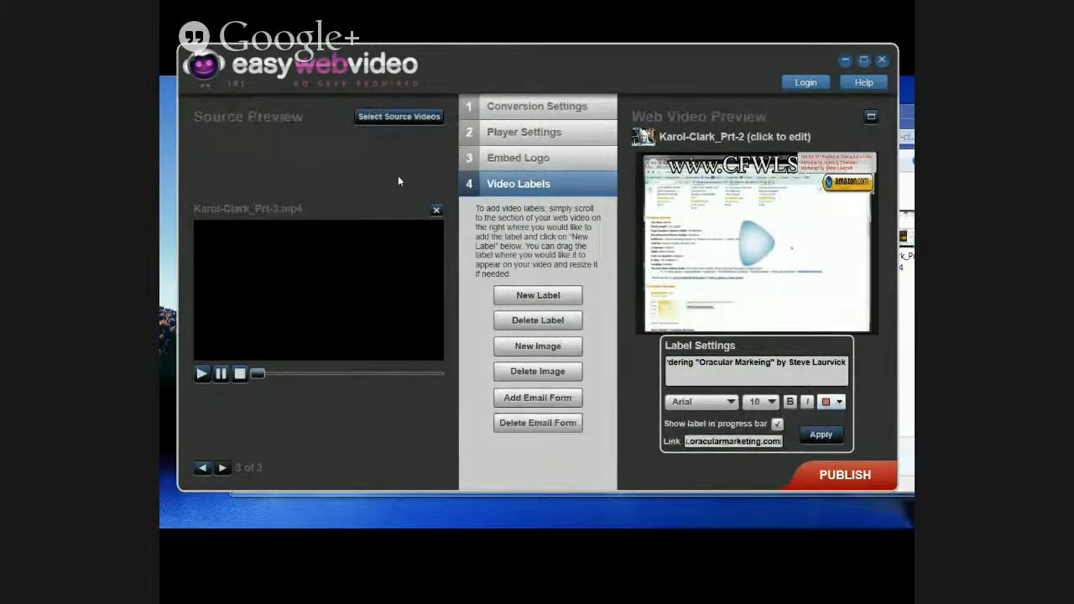
left_click(394, 117)
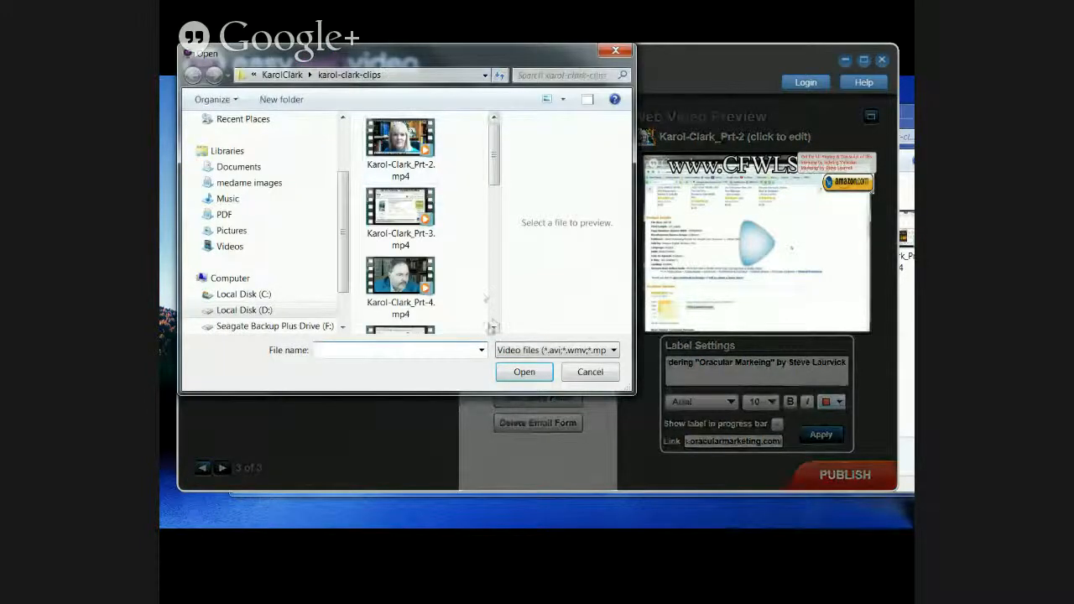
left_click(397, 284)
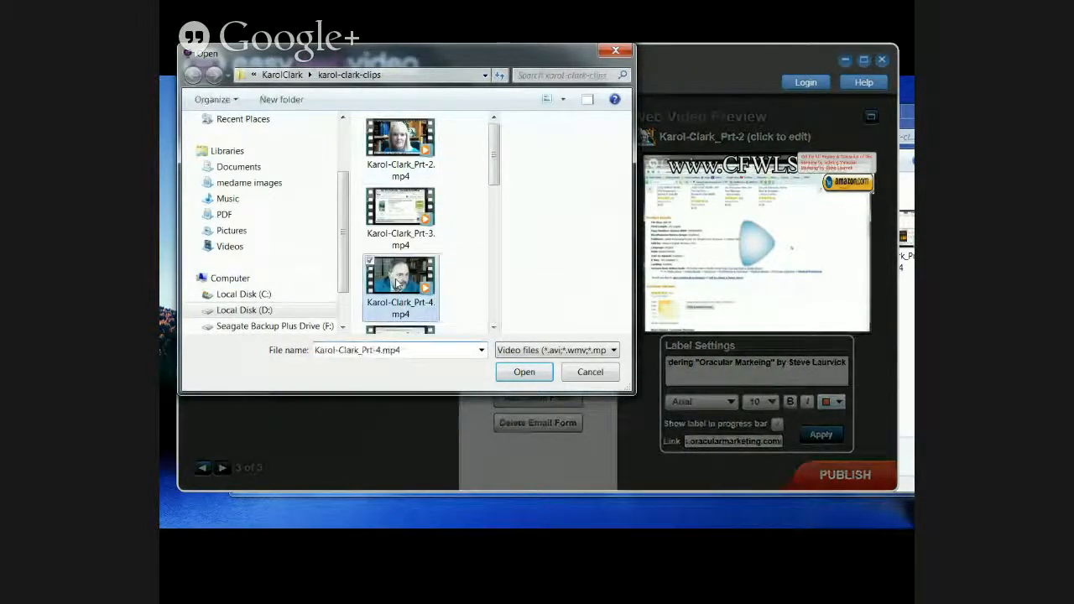
left_click(524, 372)
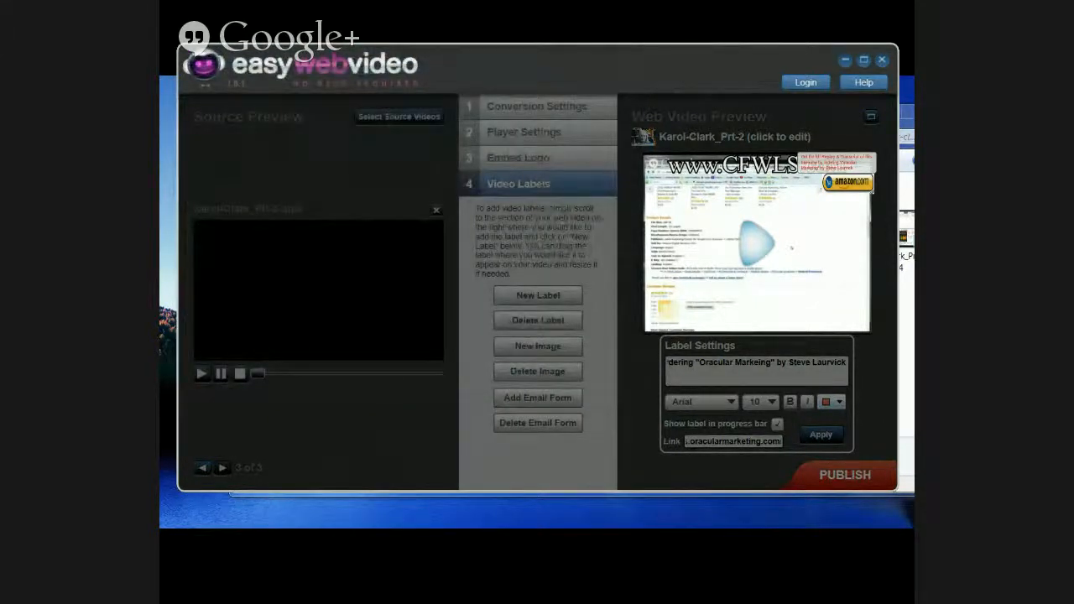
key("alt+Tab")
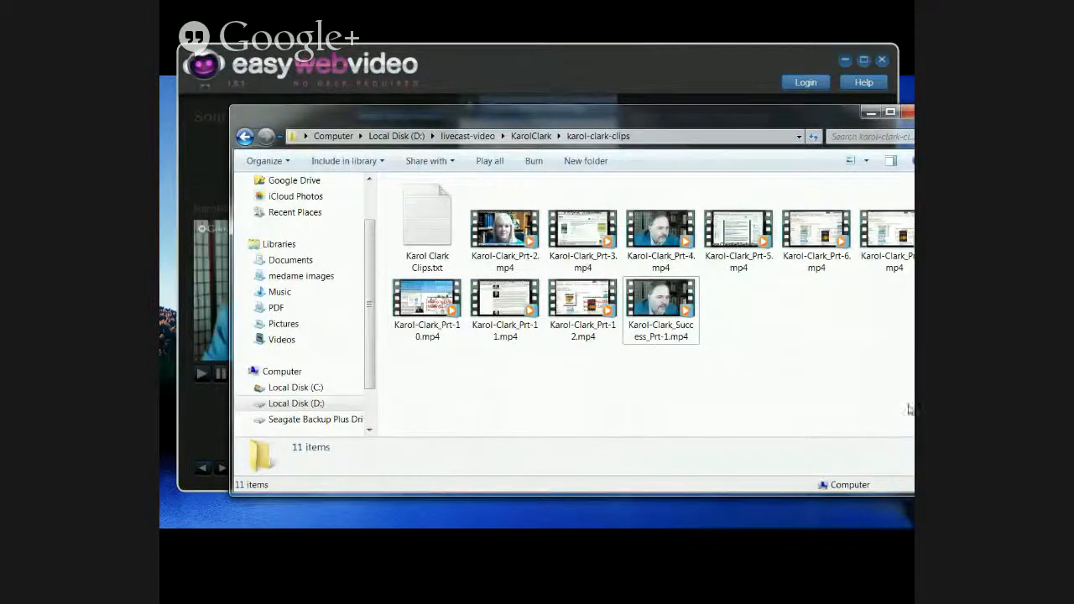
left_click(675, 266)
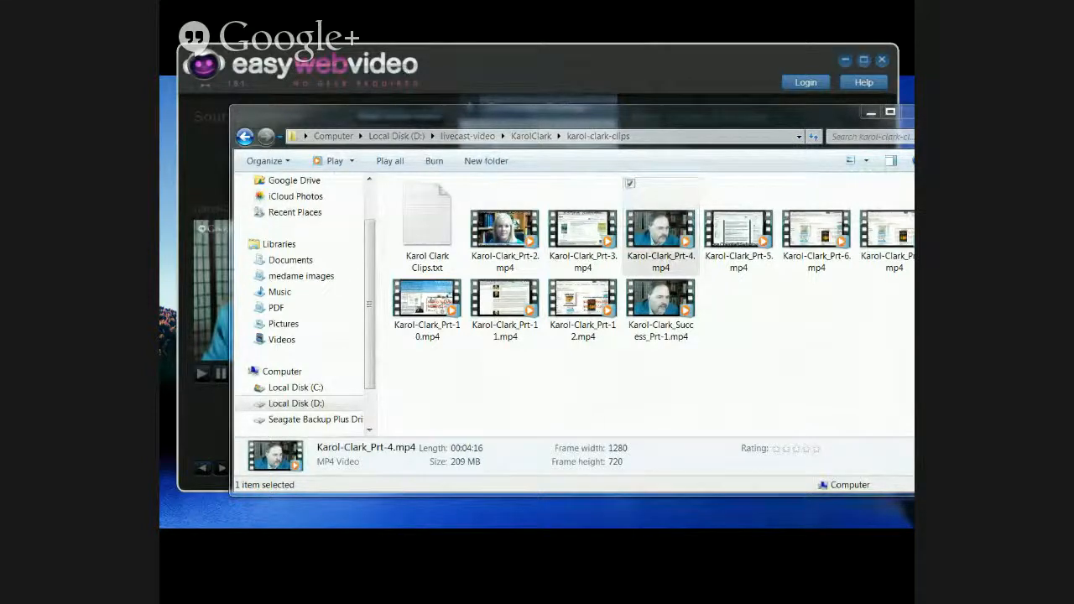
left_click(662, 265)
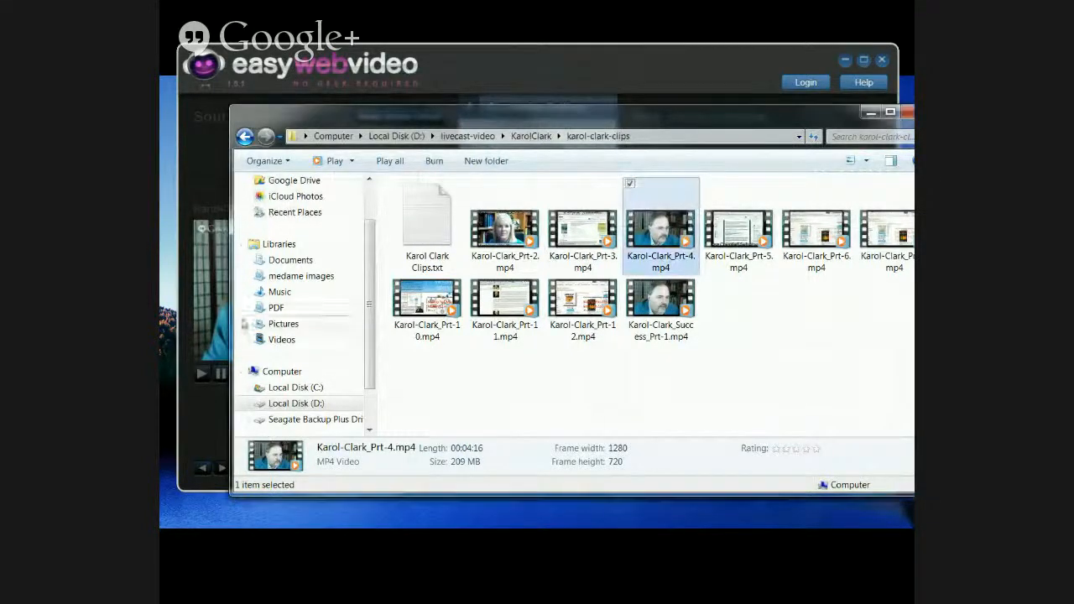
left_click(661, 265)
key("ctrl+c")
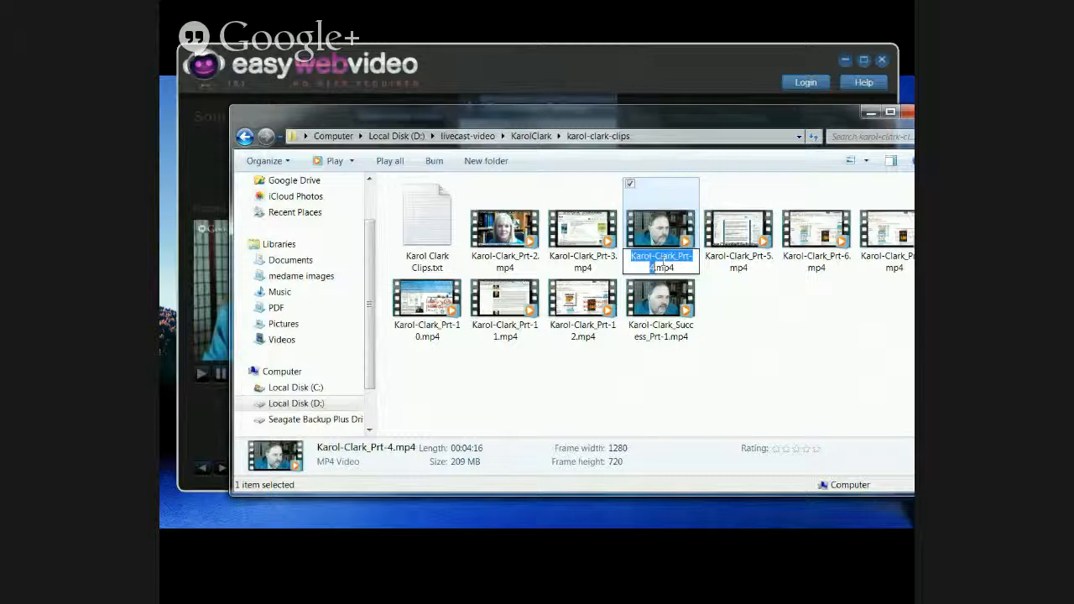
right_click(662, 262)
left_click(695, 305)
key("alt+Tab")
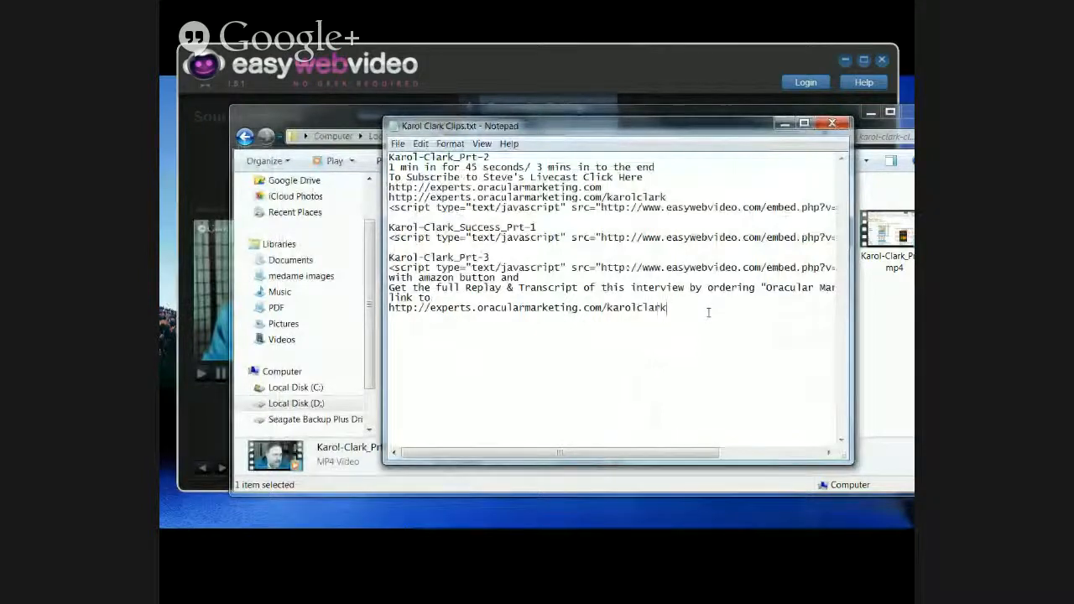
key("Return")
key("Return")
key("ctrl+v")
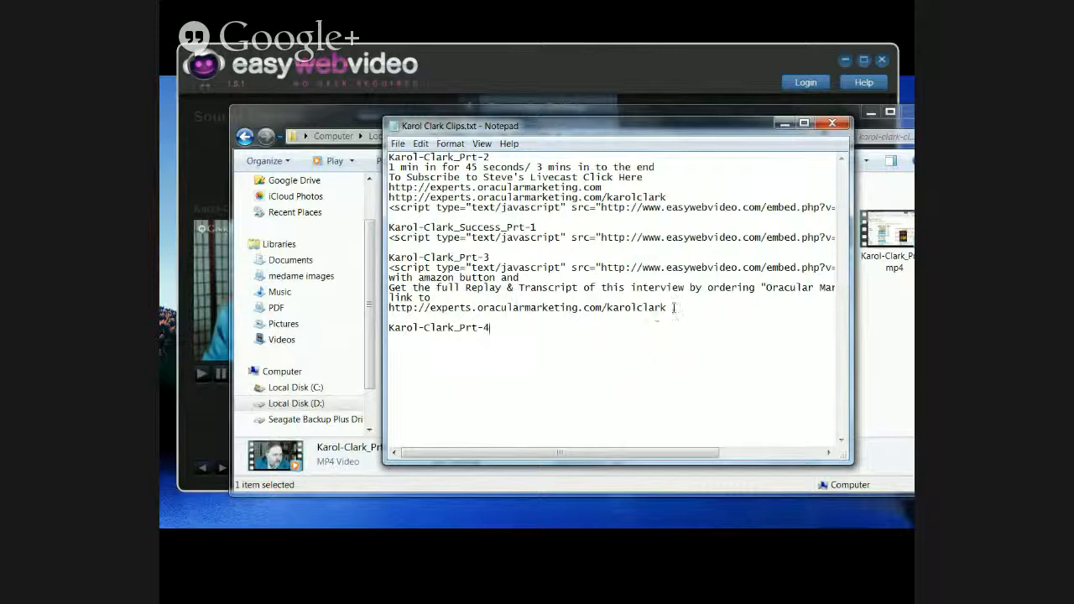
left_click_drag(667, 308, 625, 307)
left_click(526, 277)
left_click_drag(388, 268, 889, 270)
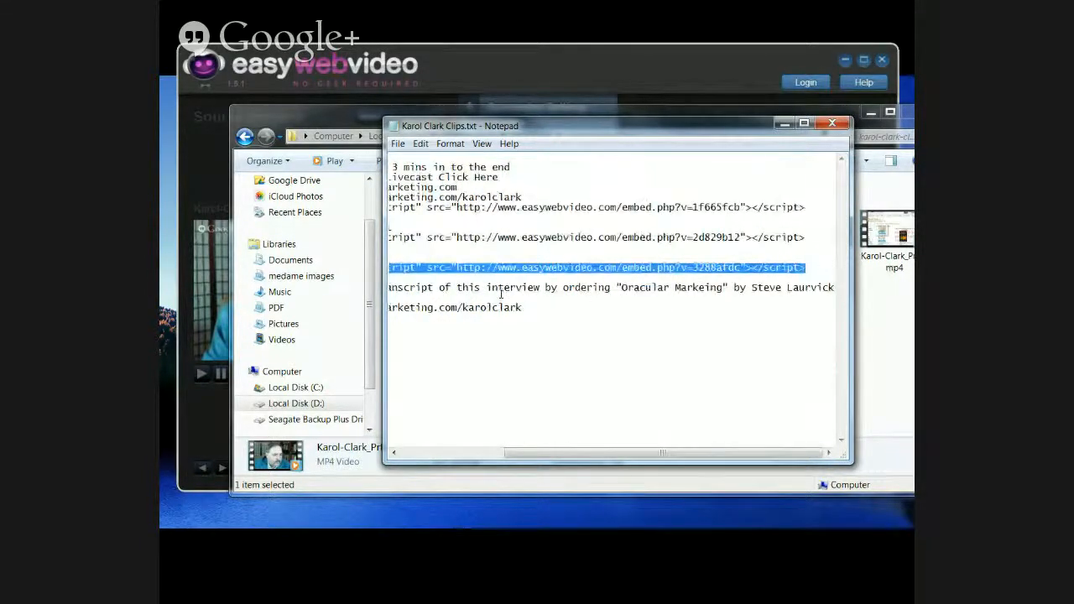
left_click_drag(630, 453, 516, 454)
left_click(512, 328)
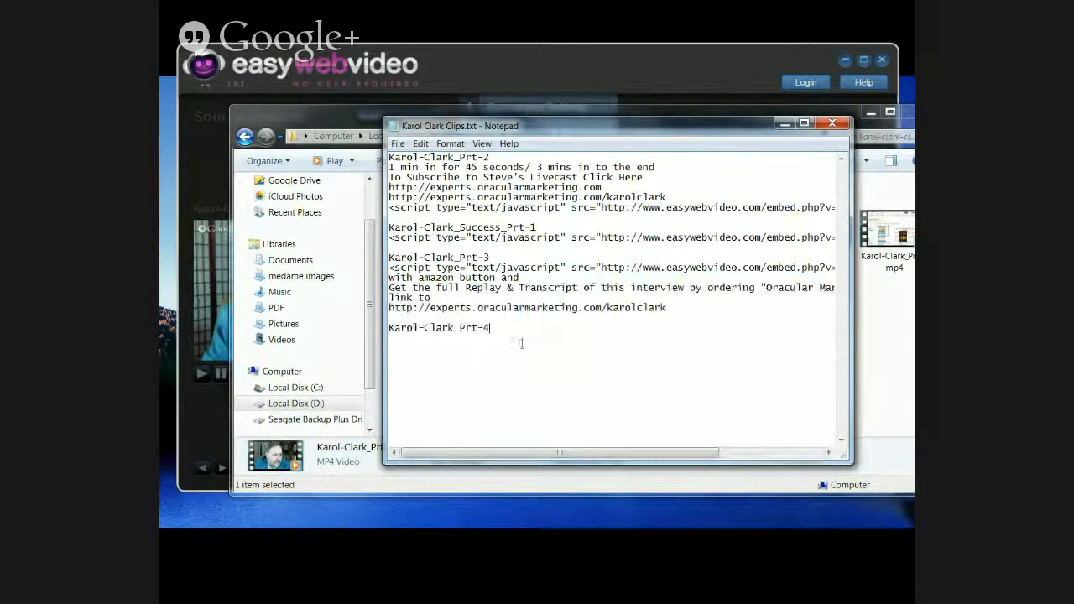
key("Return")
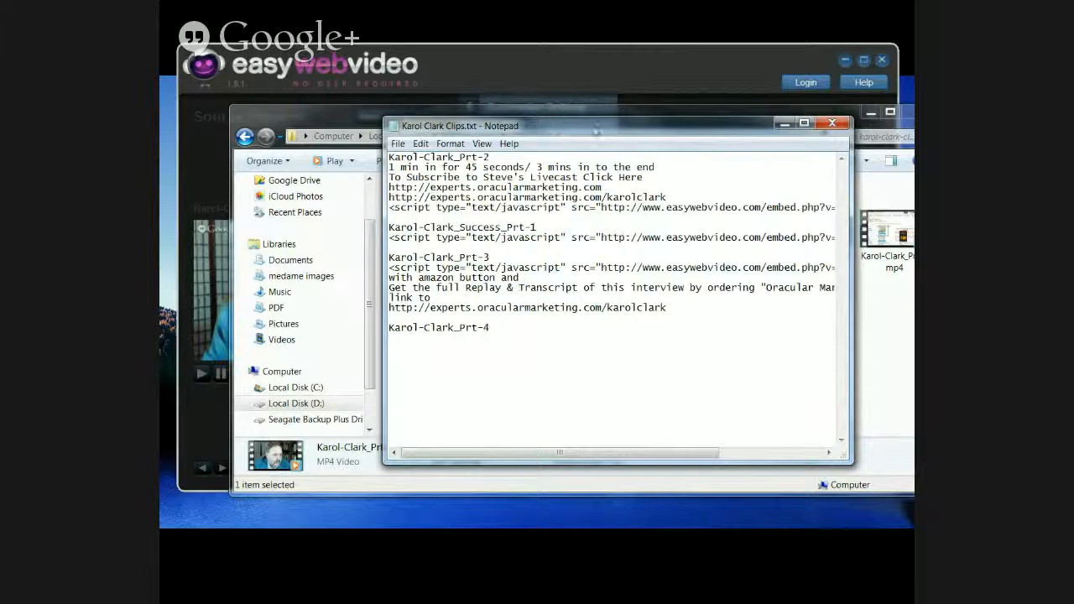
left_click_drag(592, 126, 161, 116)
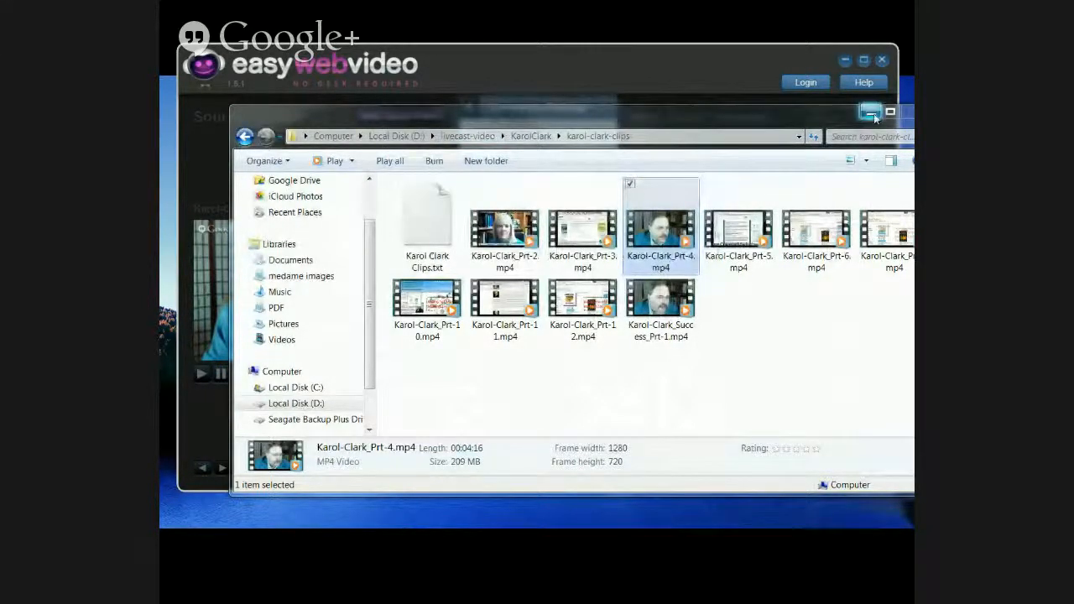
Step: Minimize Explorer, then start and cancel a conversion to return to the 576 x 432 H.264 settings
left_click(869, 112)
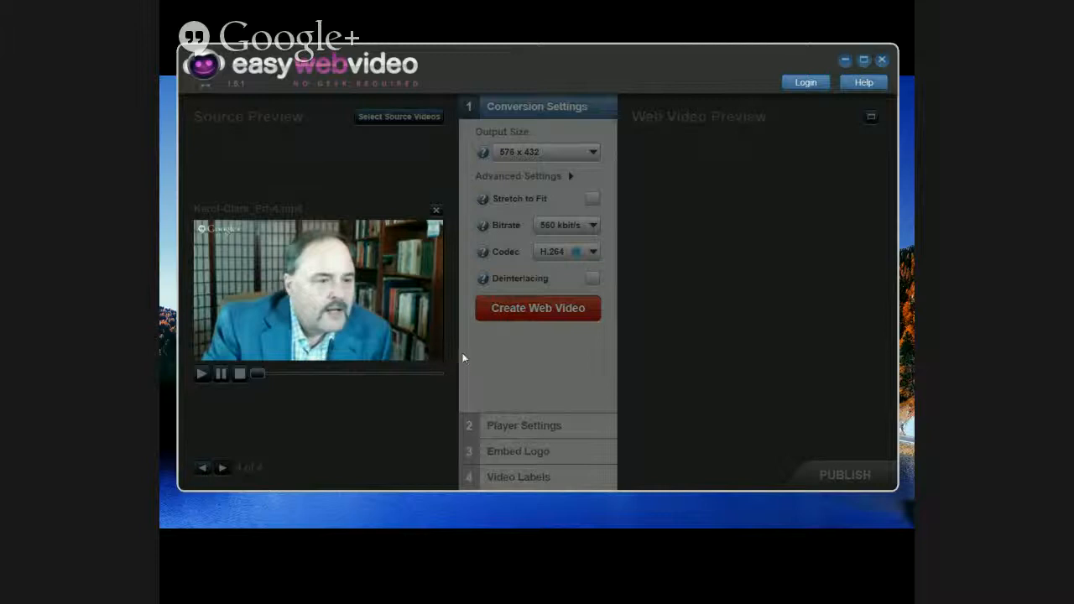
left_click(529, 310)
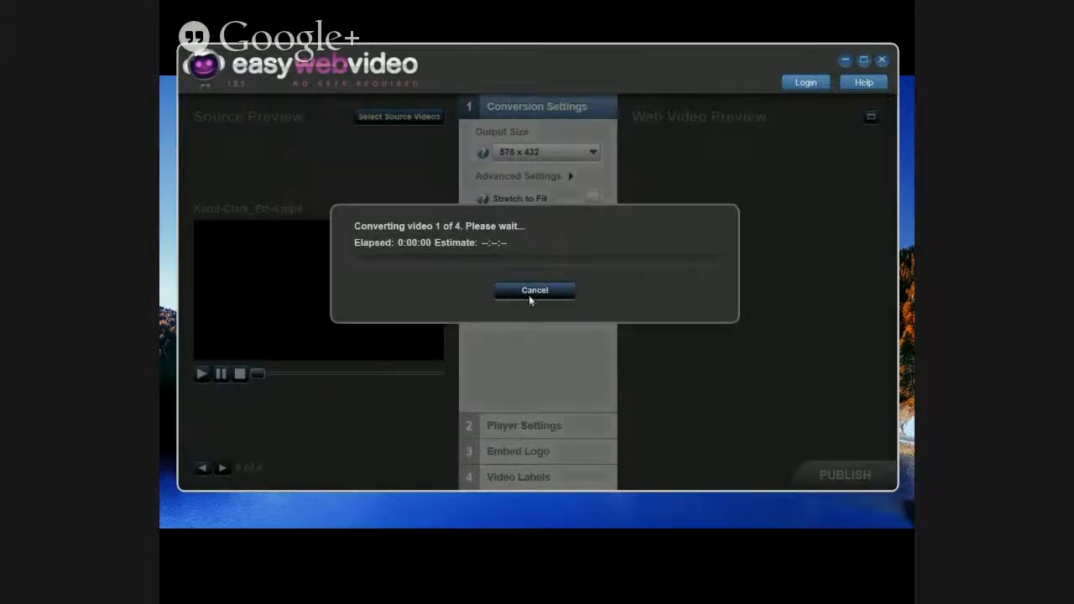
left_click(529, 292)
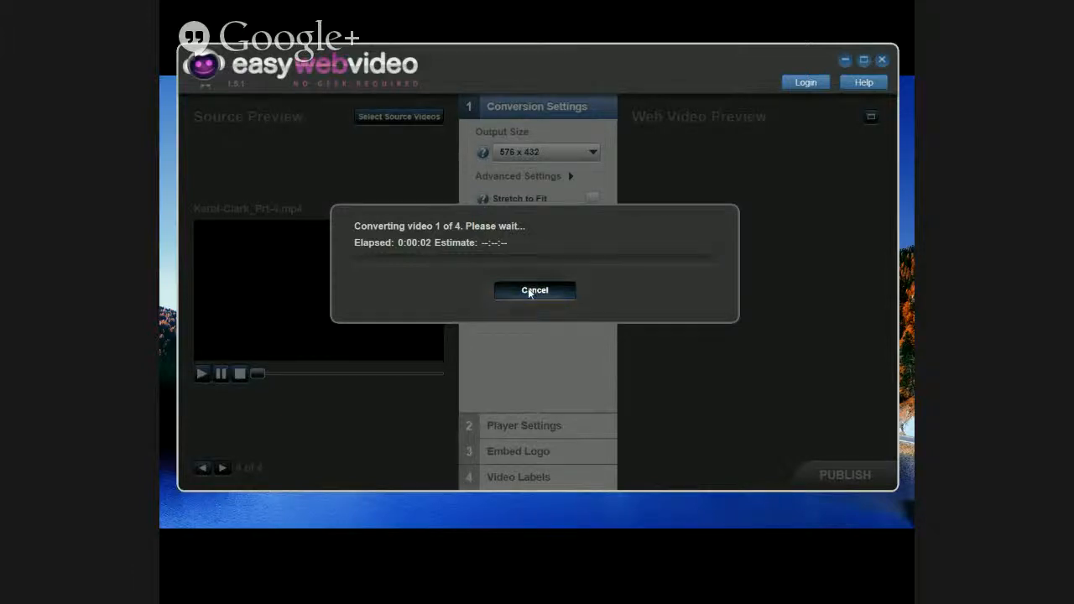
left_click(566, 360)
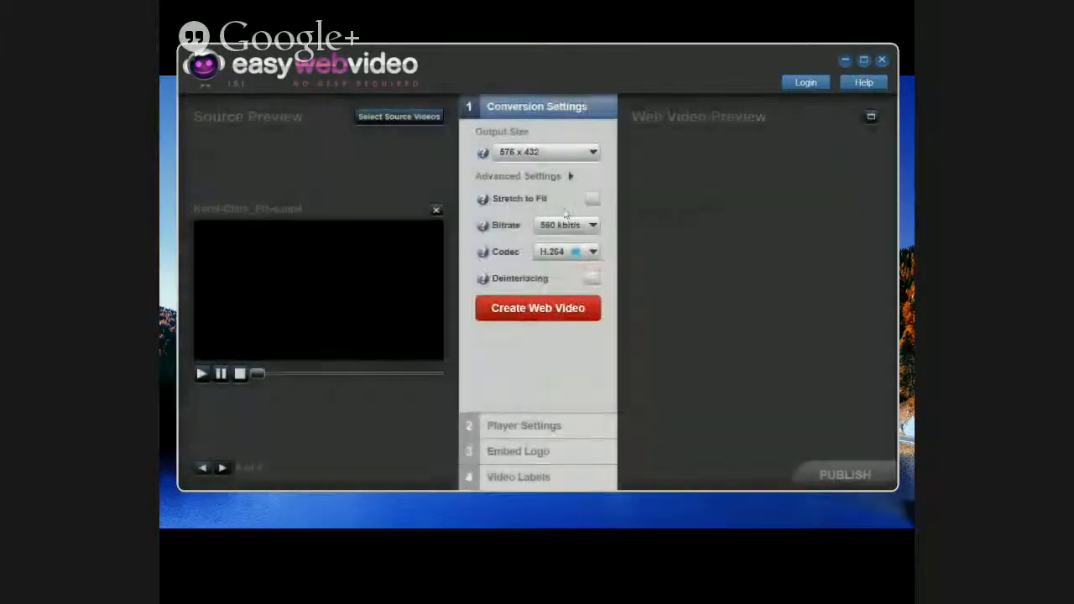
Step: Set output 576 x 432, bitrate 720 kbit/s and codec H.264, then start Create Web Video
left_click(567, 154)
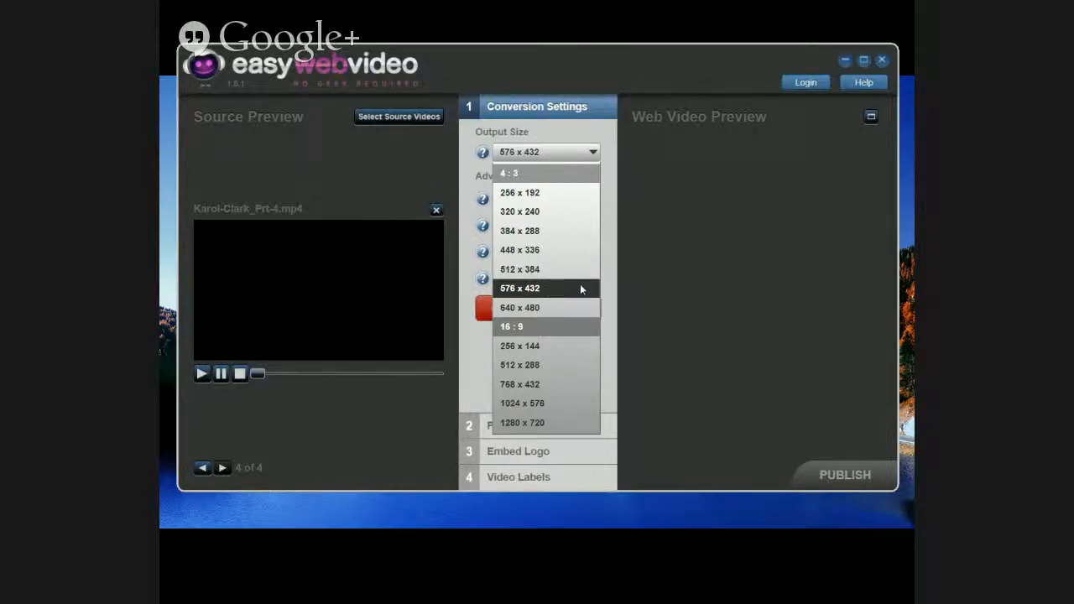
left_click(580, 288)
left_click(558, 229)
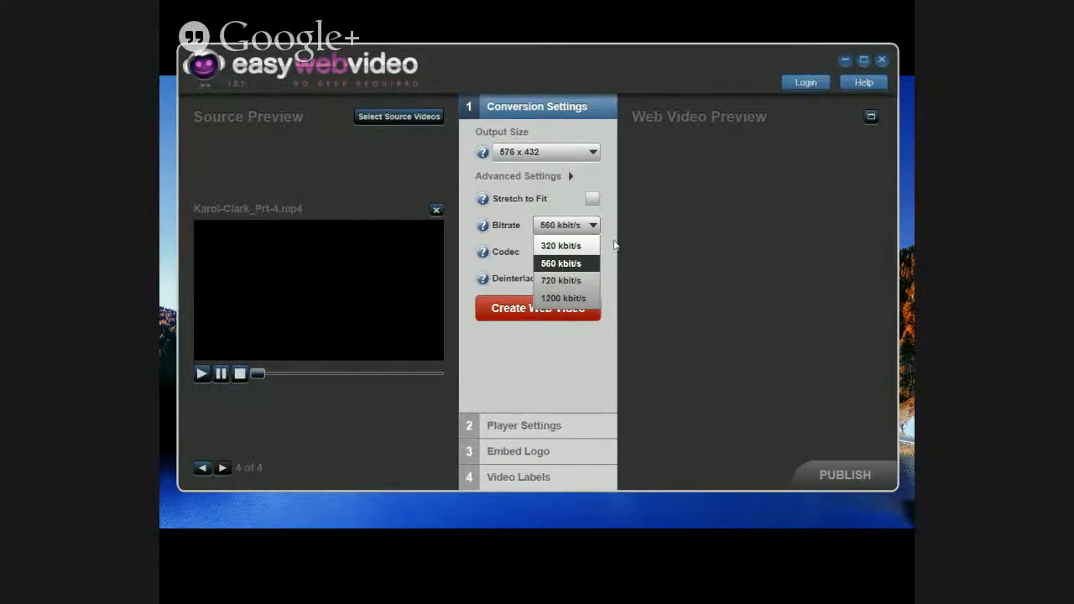
left_click(556, 282)
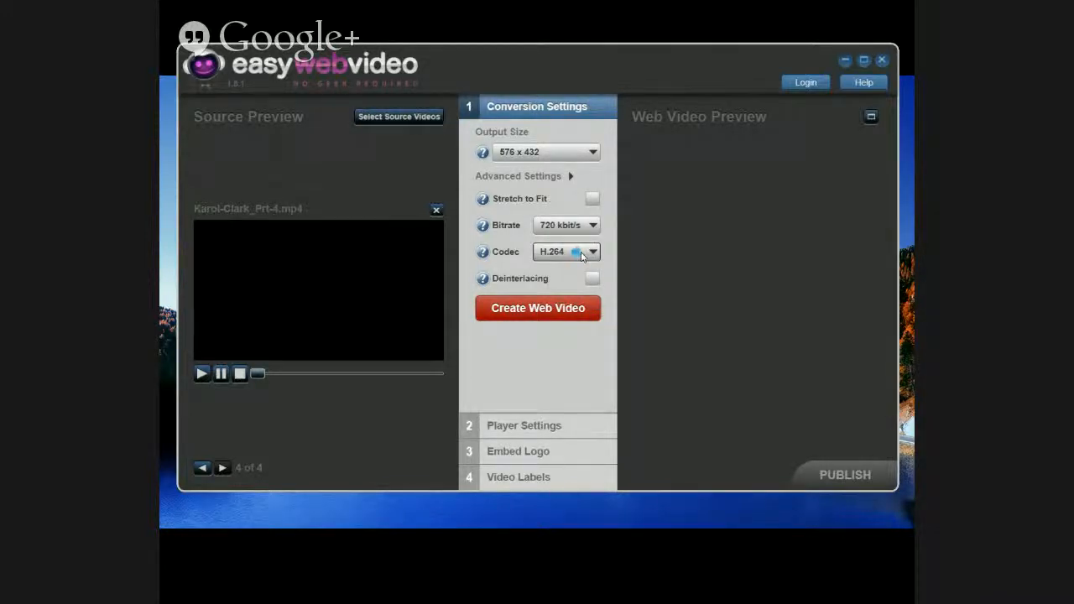
left_click(580, 256)
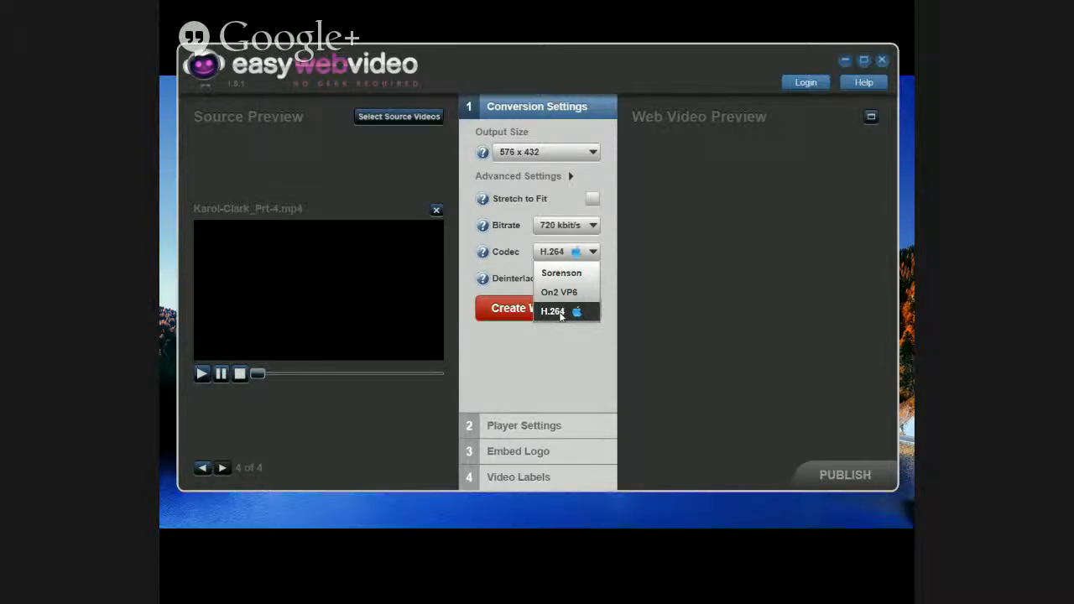
left_click(560, 313)
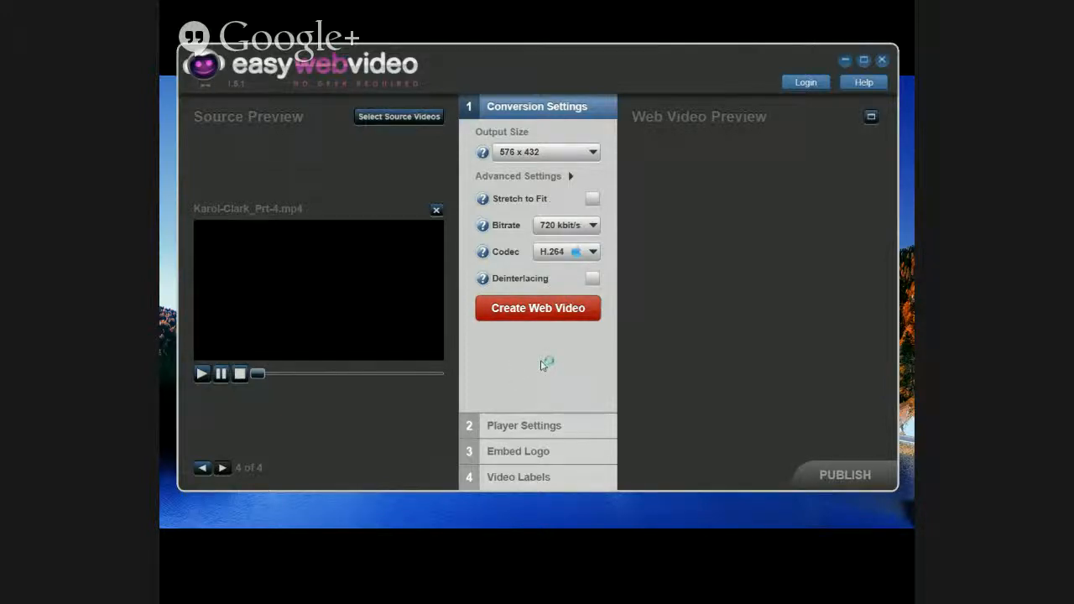
left_click(569, 256)
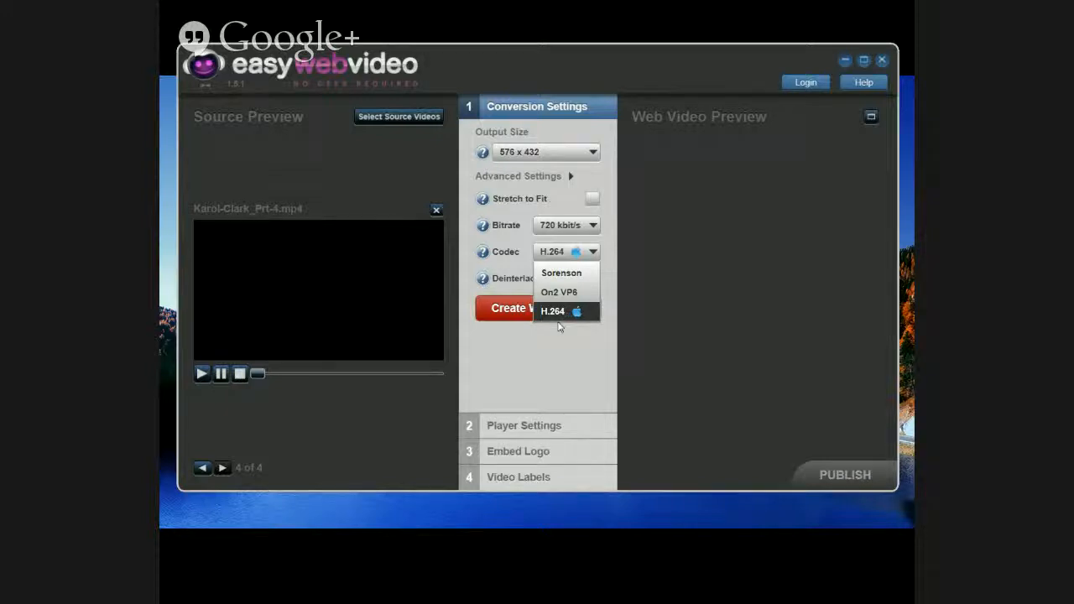
left_click(561, 351)
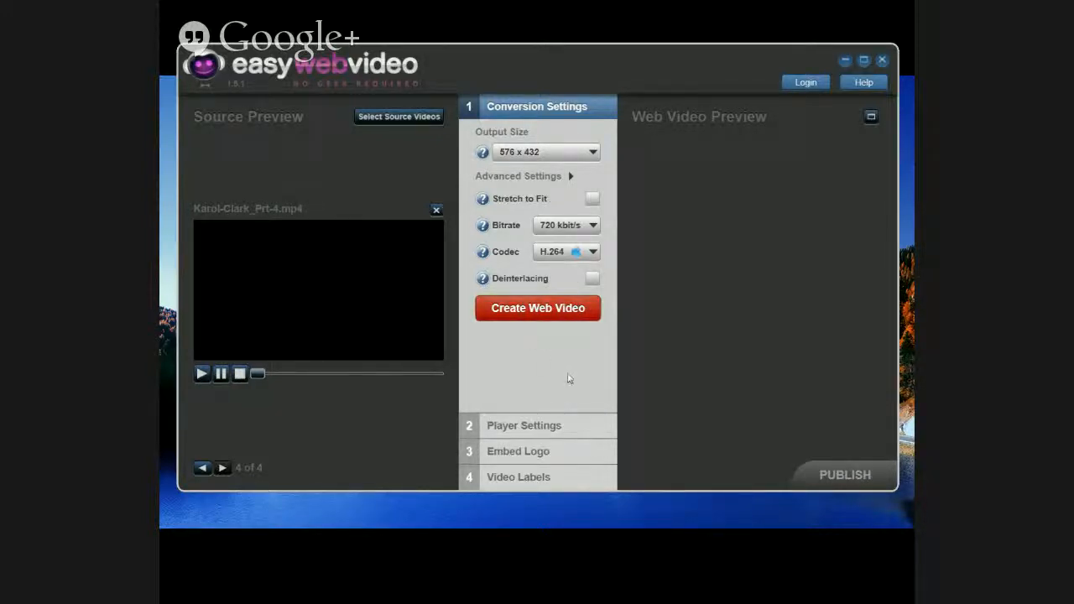
left_click(532, 310)
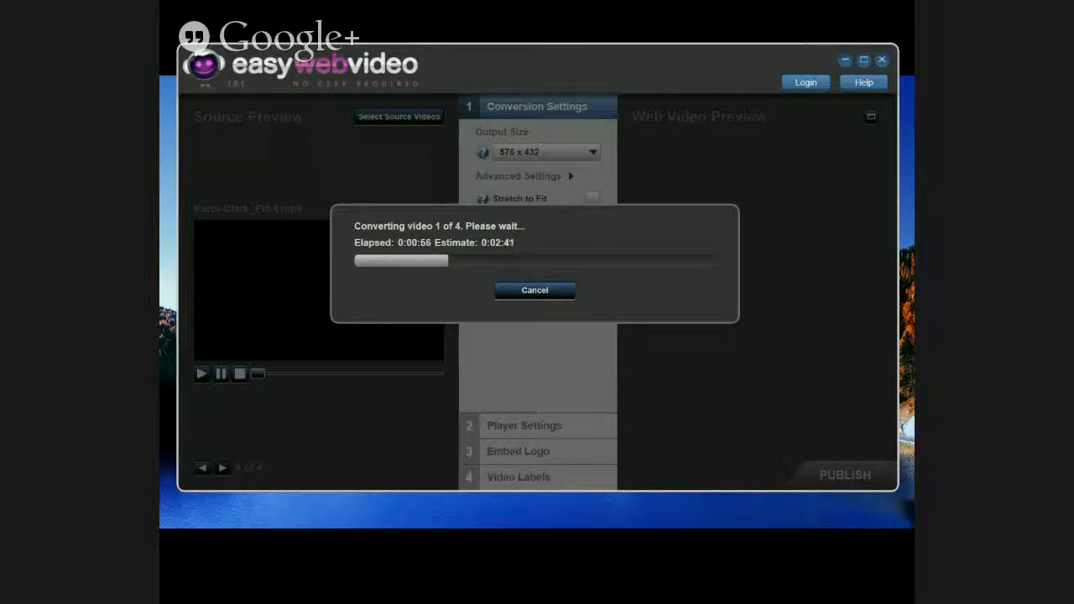
key("alt+Tab")
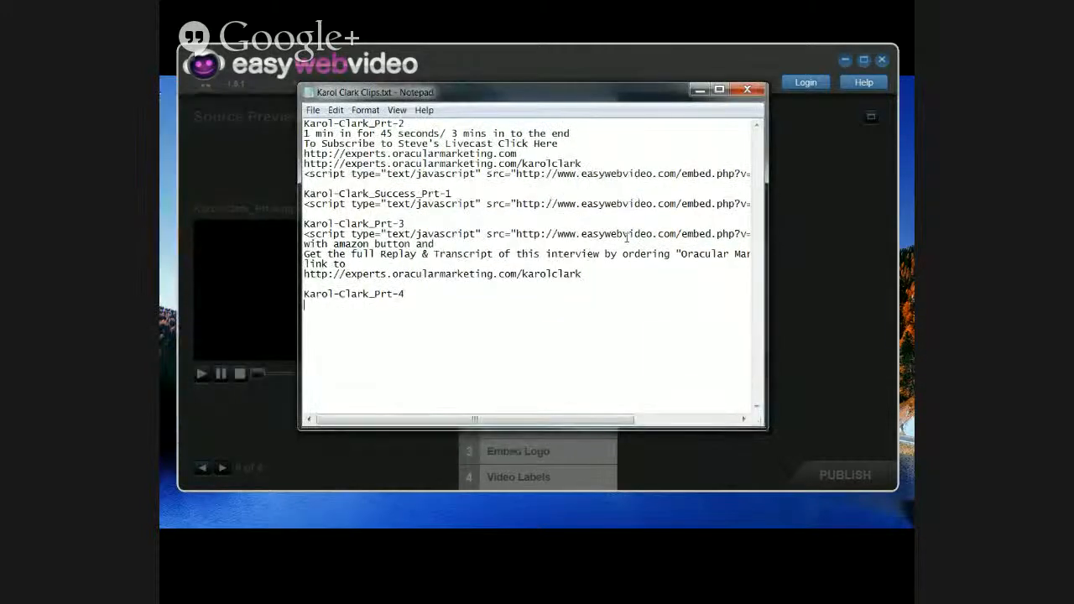
left_click_drag(582, 273, 294, 274)
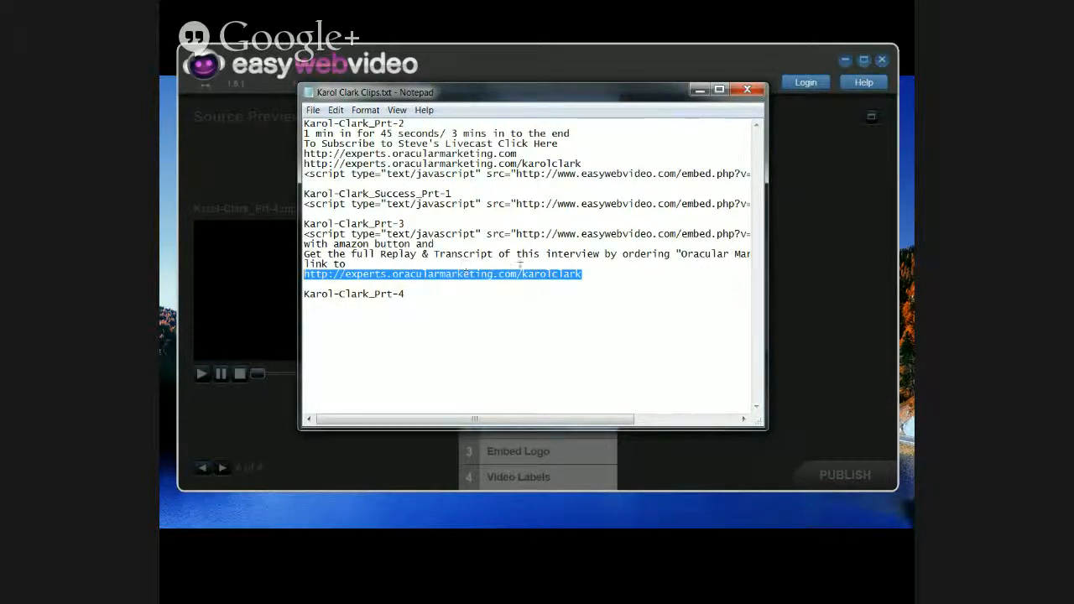
left_click(521, 273)
left_click_drag(521, 274, 581, 274)
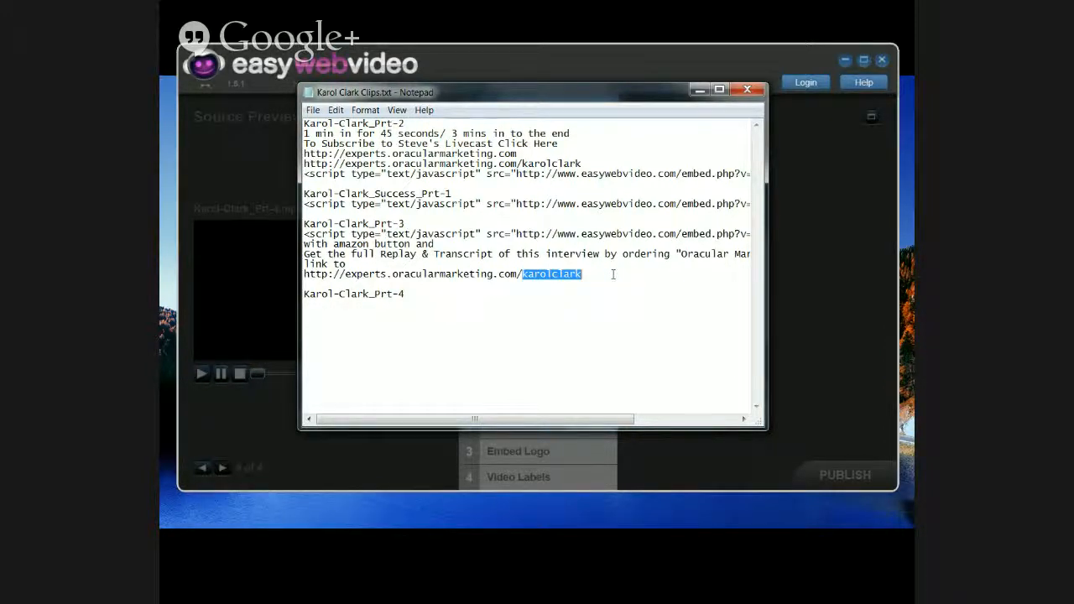
key("Down")
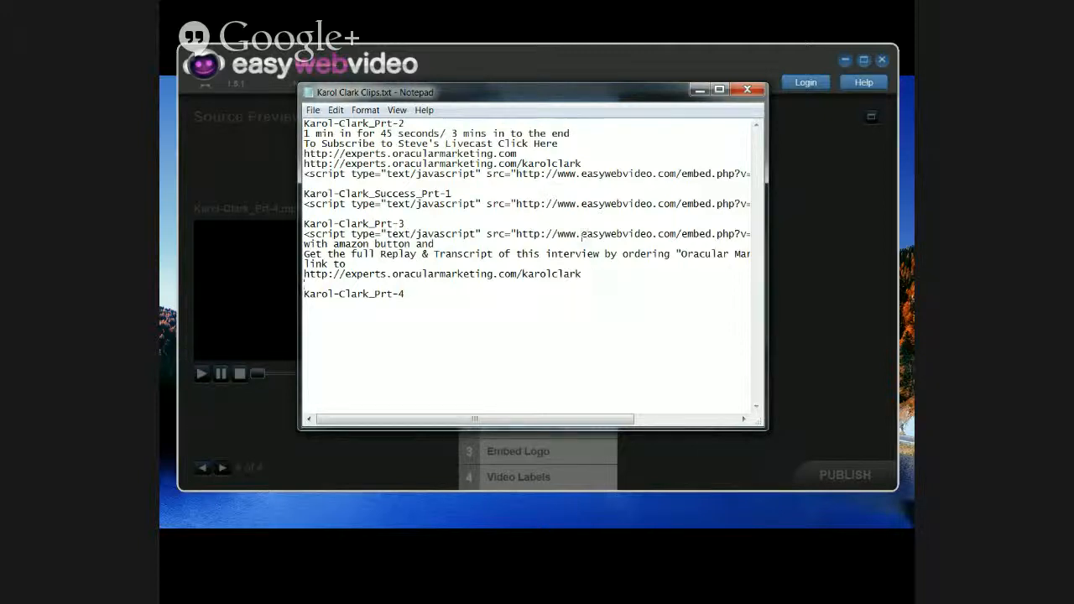
left_click_drag(588, 163, 302, 165)
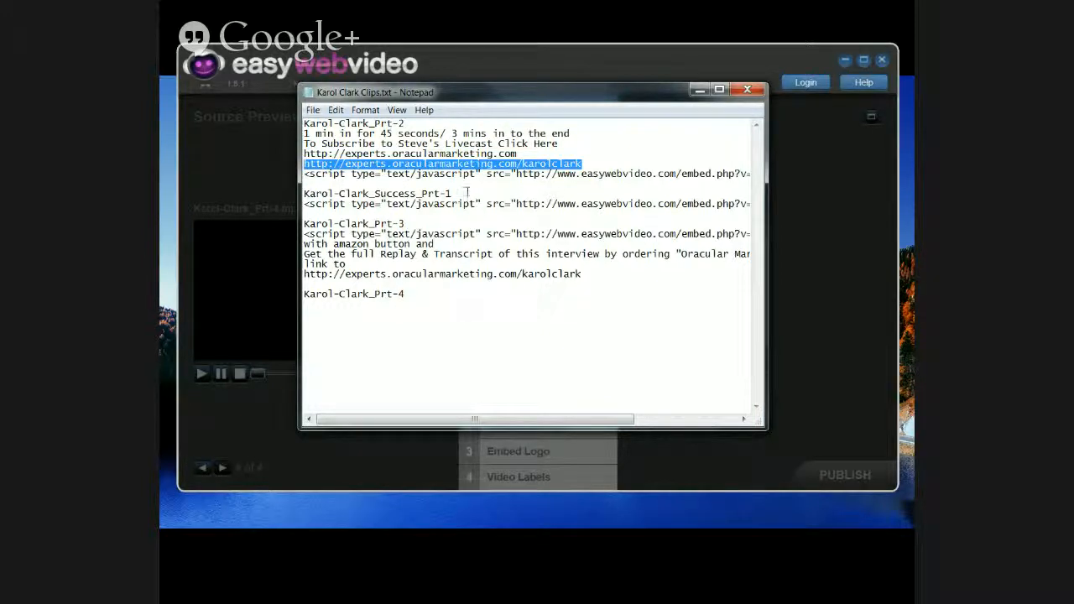
left_click(583, 164)
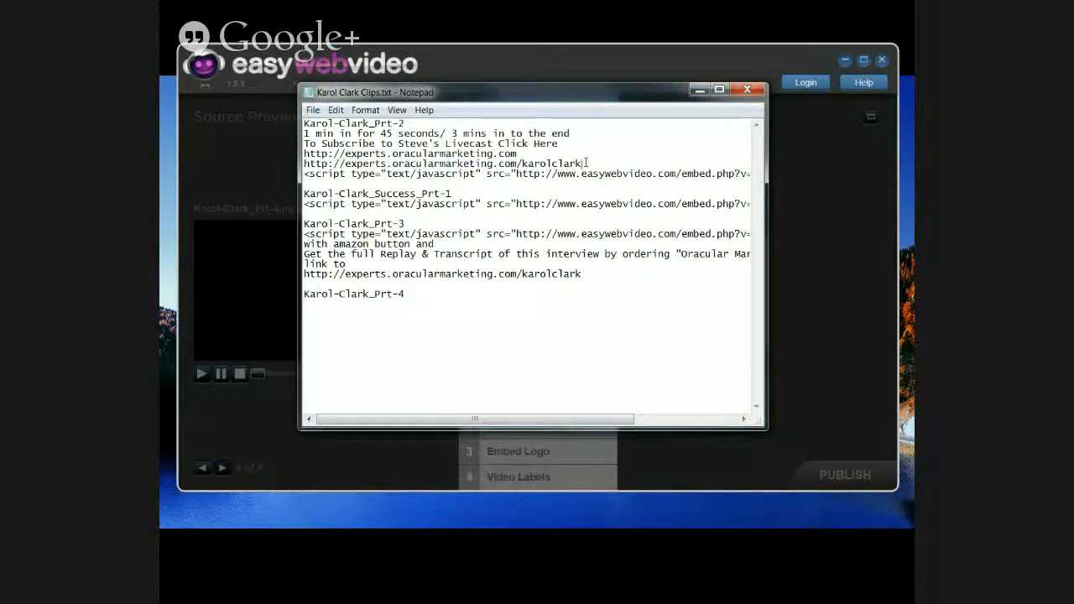
left_click_drag(561, 144, 295, 144)
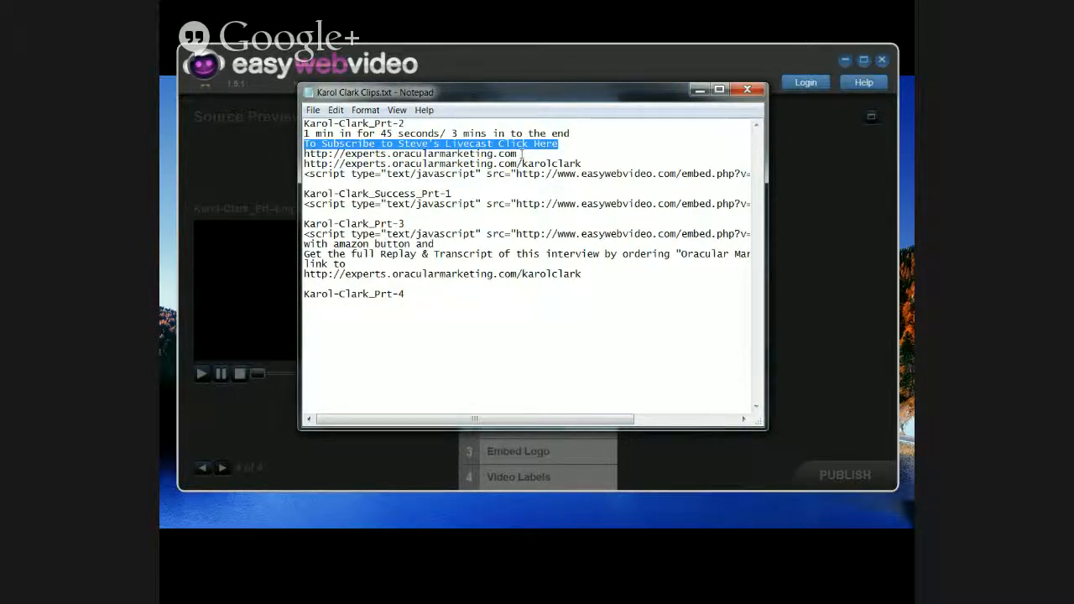
left_click_drag(520, 153, 304, 154)
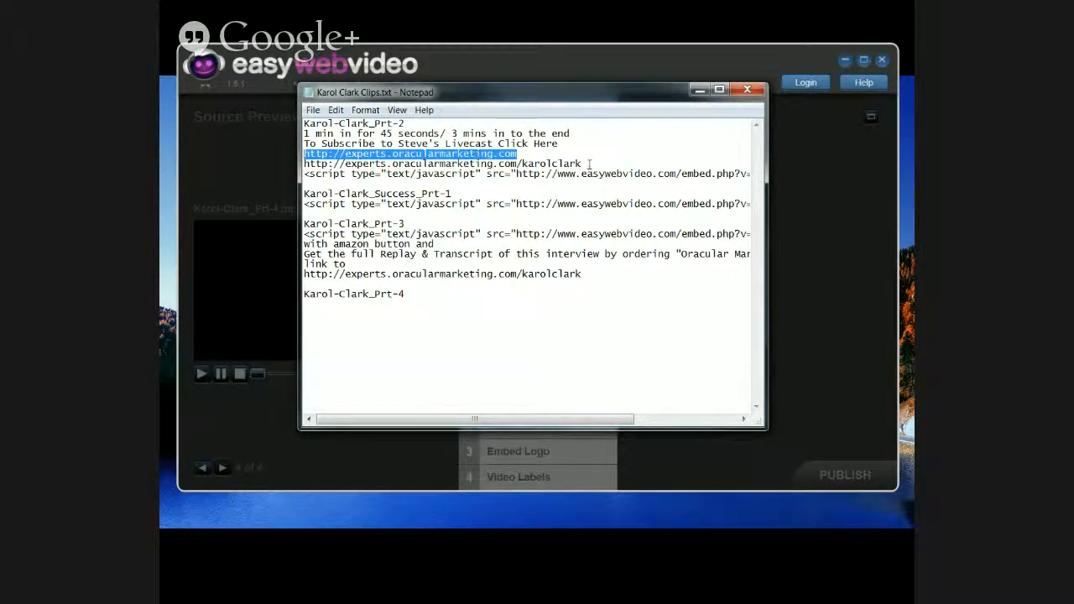
left_click_drag(589, 164, 300, 165)
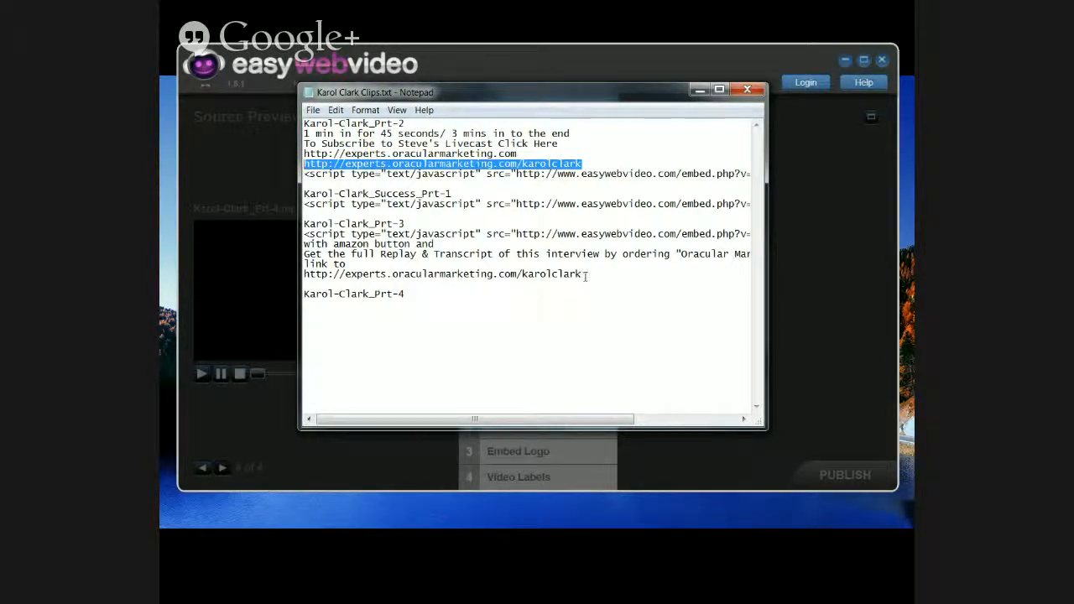
left_click_drag(587, 275, 293, 275)
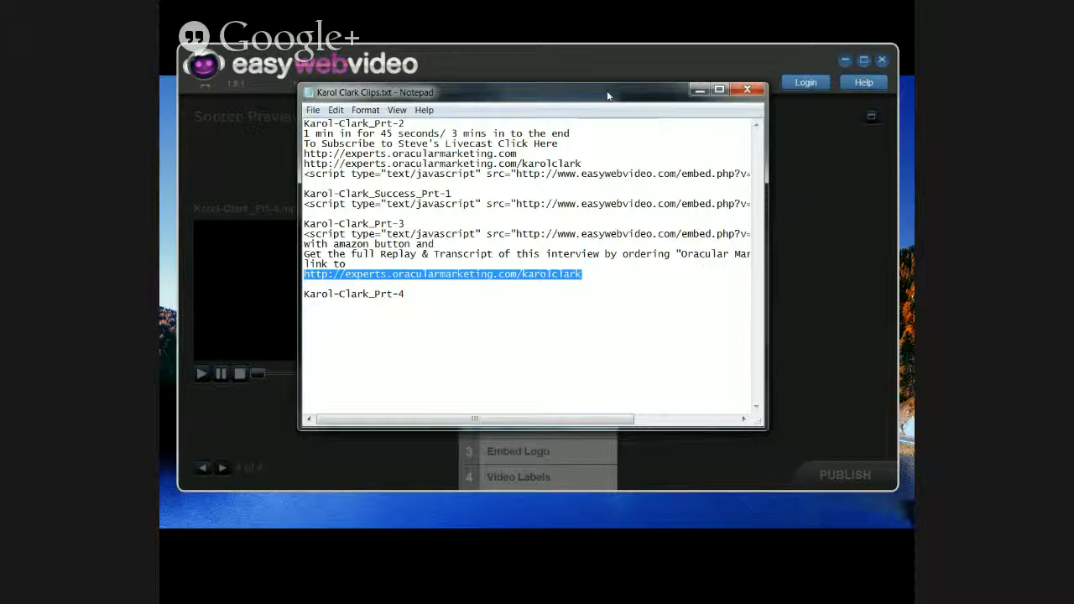
left_click(699, 89)
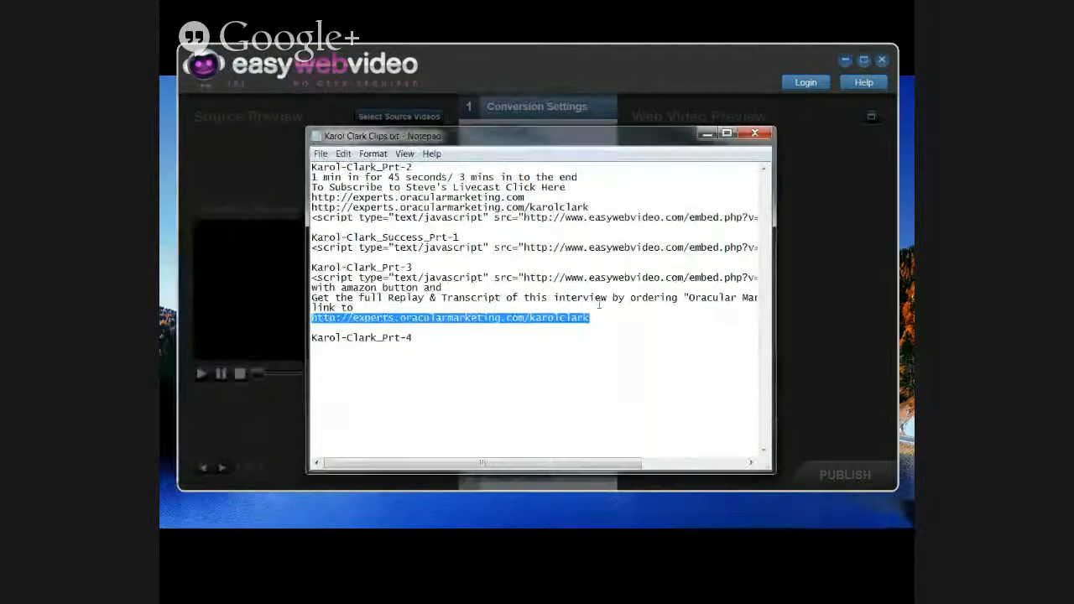
left_click(598, 317)
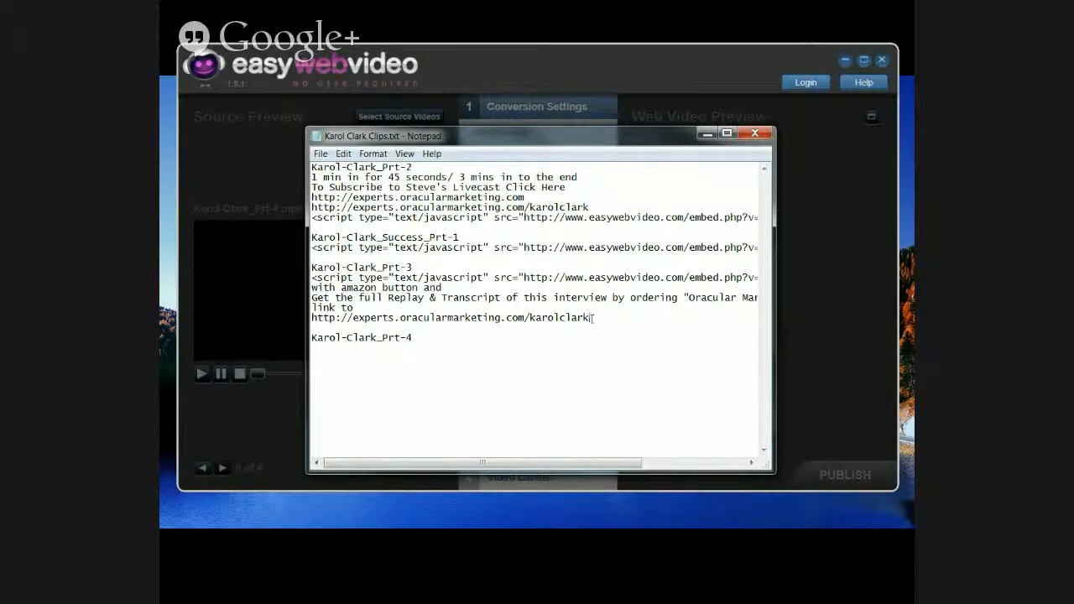
double_click(537, 319)
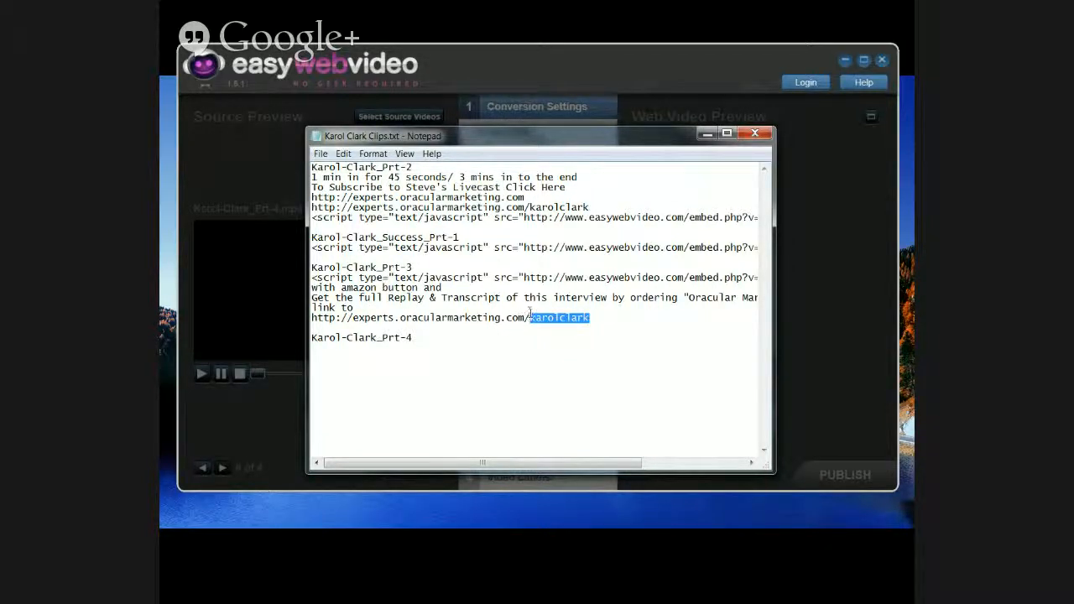
left_click(529, 317)
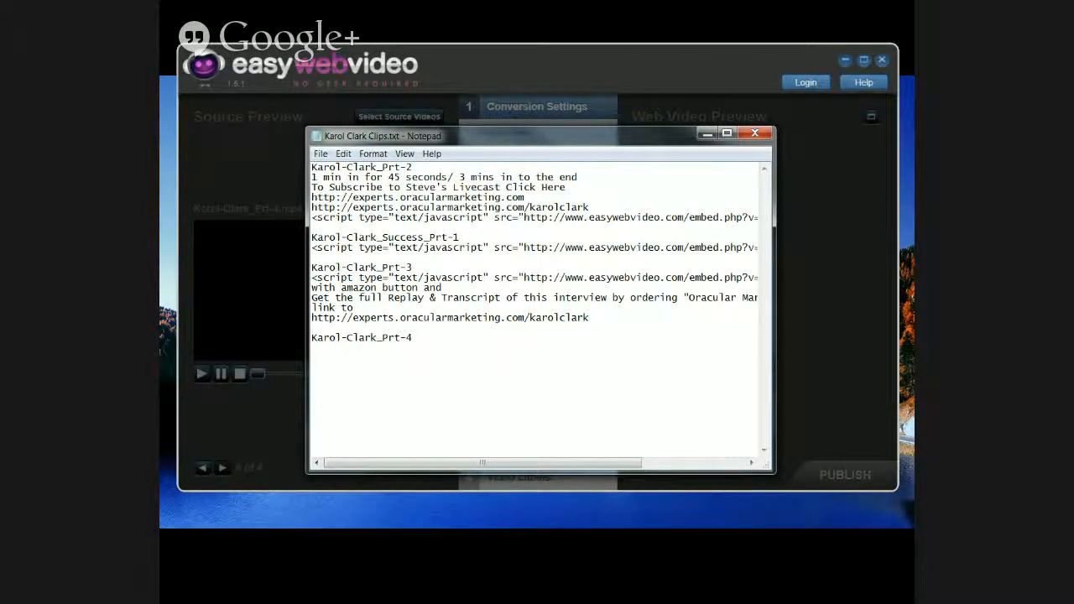
key("alt+Tab")
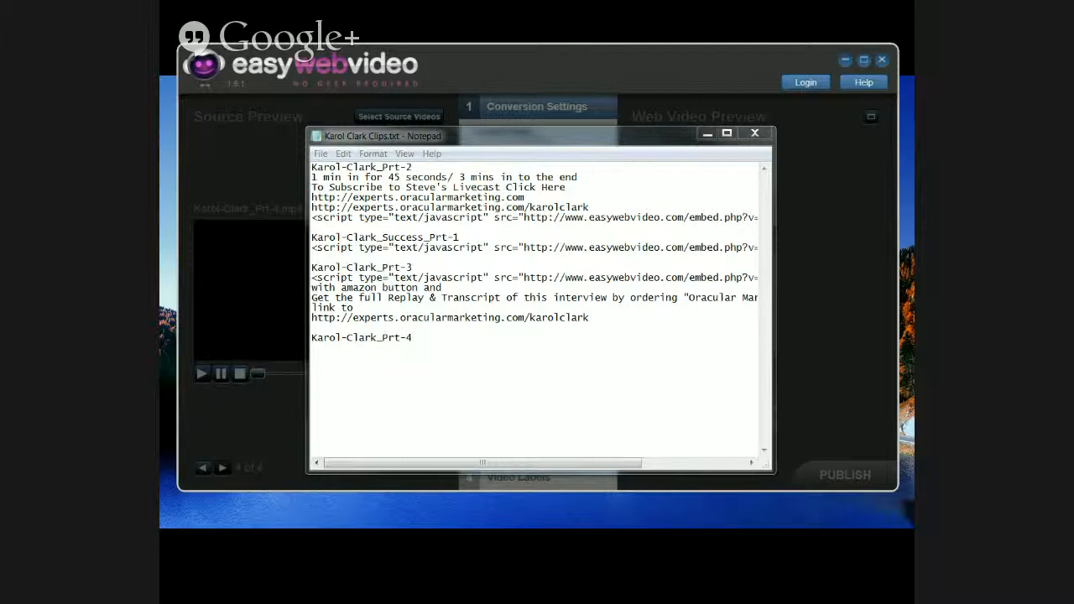
key("alt+Tab")
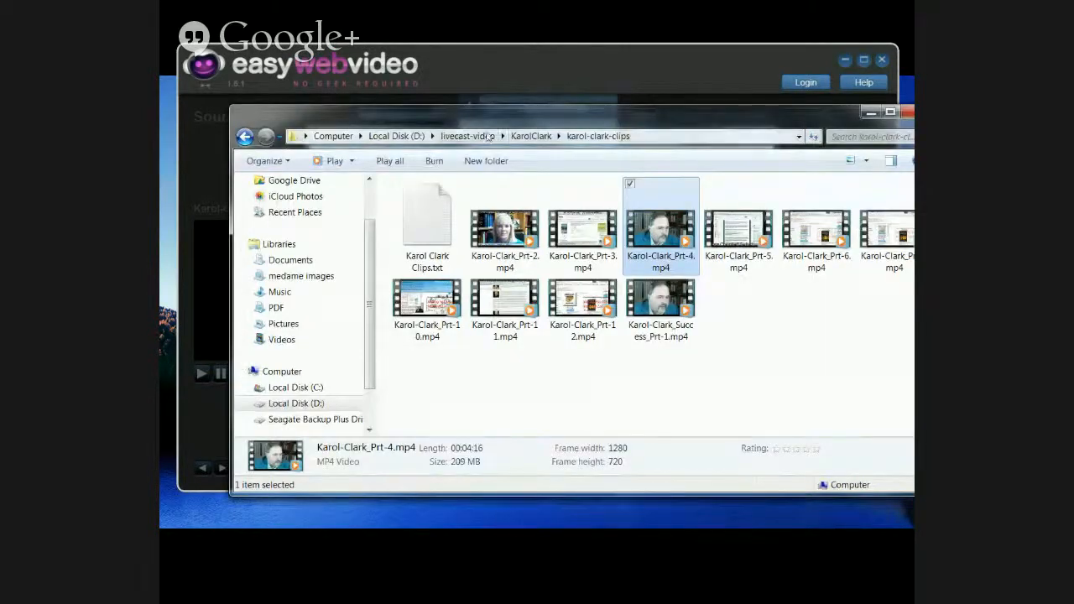
left_click(467, 136)
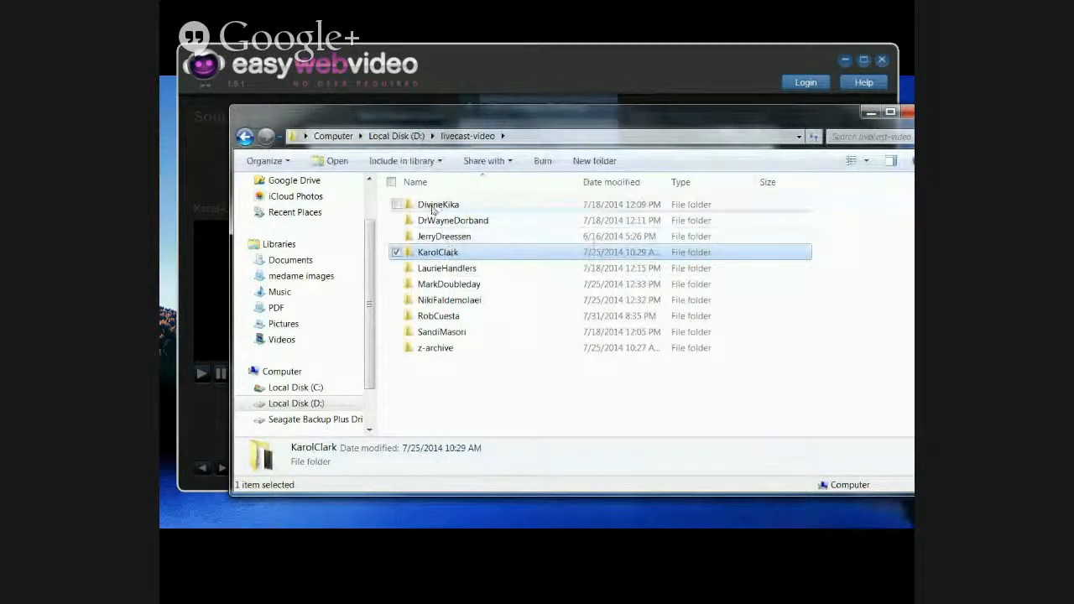
left_click(449, 287)
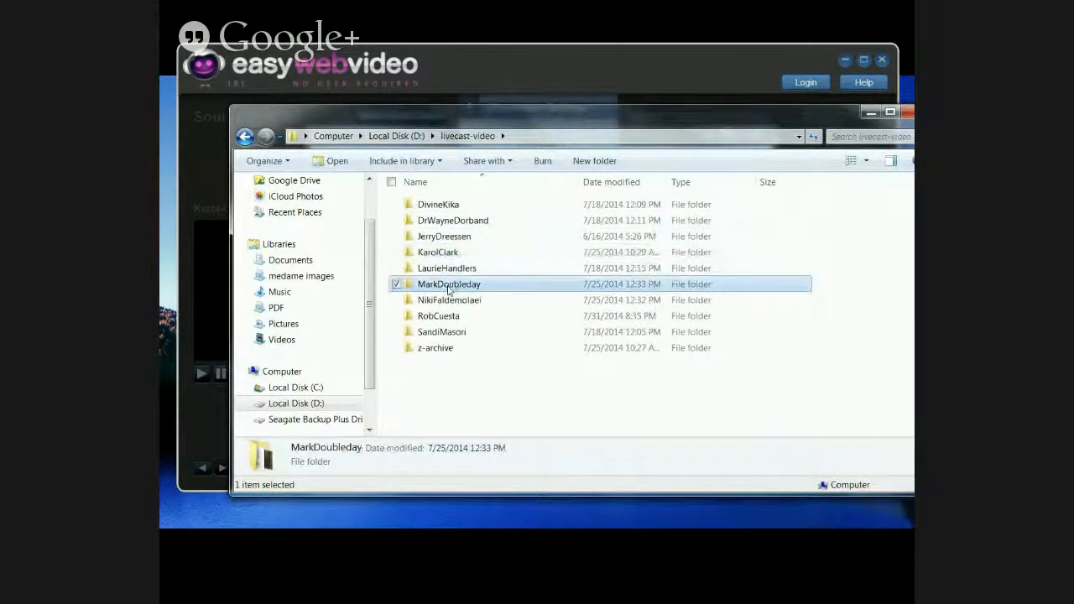
left_click(449, 288)
left_click(418, 285)
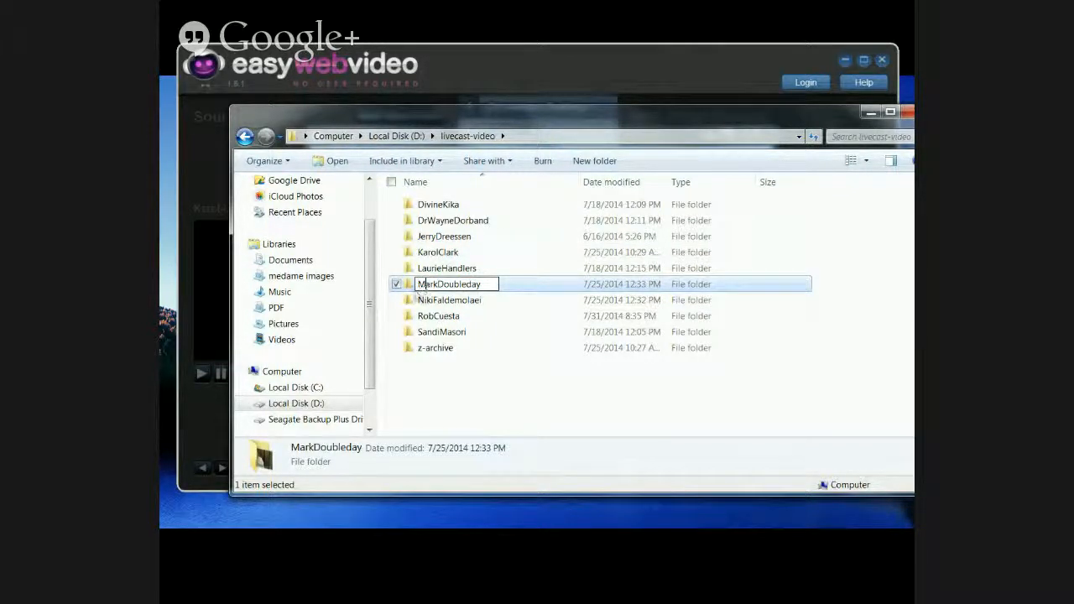
left_click(411, 287)
double_click(411, 286)
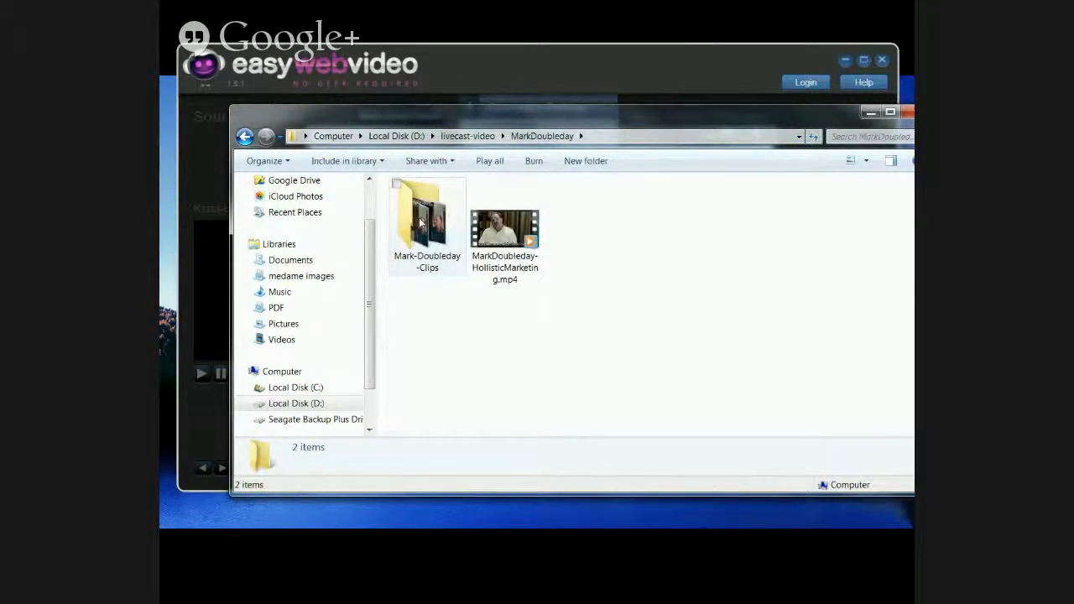
left_click(431, 265)
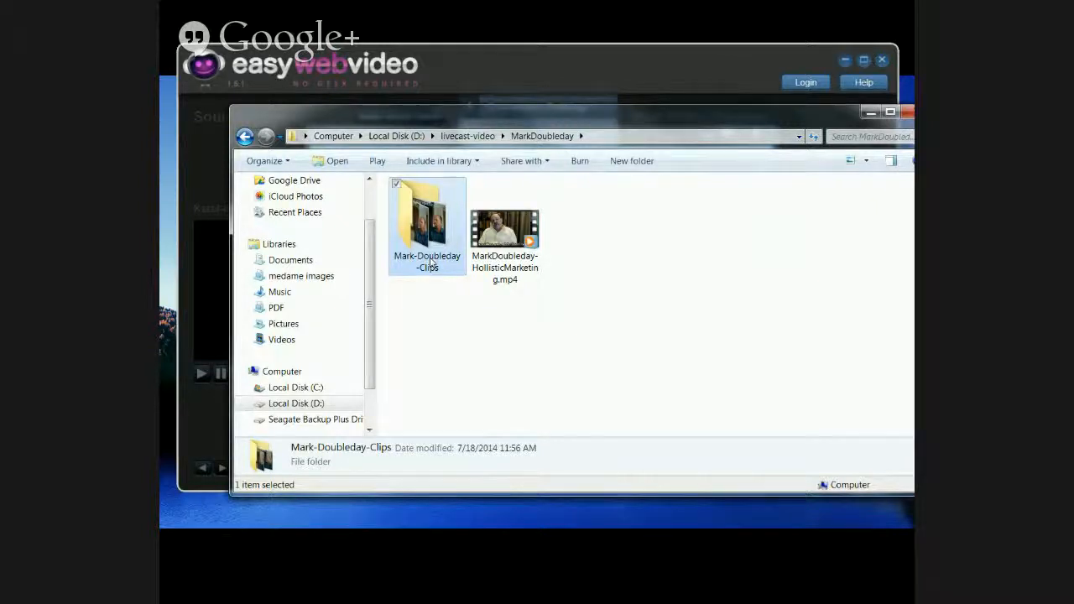
left_click(431, 265)
left_click(420, 256)
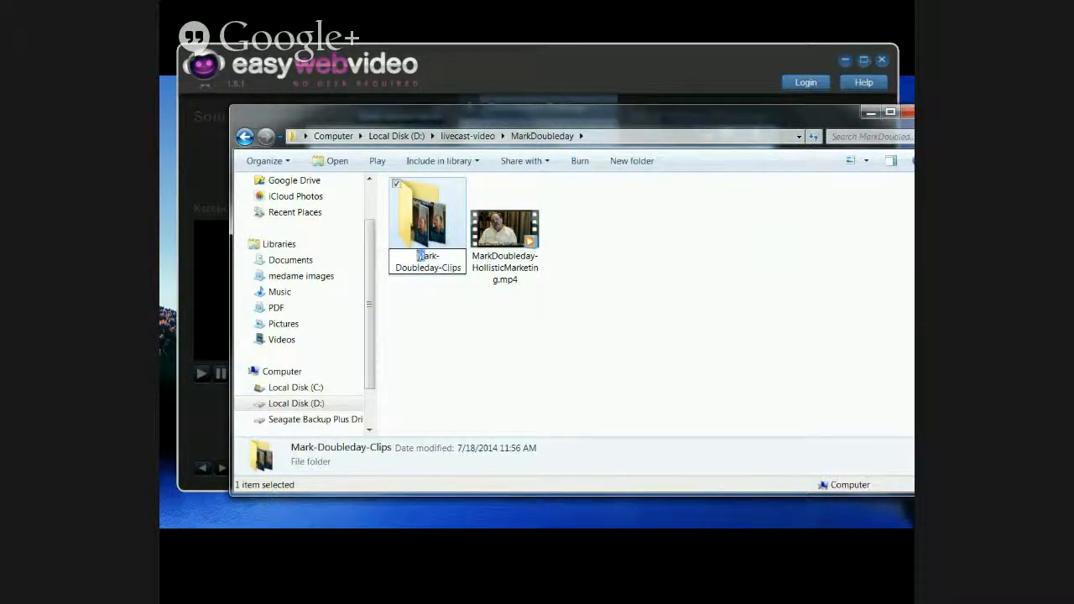
type("m")
key("Right")
key("Right")
key("Right")
key("Delete")
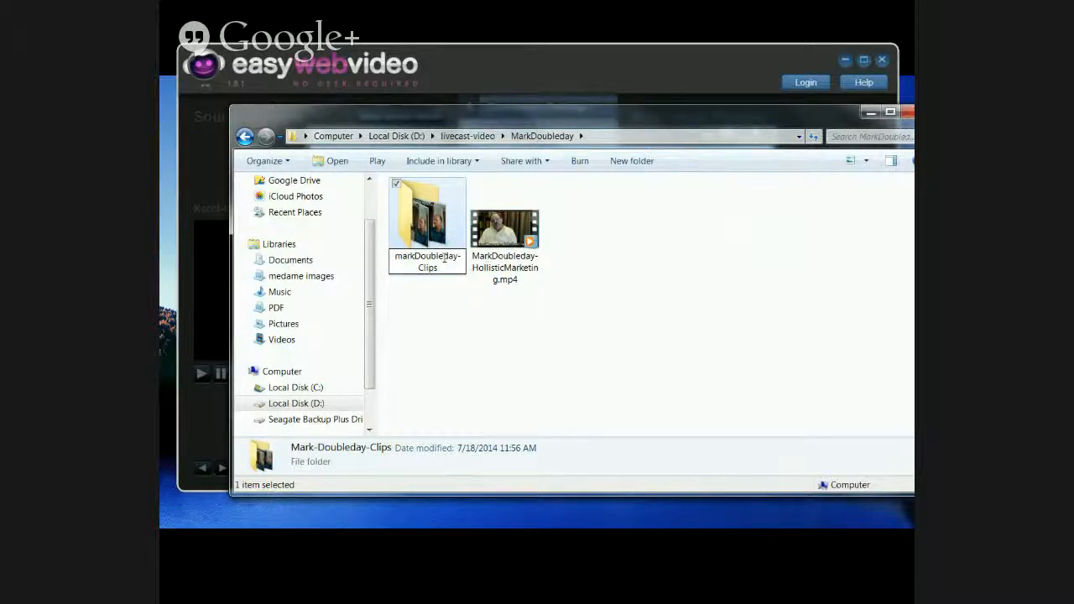
key("Delete")
type("d")
left_click(457, 258)
left_click_drag(454, 256, 394, 257)
right_click(394, 256)
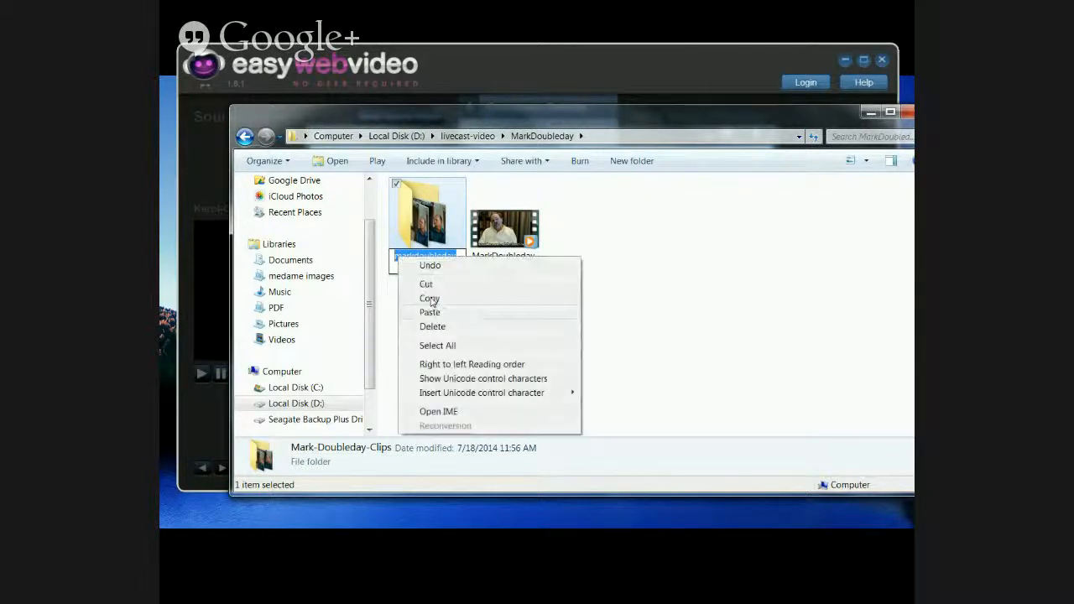
left_click(432, 299)
left_click(904, 111)
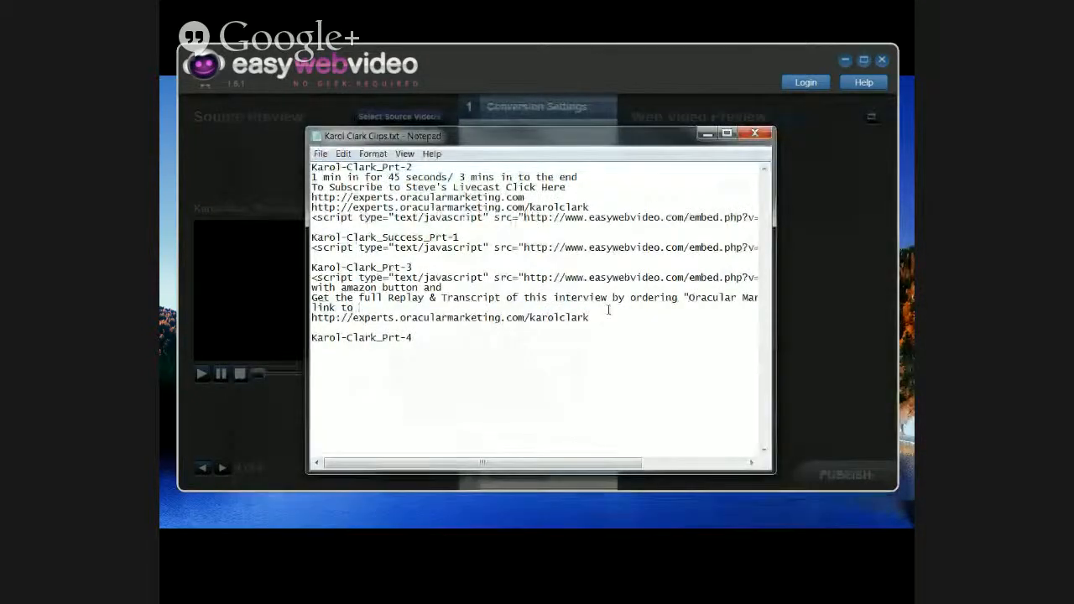
left_click(534, 326)
double_click(537, 318)
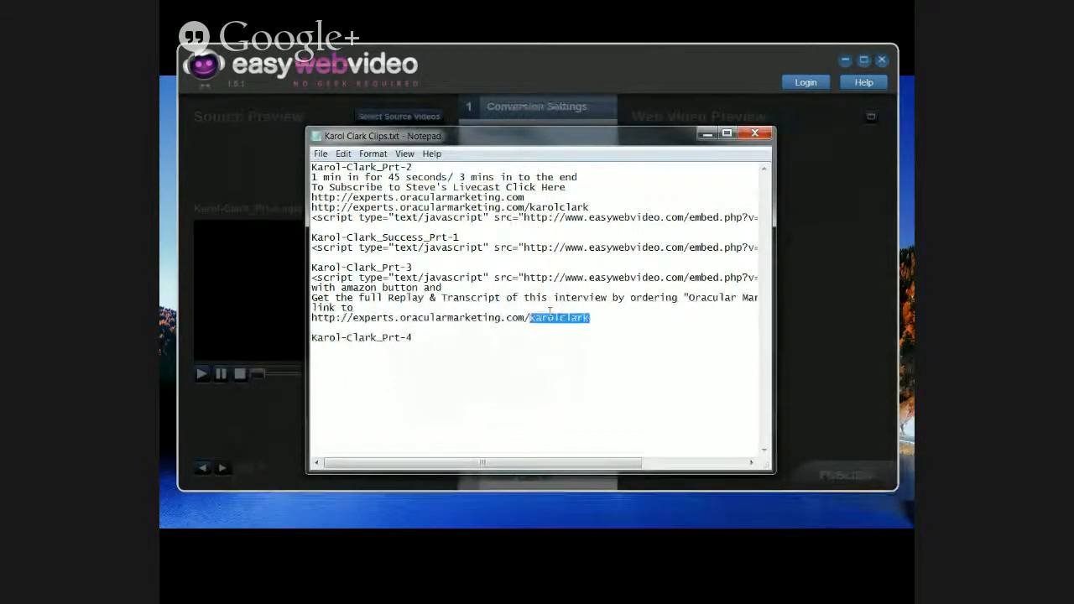
right_click(547, 312)
left_click(580, 369)
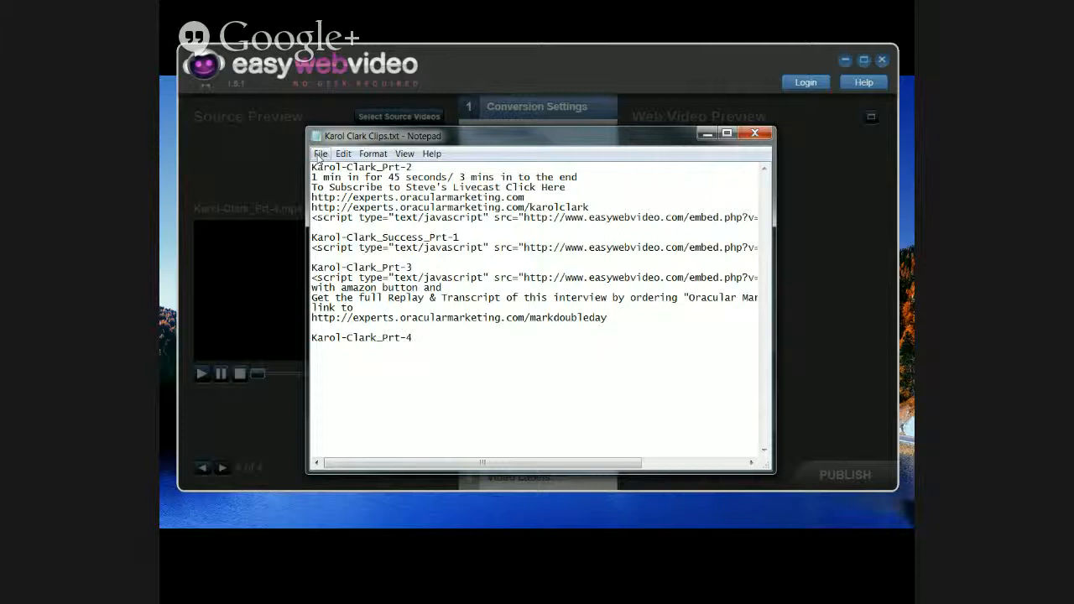
left_click(319, 154)
mouse_move(343, 153)
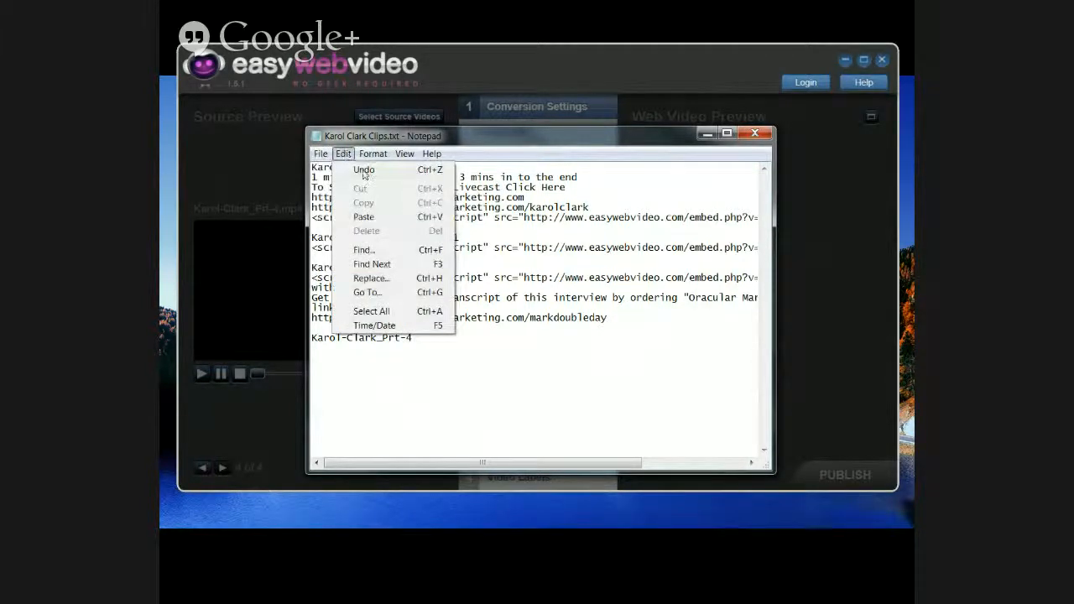
left_click(363, 170)
left_click(611, 318)
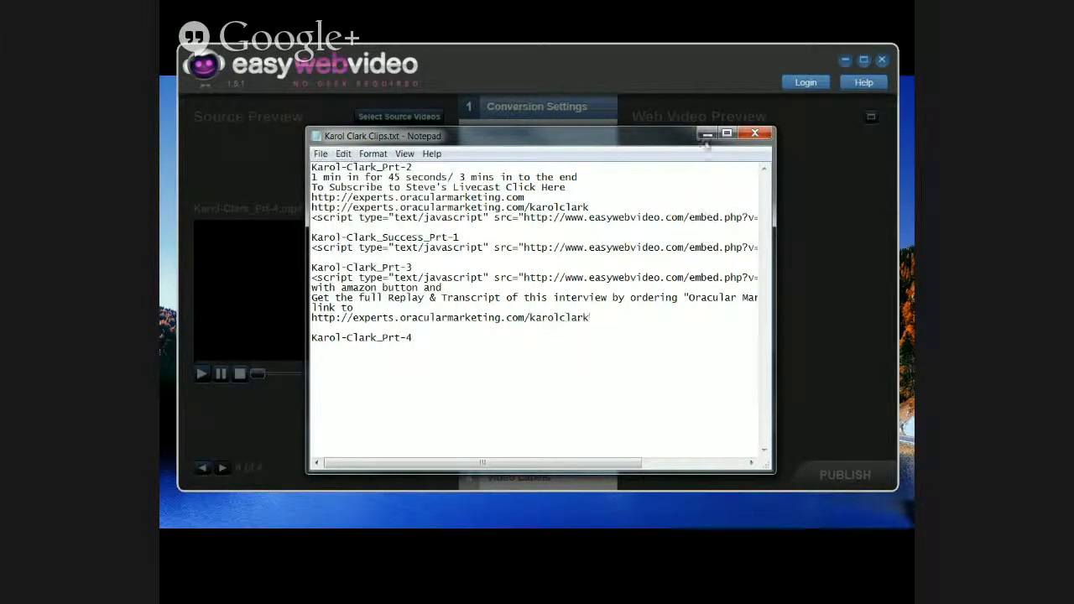
Step: Minimize the Notepad notes to watch the clip video conversion progress
left_click(707, 133)
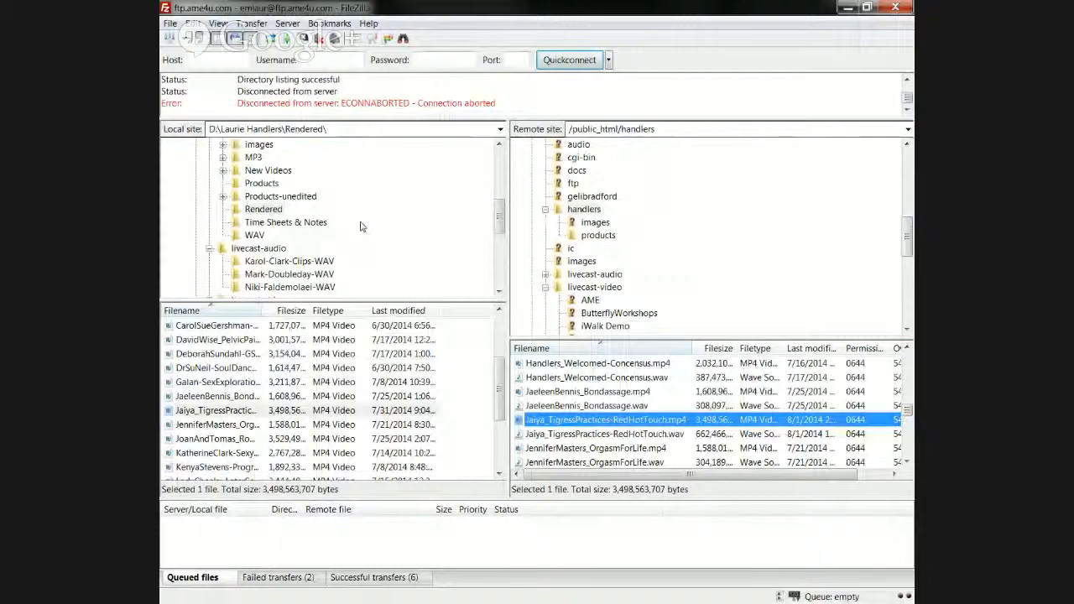
Step: Restore FileZilla from full screen, nudge it down-right and make the window taller
double_click(444, 12)
left_click_drag(444, 12, 454, 22)
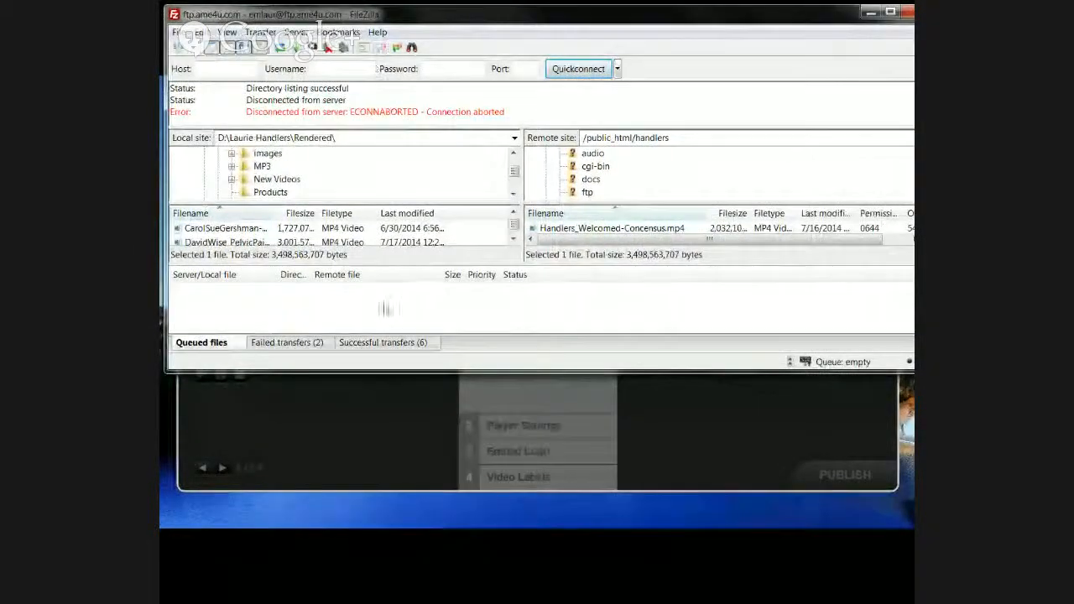
left_click_drag(483, 371, 483, 499)
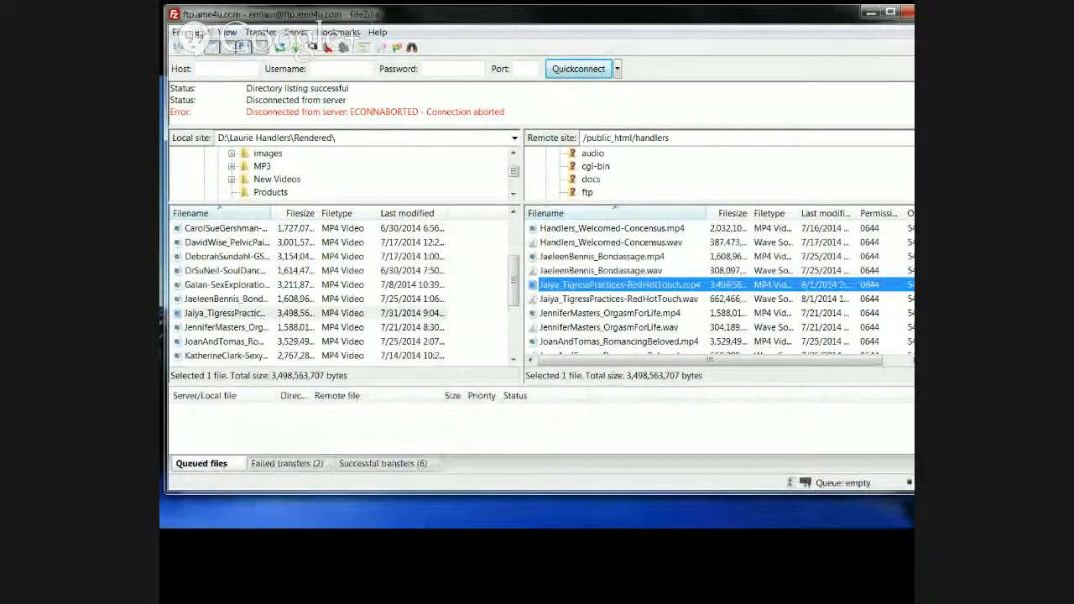
Step: Reconnect to the saved ftp.ame4u.com site, cancel the duplicate connection, and enlarge the file lists
left_click(180, 32)
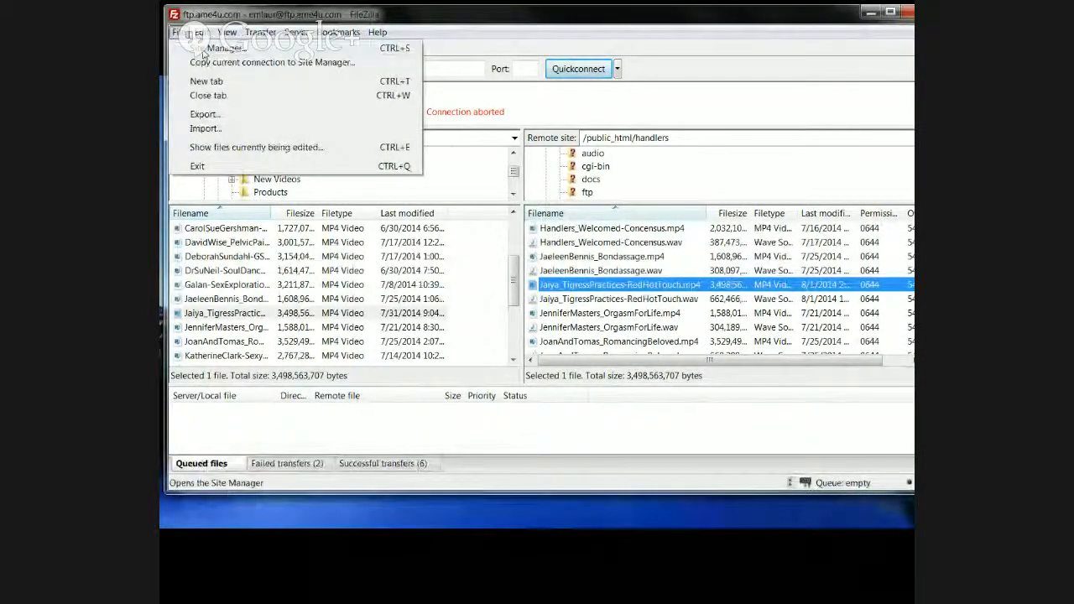
key("Escape")
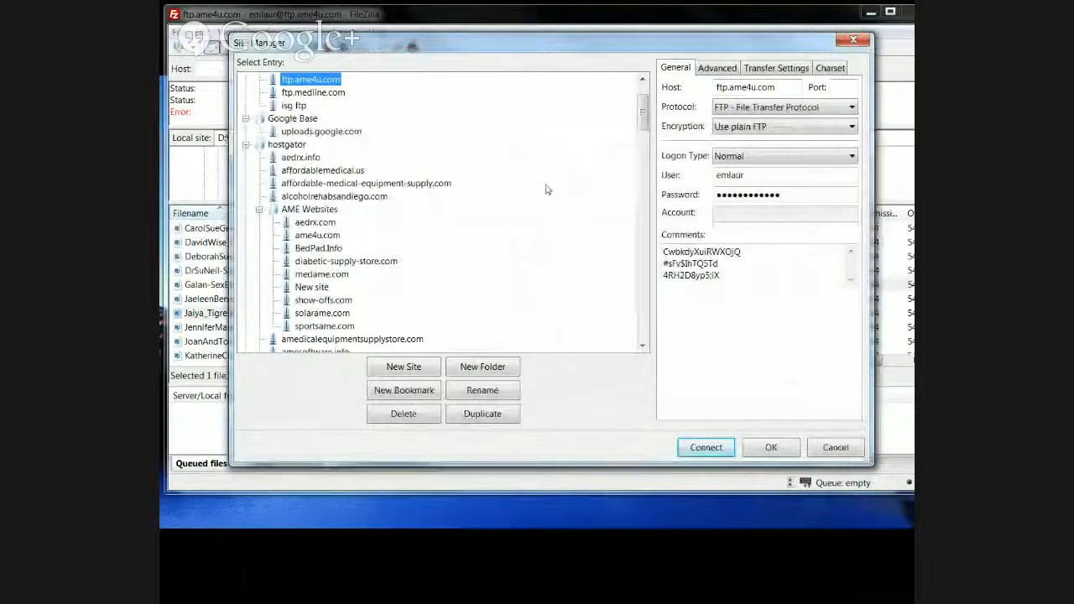
left_click(703, 445)
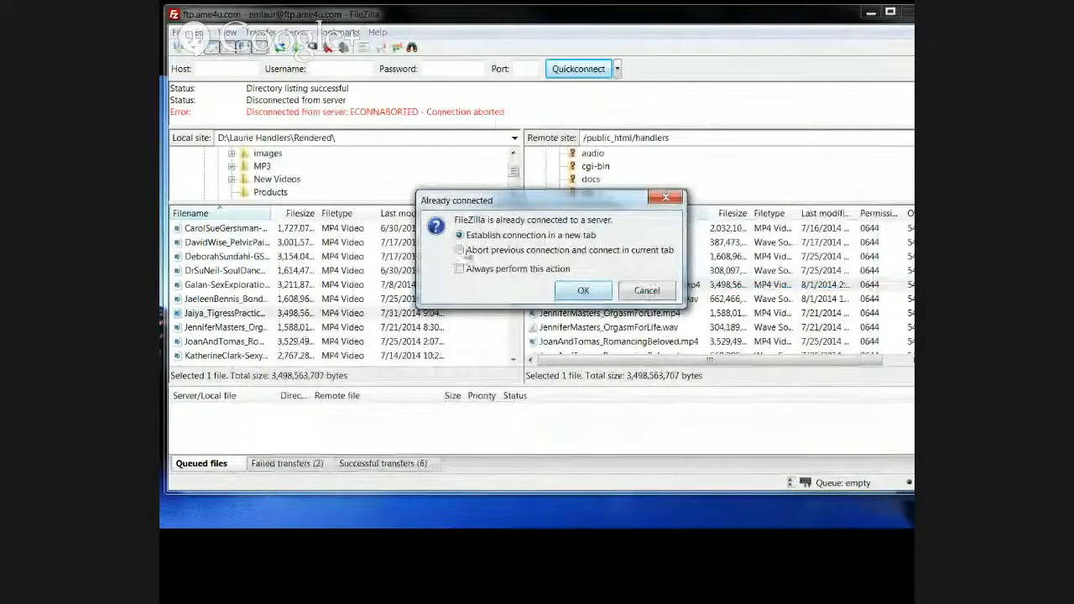
left_click(645, 290)
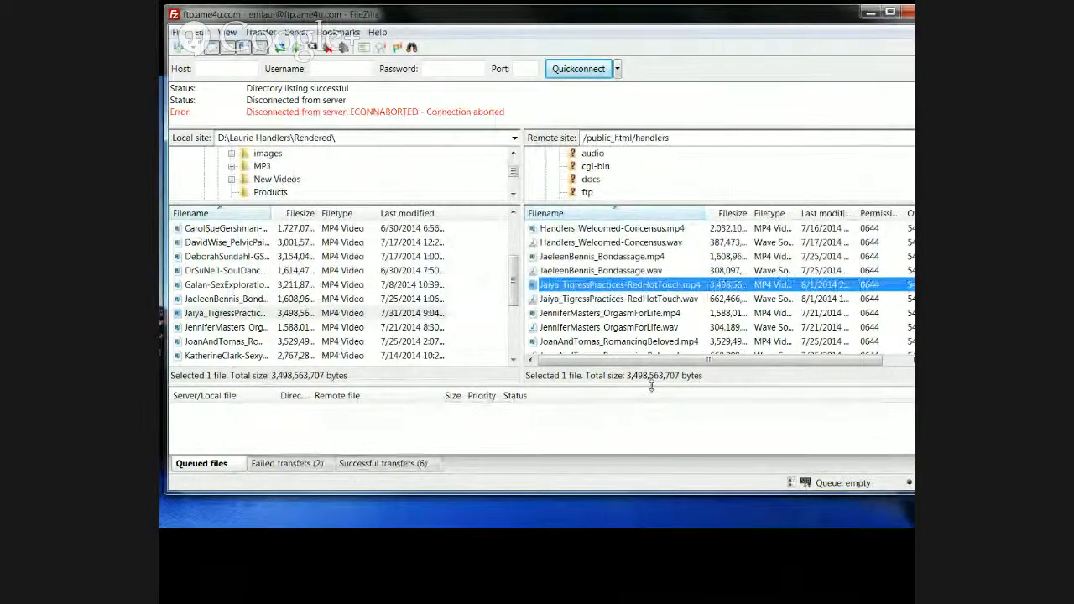
left_click_drag(651, 384, 651, 431)
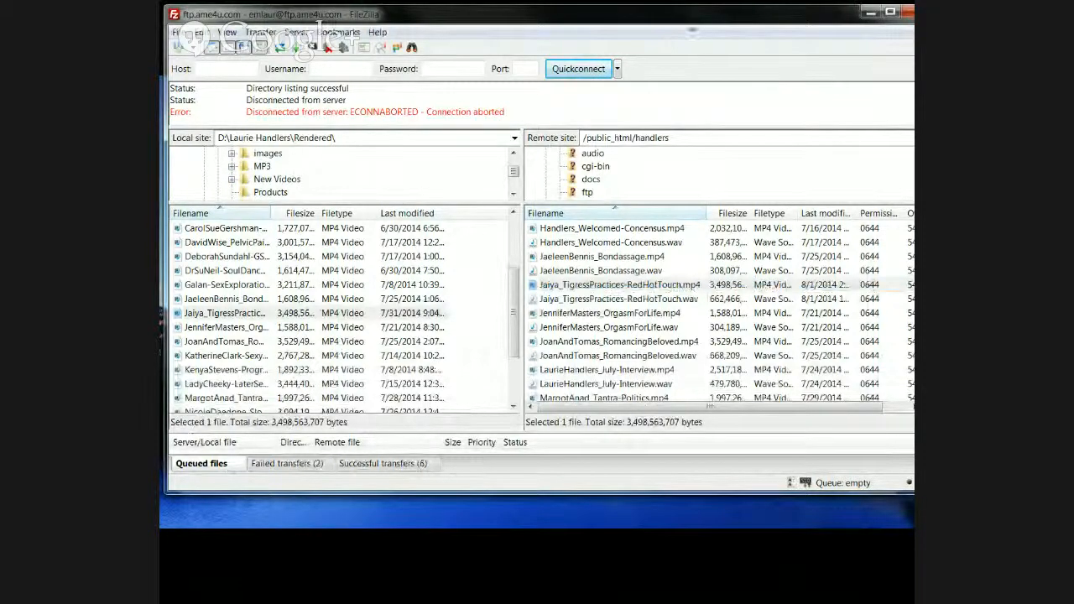
Step: Maximize FileZilla and move the remote view up from handlers to the server root
left_click(889, 13)
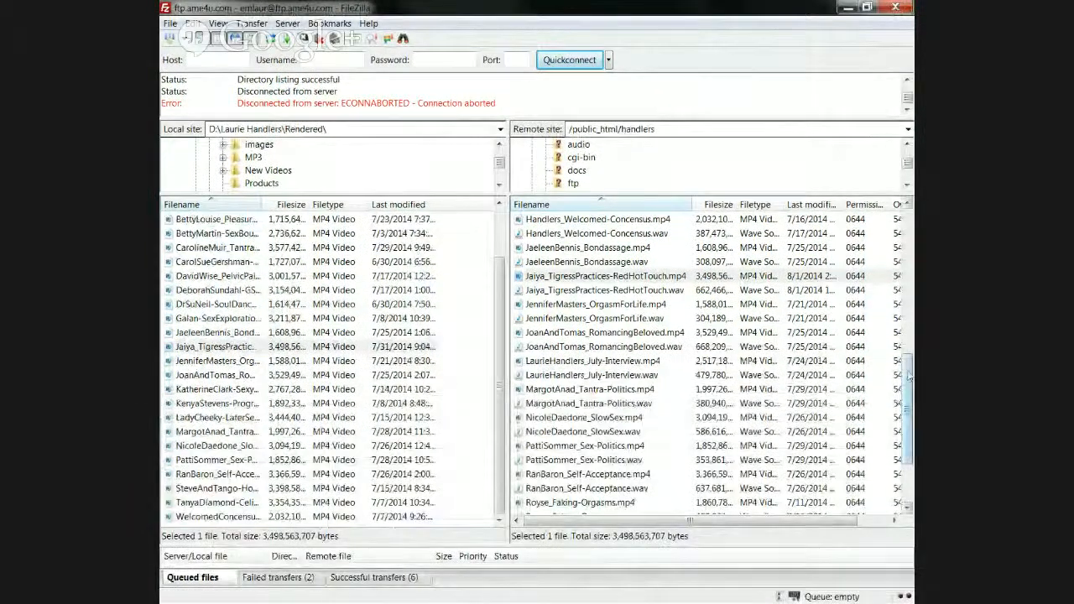
left_click_drag(908, 376, 909, 226)
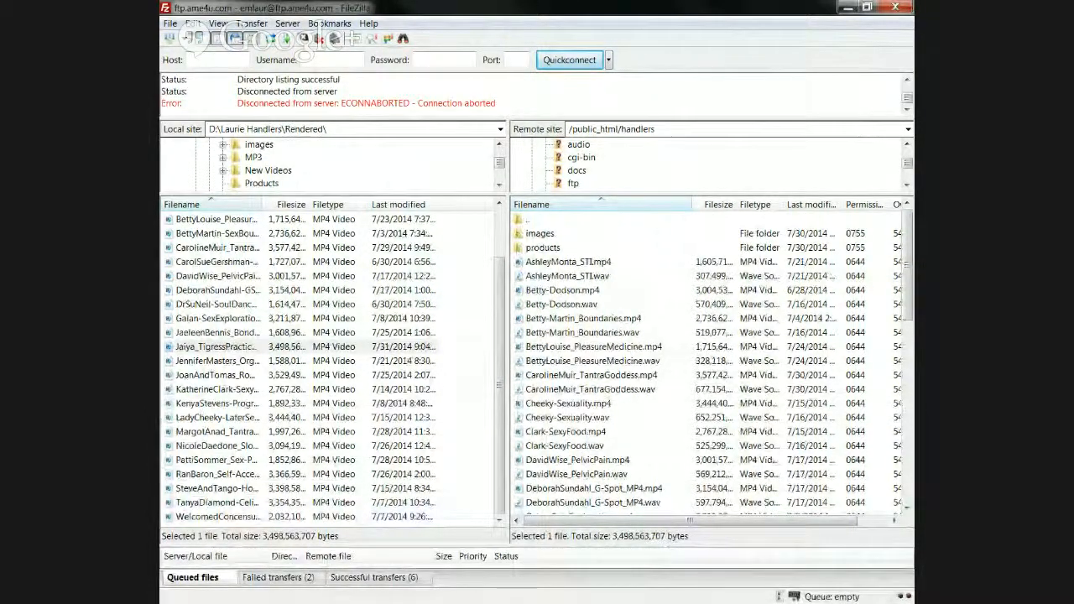
left_click(168, 25)
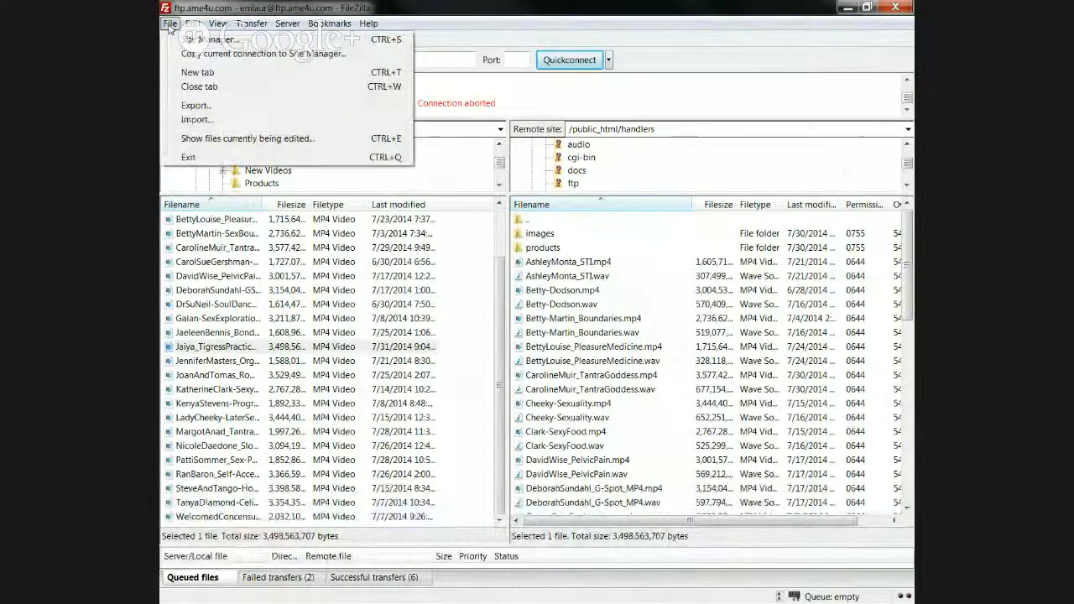
mouse_move(196, 25)
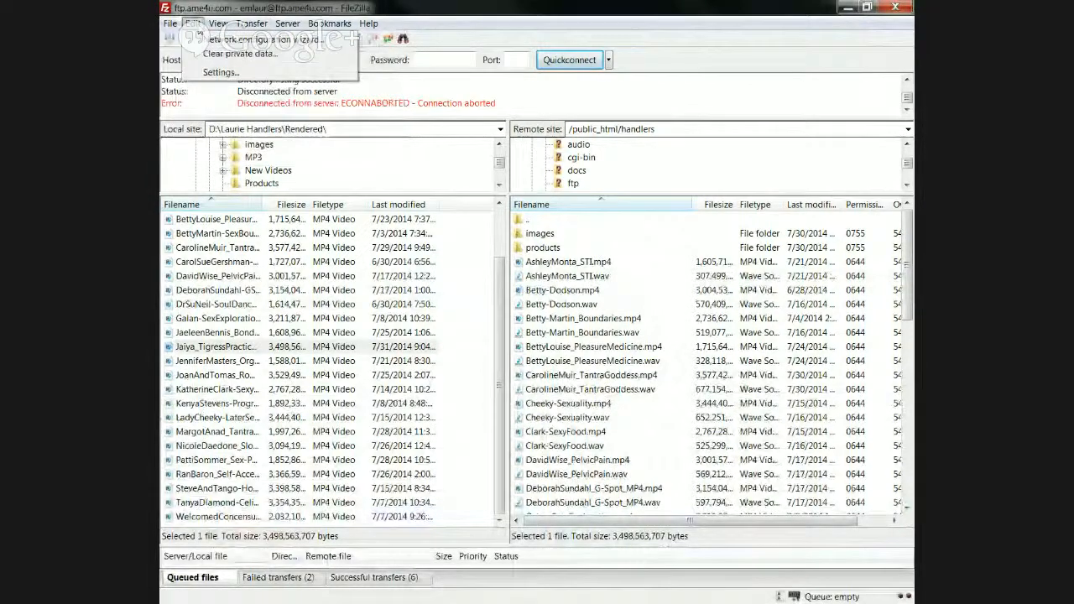
left_click(531, 223)
double_click(532, 225)
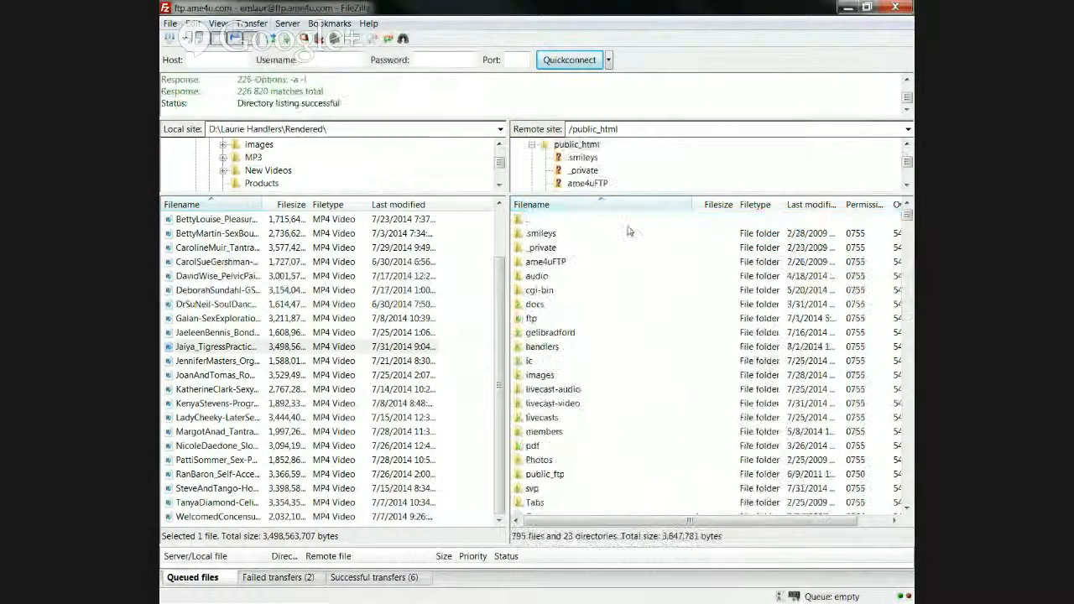
double_click(531, 223)
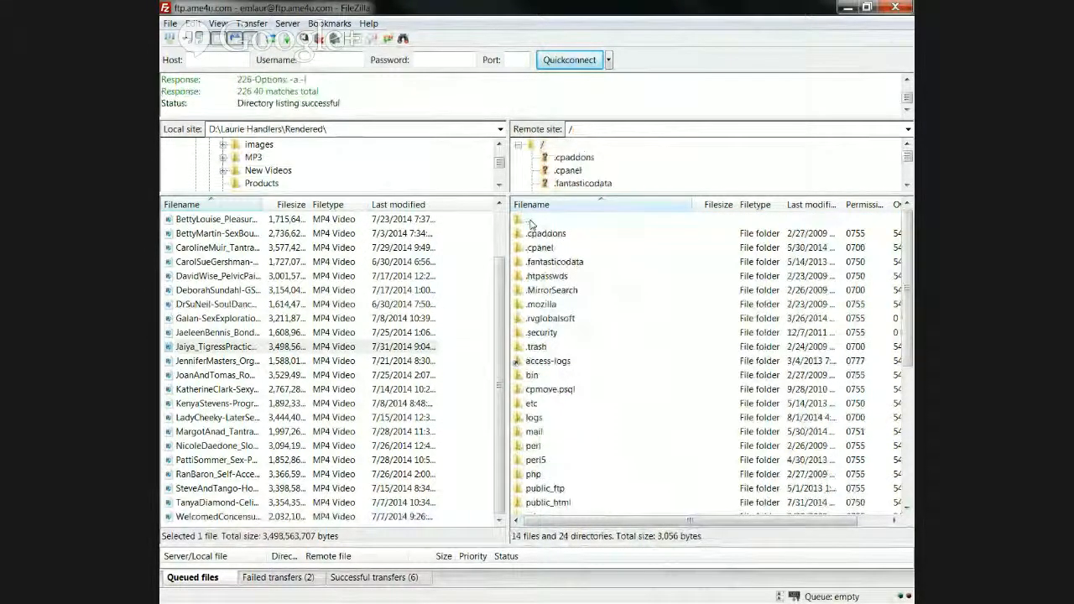
scroll(677, 365, "down", 6)
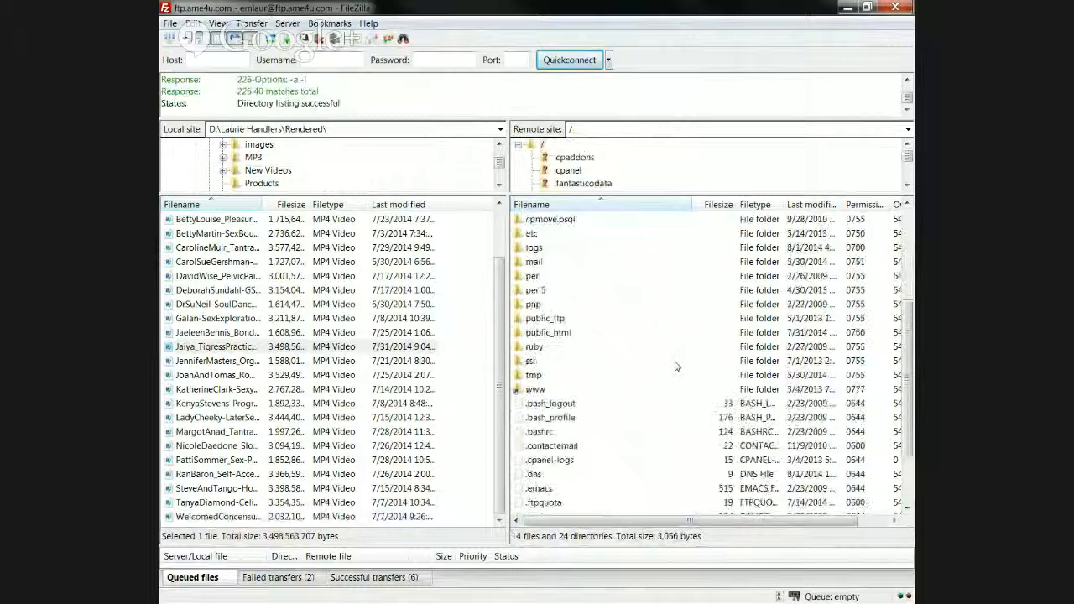
scroll(676, 366, "up", 4)
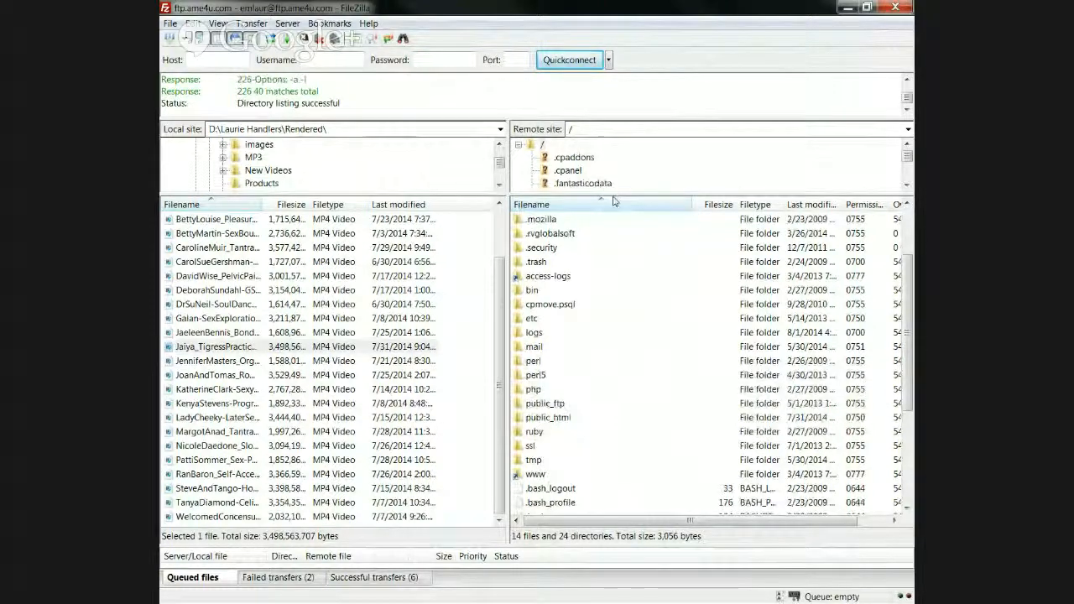
left_click_drag(607, 194, 618, 346)
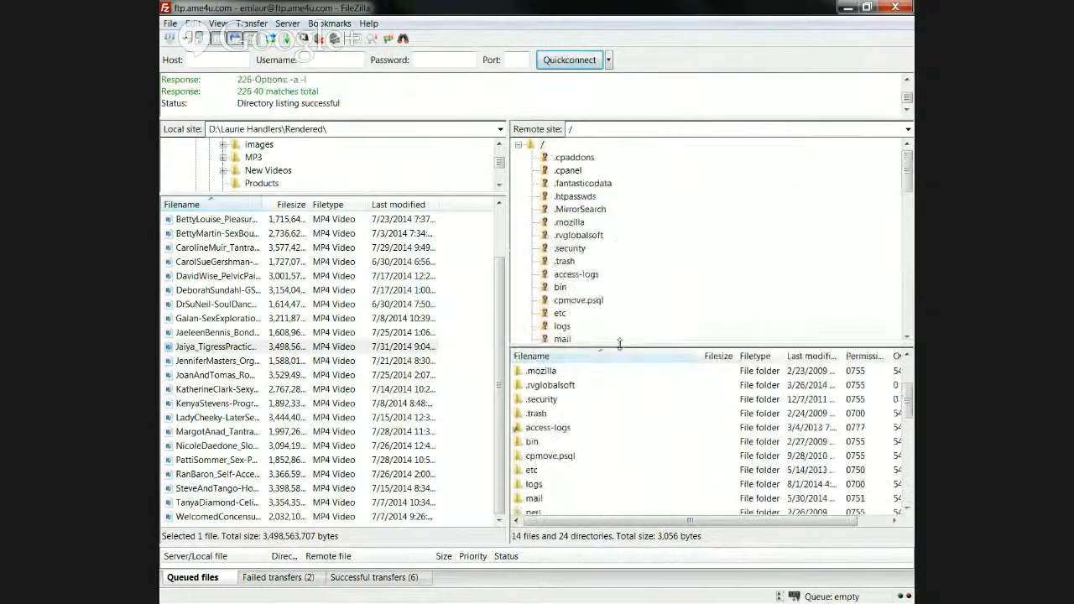
scroll(867, 234, "down", 4)
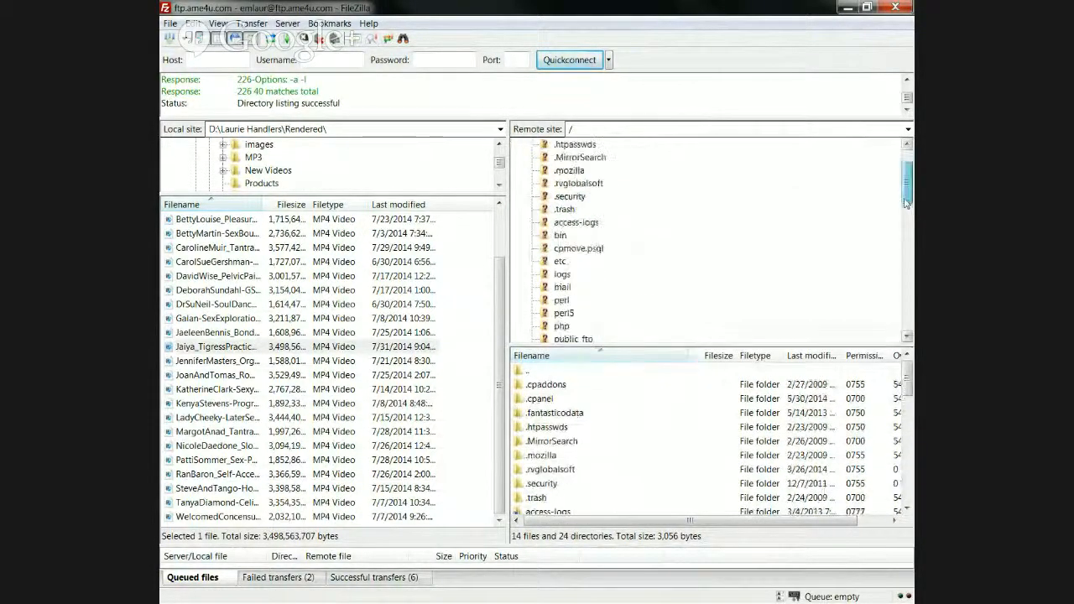
left_click(576, 249)
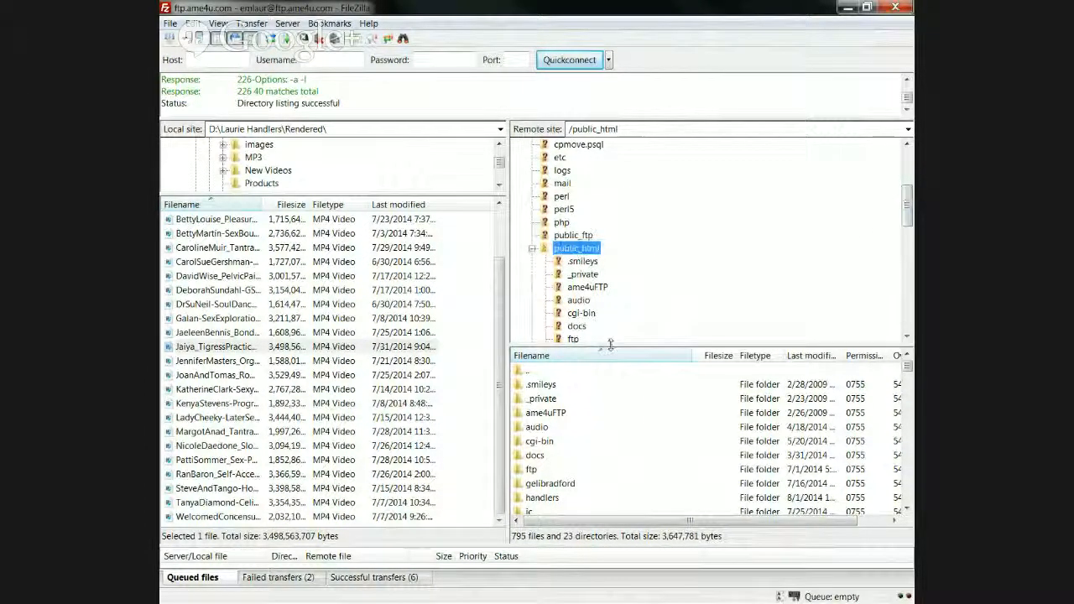
left_click_drag(611, 346, 610, 299)
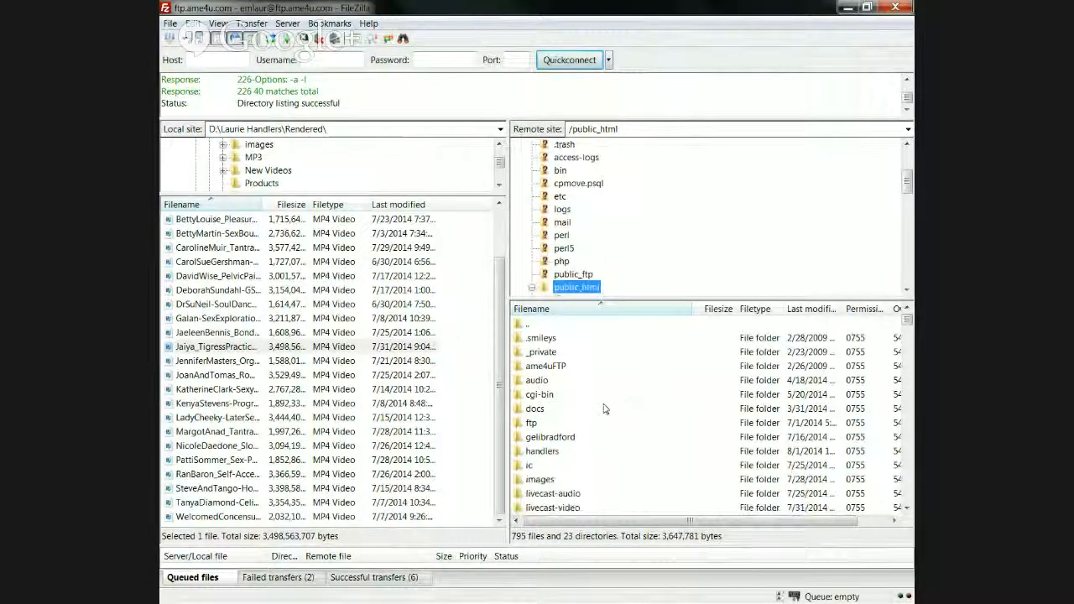
left_click(562, 512)
double_click(562, 512)
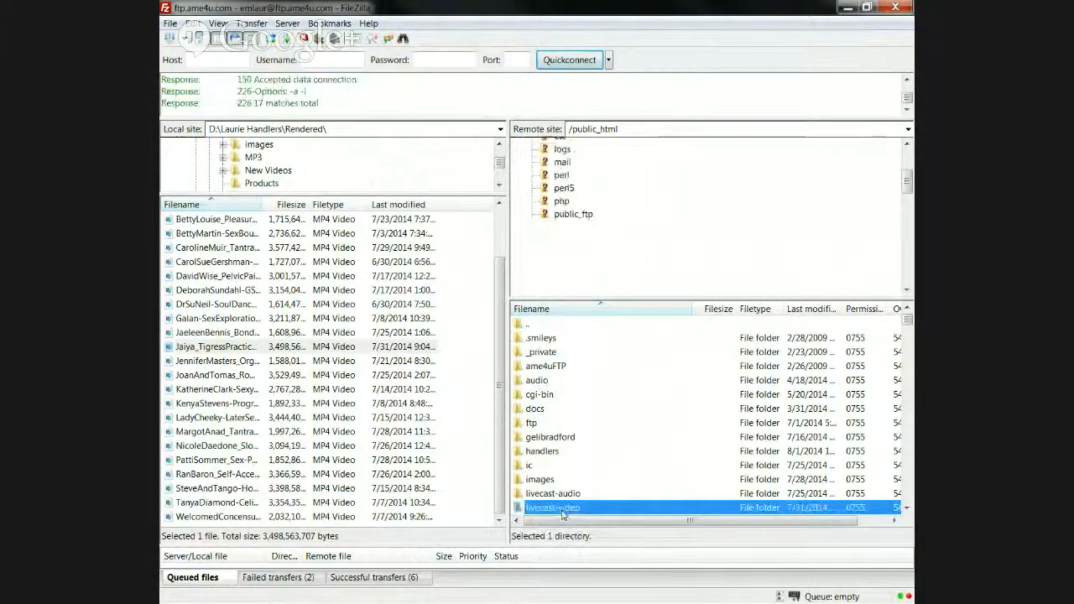
double_click(546, 395)
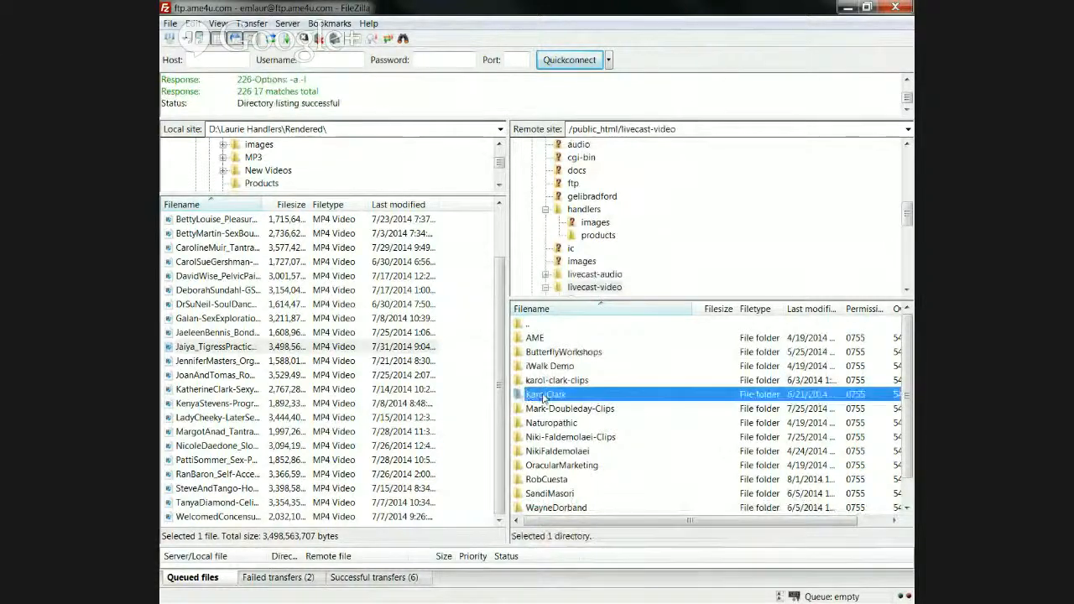
double_click(526, 327)
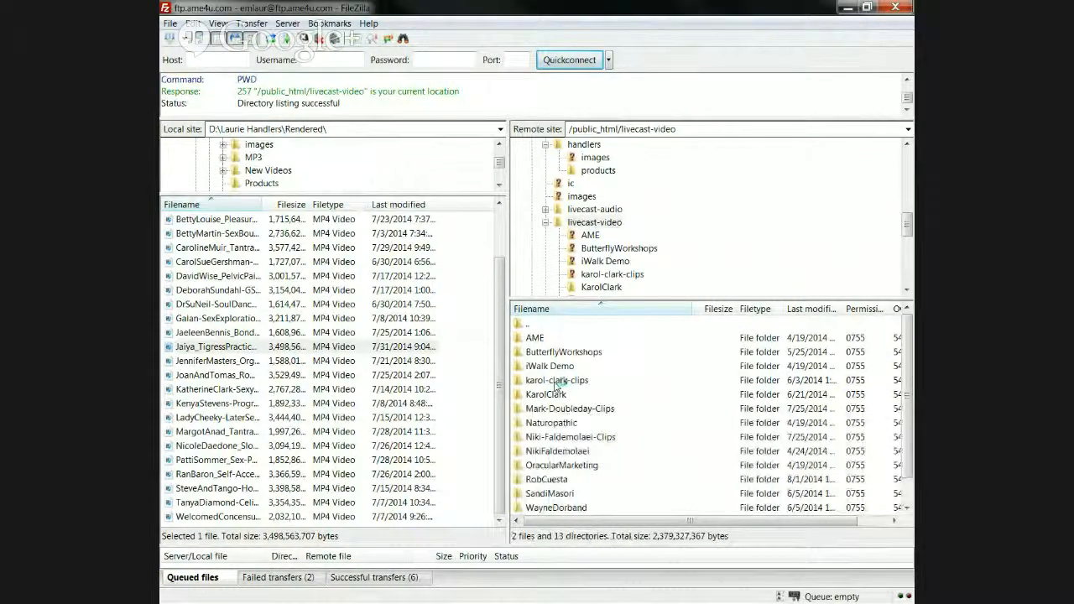
left_click(555, 382)
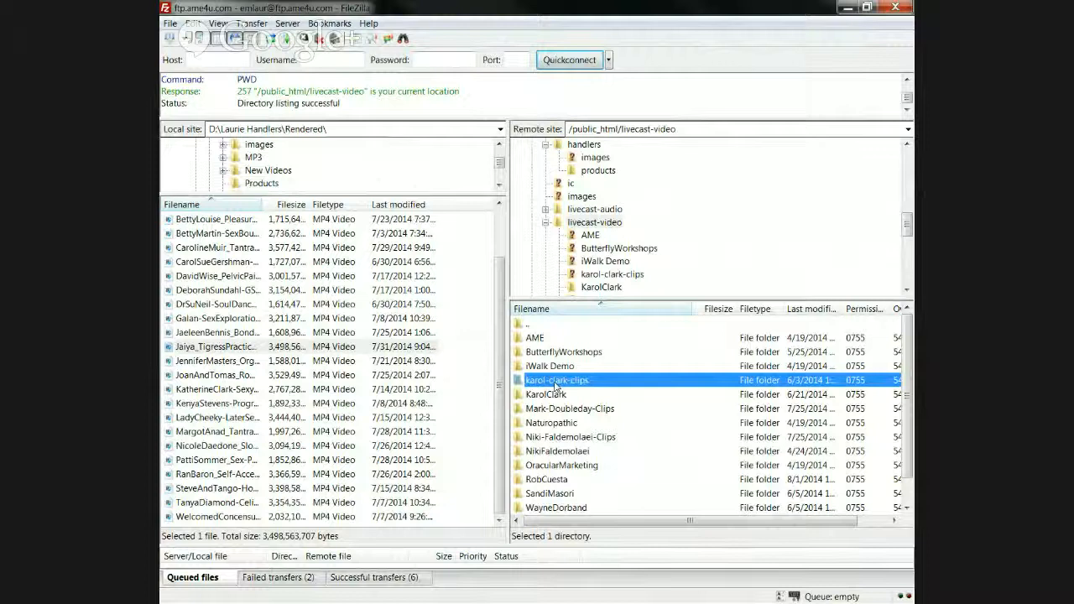
left_click(555, 383)
left_click(557, 381)
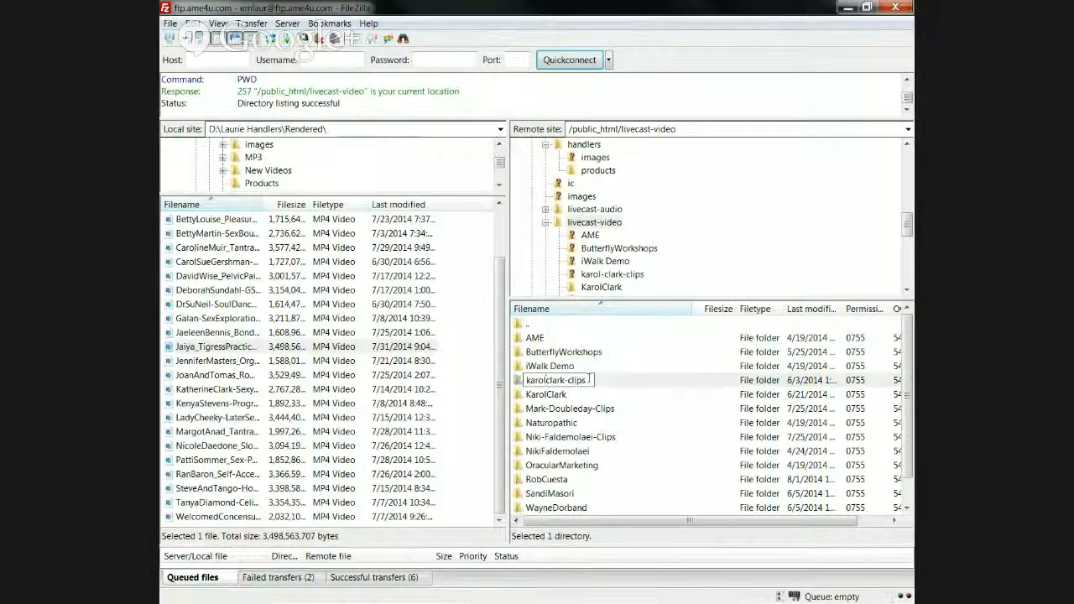
mouse_move(586, 382)
left_mouse_down()
mouse_move(565, 382)
mouse_move(583, 381)
left_mouse_up()
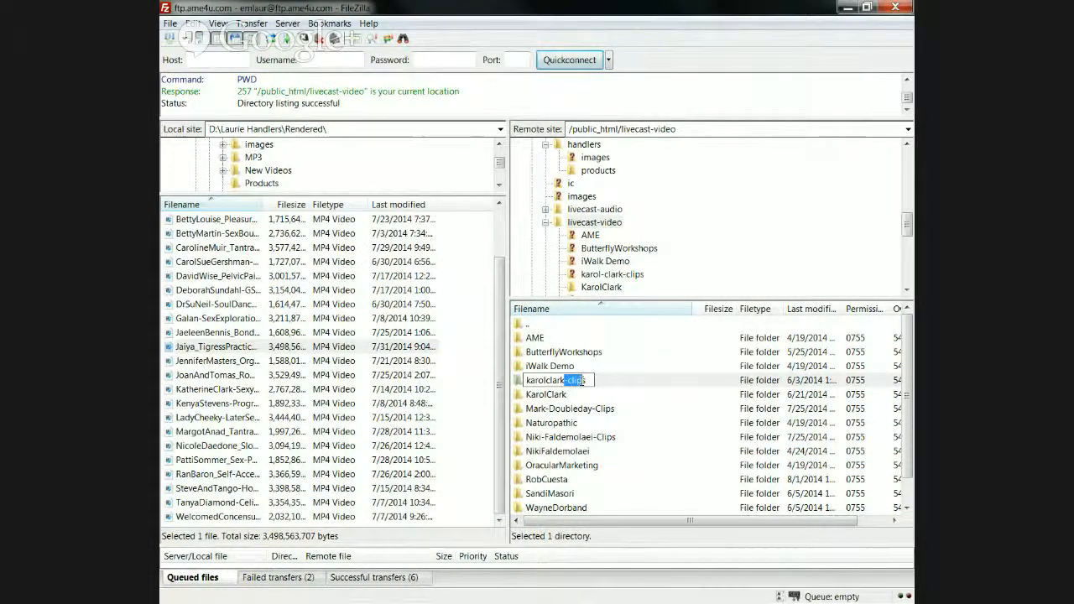
left_click(562, 381)
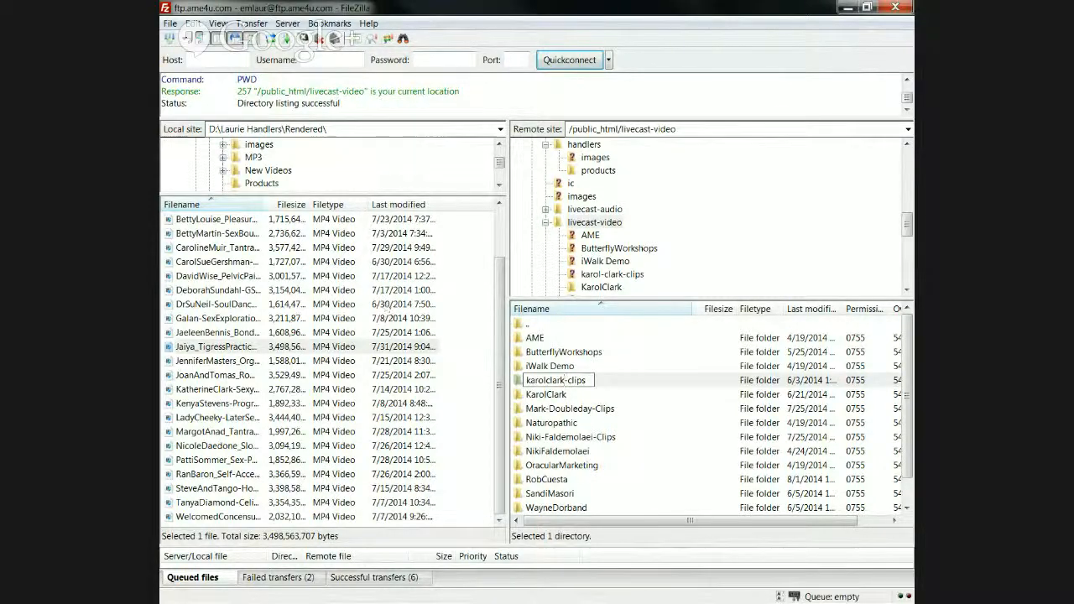
key("Return")
key("alt+Tab")
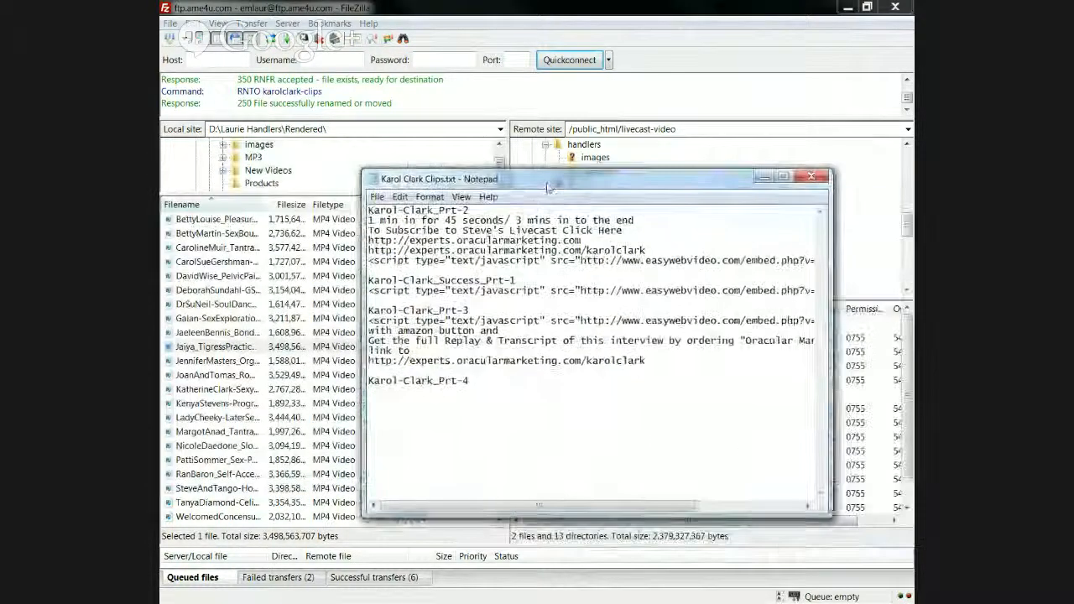
left_click_drag(627, 358, 564, 359)
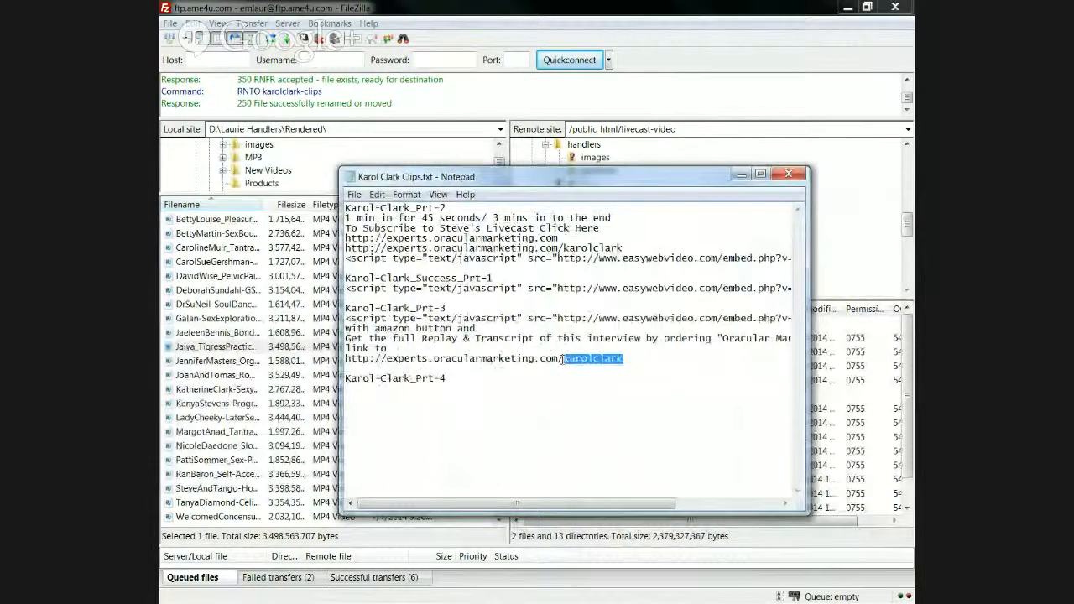
left_click_drag(721, 176, 722, 113)
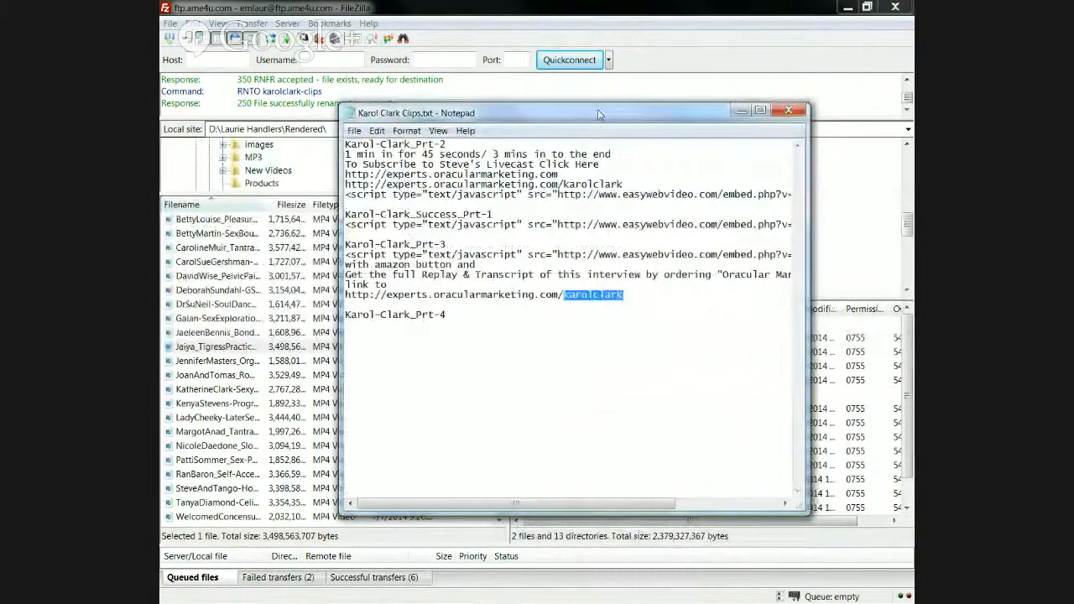
key("alt+Tab")
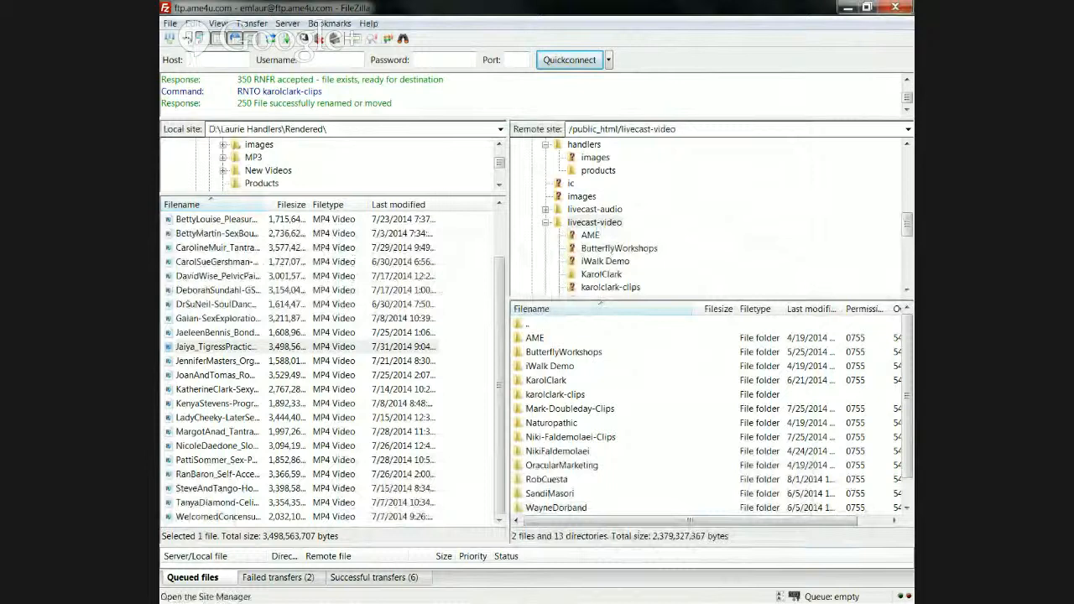
left_click(226, 291)
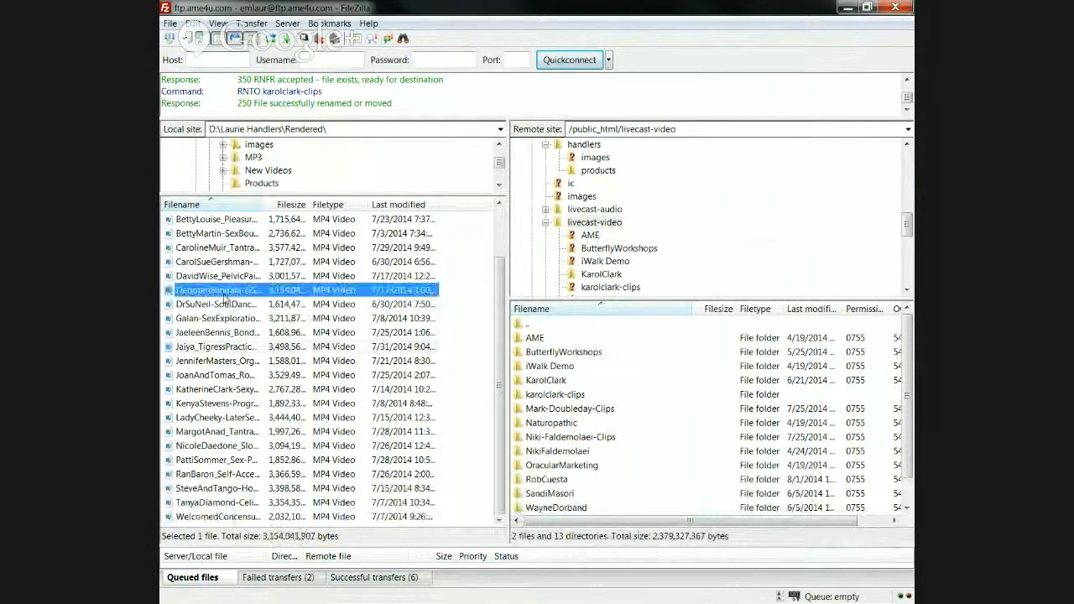
left_click_drag(226, 300, 560, 400)
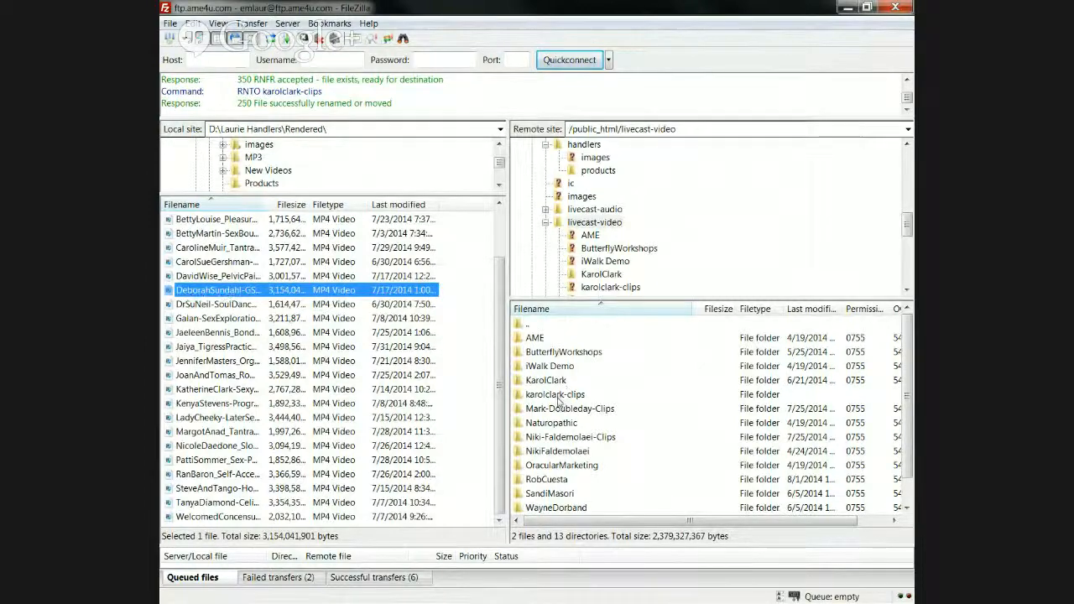
double_click(557, 395)
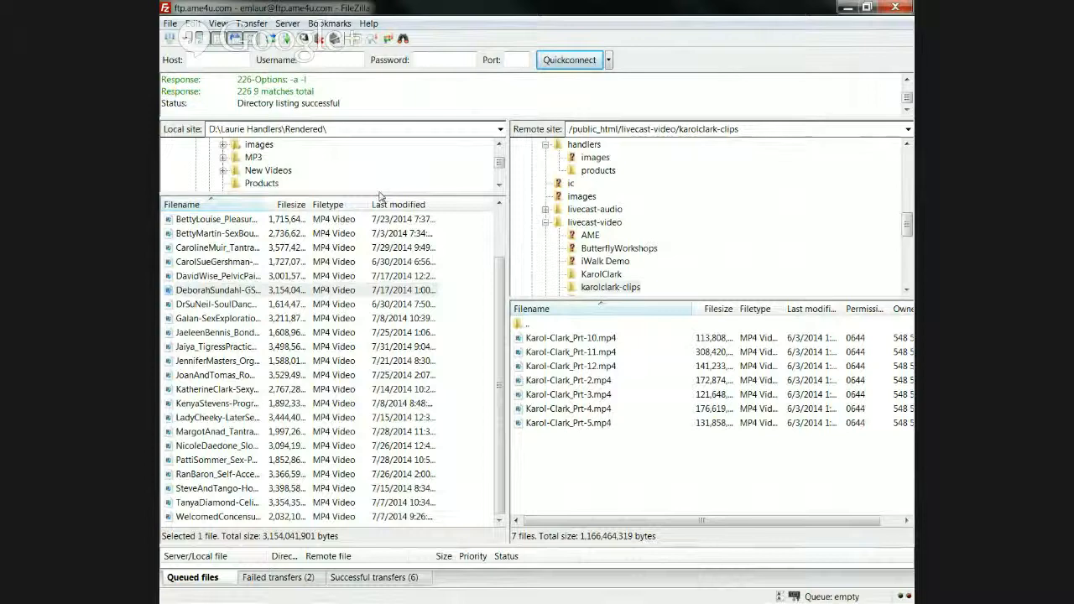
left_click_drag(375, 193, 400, 315)
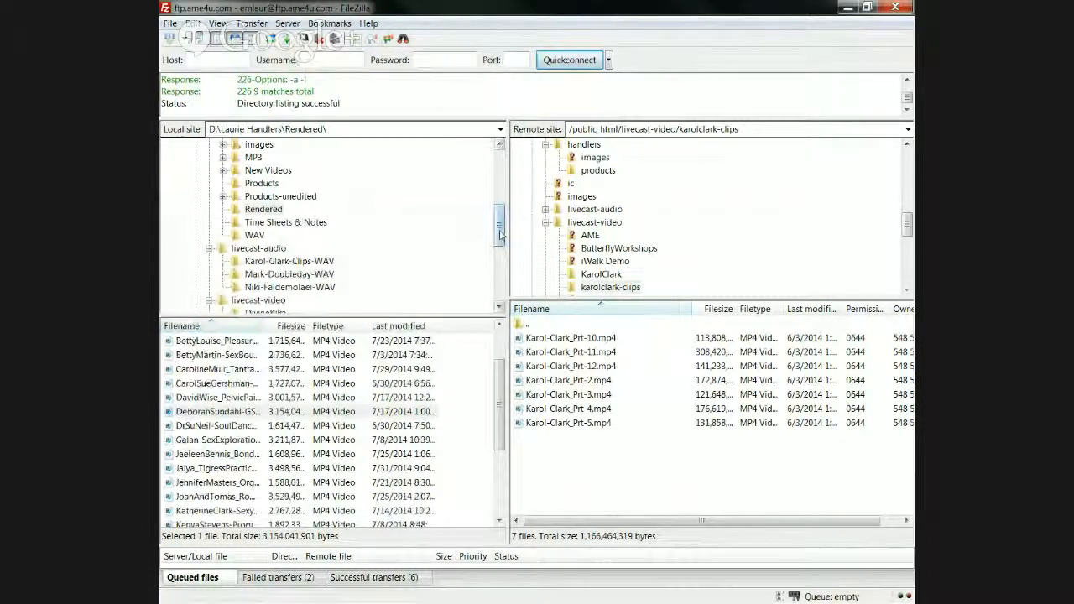
left_click_drag(499, 231, 499, 248)
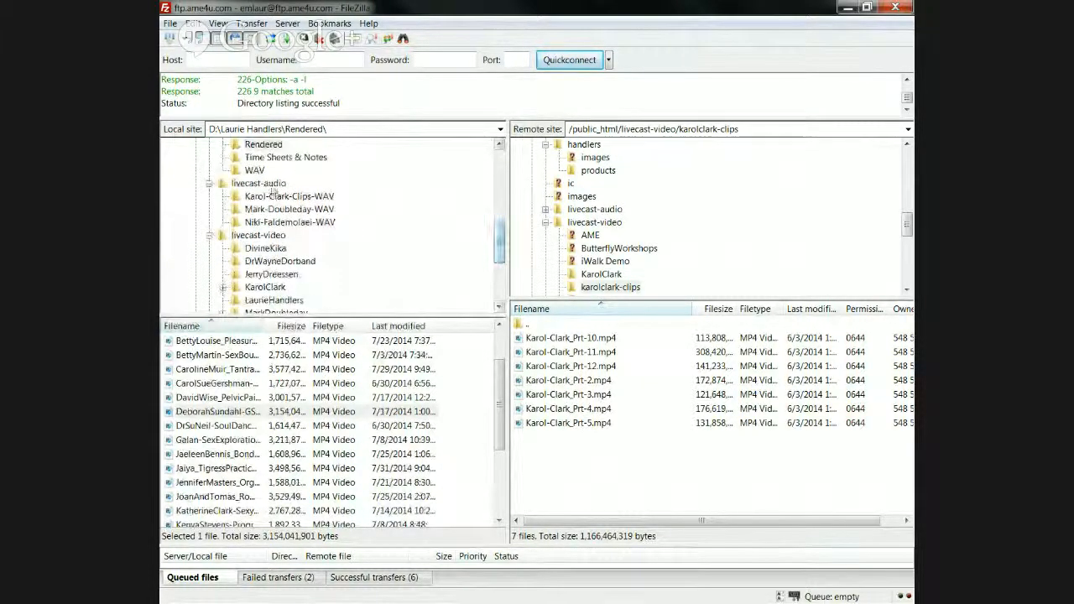
left_click(268, 198)
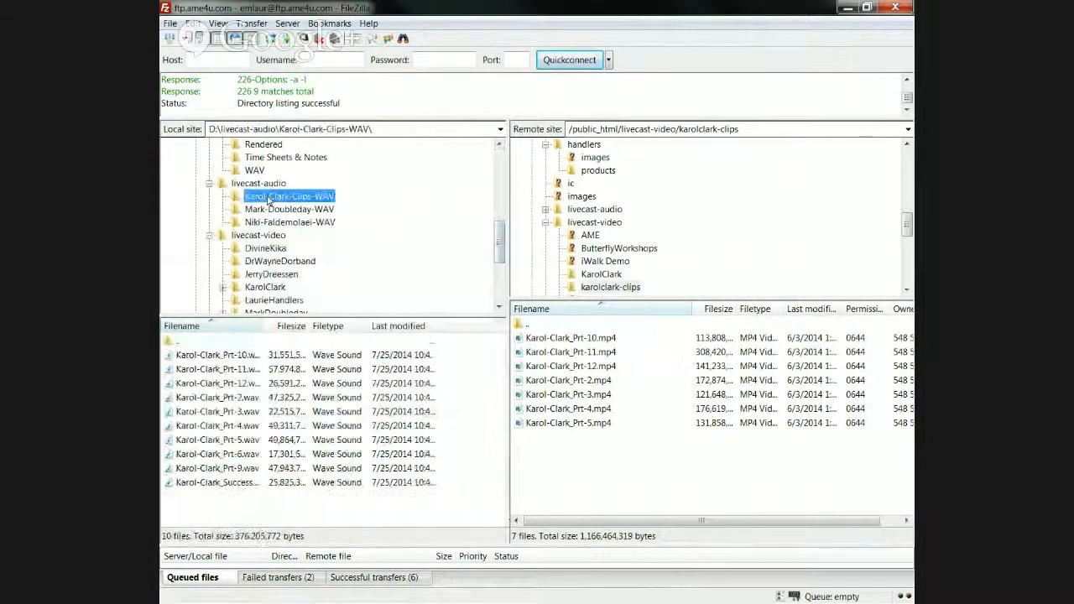
left_click(269, 198)
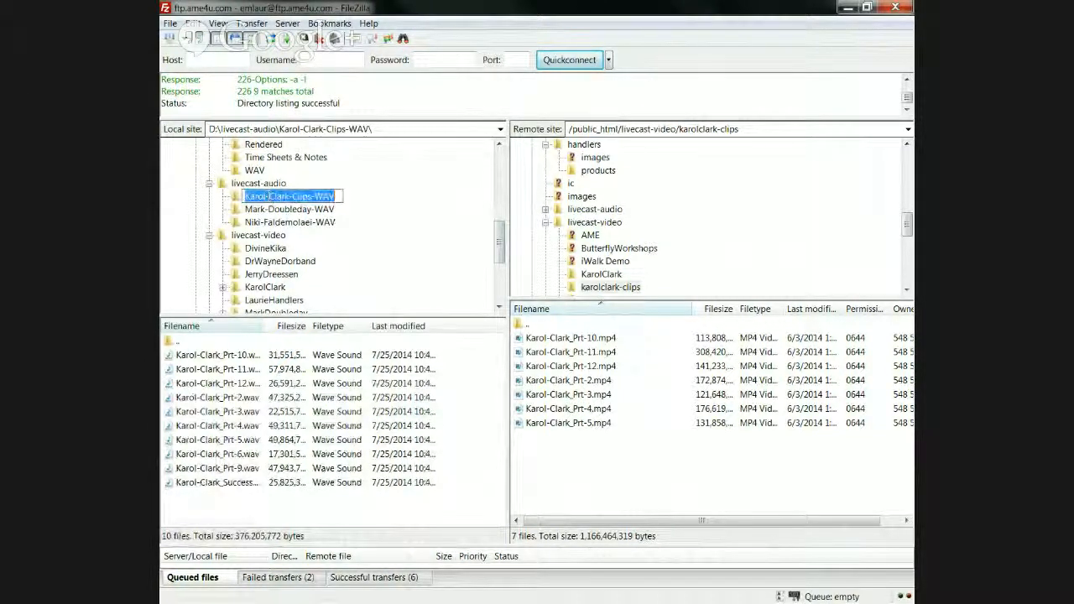
left_click(277, 194)
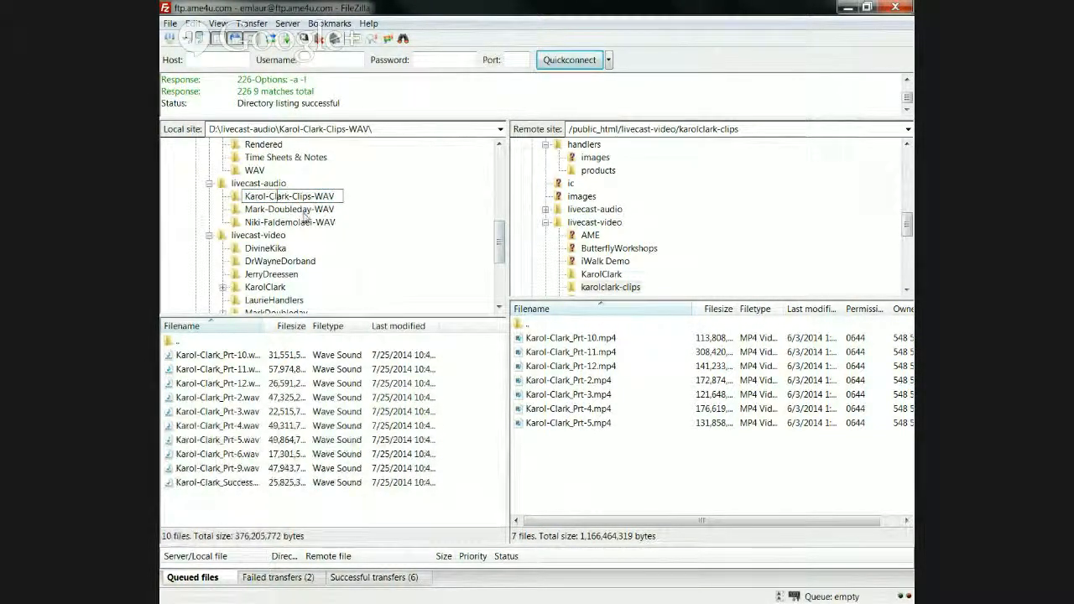
key("BackSpace")
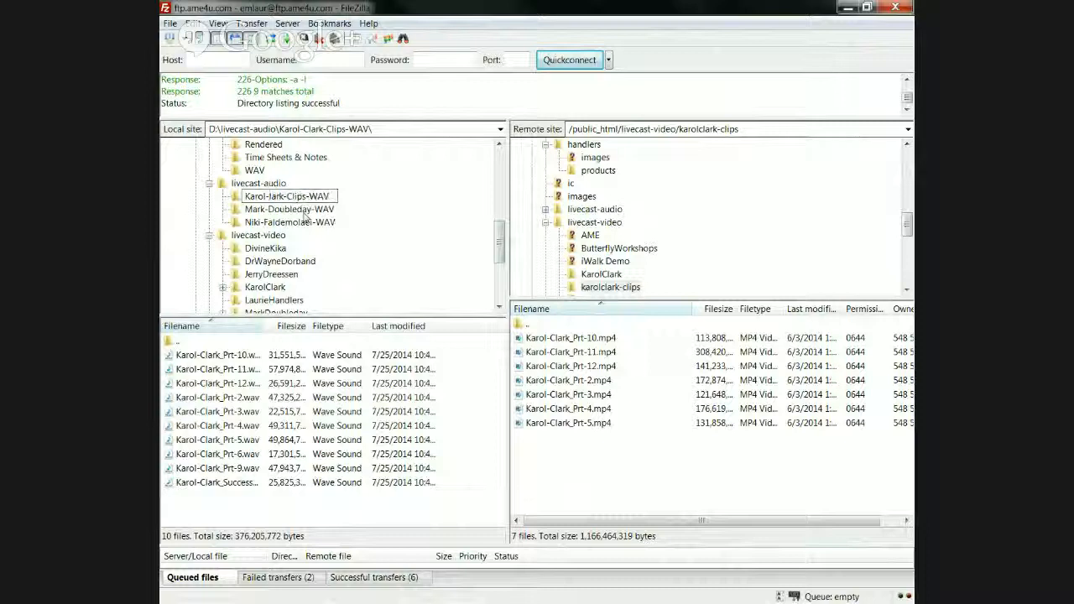
key("BackSpace")
type("c")
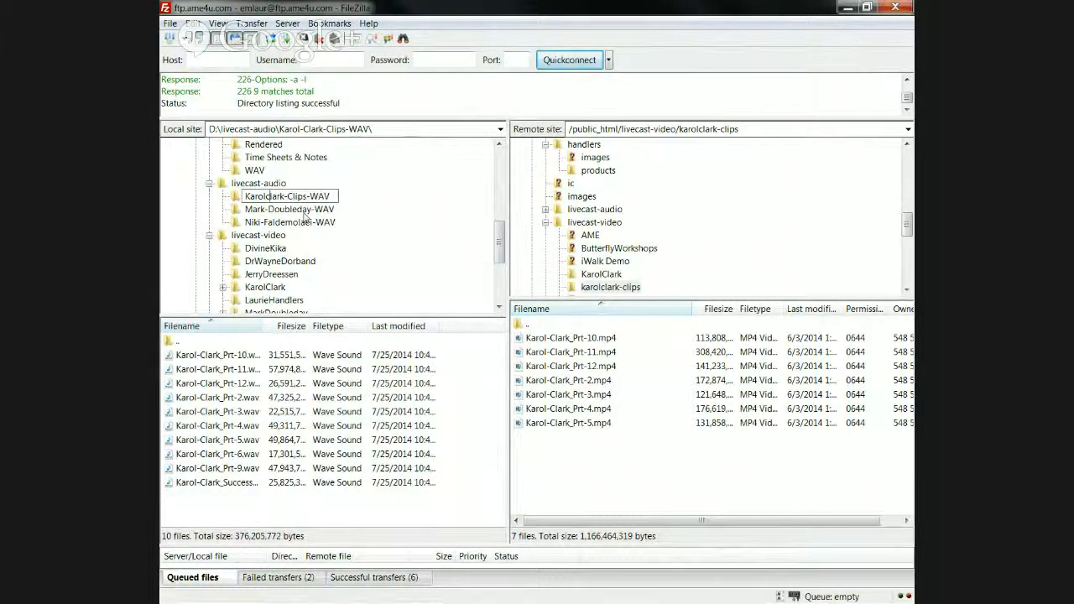
key("Home")
key("Delete")
type("k")
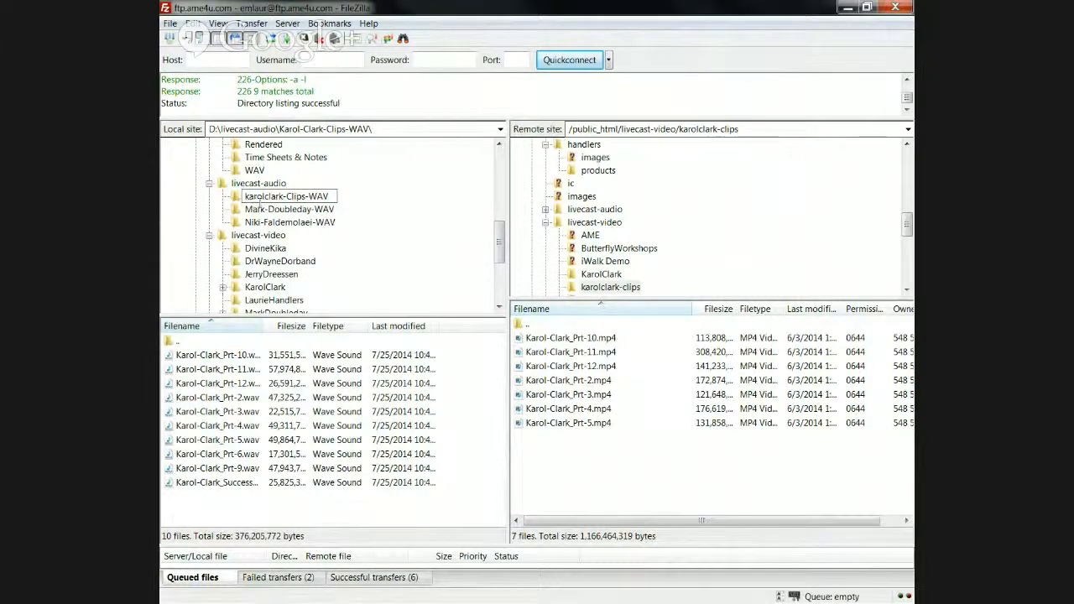
left_click(239, 198)
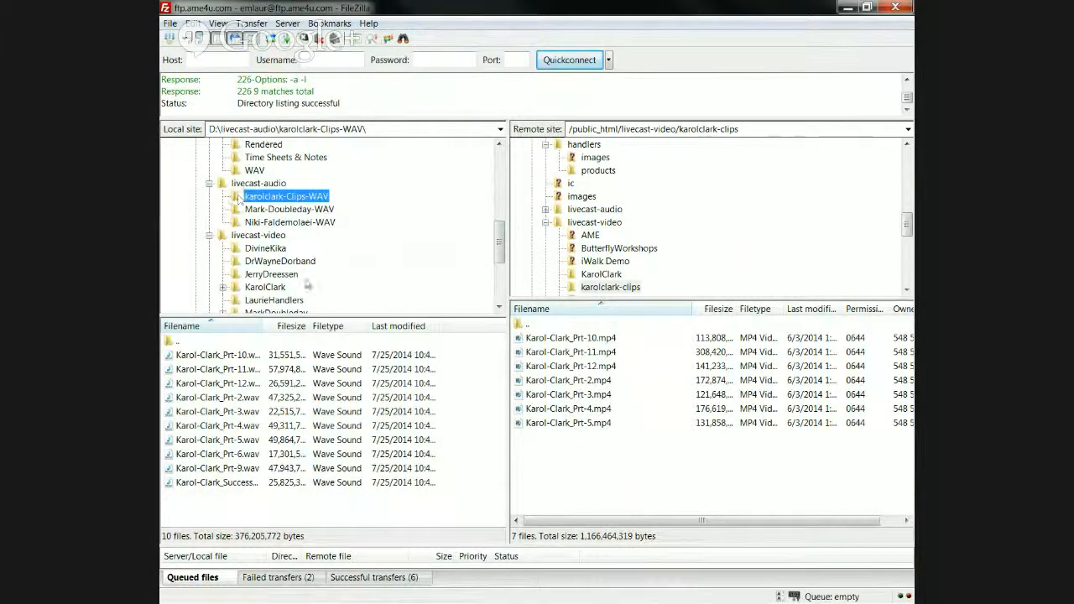
left_click(234, 484)
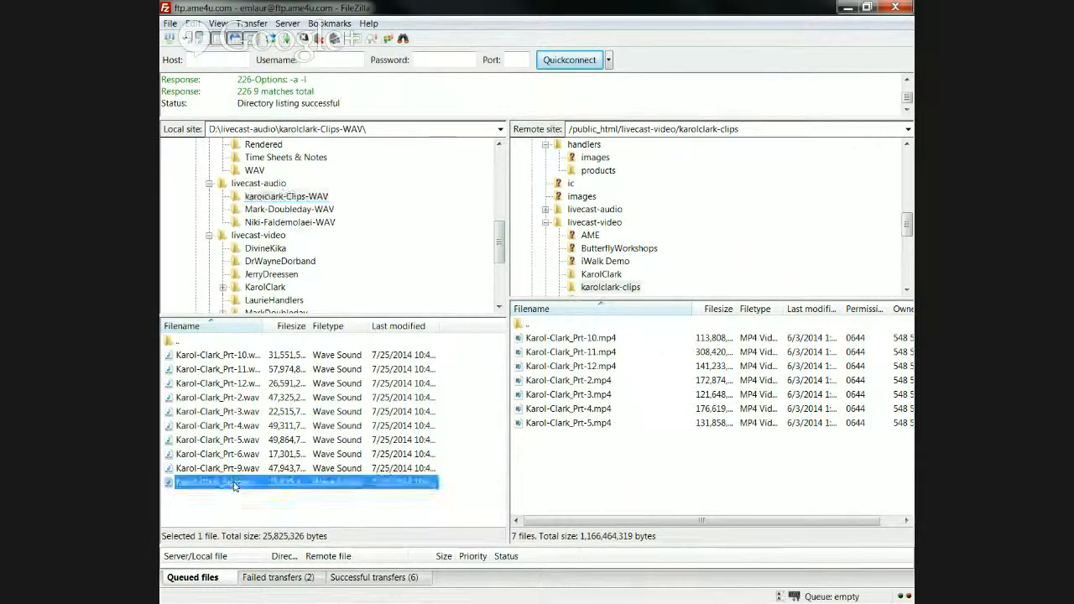
left_click_drag(205, 488, 635, 466)
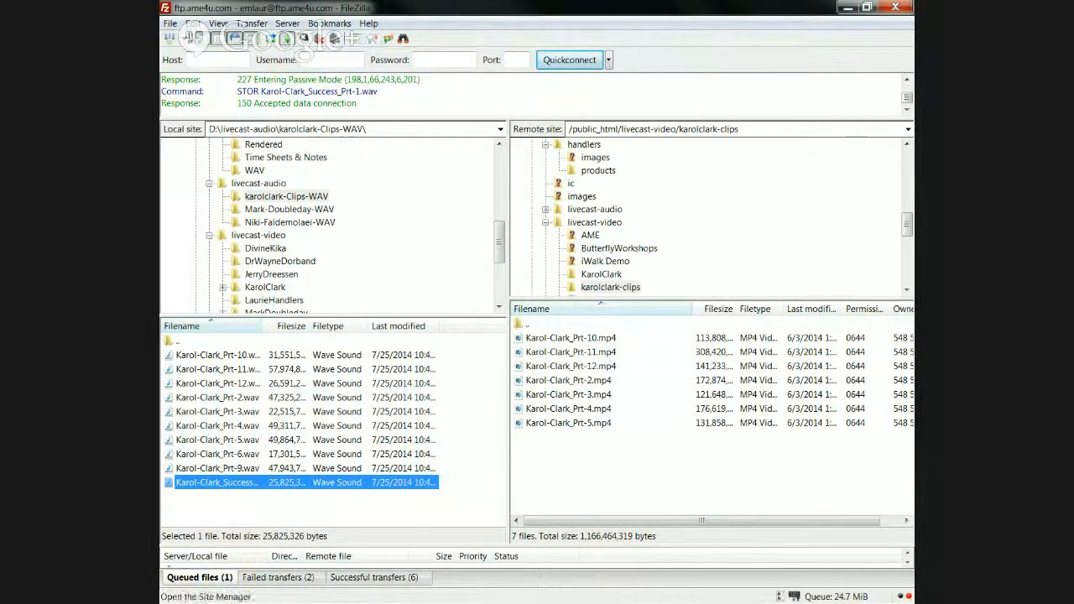
left_click(172, 25)
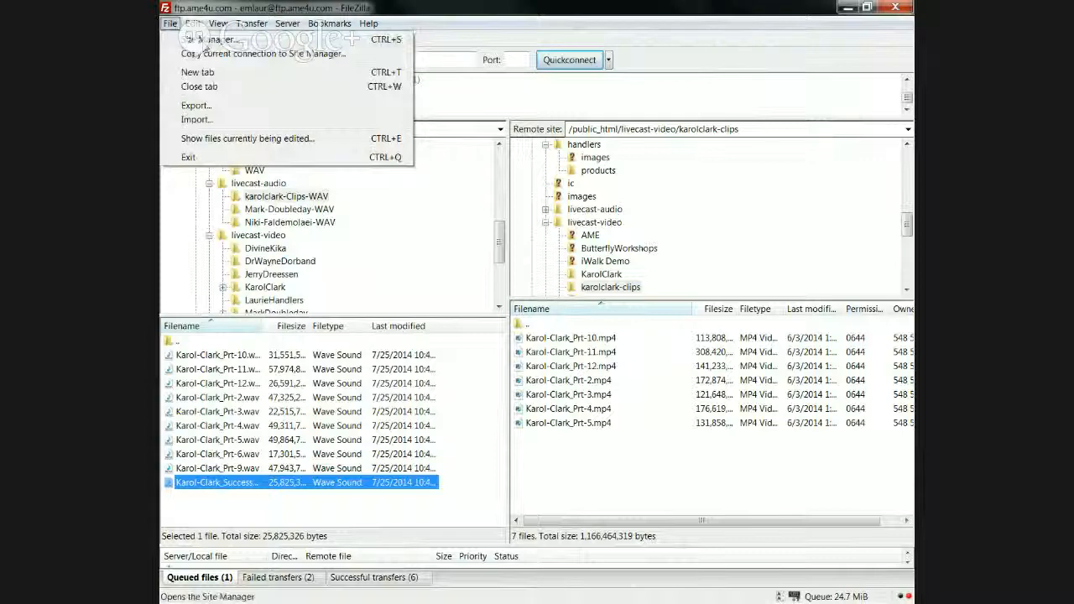
left_click(205, 41)
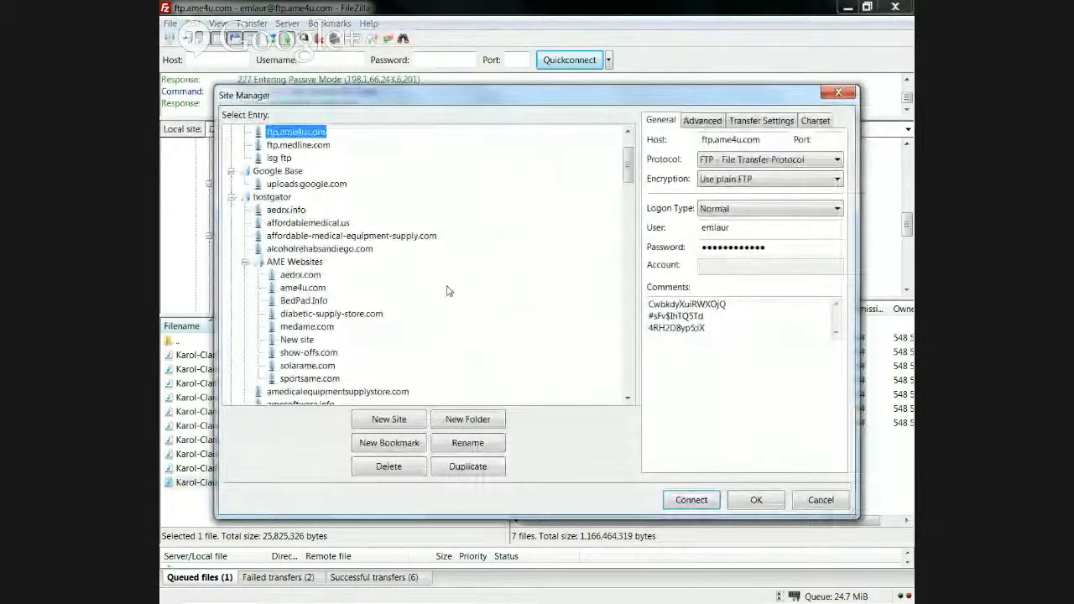
key("Escape")
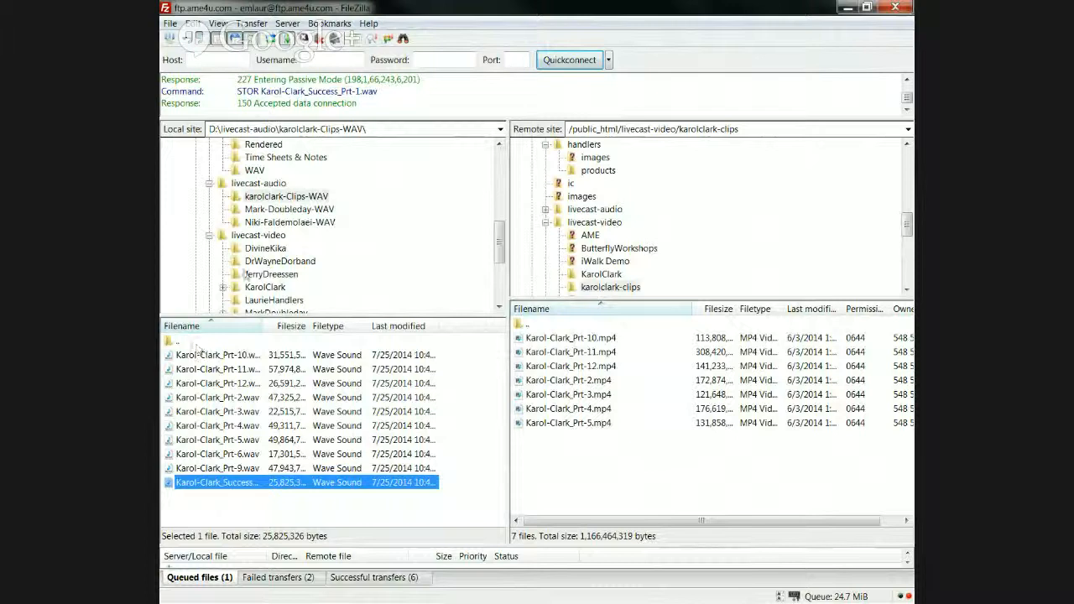
left_click(265, 239)
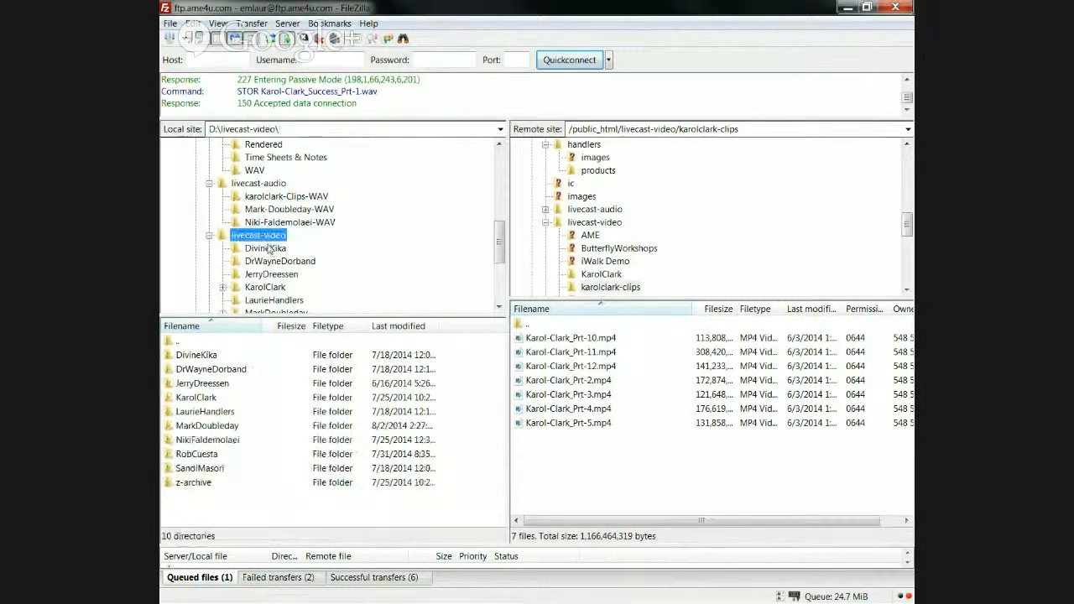
left_click(260, 288)
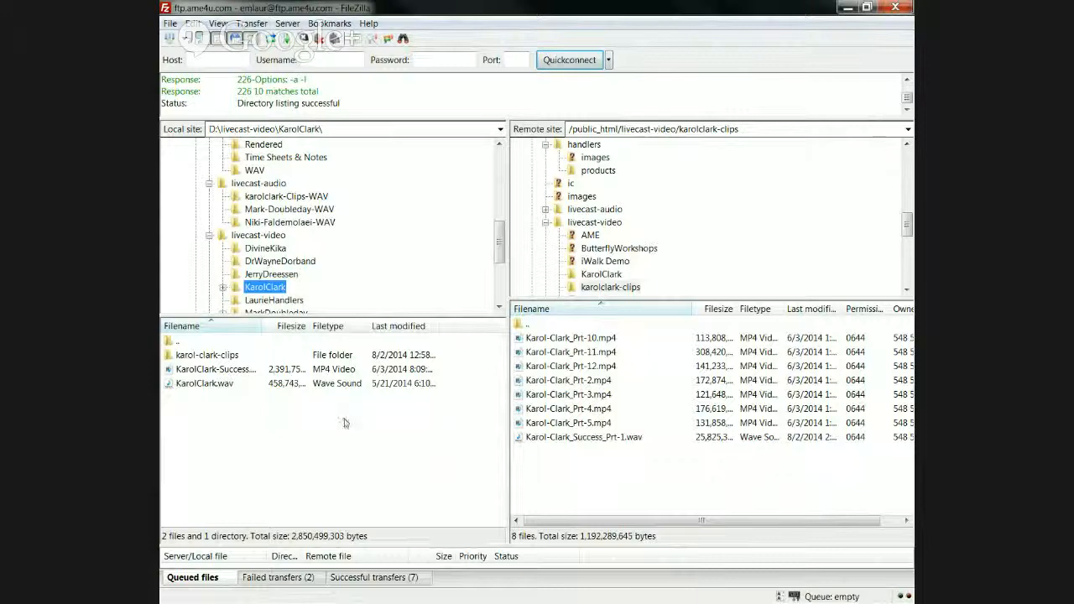
left_click(546, 367)
left_click_drag(238, 419, 730, 504)
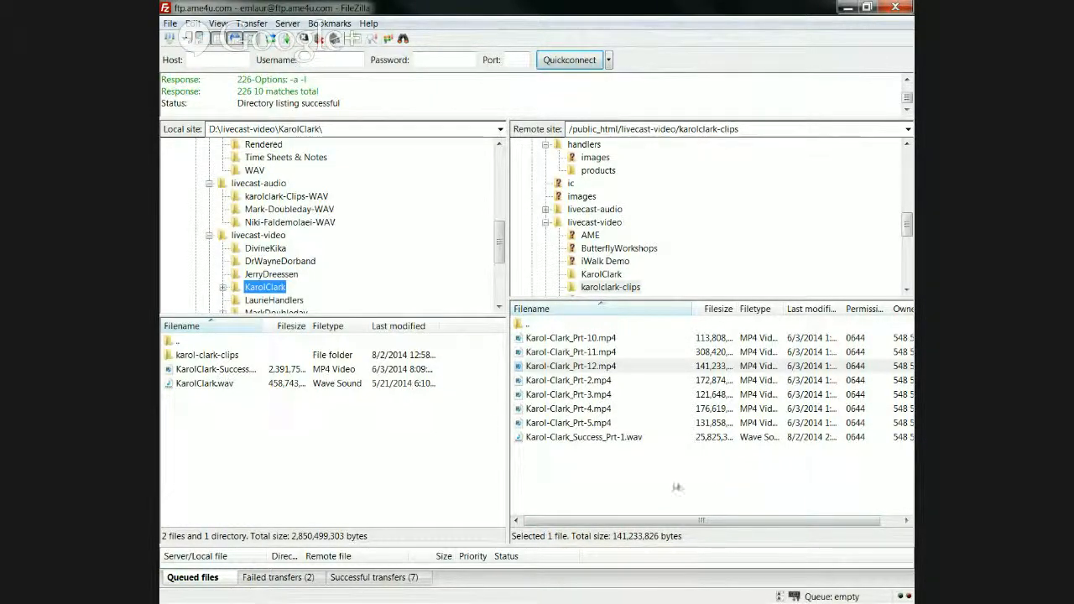
left_click(277, 372)
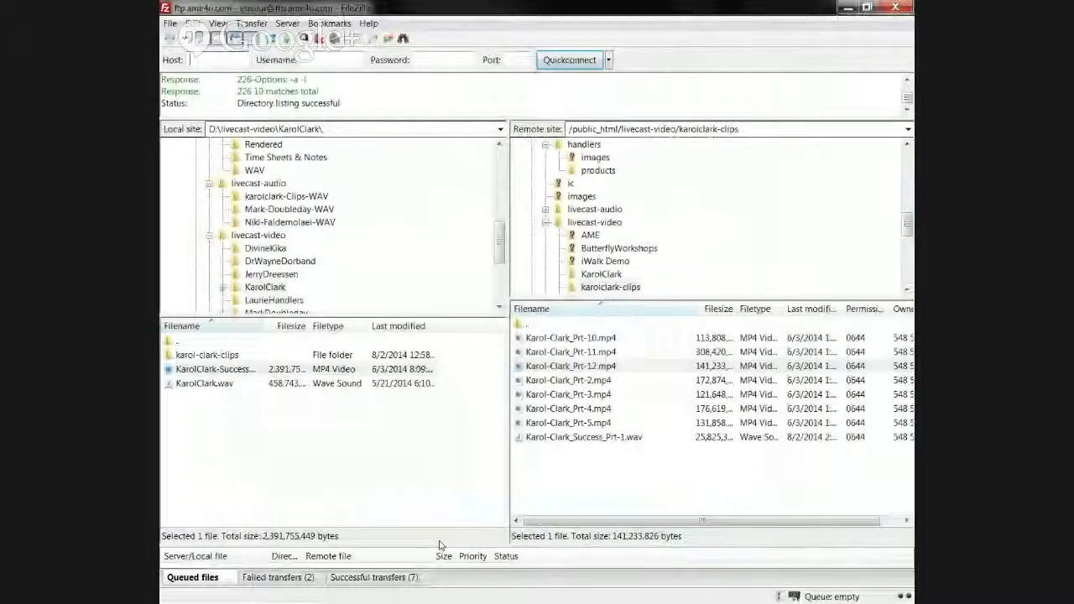
left_click_drag(436, 546, 456, 483)
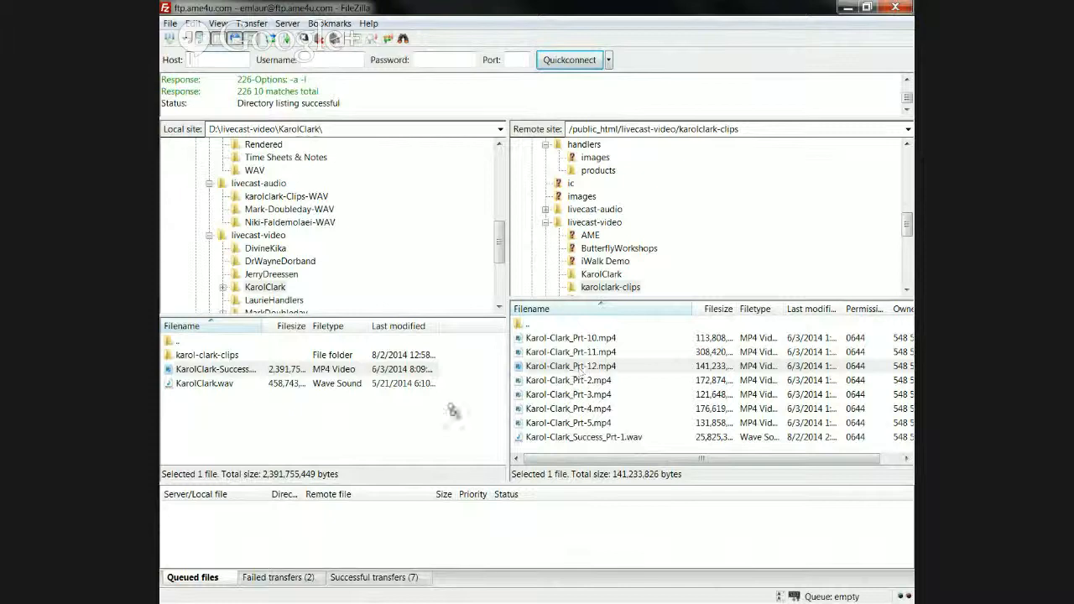
left_click_drag(452, 411, 328, 432)
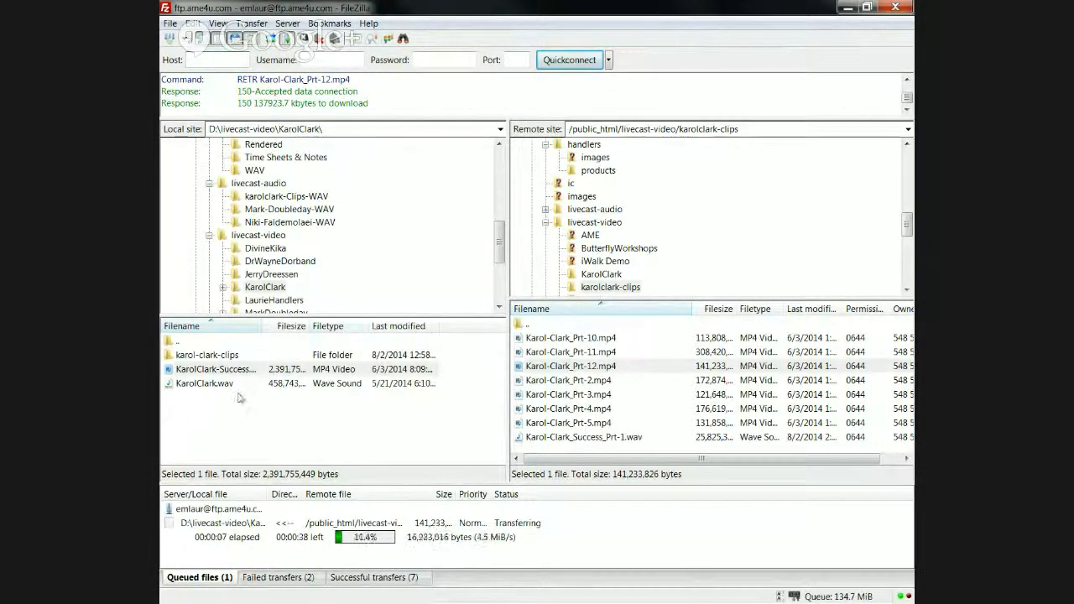
left_click(849, 10)
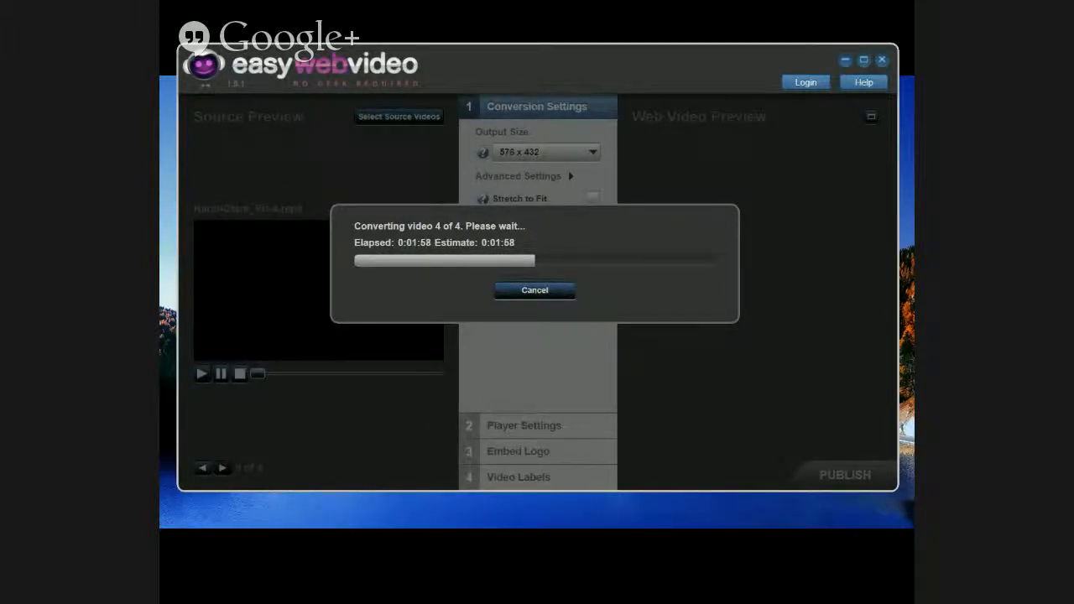
key("alt+Tab")
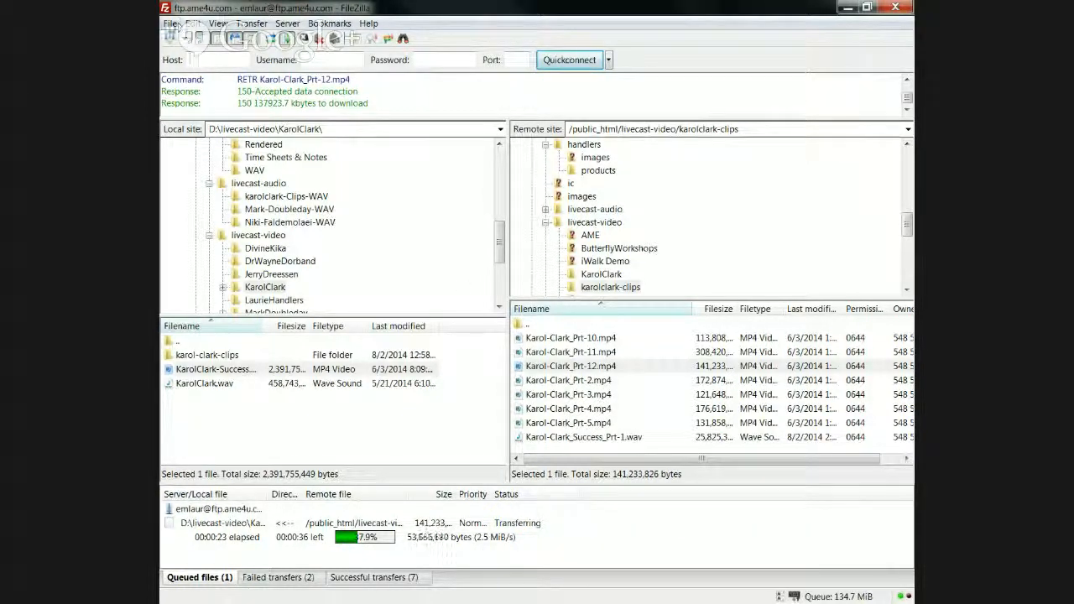
Step: In the Site Manager, review the saved ftp.ame4u.com and 1and1 site settings
left_click(171, 24)
left_click(198, 39)
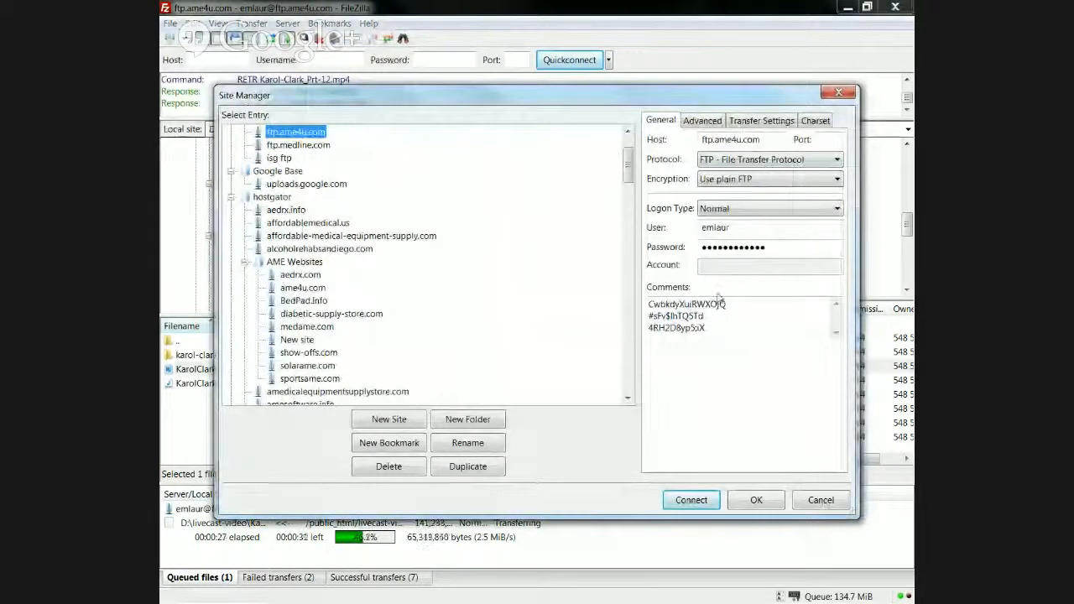
left_click(759, 139)
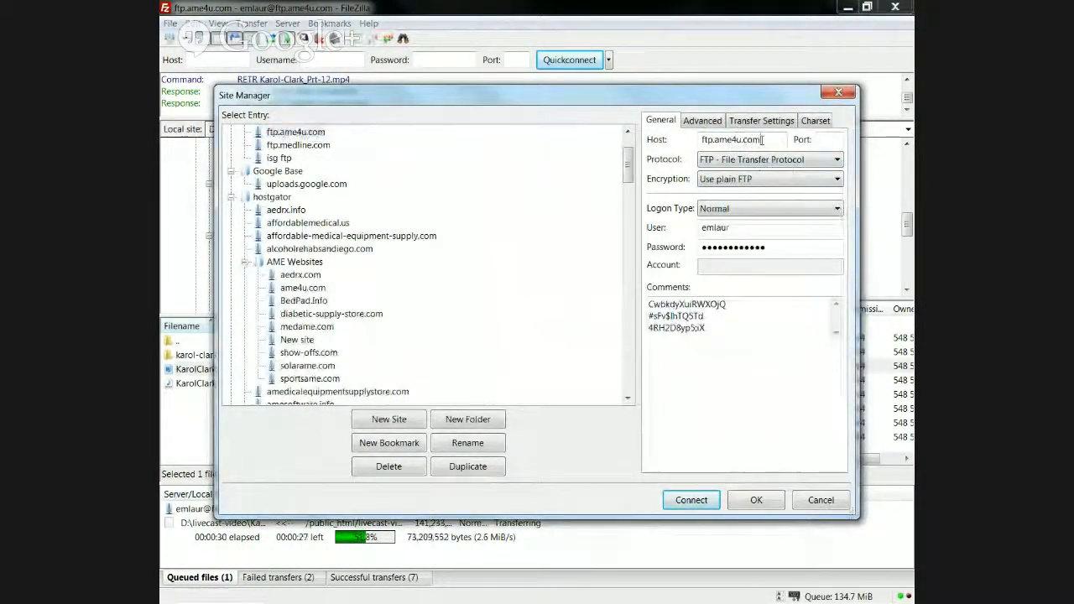
left_click(287, 133)
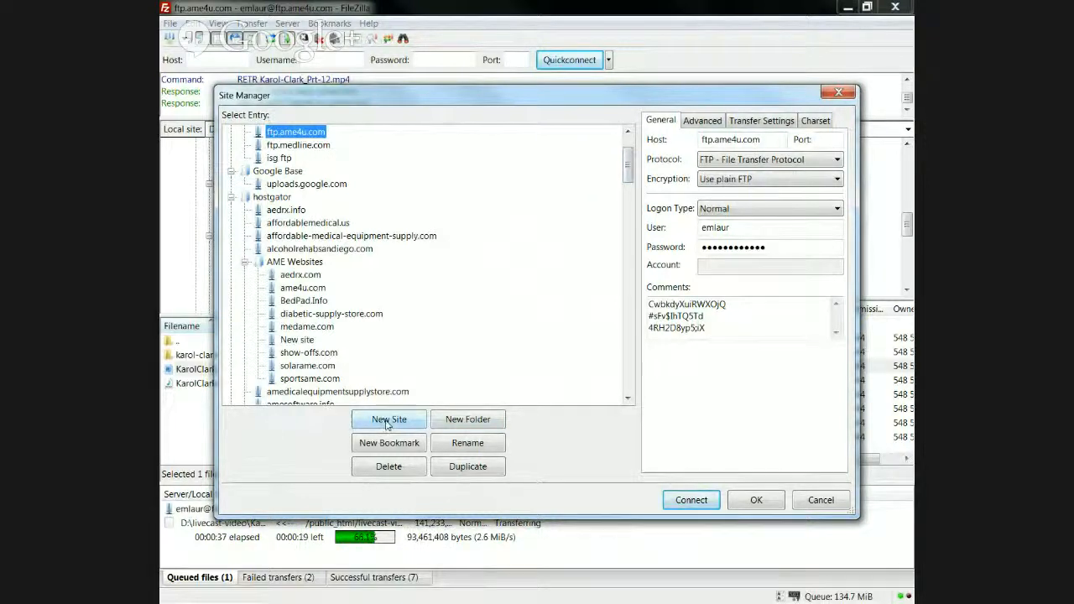
scroll(631, 172, "up", 2)
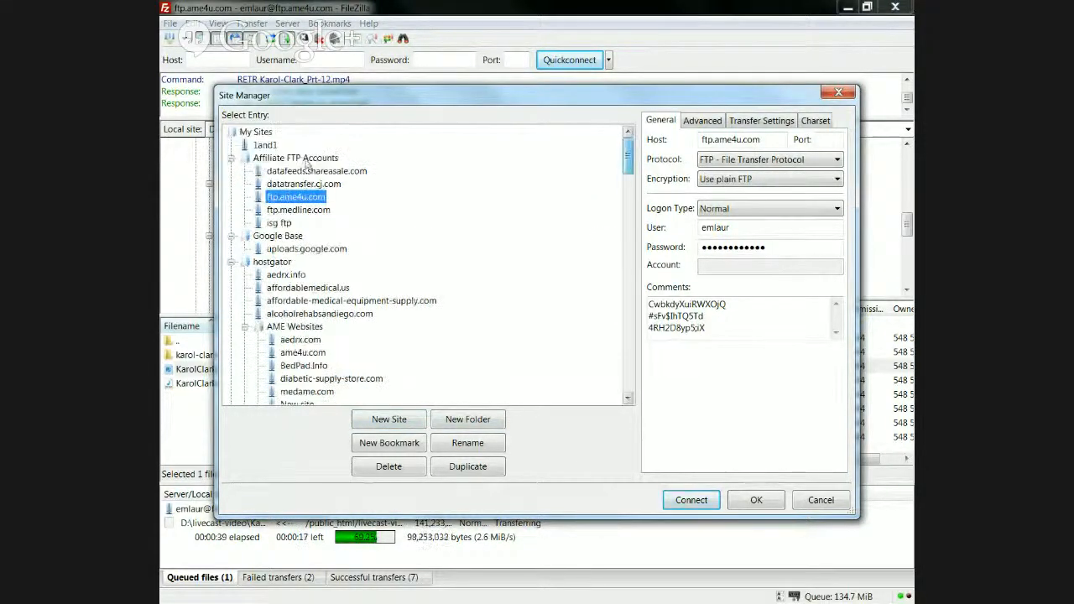
left_click(276, 159)
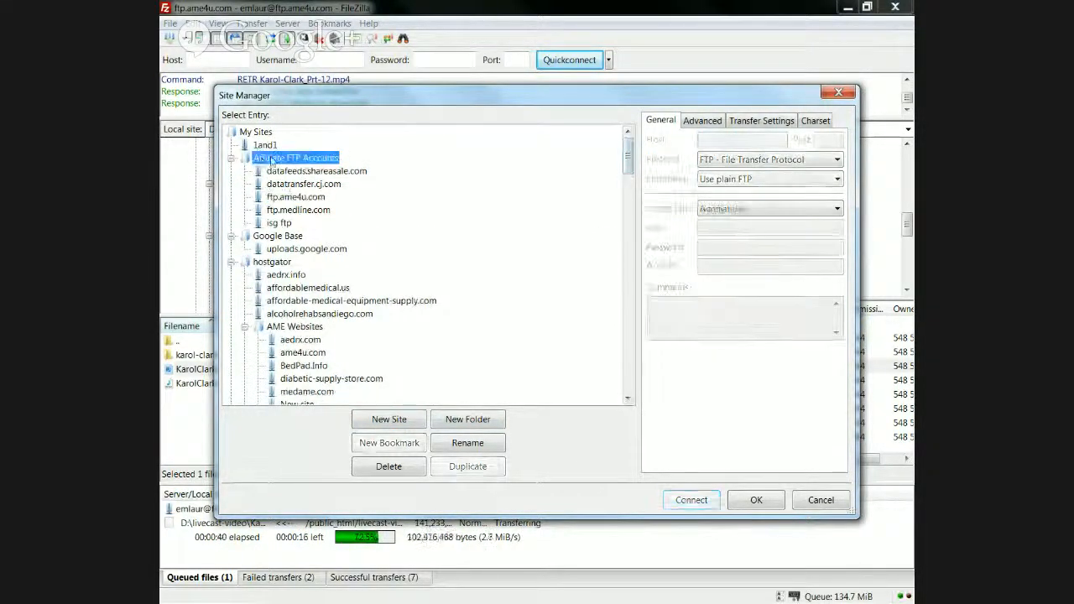
left_click(264, 144)
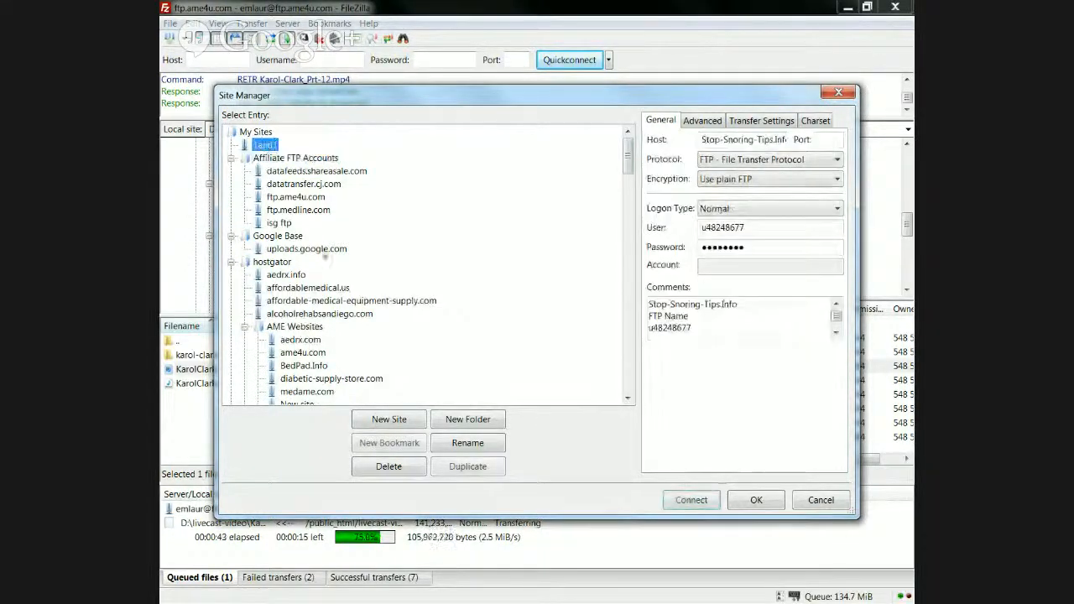
Step: Create a new site named example.com with host example.com and Normal logon type
left_click(388, 420)
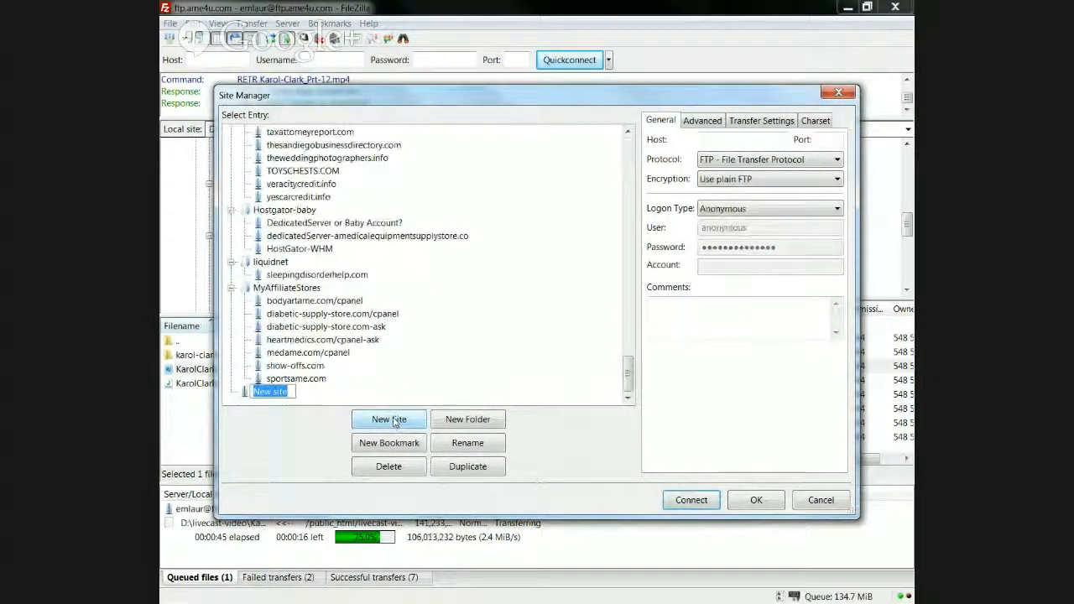
type("example")
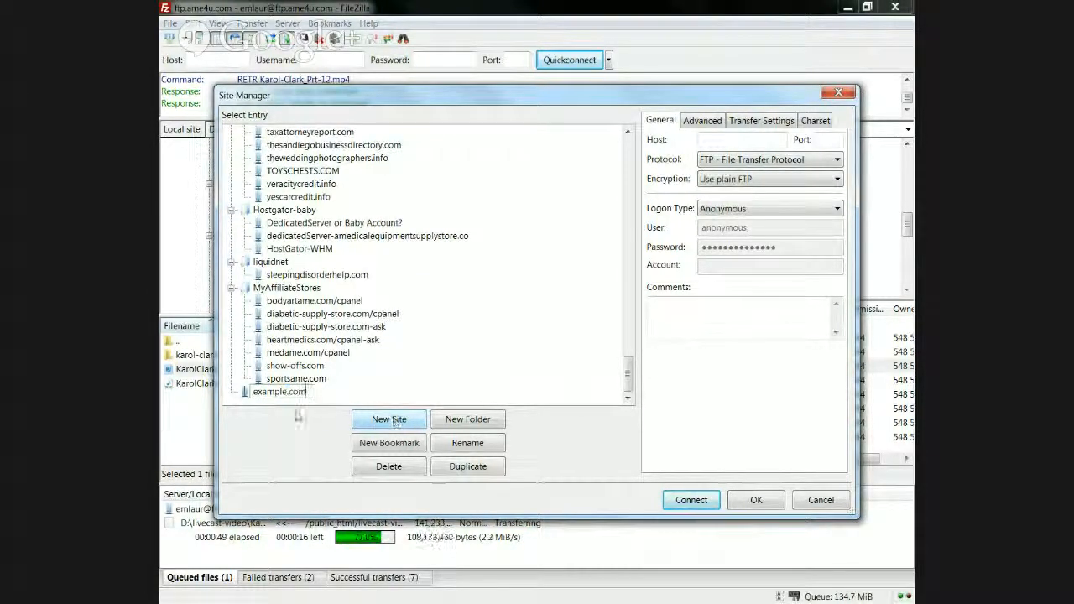
type(".com")
left_click_drag(307, 392, 253, 391)
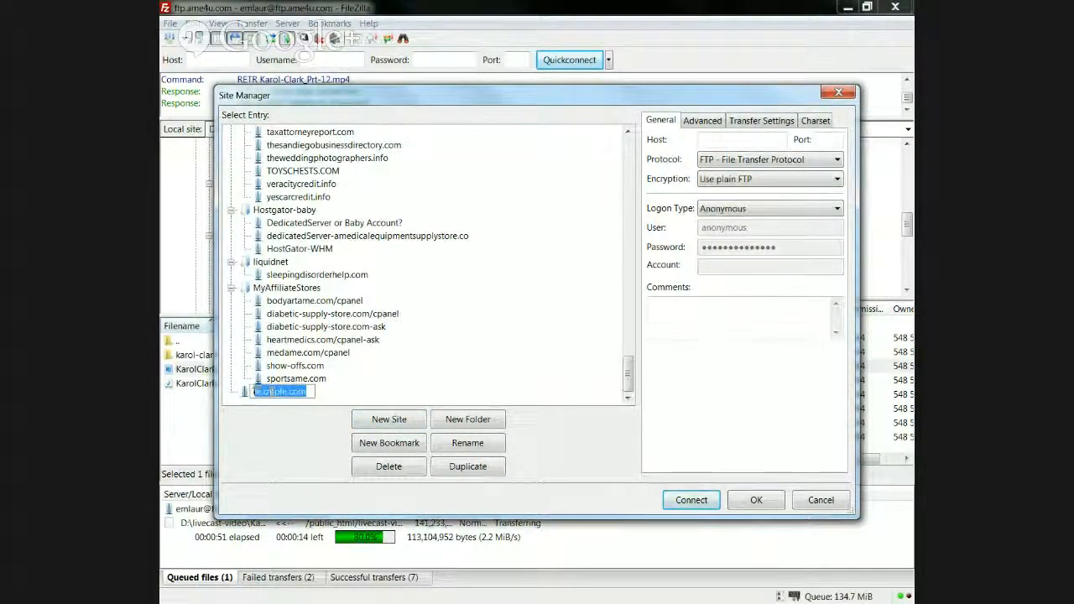
right_click(255, 392)
left_click(289, 435)
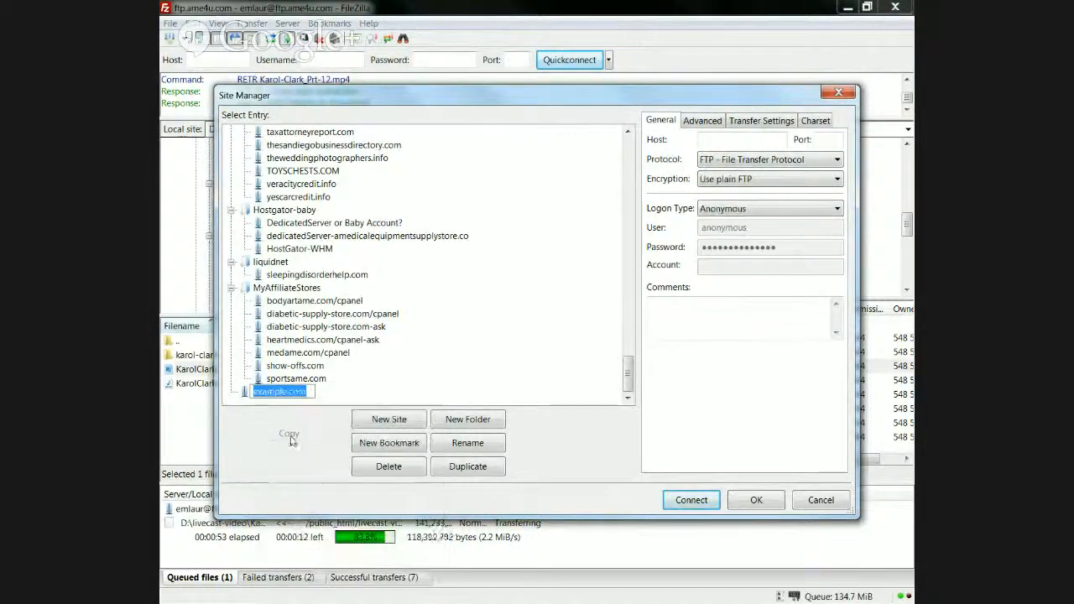
left_click(722, 140)
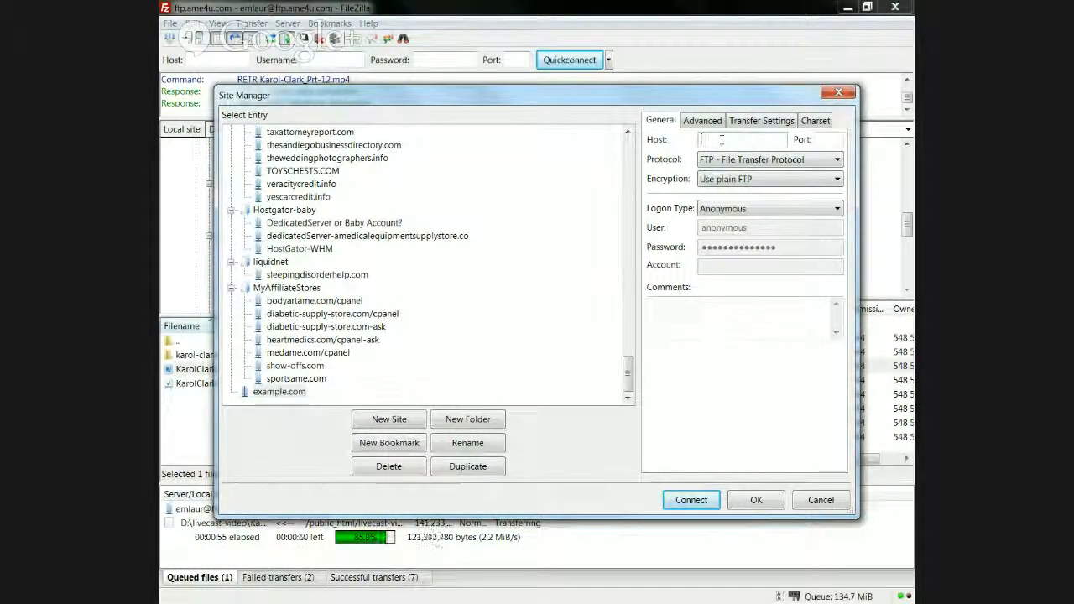
right_click(721, 140)
left_click(751, 196)
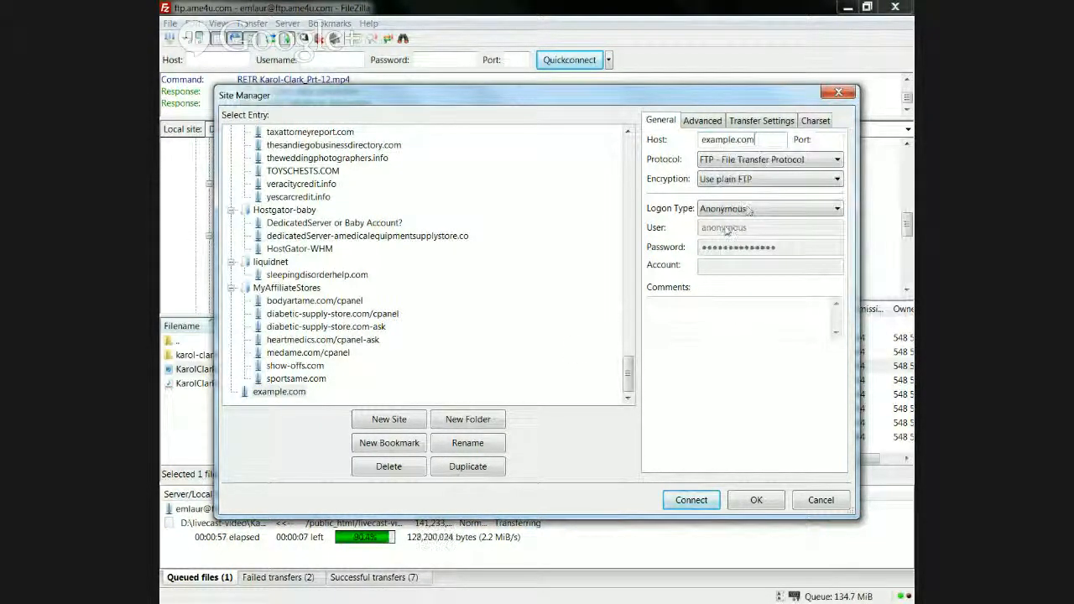
left_click(740, 211)
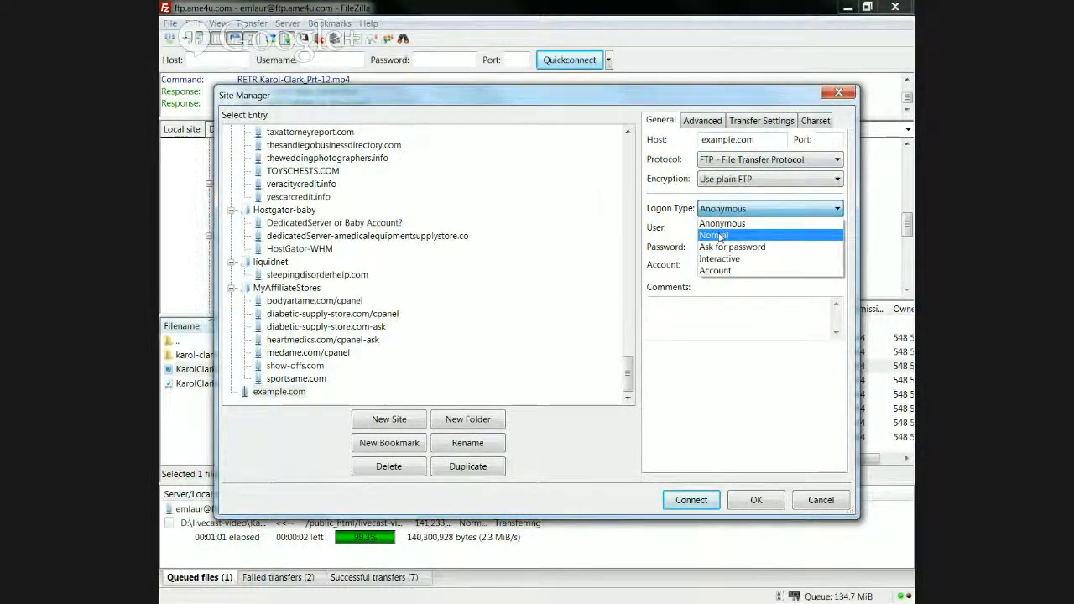
left_click(719, 235)
left_click_drag(749, 227, 686, 230)
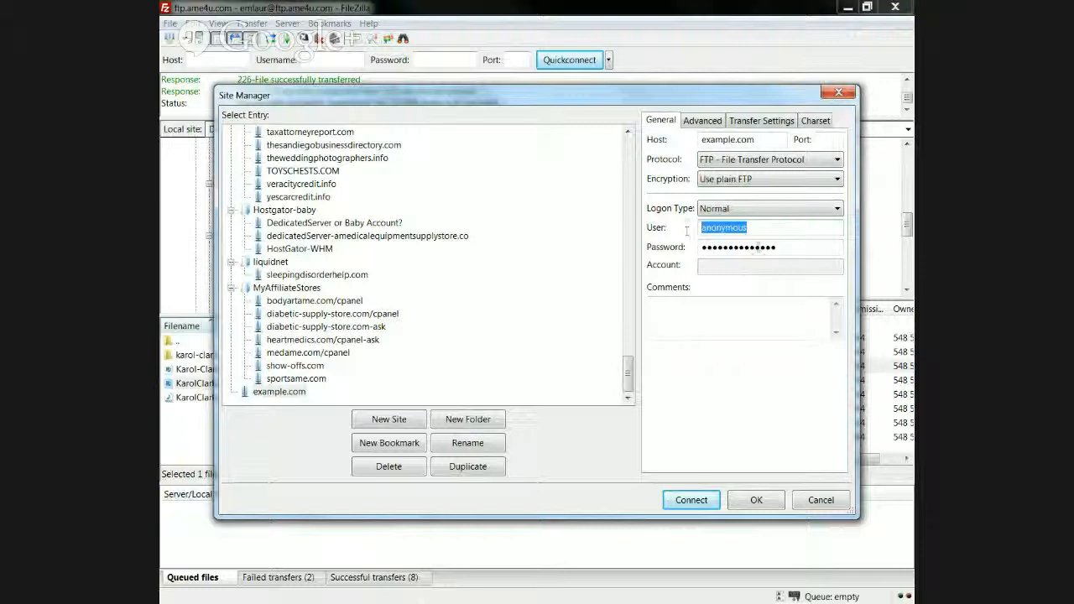
left_click_drag(797, 247, 686, 248)
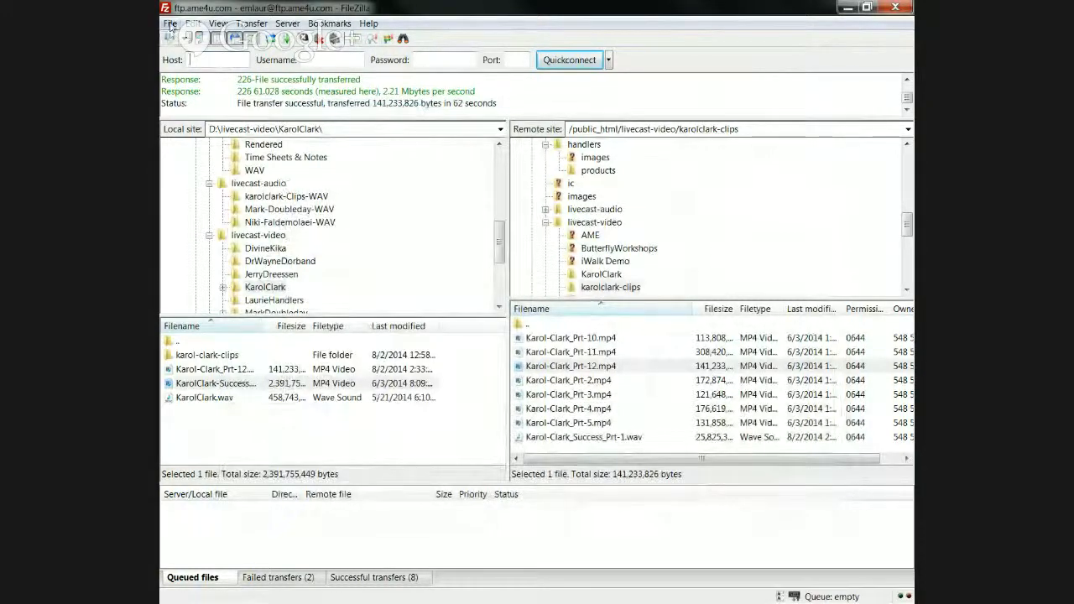
Step: Try connecting to the saved diabetic-supply-store.com site from Site Manager, then dismiss the already-connected prompt
left_click(170, 25)
left_click(189, 36)
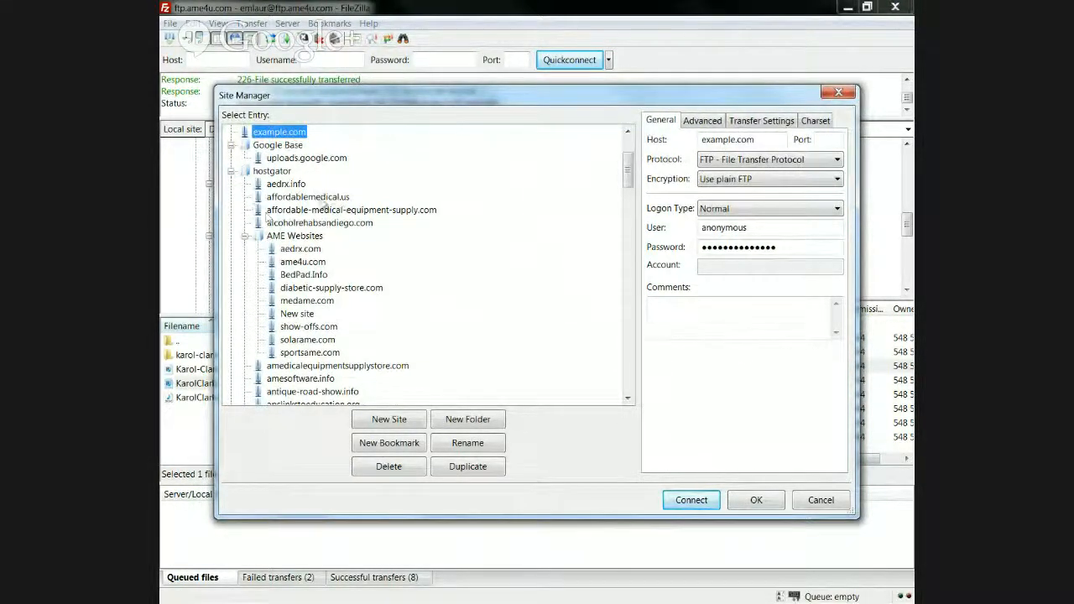
left_click(302, 250)
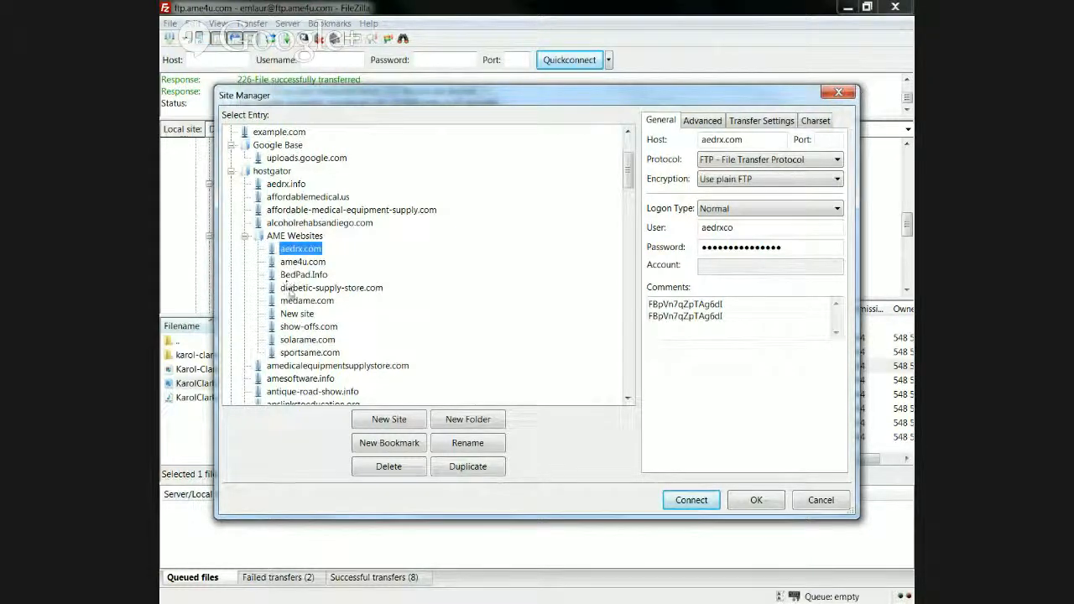
left_click(291, 288)
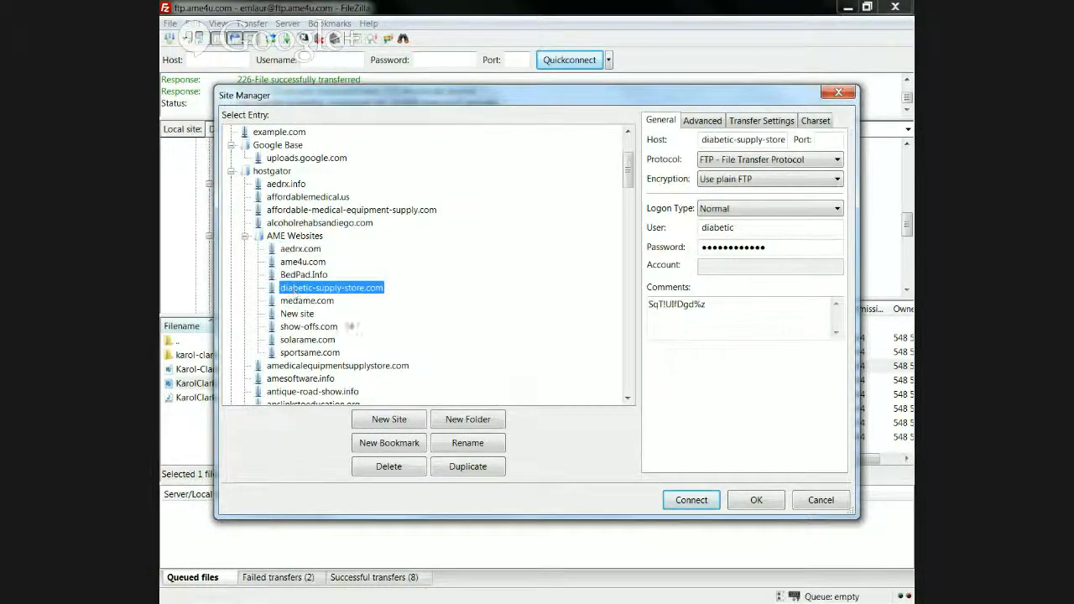
left_click(693, 503)
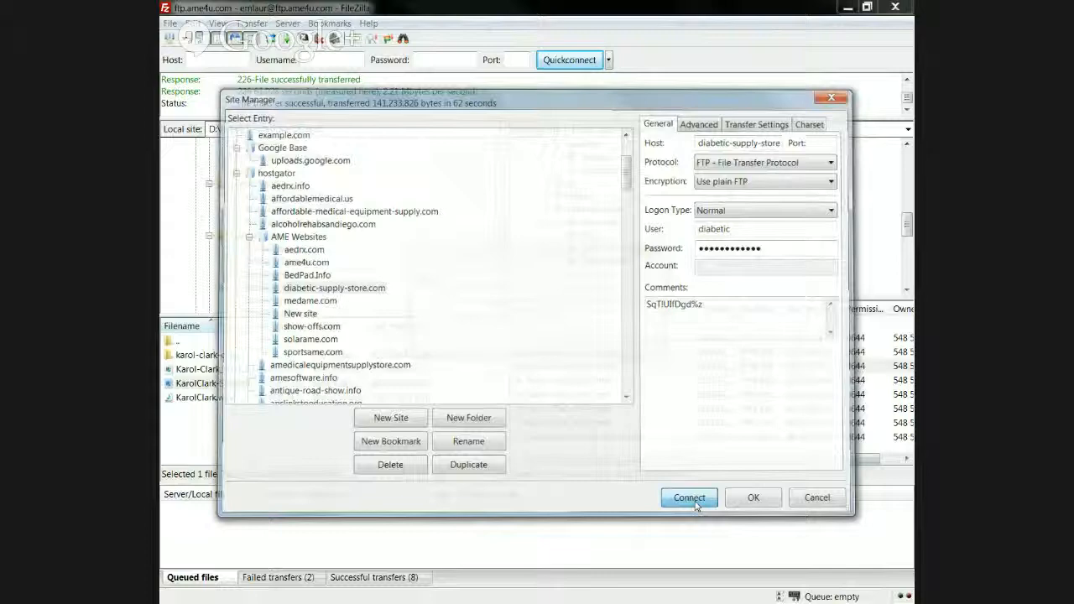
left_click(587, 343)
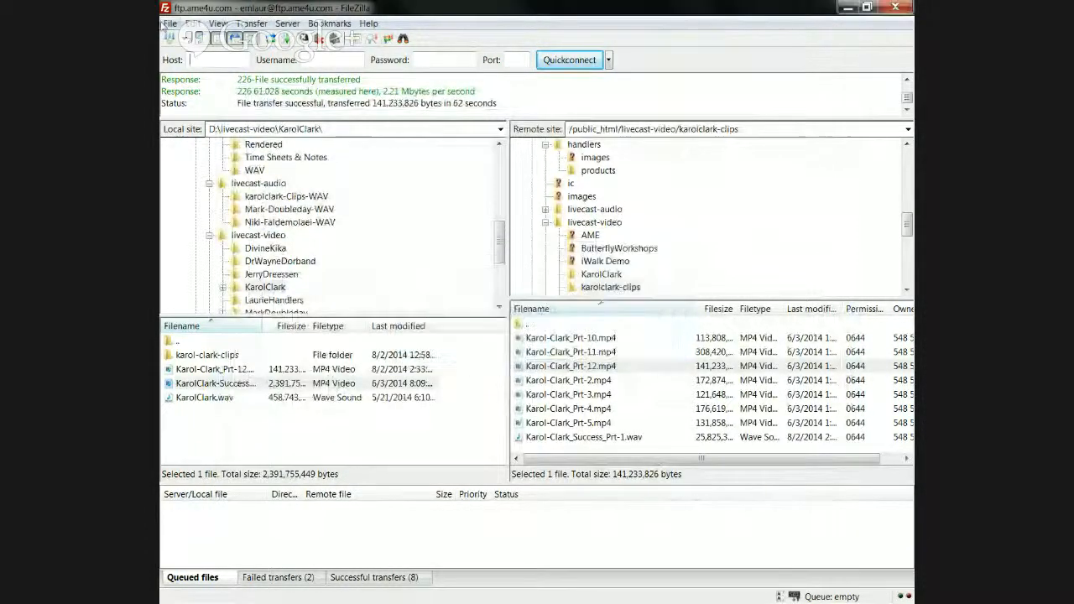
Step: Reopen Site Manager, select medame.com under AME Websites and connect to it
left_click(170, 23)
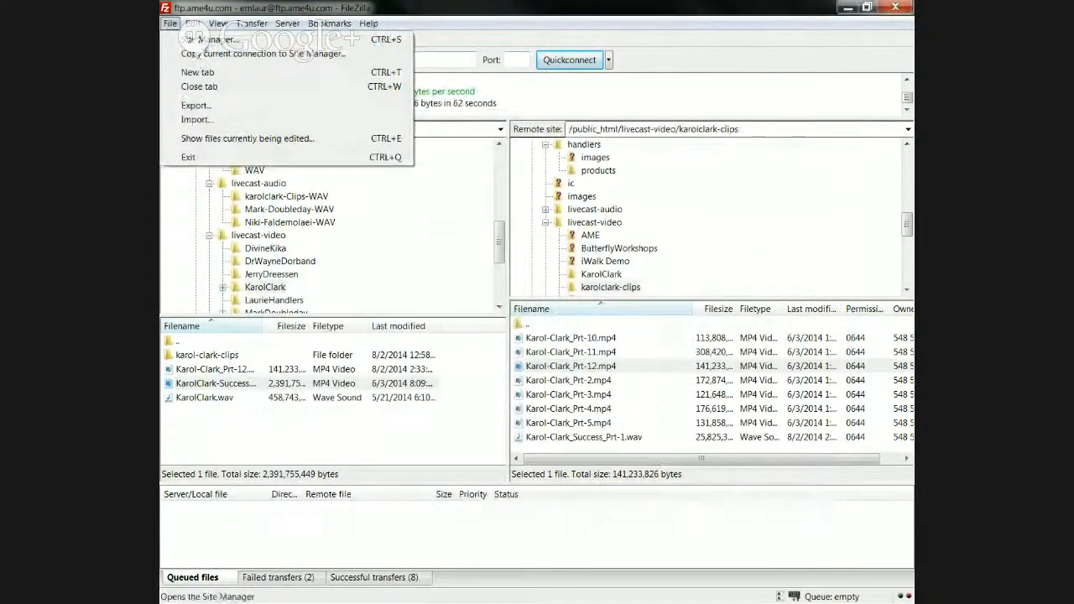
left_click(203, 40)
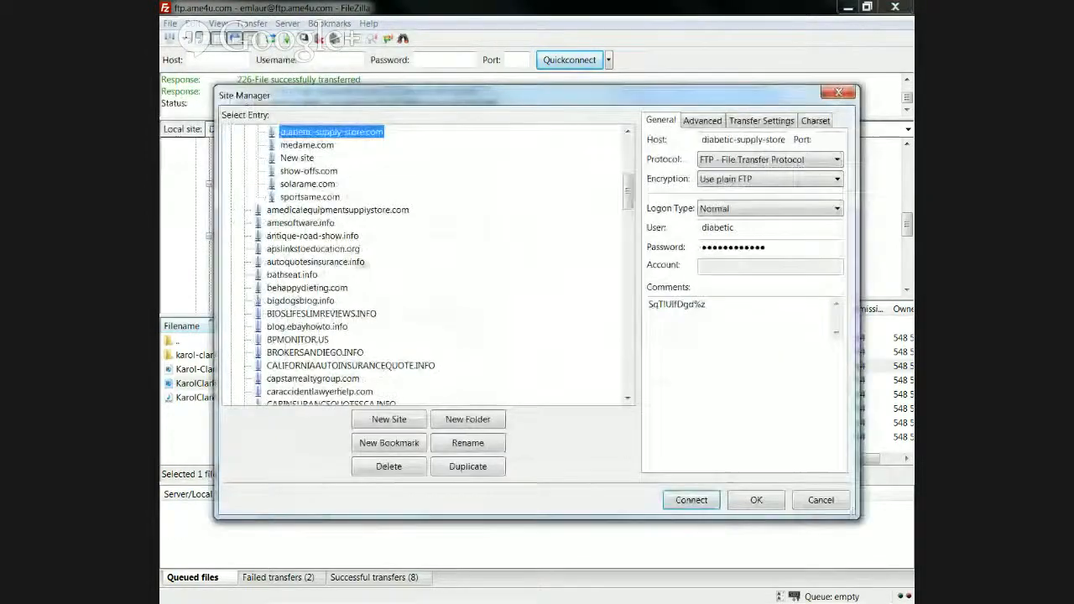
scroll(629, 208, "down", 1)
scroll(631, 208, "down", 1)
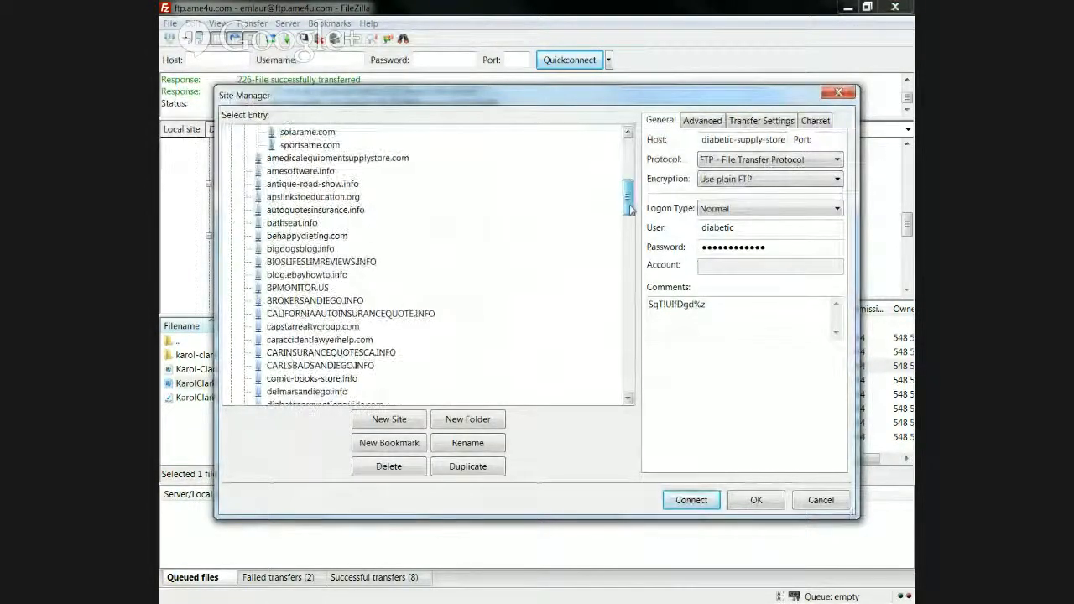
scroll(630, 208, "up", 2)
scroll(633, 208, "down", 1)
scroll(631, 208, "up", 3)
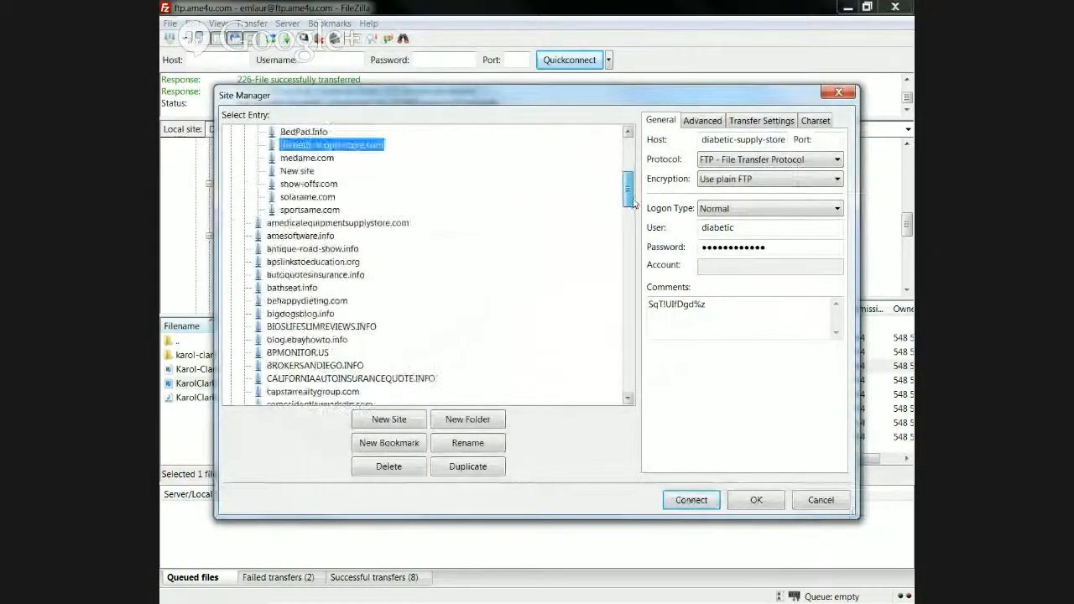
left_click(302, 237)
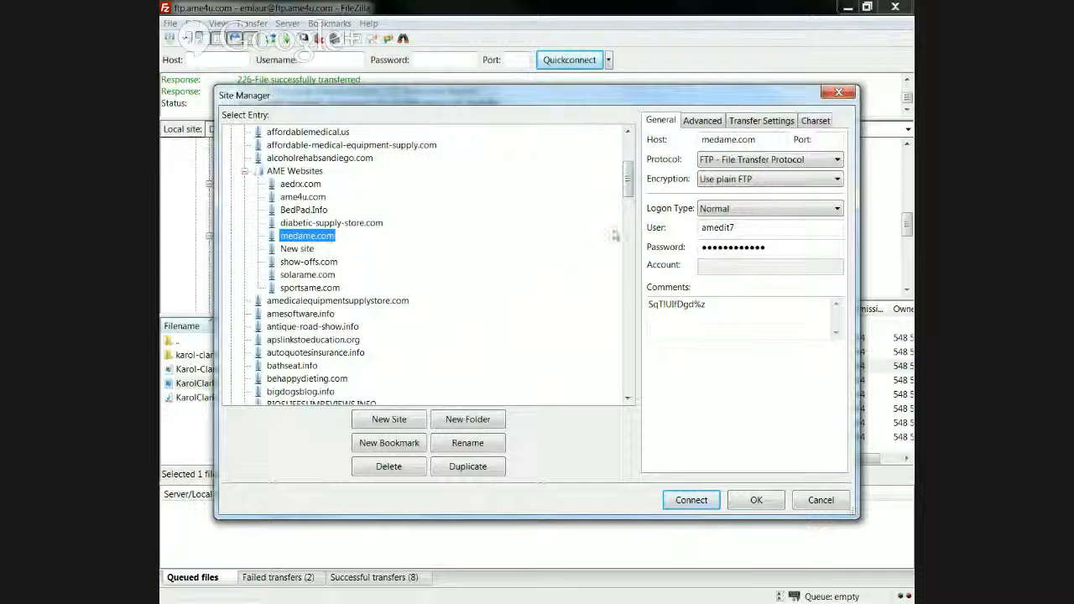
left_click(691, 501)
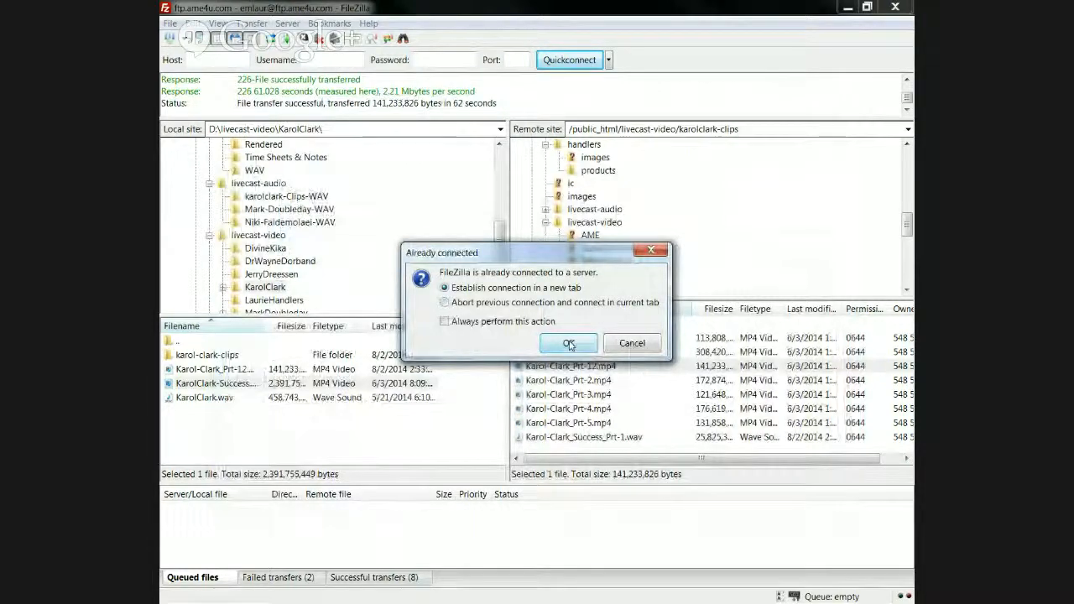
Step: Open medame.com in a new tab, then connect to it again from Site Manager
left_click(569, 344)
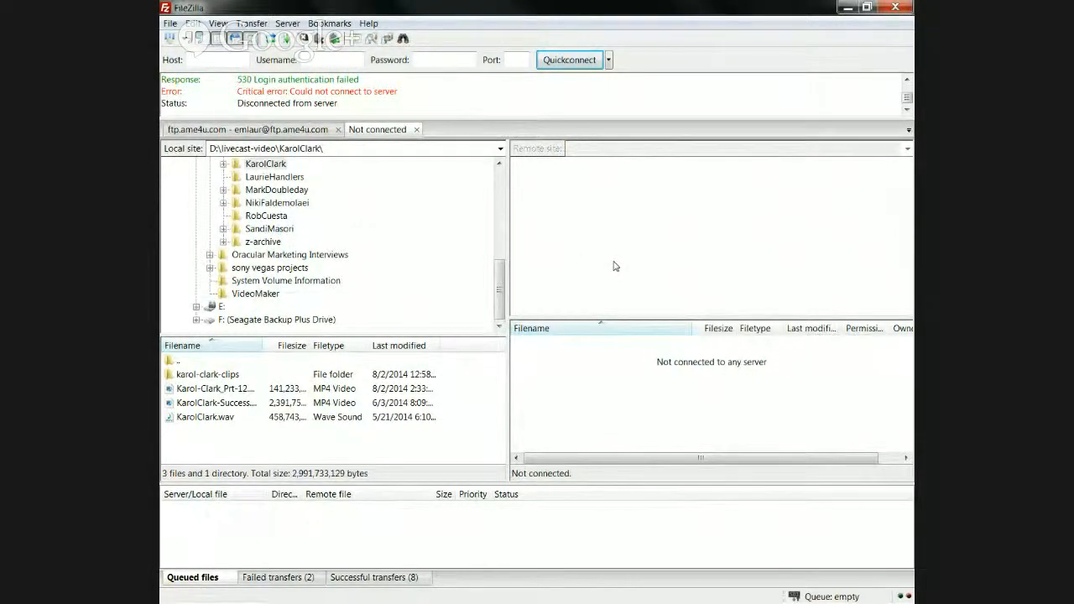
left_click(169, 23)
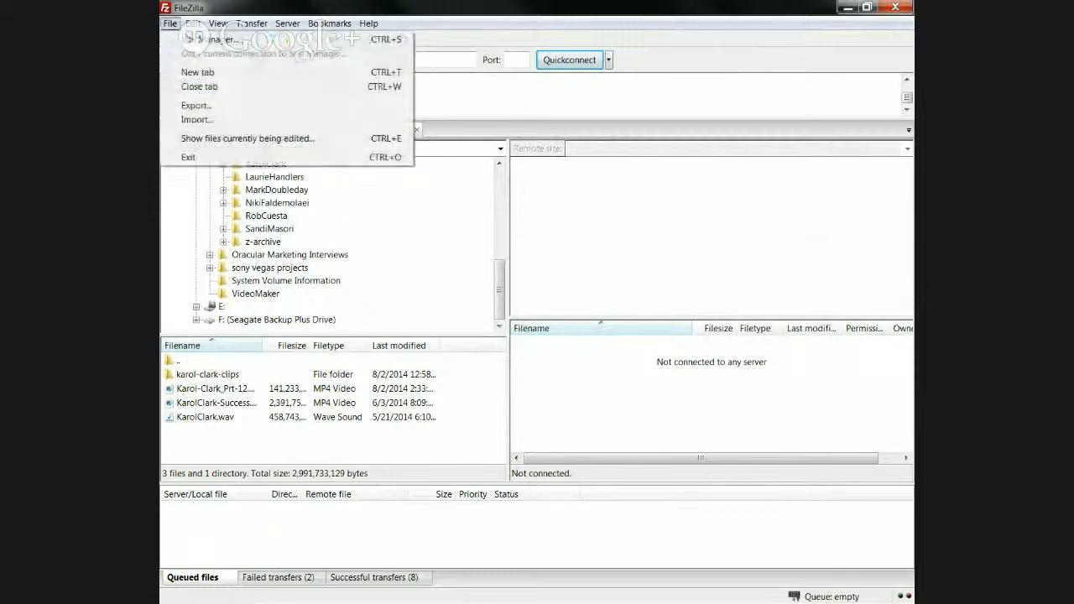
left_click(188, 39)
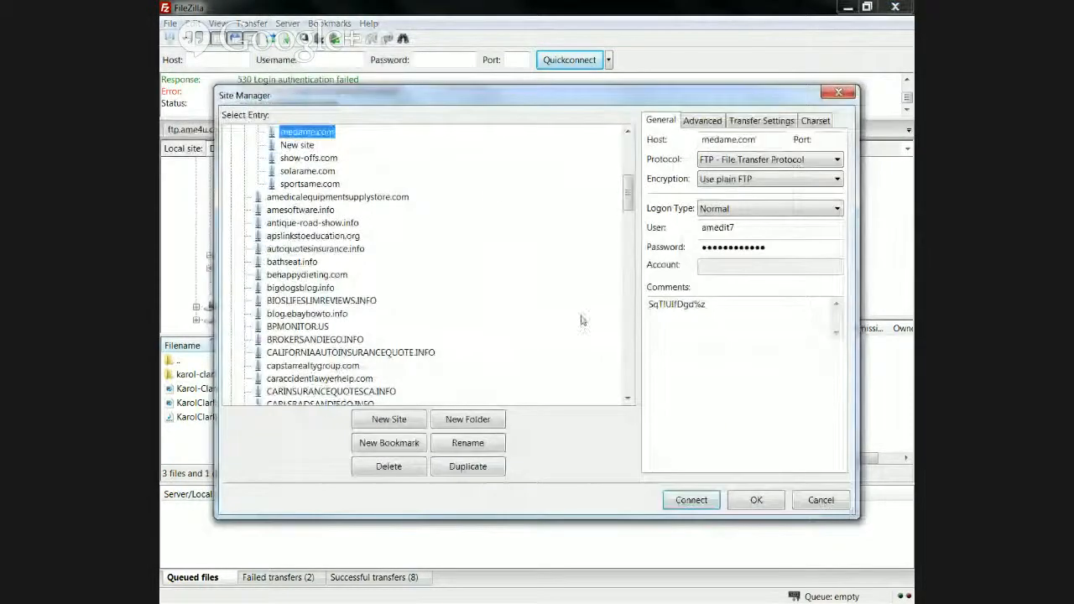
left_click(692, 500)
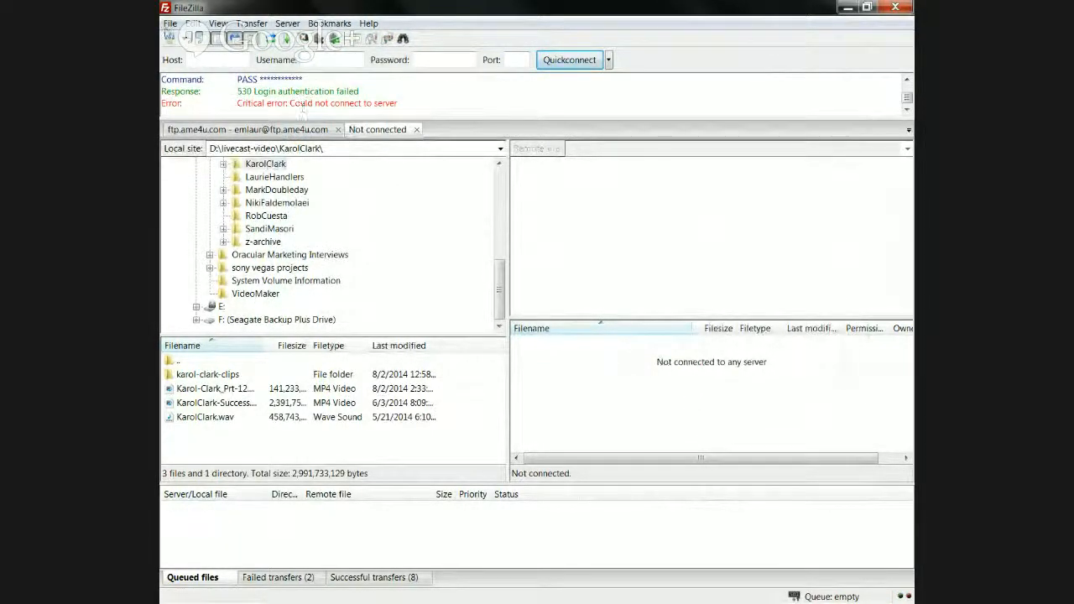
Step: After the failed login, reopen Site Manager to review the medame.com FTP entry
left_click(170, 23)
left_click(190, 40)
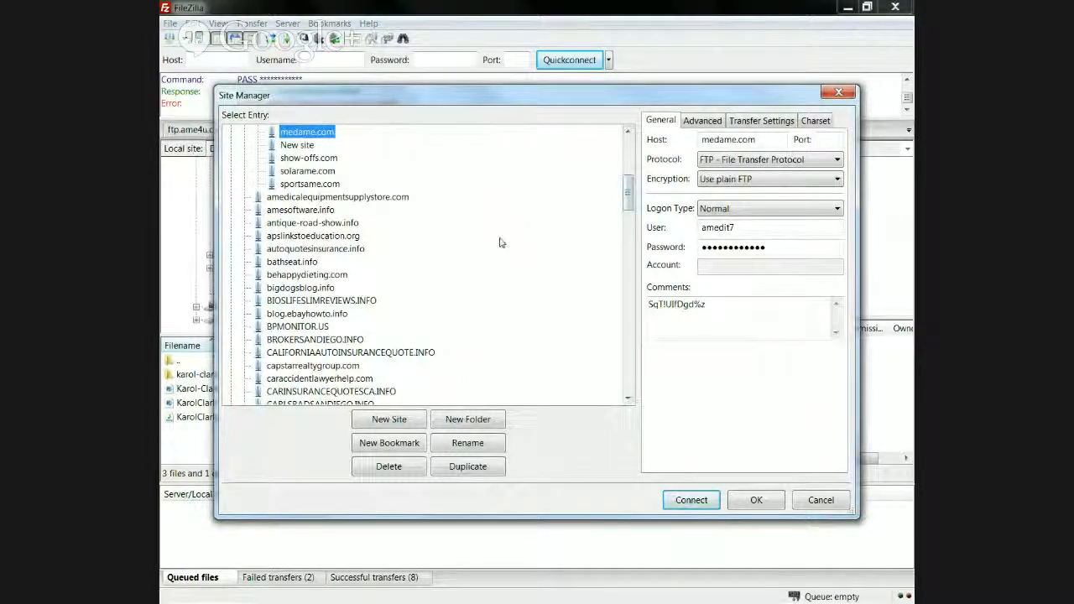
left_click_drag(630, 212, 591, 218)
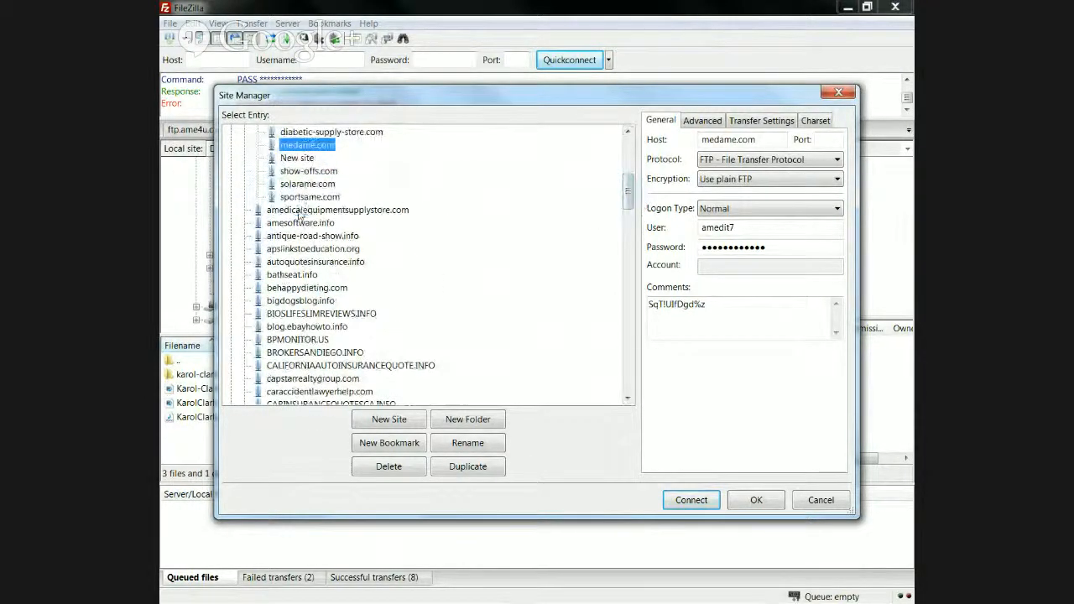
Step: Connect to amedicalequipmentsupplystore.com and expand the server root down to public_html
double_click(302, 210)
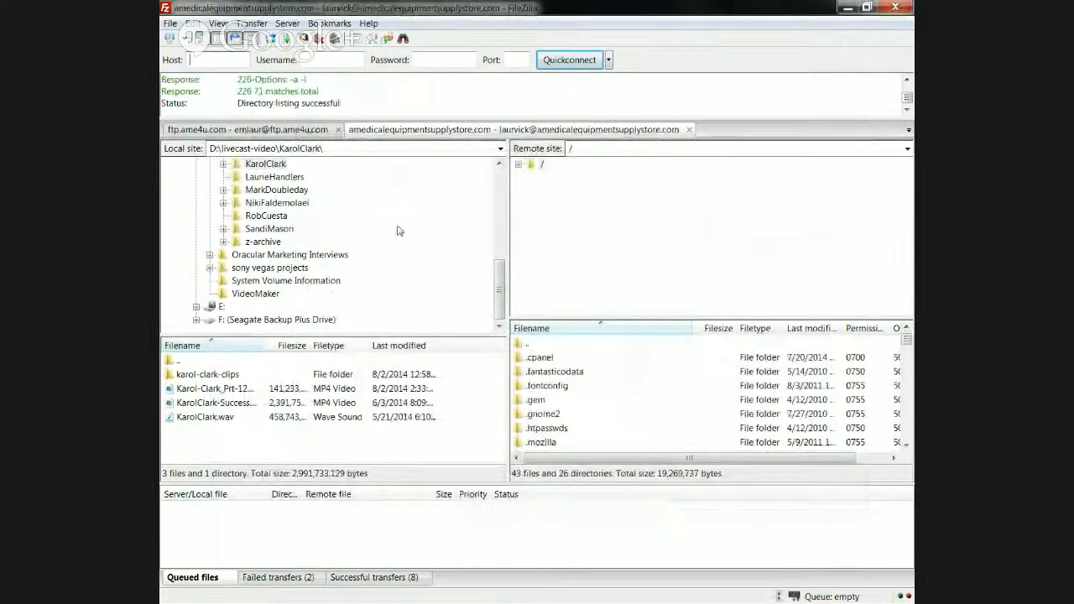
left_click(519, 165)
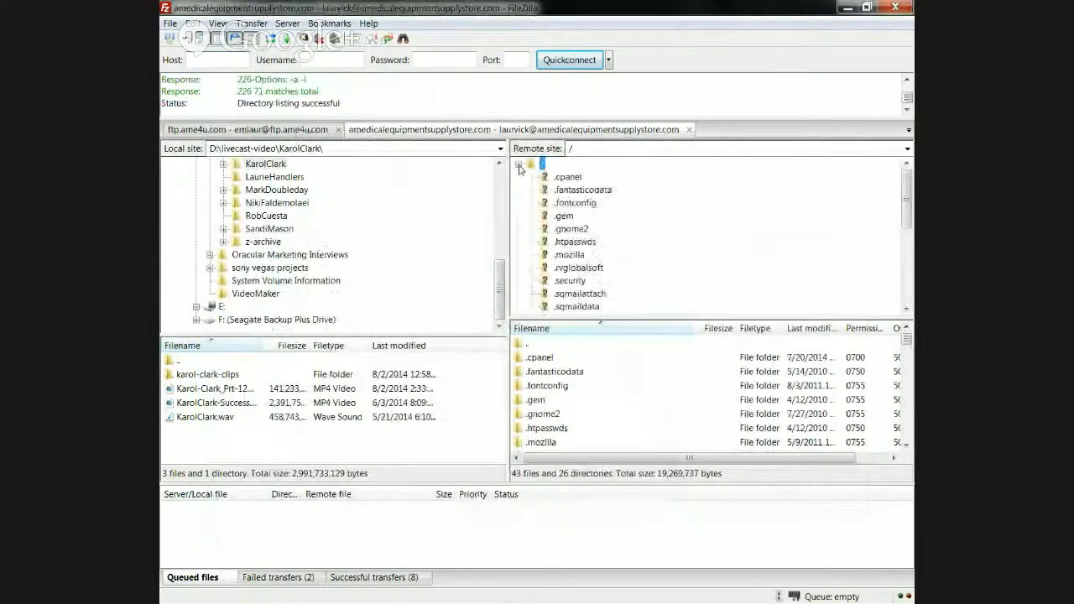
left_click_drag(907, 199, 902, 261)
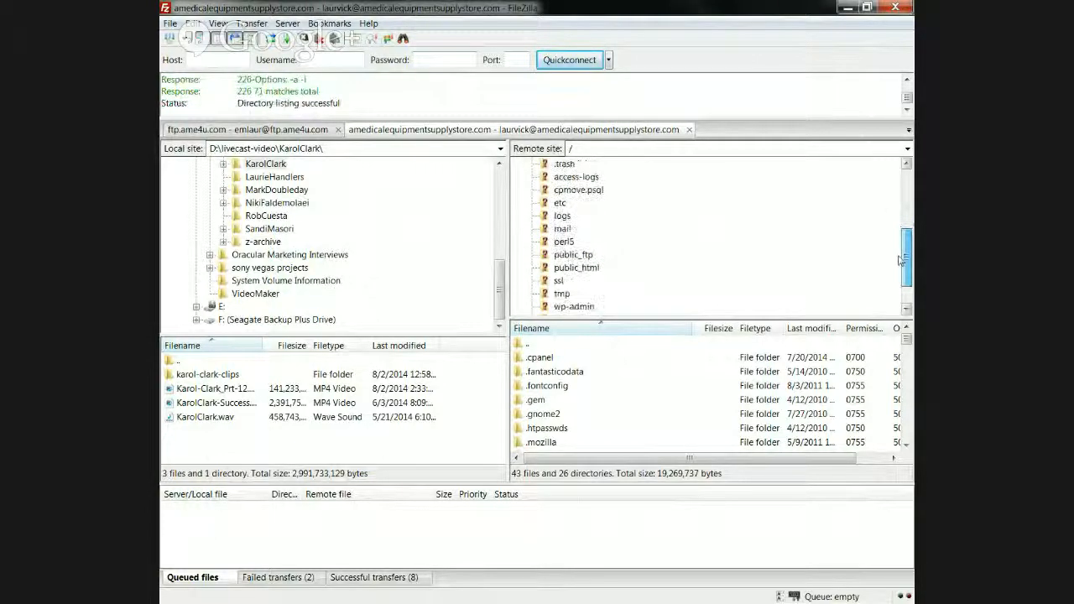
left_click(575, 269)
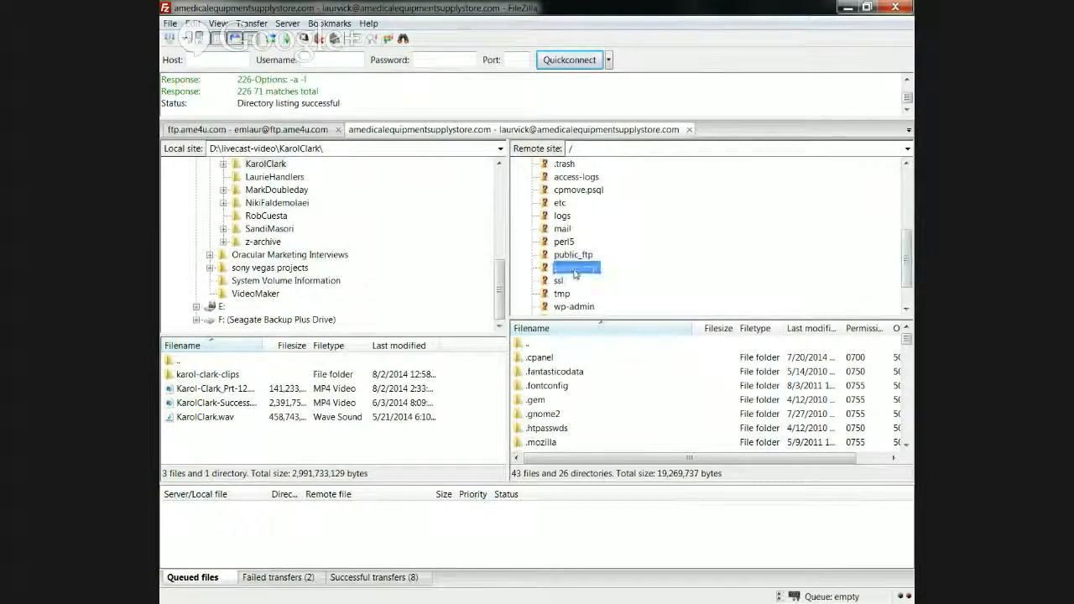
left_click(531, 267)
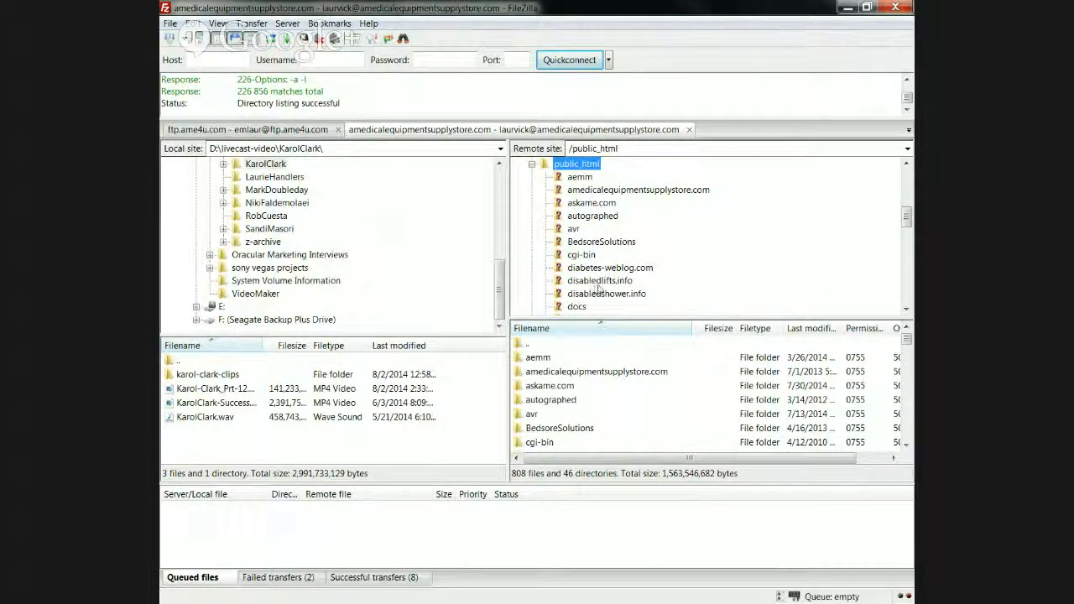
left_click_drag(906, 217, 906, 230)
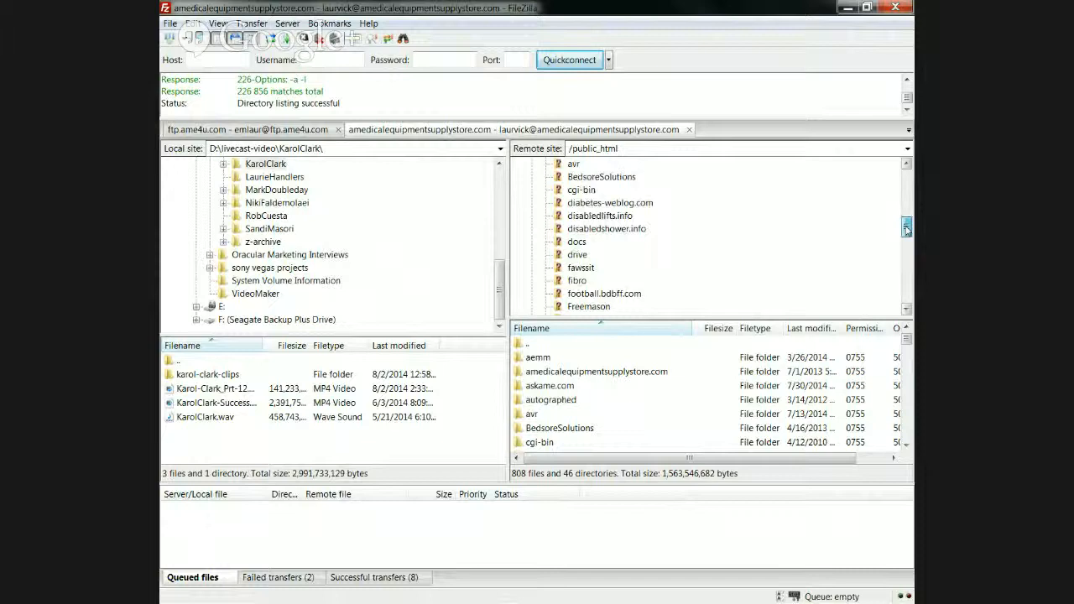
left_click_drag(906, 229, 907, 241)
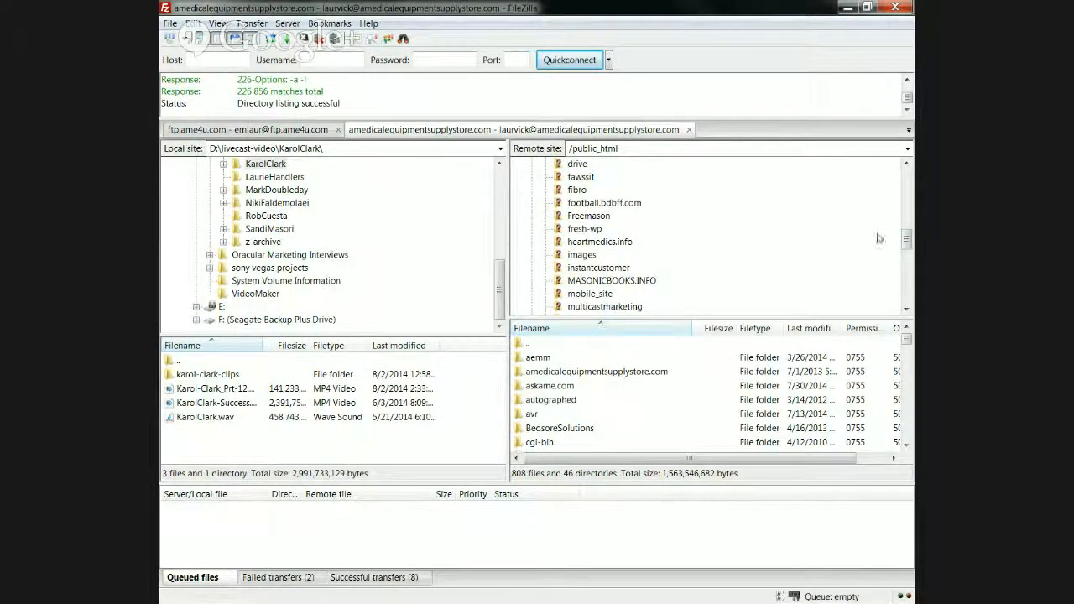
left_click_drag(906, 243, 904, 215)
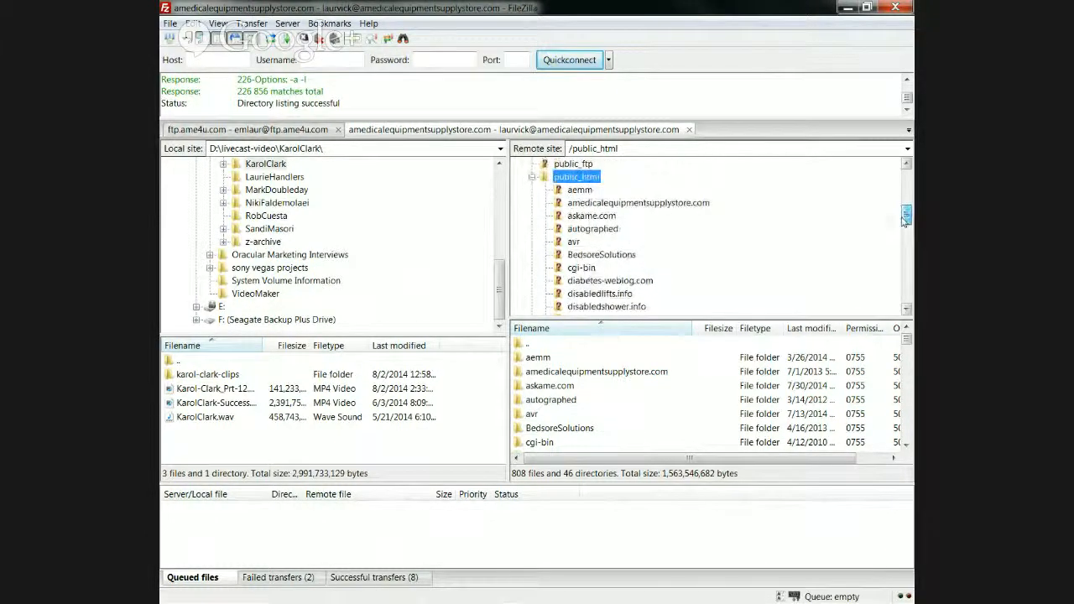
Step: Browse the site folder into wp-content > plugins, then close that site's connection
left_click(593, 205)
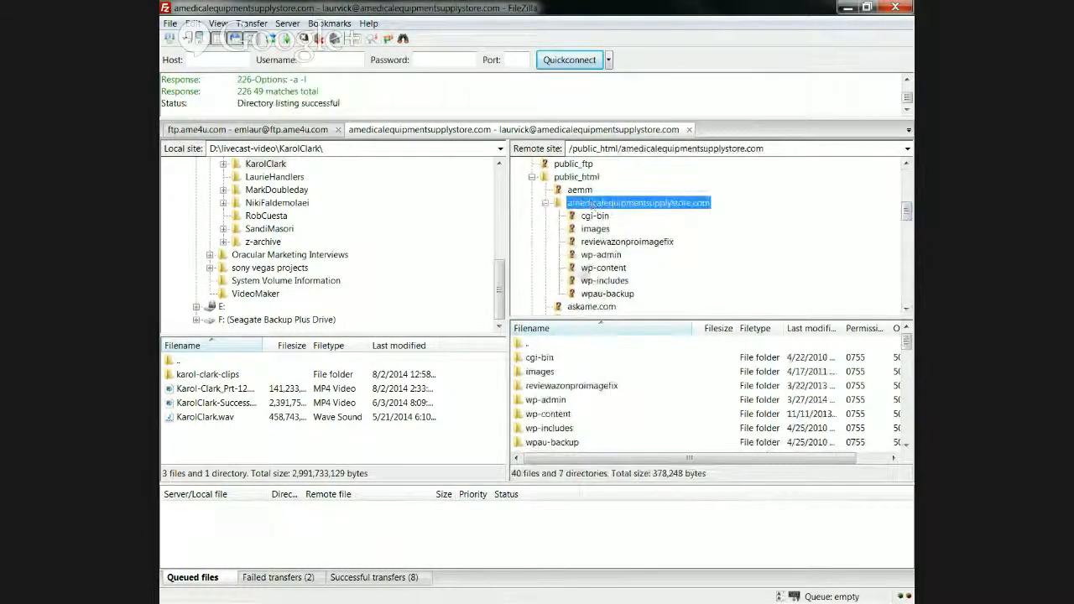
left_click(604, 267)
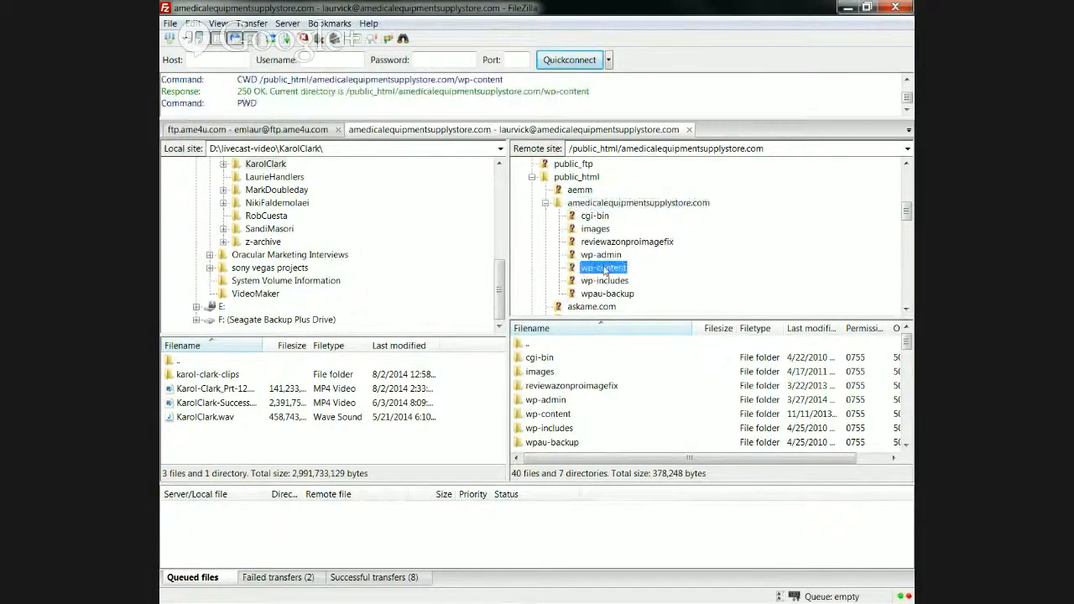
left_click(605, 282)
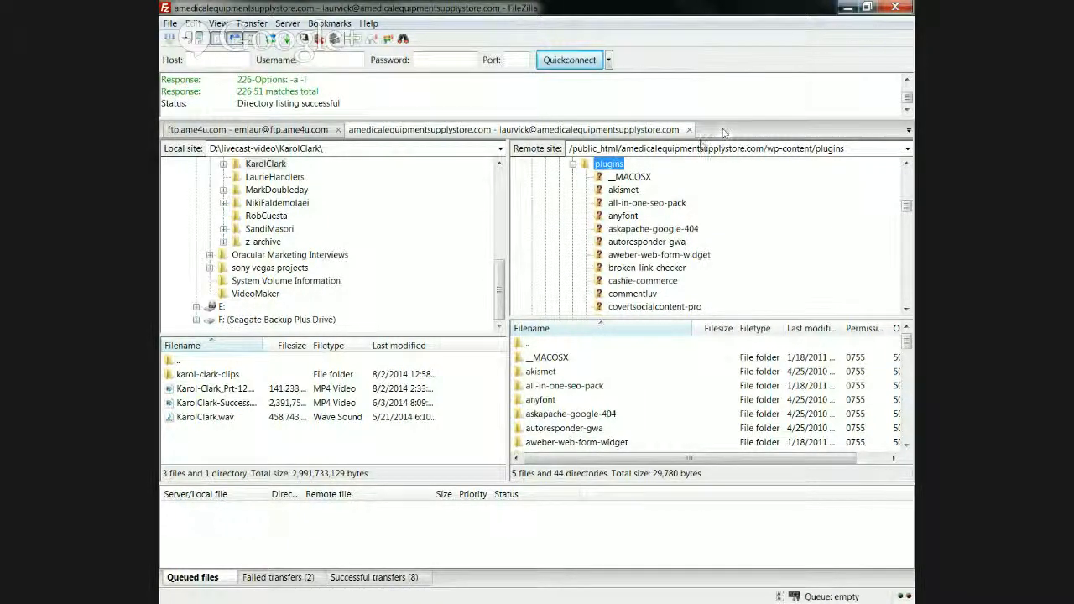
left_click(686, 132)
left_click(685, 132)
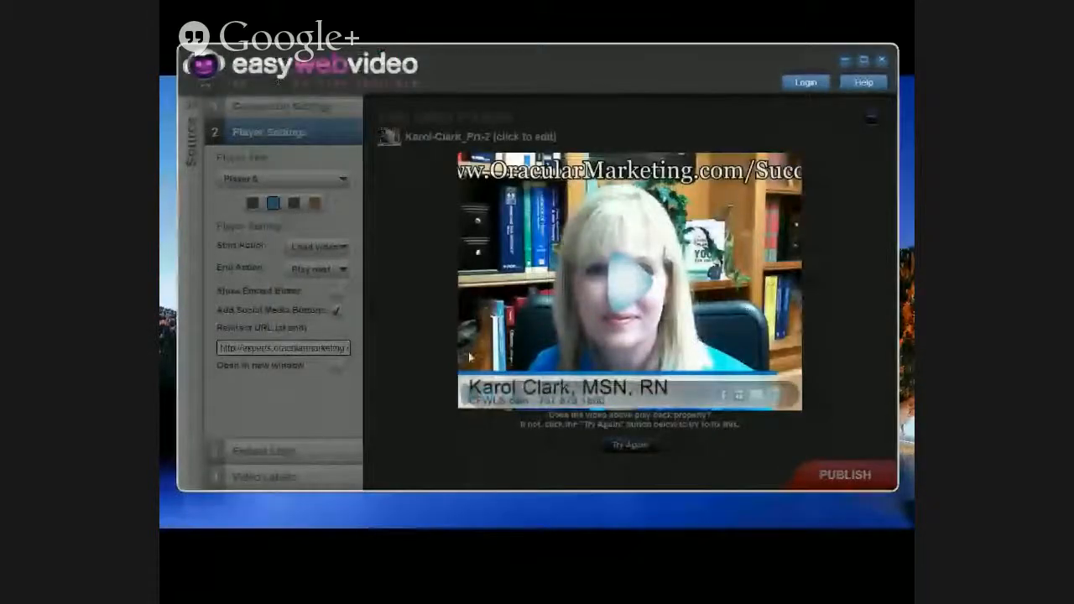
mouse_move(484, 403)
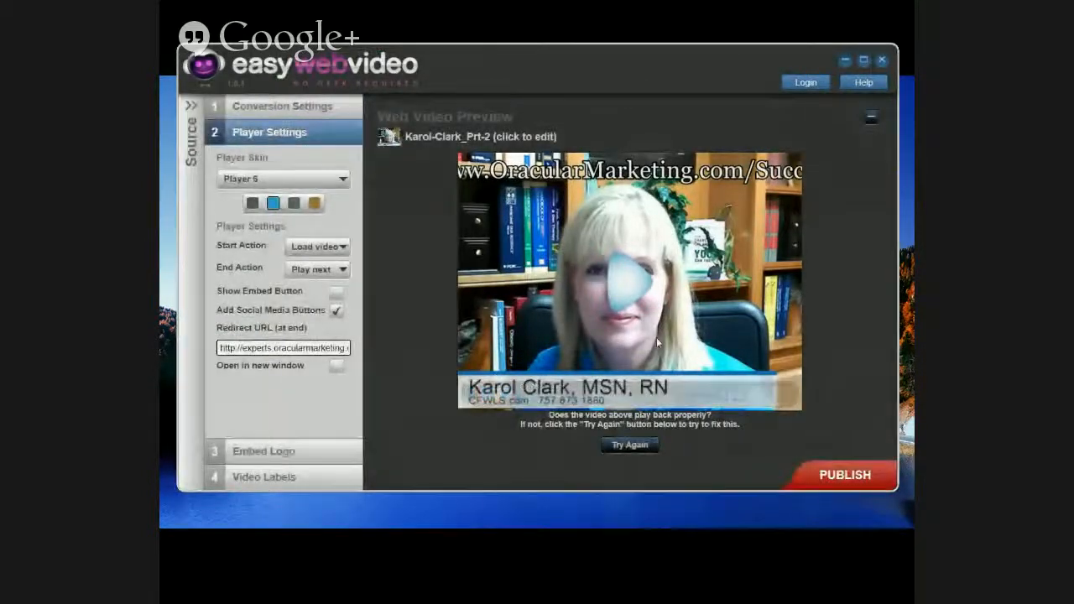
left_click(656, 337)
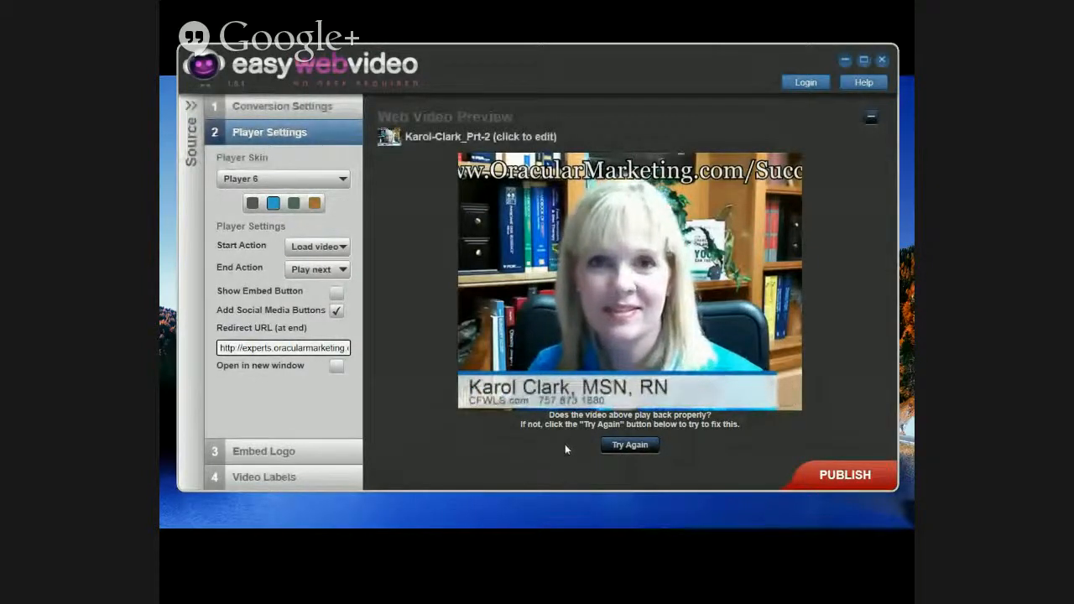
mouse_move(581, 400)
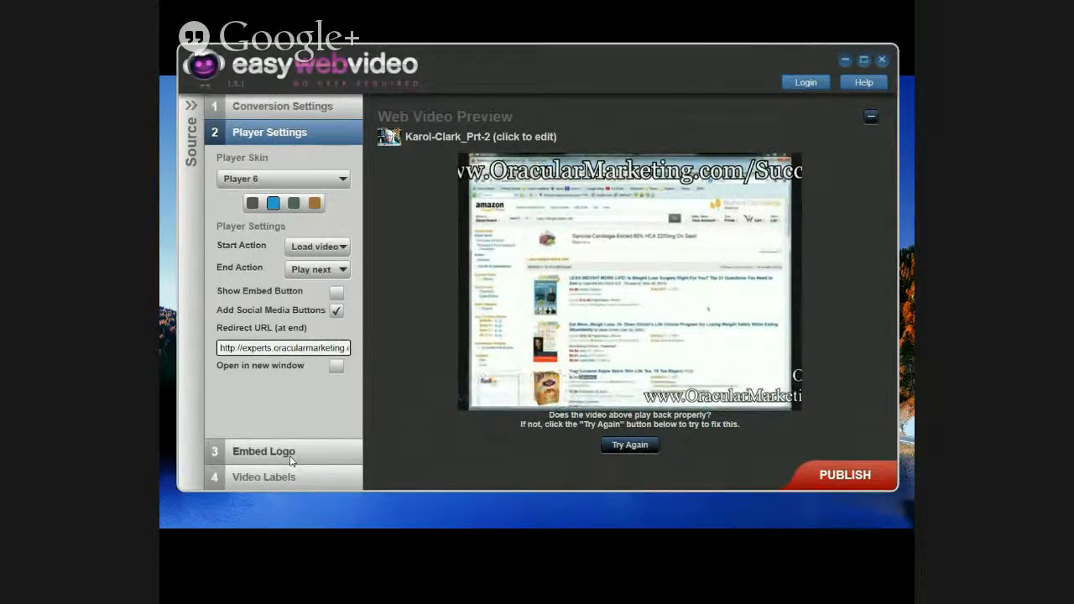
left_click(270, 477)
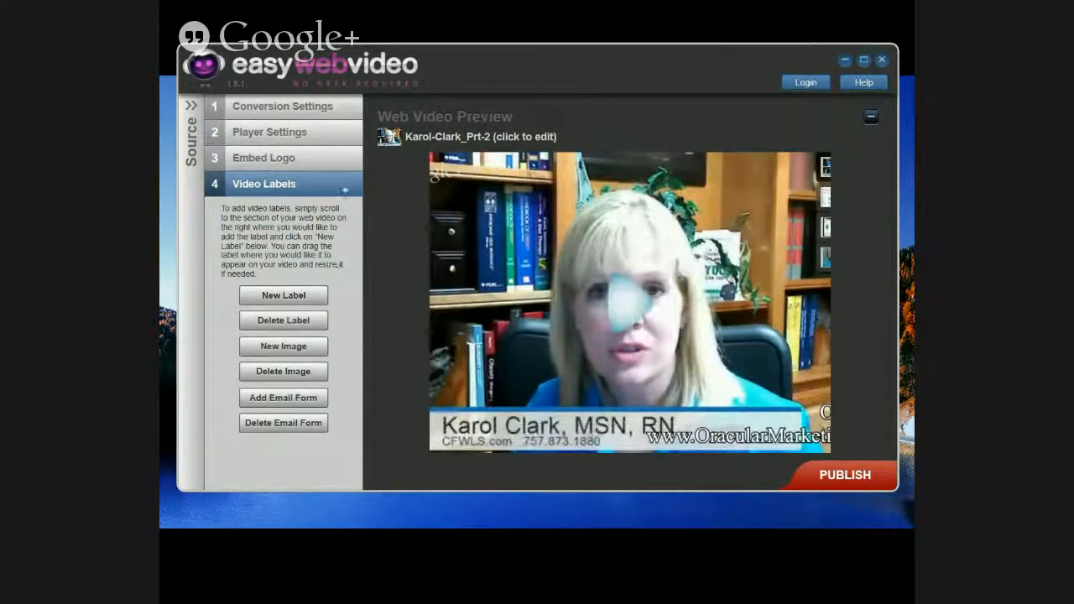
Step: Keep the player settings at Player 6 skin, Load video start action and Play next end action
left_click(279, 109)
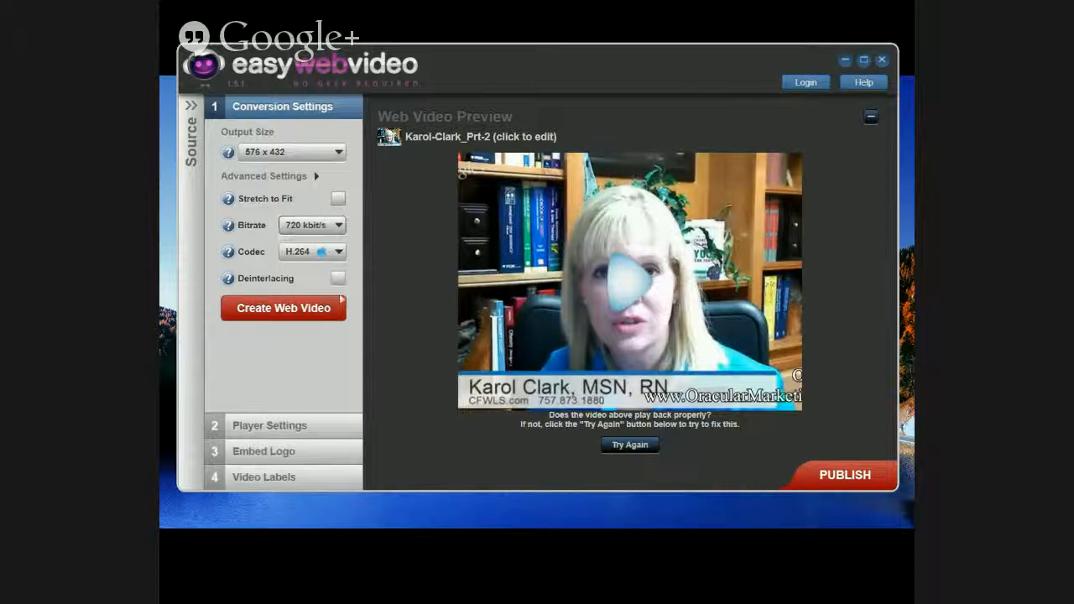
left_click(282, 426)
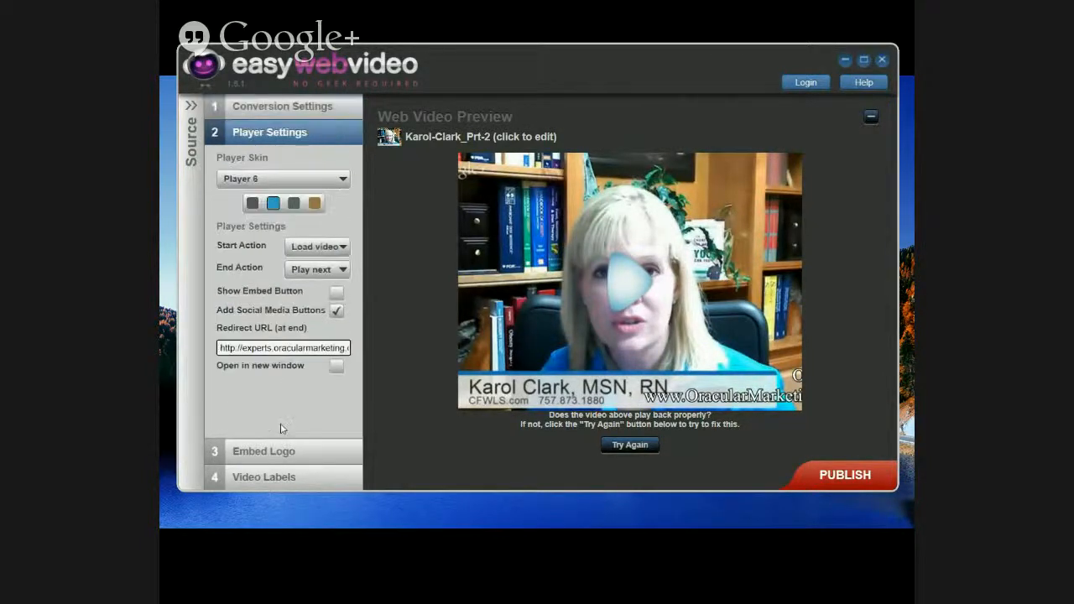
left_click(276, 186)
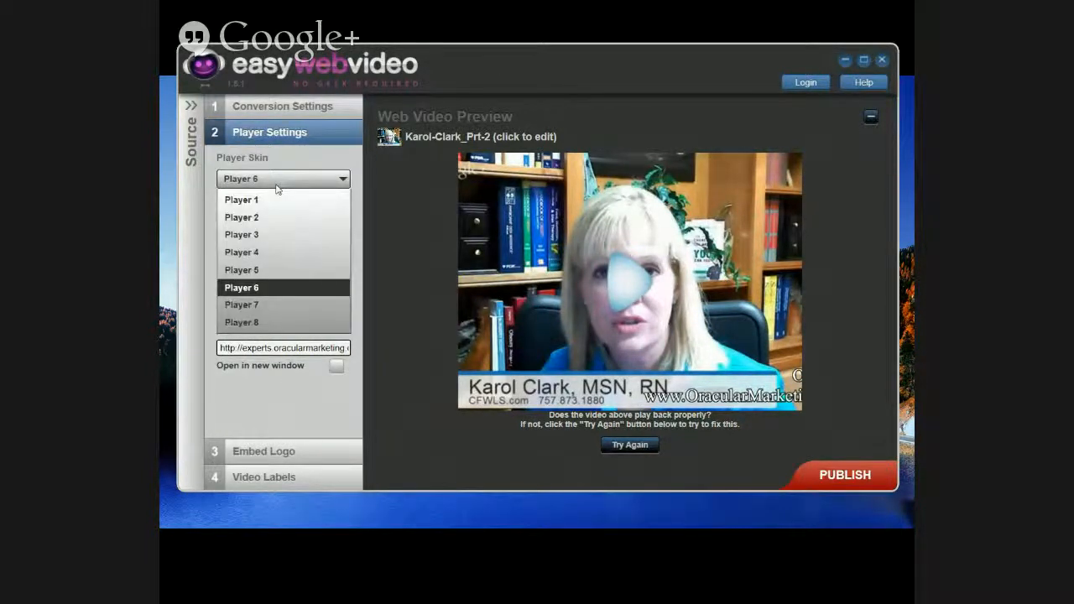
left_click(254, 287)
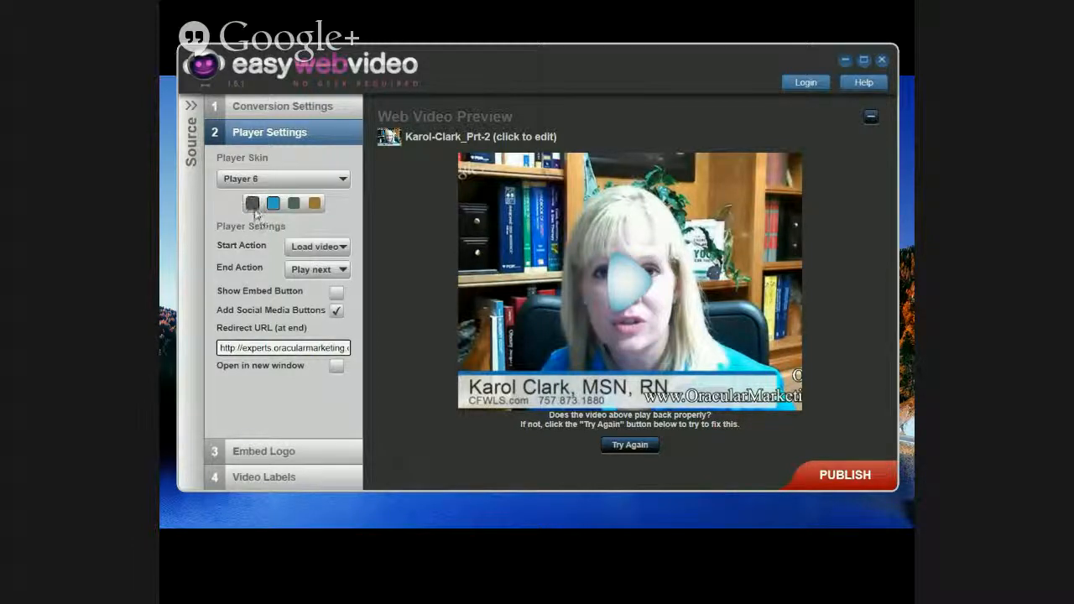
left_click(340, 247)
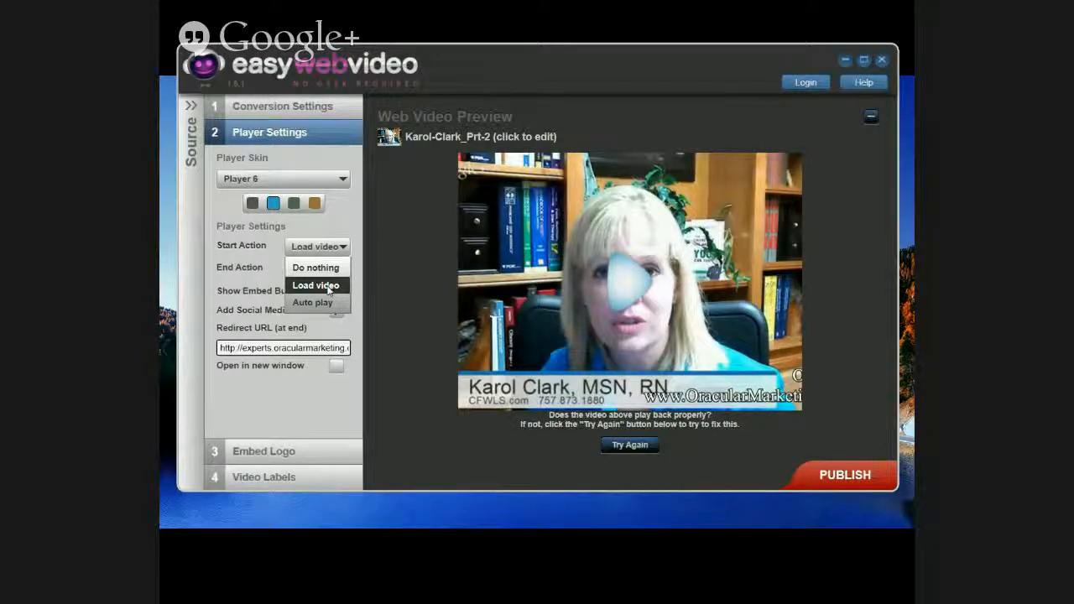
left_click(328, 287)
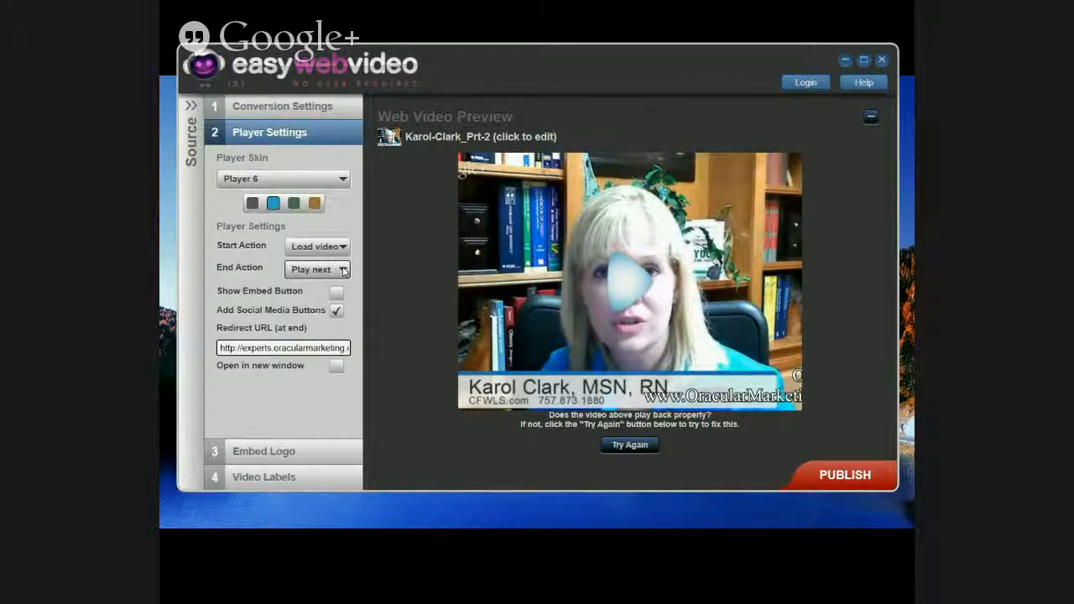
left_click(343, 270)
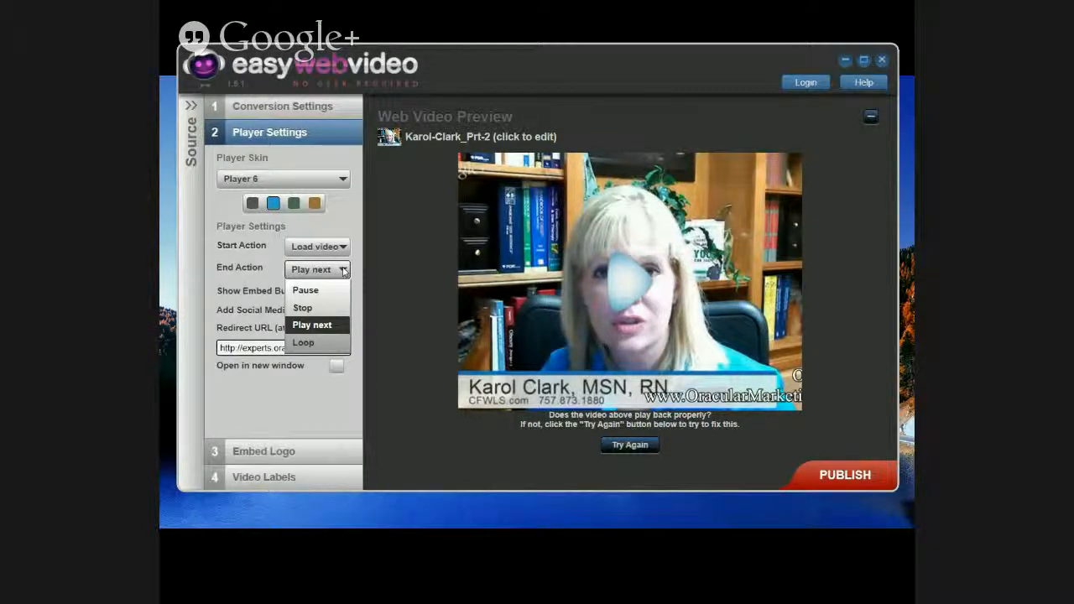
left_click(323, 328)
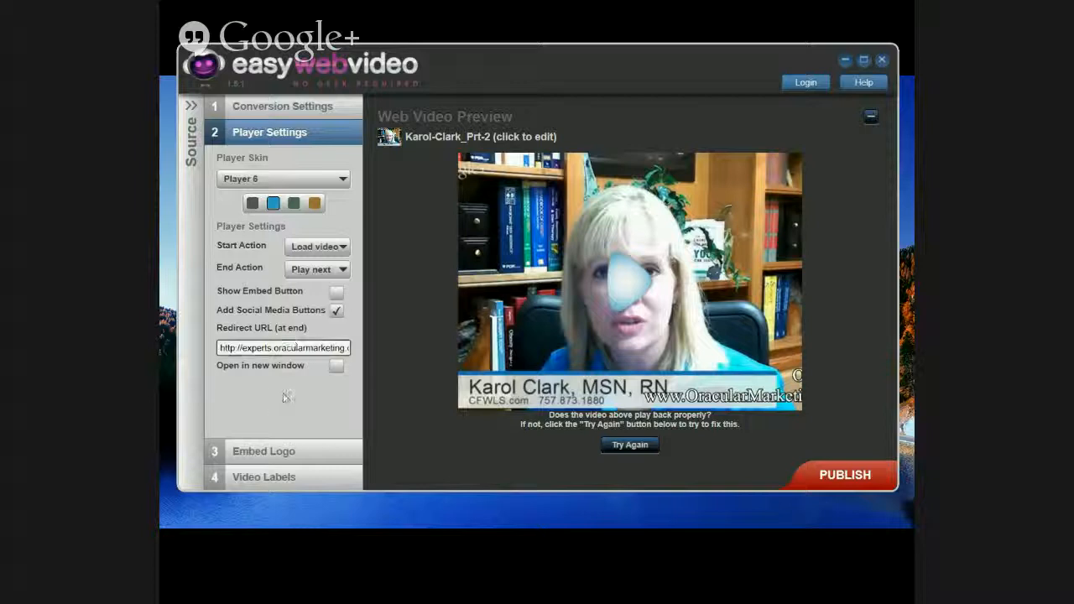
Step: Turn on Add Social Media Buttons, leaving the embed button off, and select the Redirect URL text
left_click(336, 294)
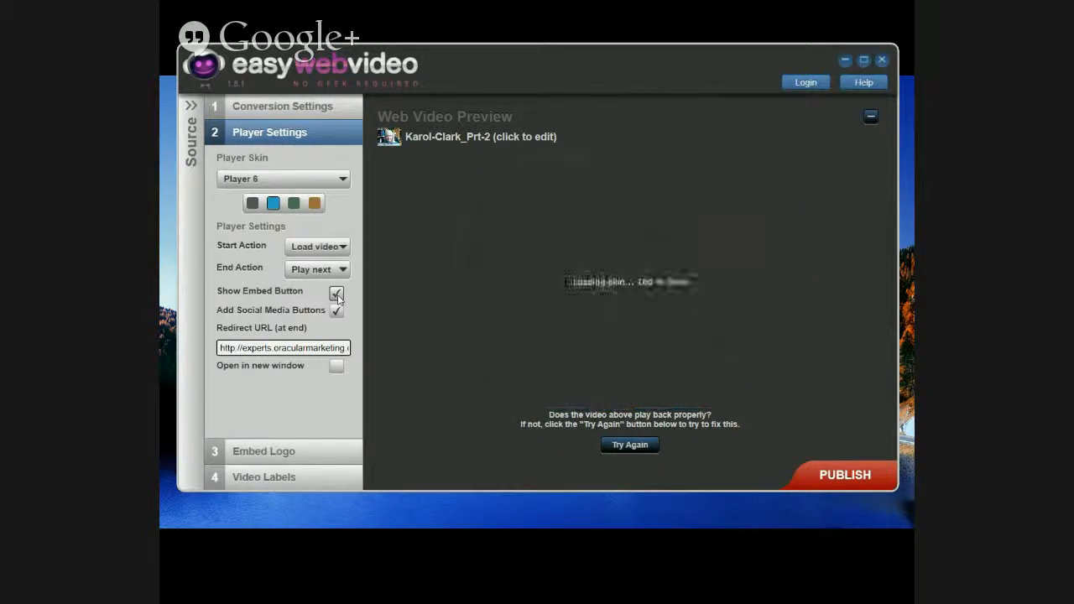
left_click(336, 293)
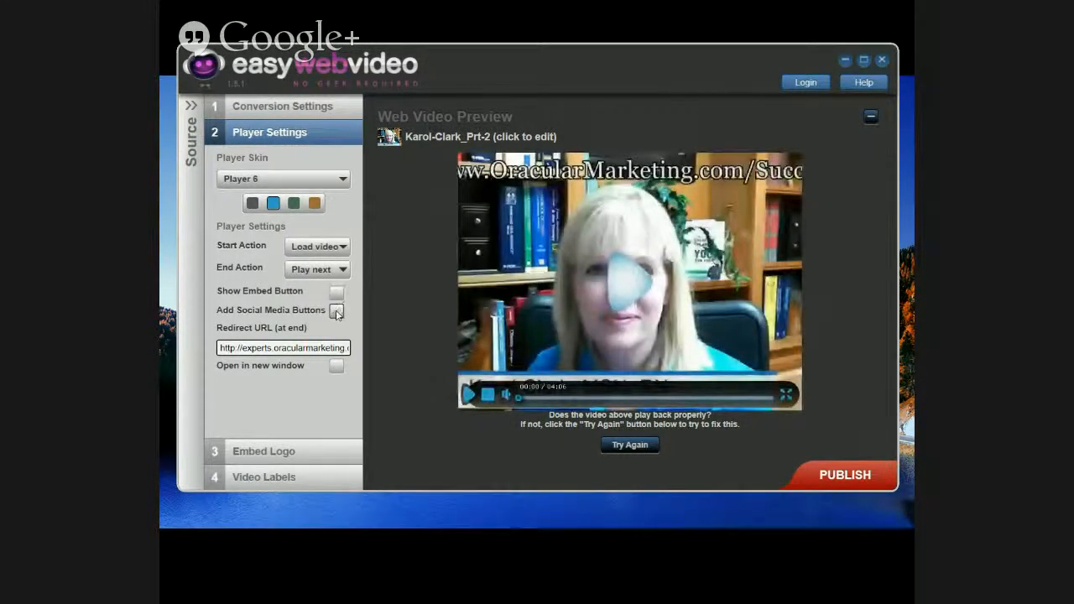
left_click(336, 311)
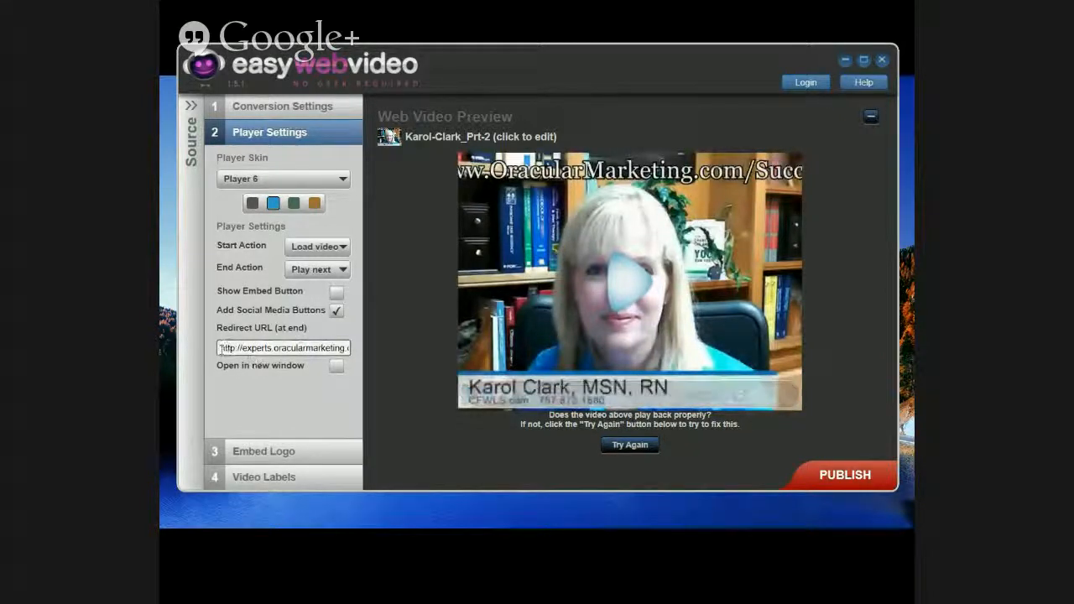
left_click_drag(220, 348, 365, 354)
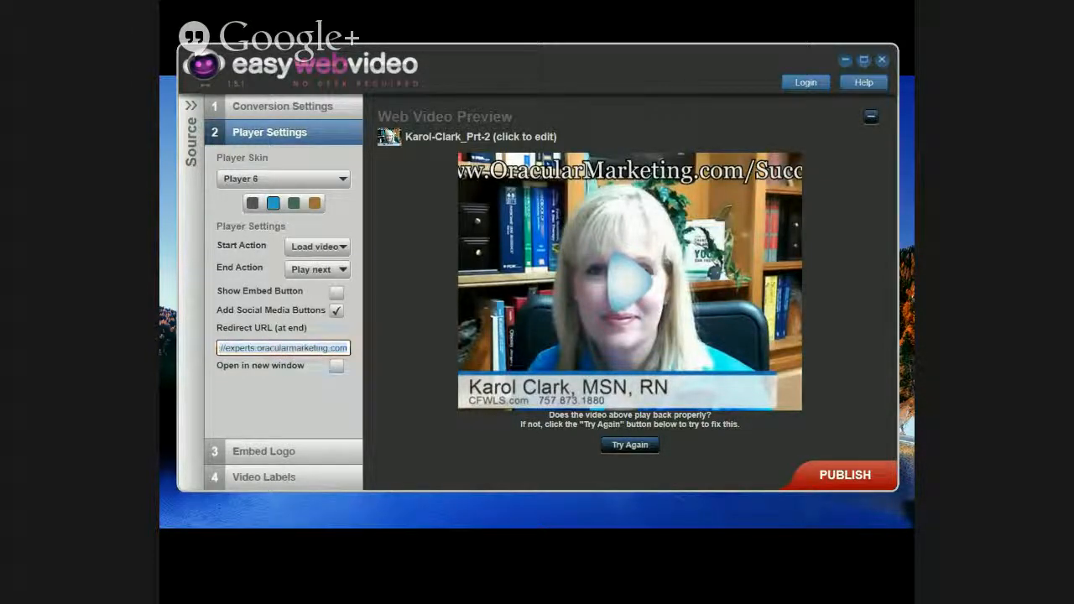
key("alt+Tab")
left_click(428, 141)
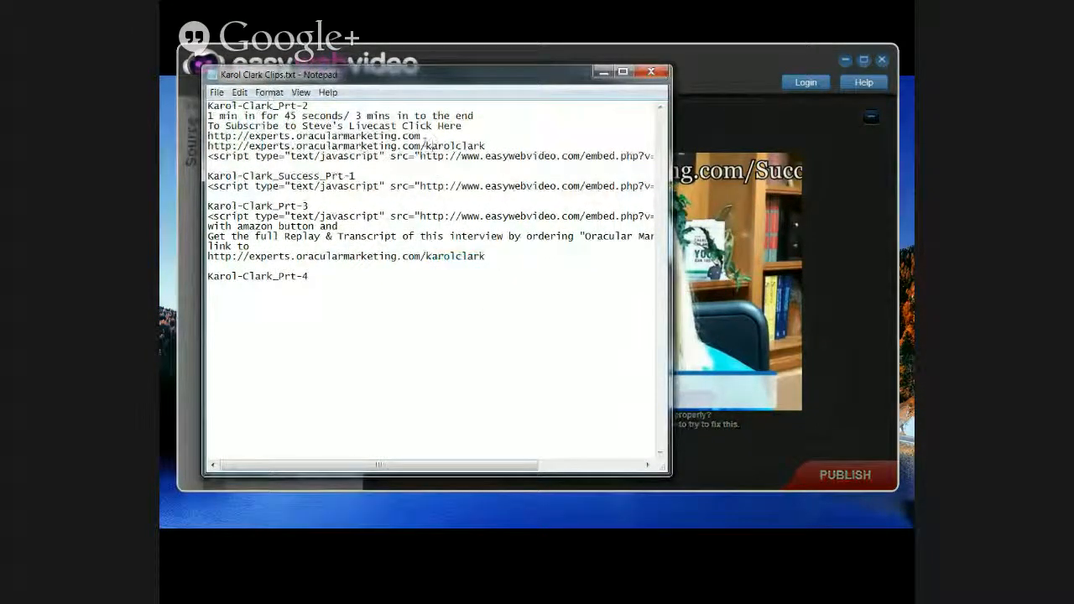
left_click_drag(423, 137, 209, 138)
key("ctrl+c")
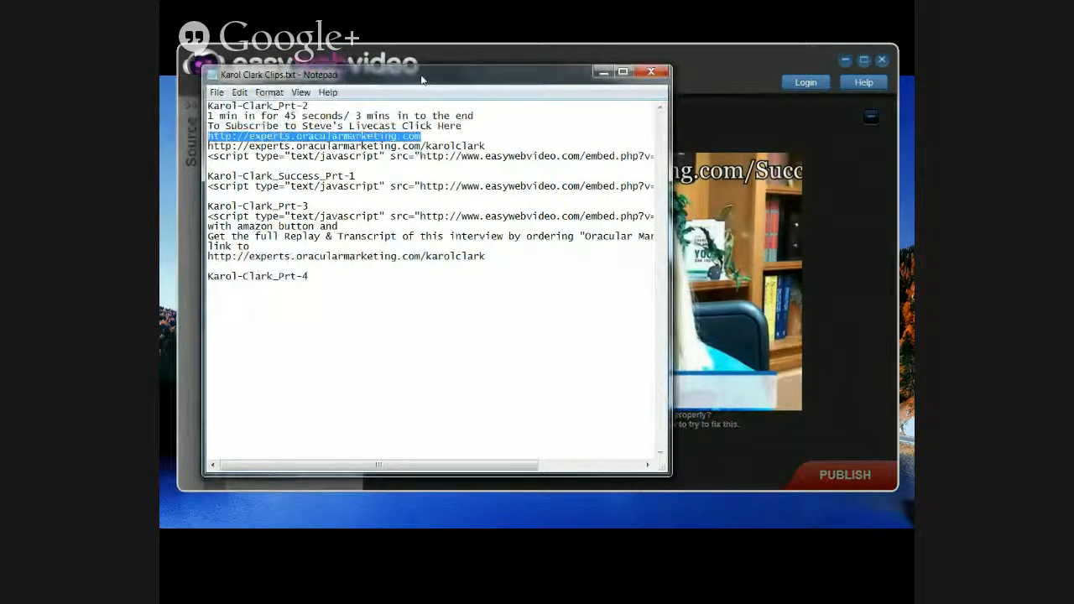
key("alt+Tab")
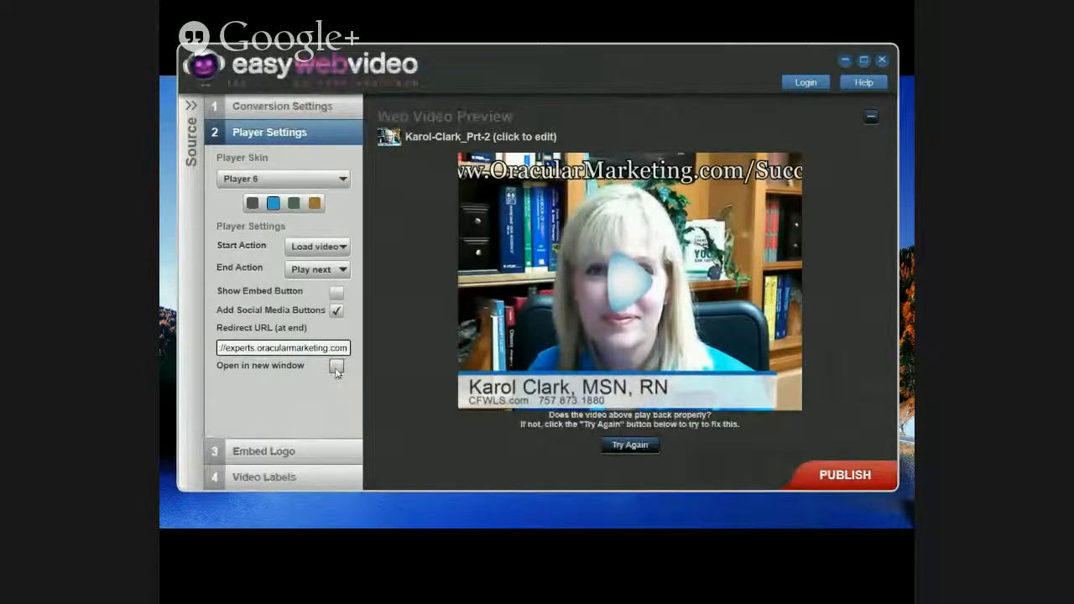
Step: Expand Video Labels, move the editor window up, and seek the preview to the interviewer scene near 00:32
left_click(277, 453)
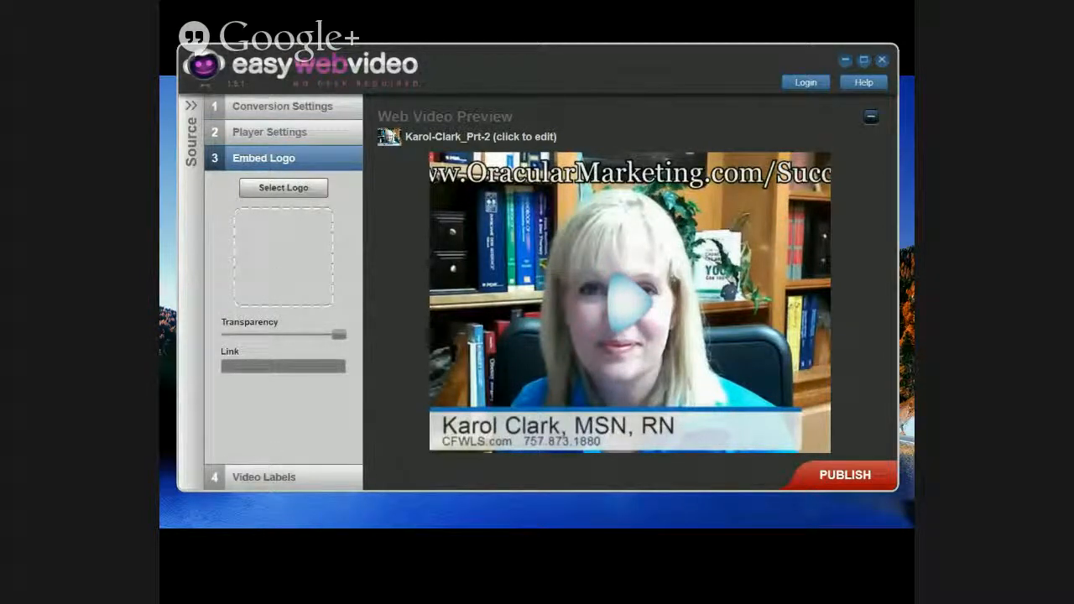
left_click(270, 478)
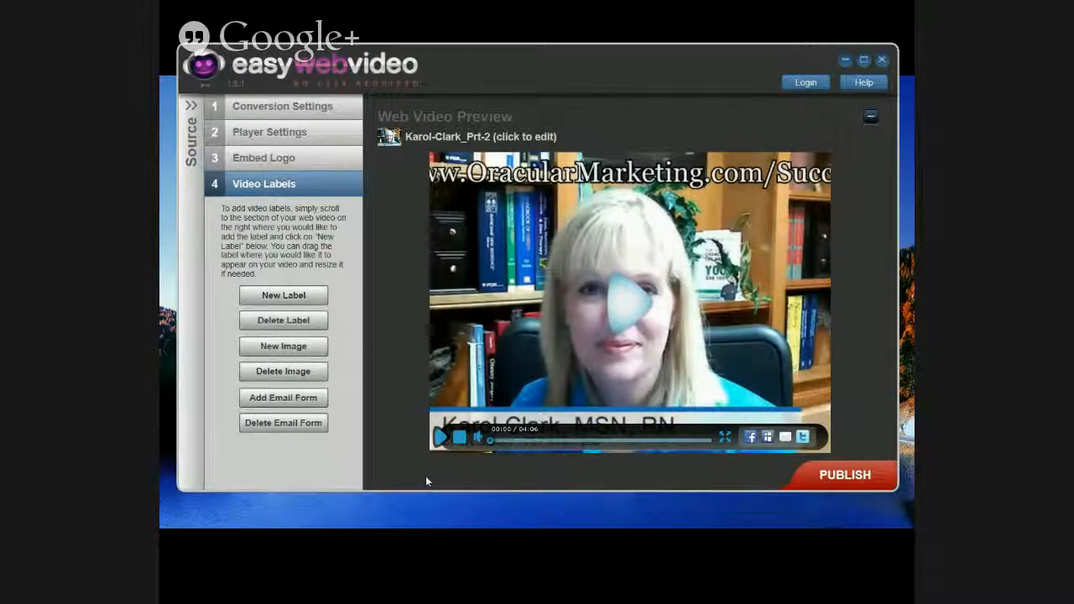
left_click_drag(599, 76, 590, 54)
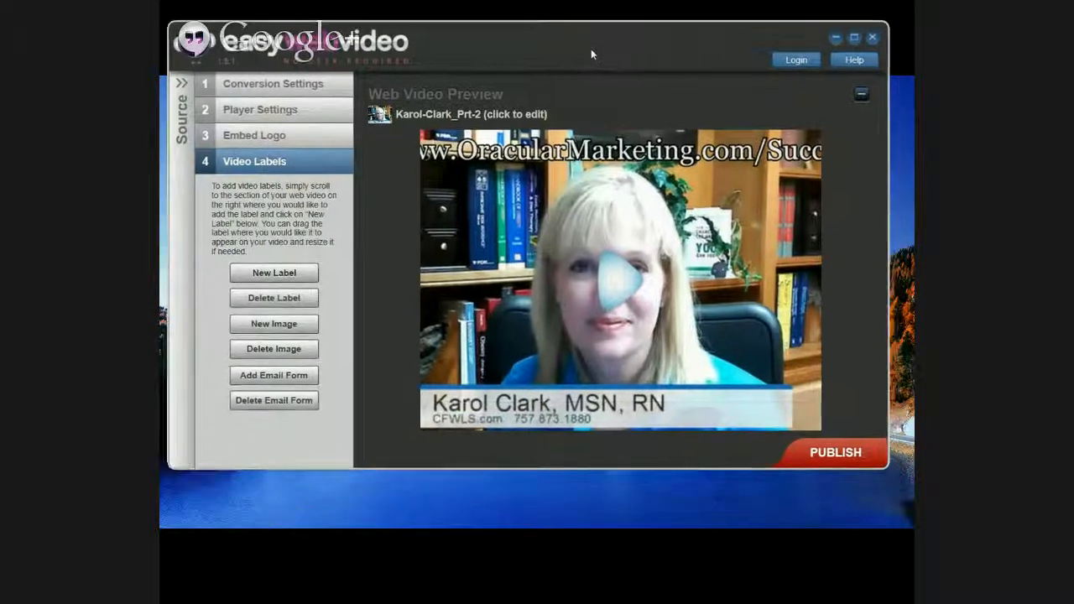
left_click(854, 38)
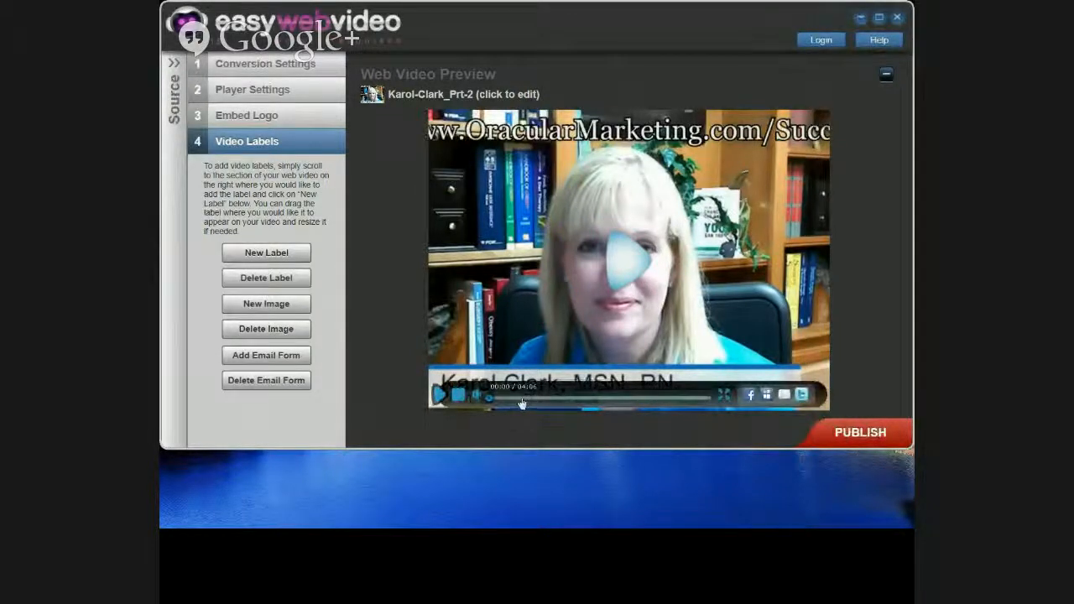
left_click(521, 402)
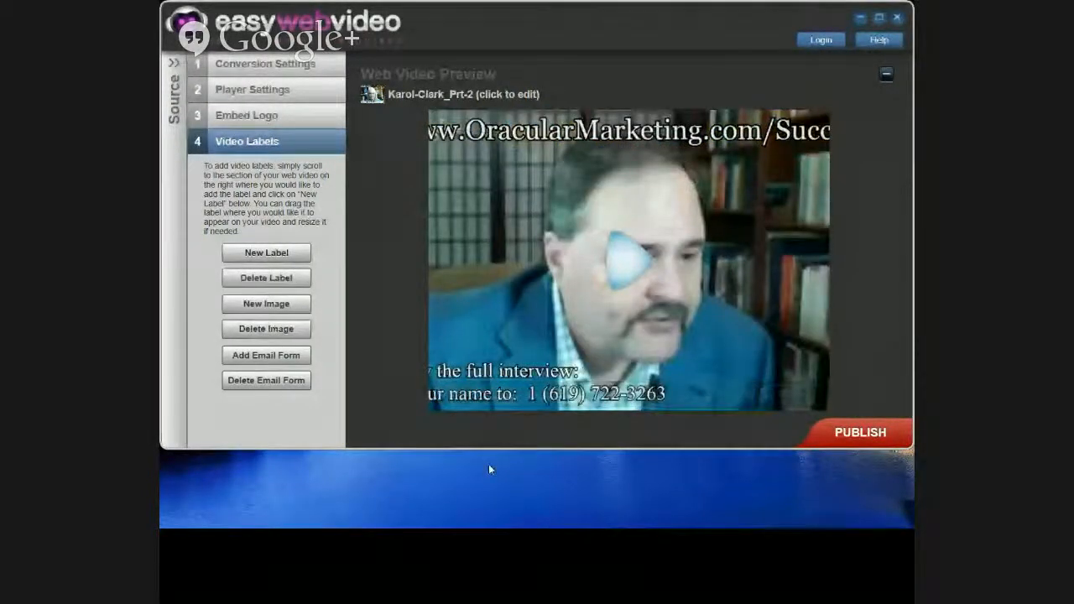
mouse_move(517, 397)
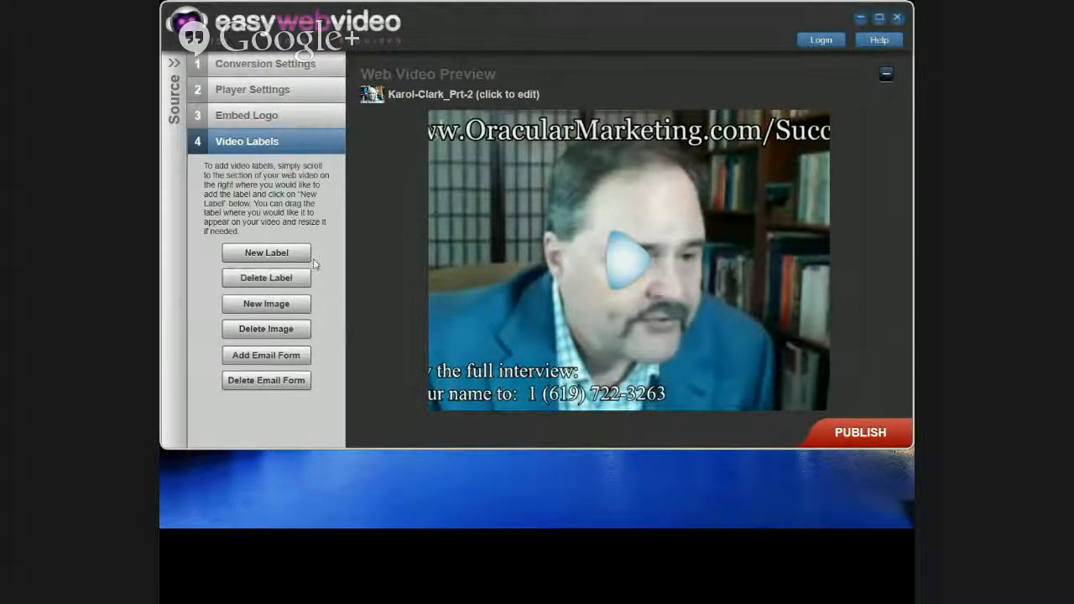
Step: Add Label1 in the video's upper-left area and give it fully opaque red text
left_click(267, 254)
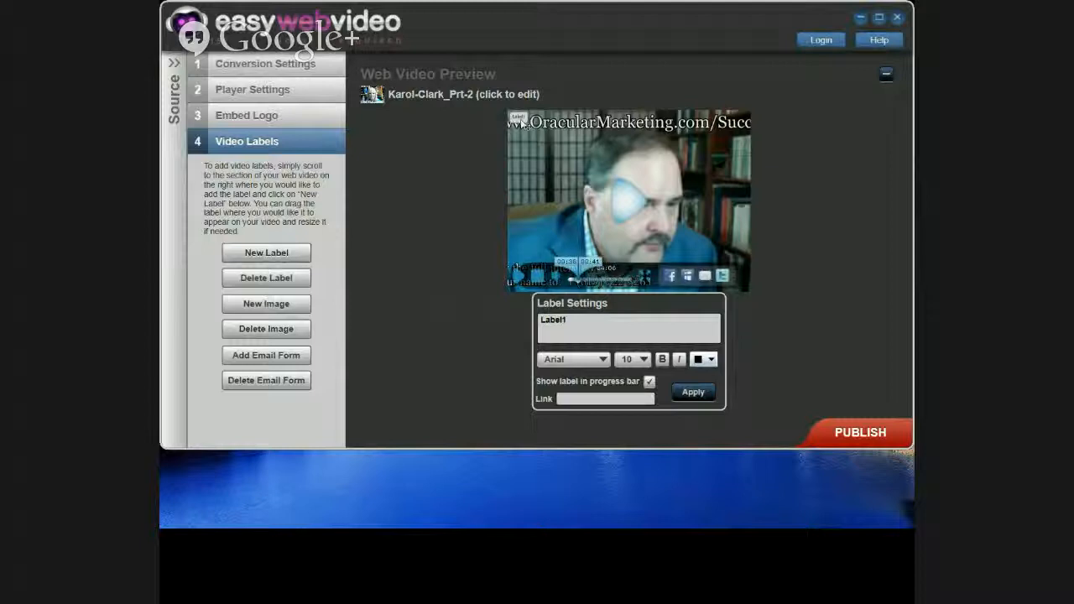
left_click_drag(523, 124, 565, 176)
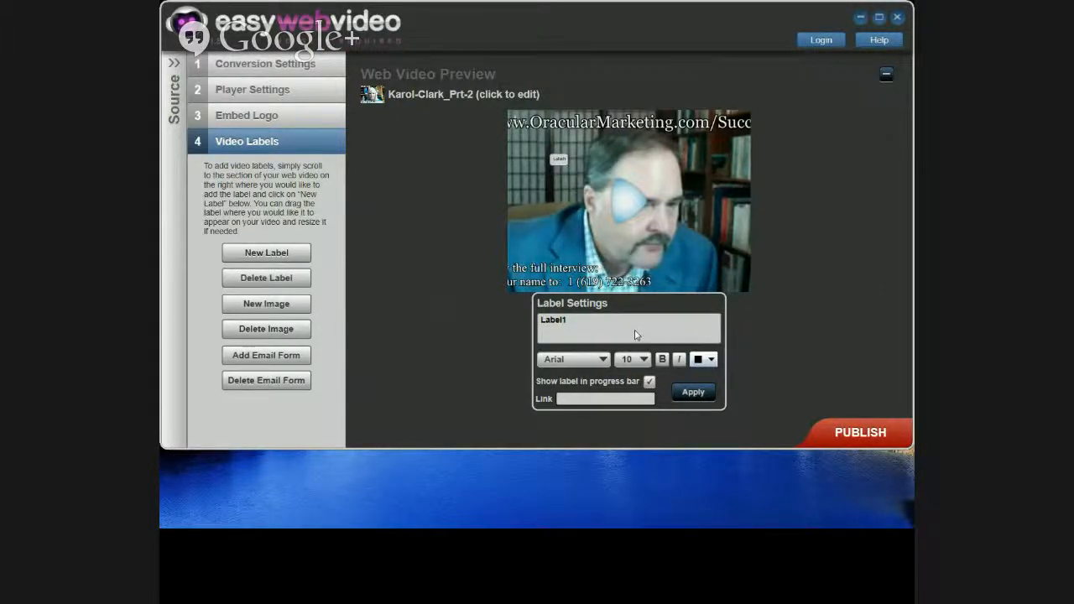
left_click(710, 359)
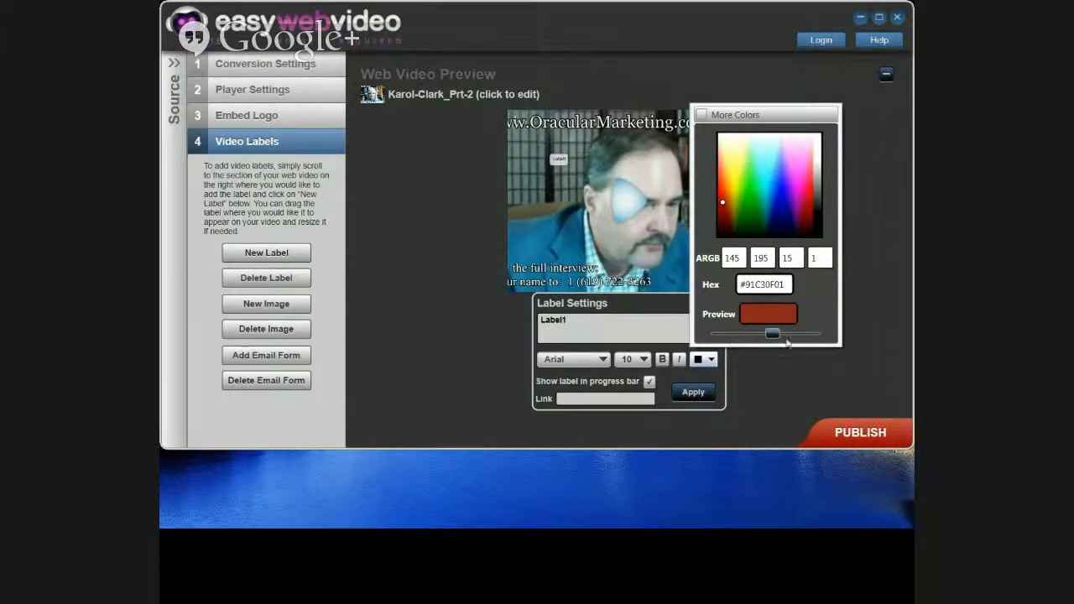
mouse_move(770, 335)
left_mouse_down()
mouse_move(822, 338)
mouse_move(770, 339)
left_mouse_up()
left_click(769, 315)
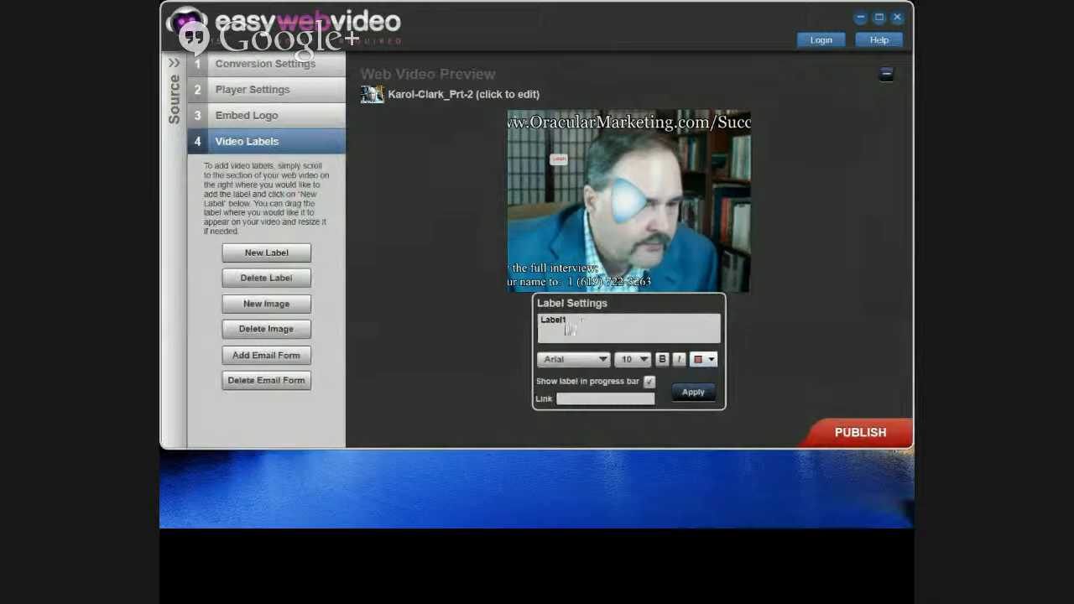
Step: Replace the Label1 placeholder text with the copied web address
left_click_drag(574, 328, 534, 330)
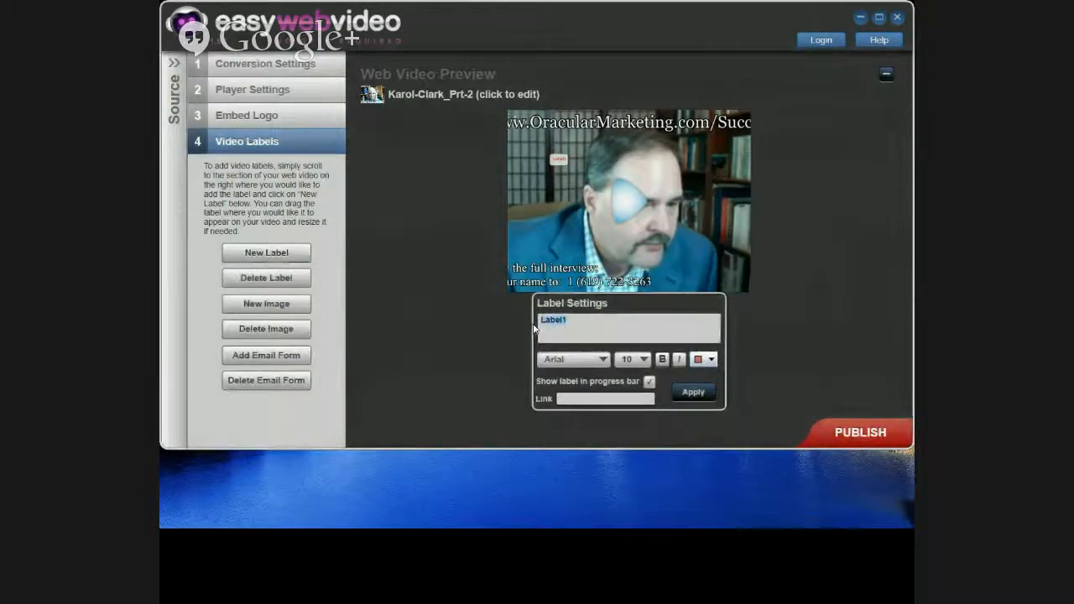
right_click(561, 325)
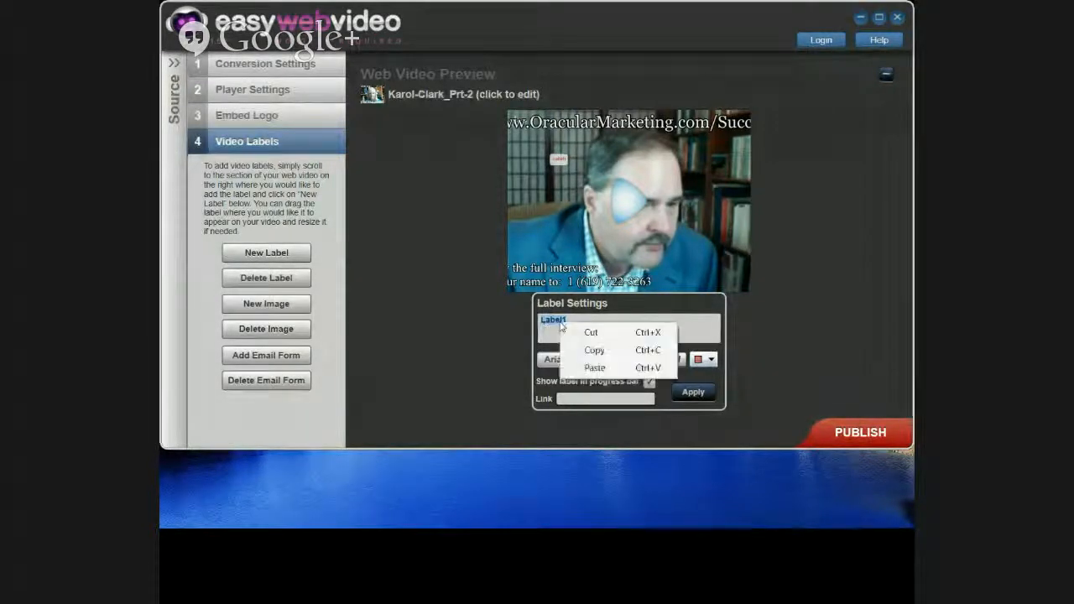
left_click(594, 368)
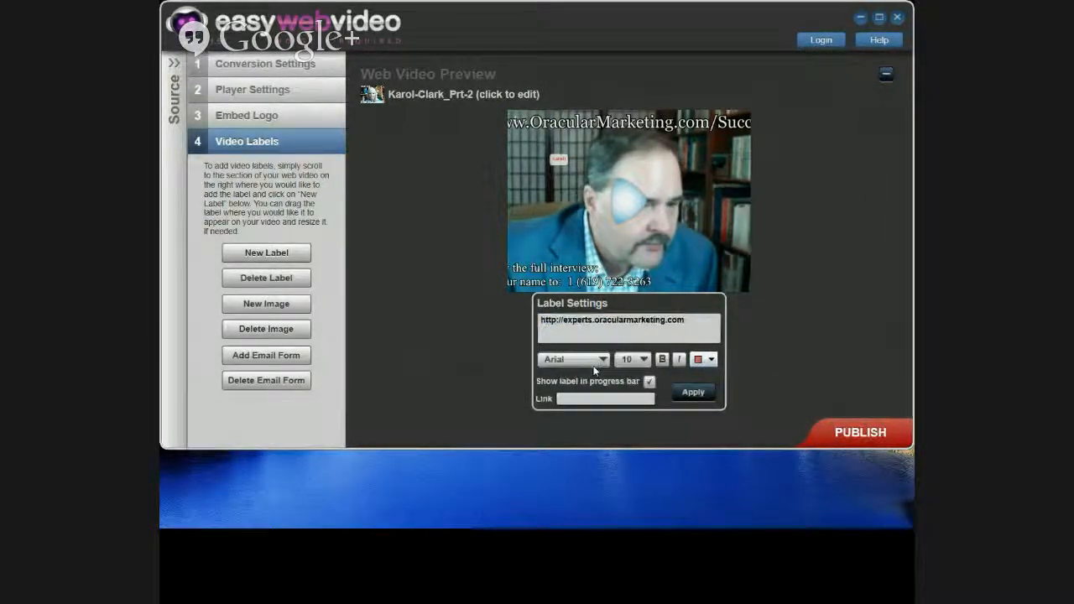
Step: Keep the label font as Arial and set its text size to 10
left_click(591, 363)
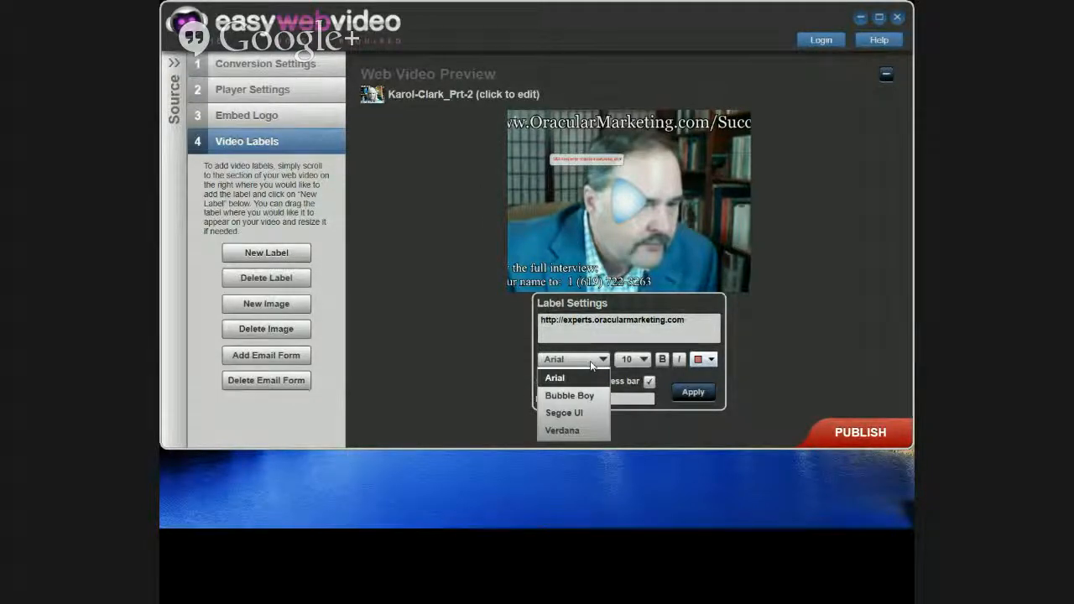
left_click(590, 362)
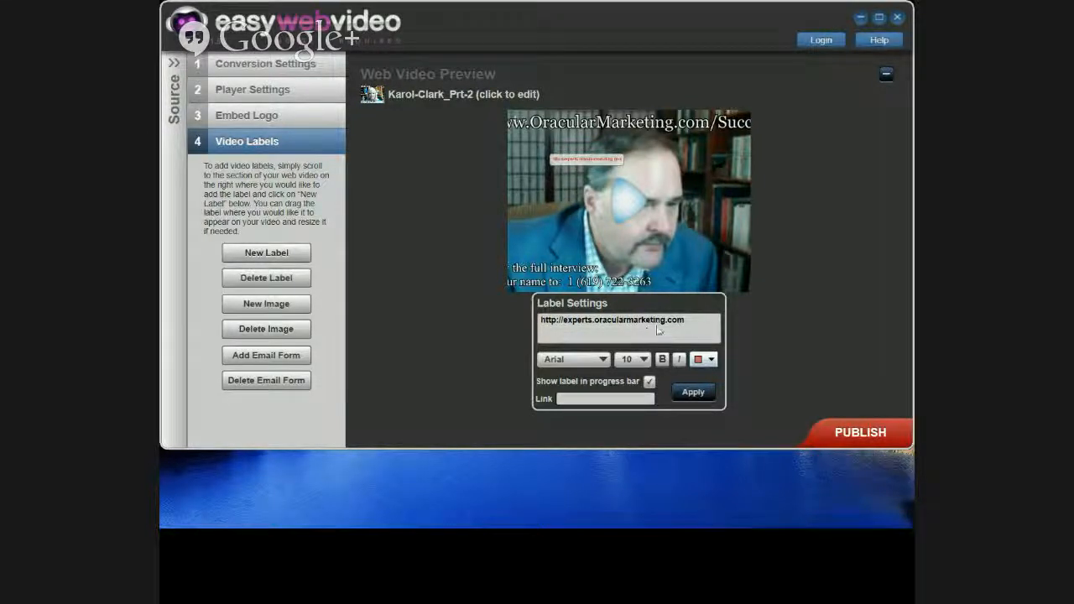
left_click(645, 361)
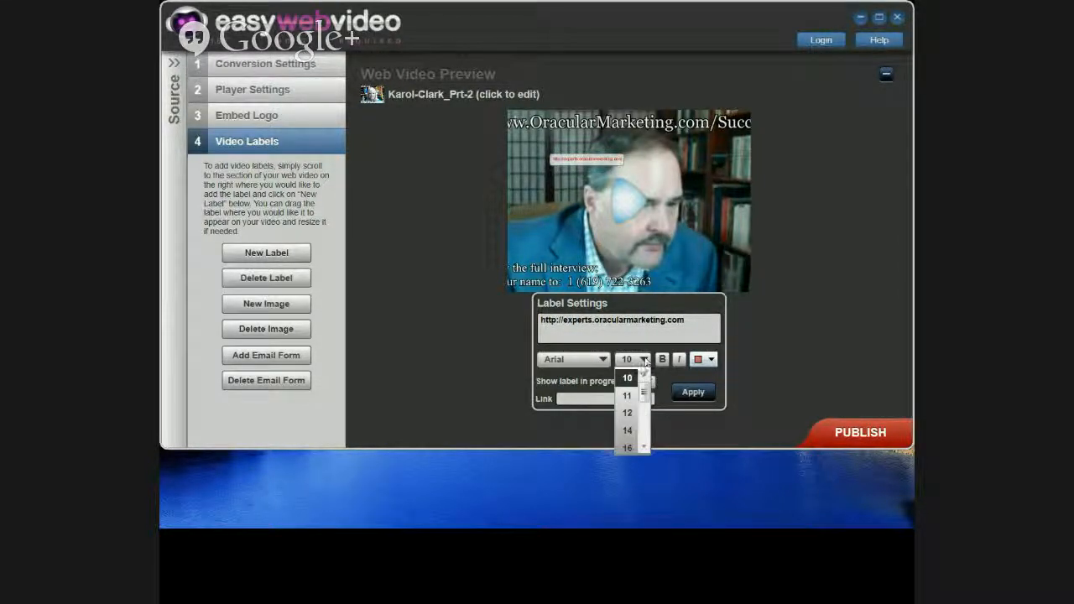
left_click(627, 415)
left_click(645, 361)
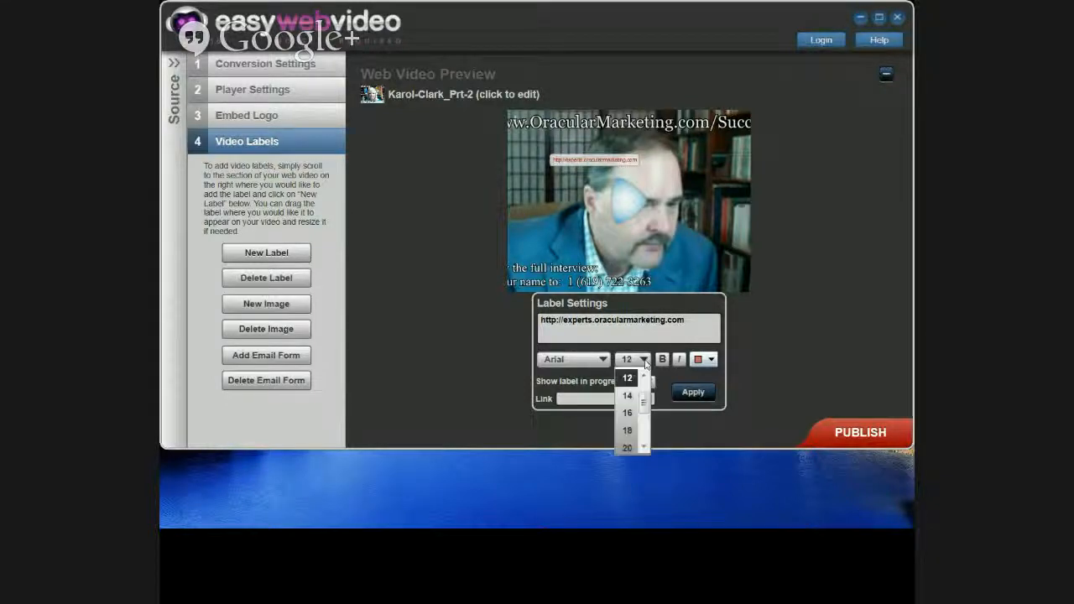
left_click_drag(644, 400, 645, 390)
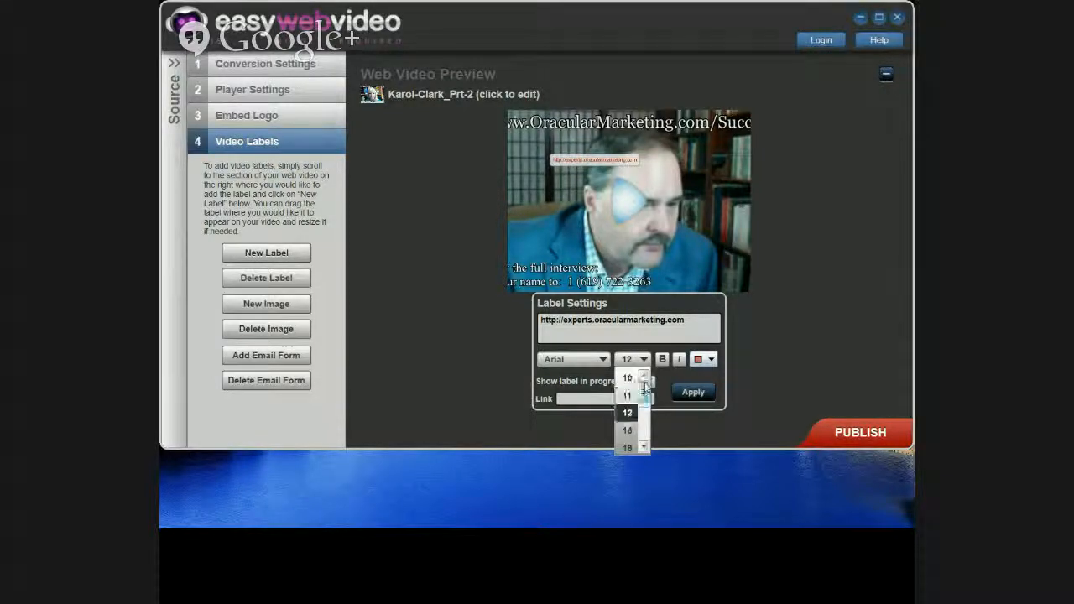
left_click(629, 381)
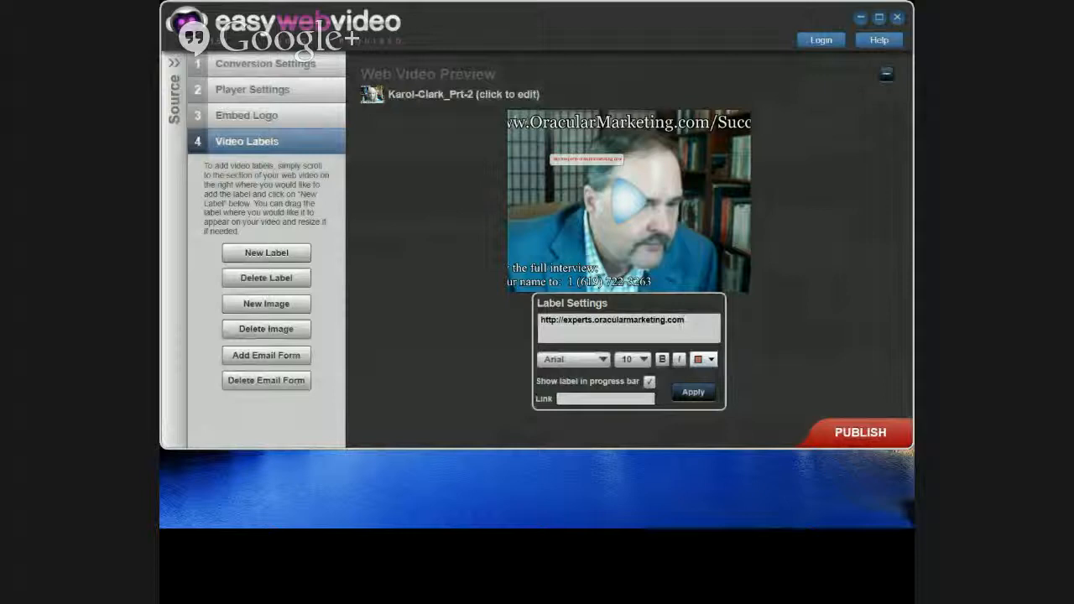
Step: Replace the label's address with "To Subscribe to Steve's Livecast Click Here"
left_click_drag(684, 321, 540, 320)
right_click(547, 320)
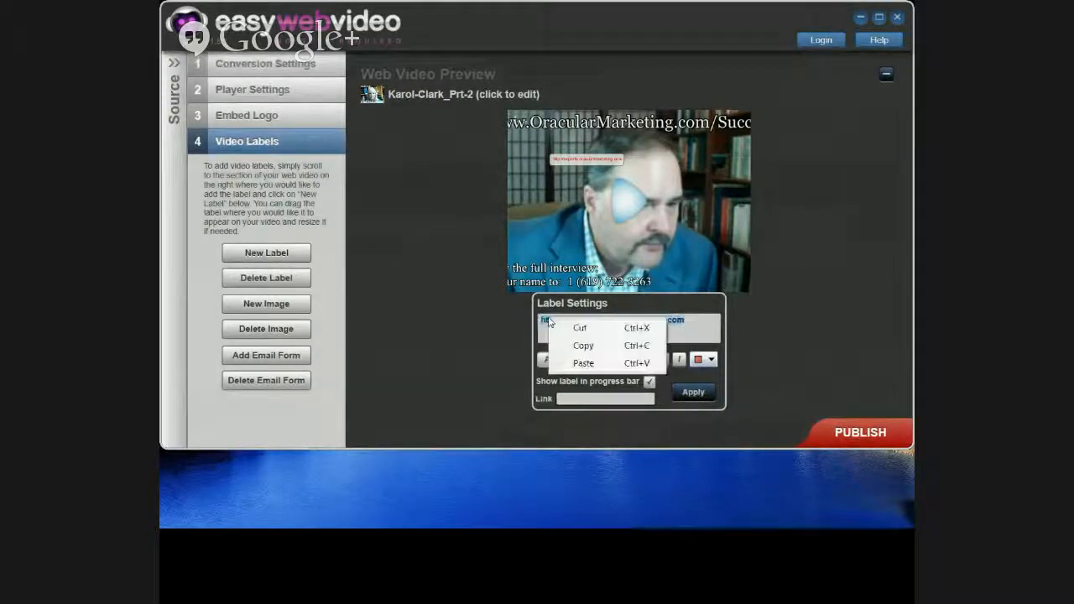
left_click(582, 362)
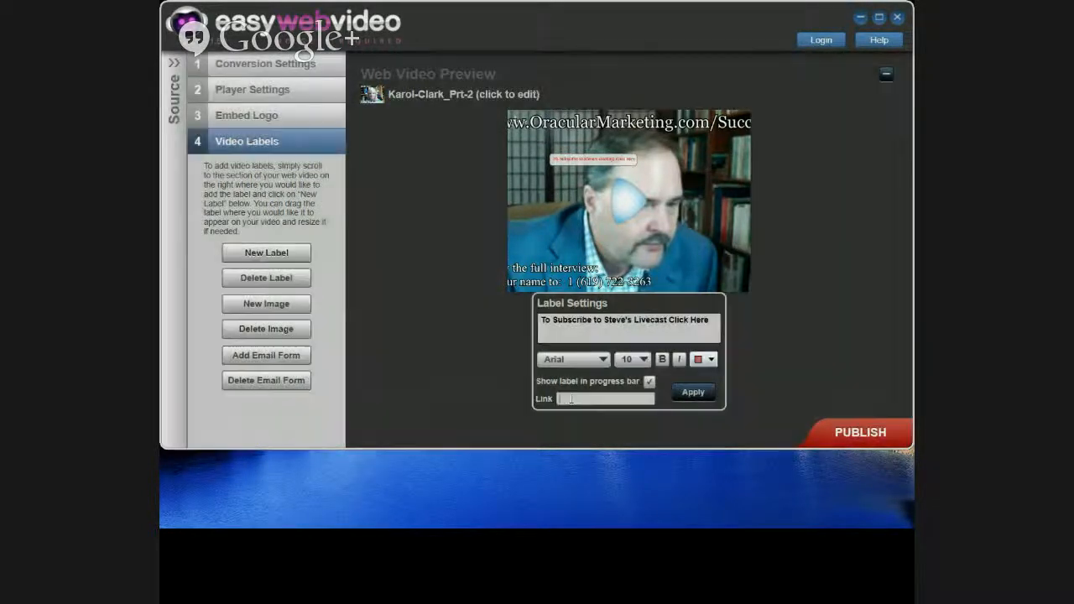
right_click(570, 400)
left_click(603, 443)
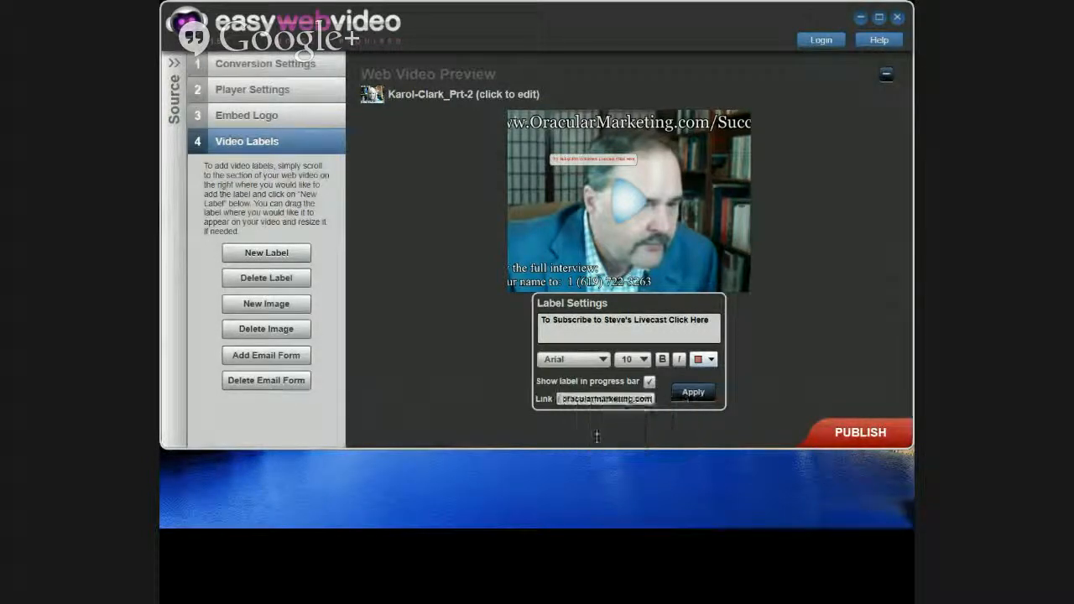
left_click_drag(571, 409, 553, 408)
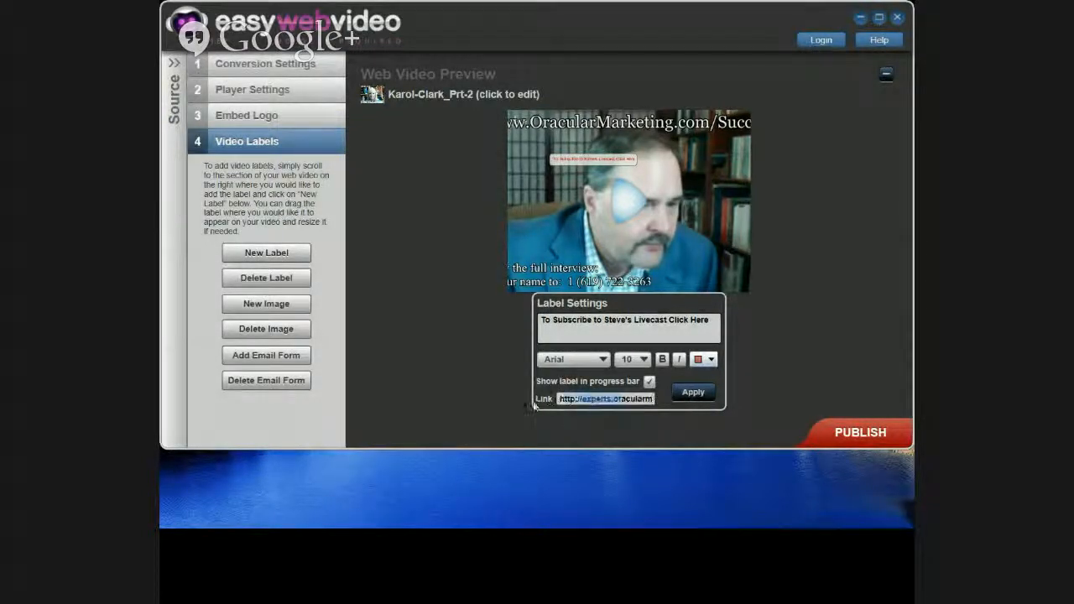
left_click(579, 401)
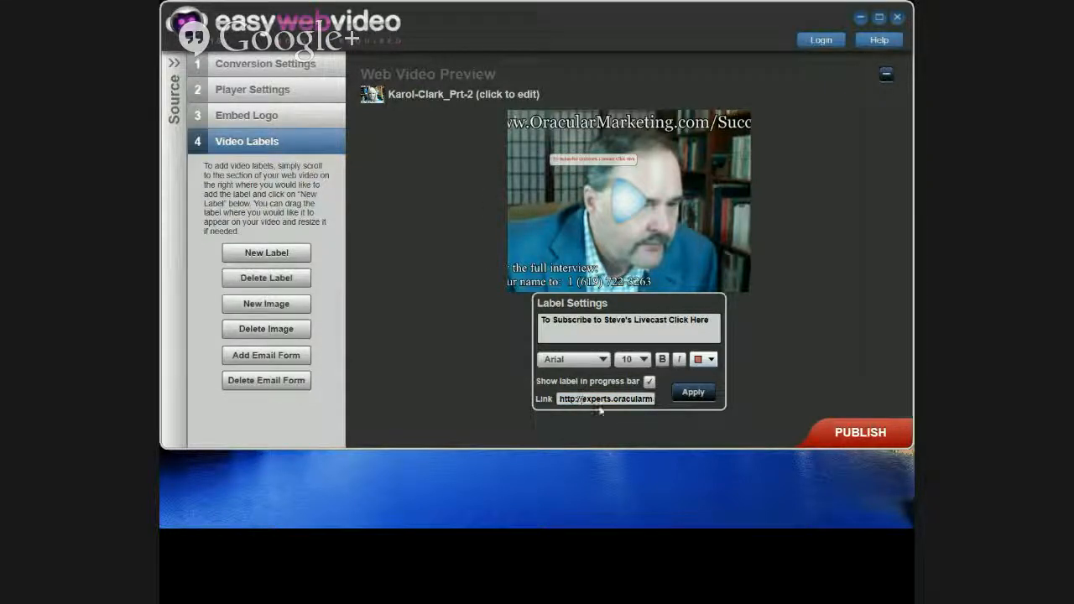
left_click_drag(600, 403, 677, 410)
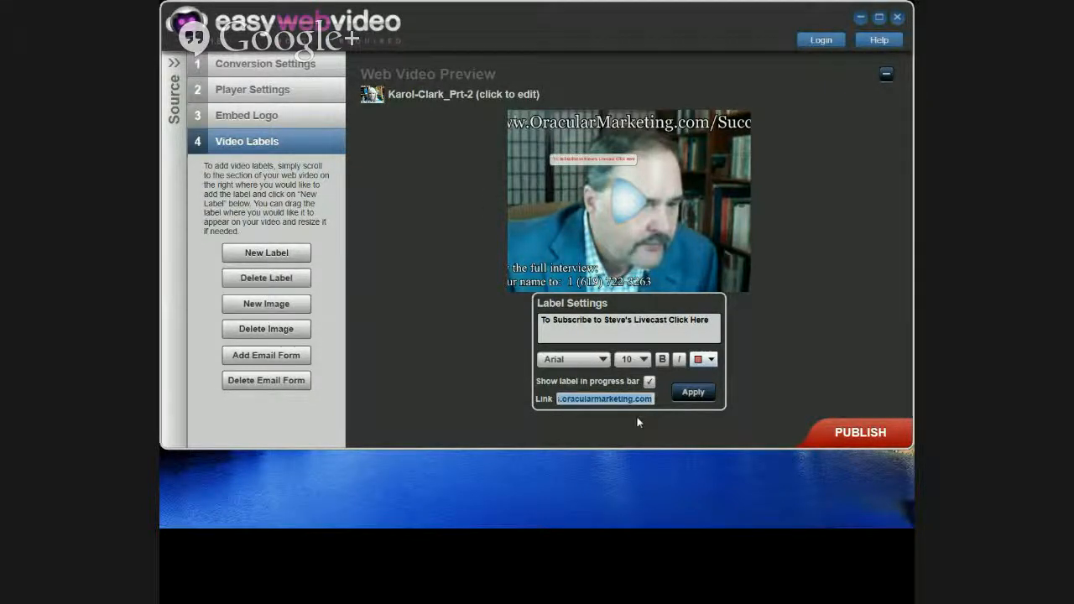
left_click(646, 404)
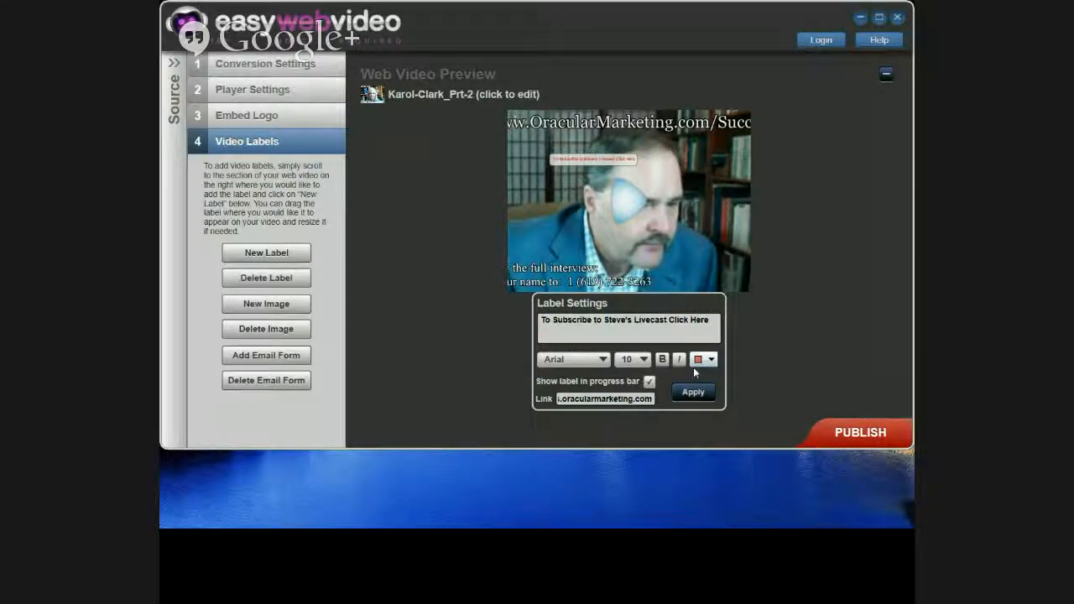
mouse_move(625, 281)
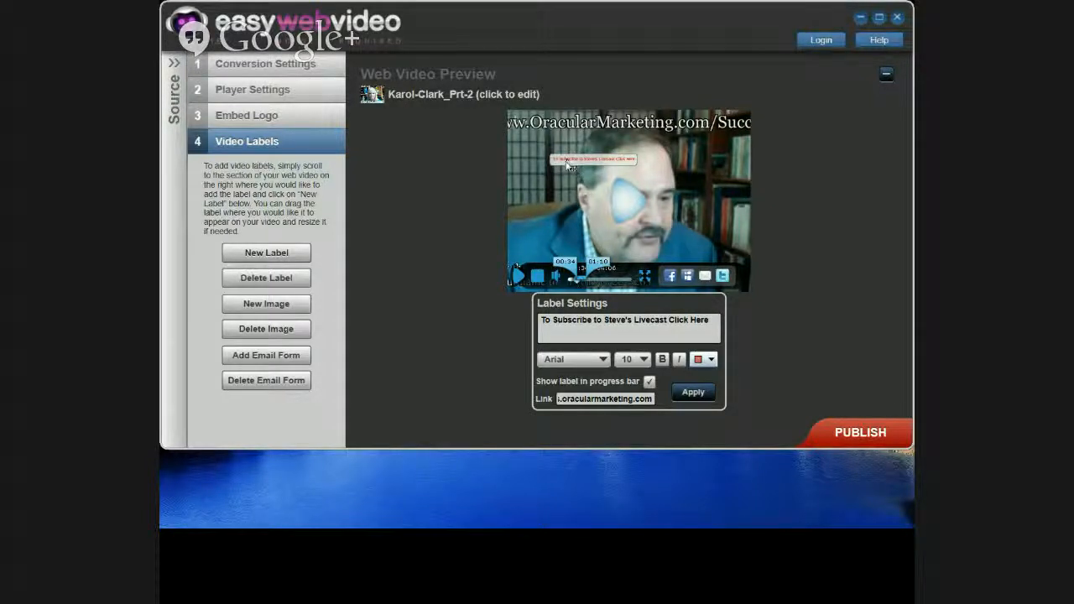
Step: Drag the red subscribe label toward the upper right and widen it into one line
left_click_drag(568, 166, 674, 221)
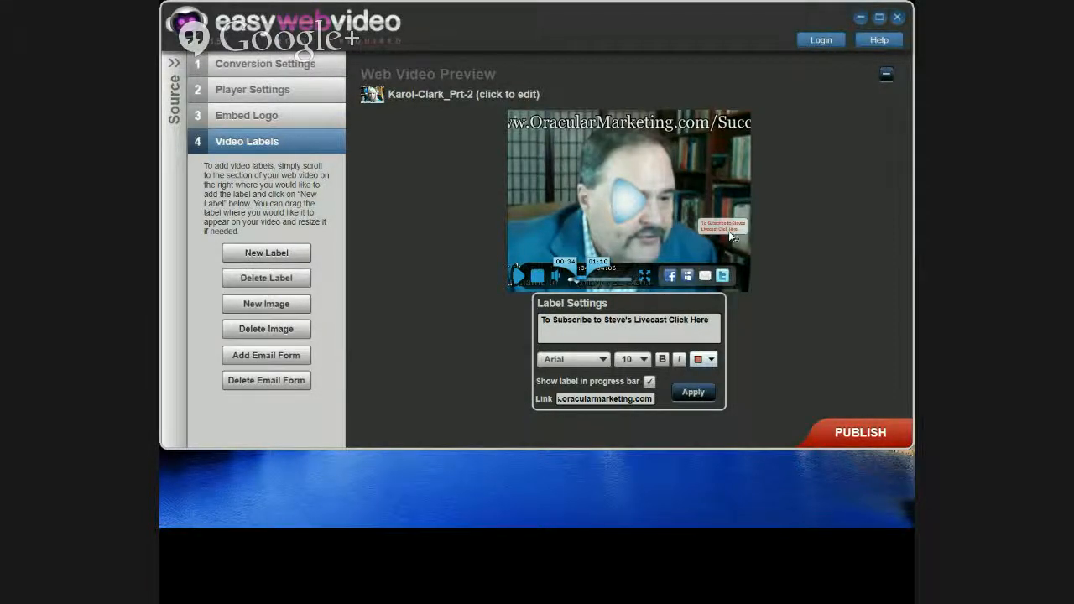
left_click_drag(728, 231, 635, 148)
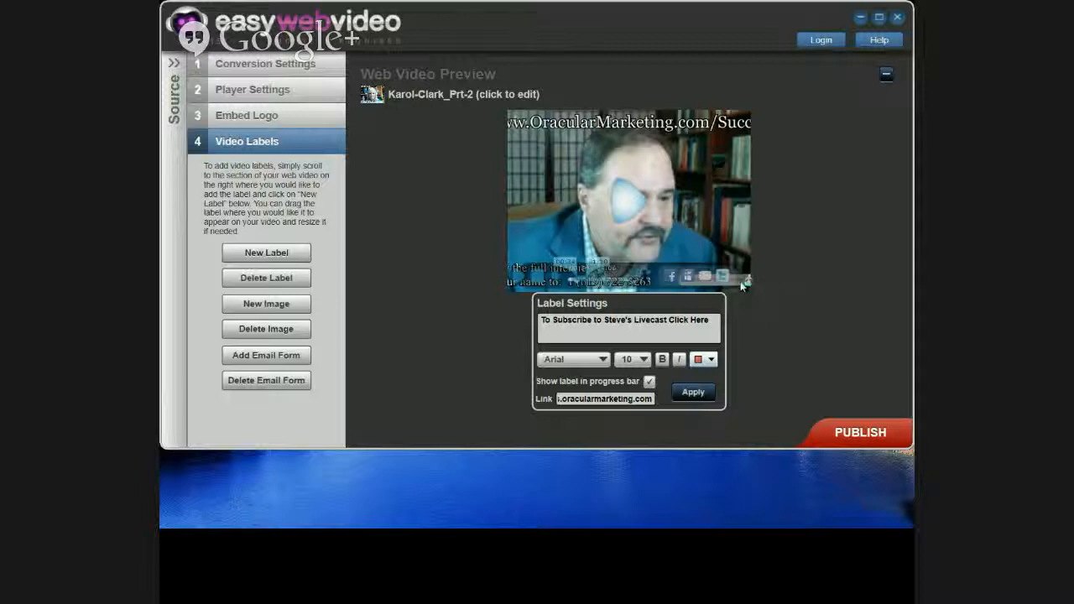
Step: Move the red subscribe label to the video's top right and apply the settings
left_click(705, 278)
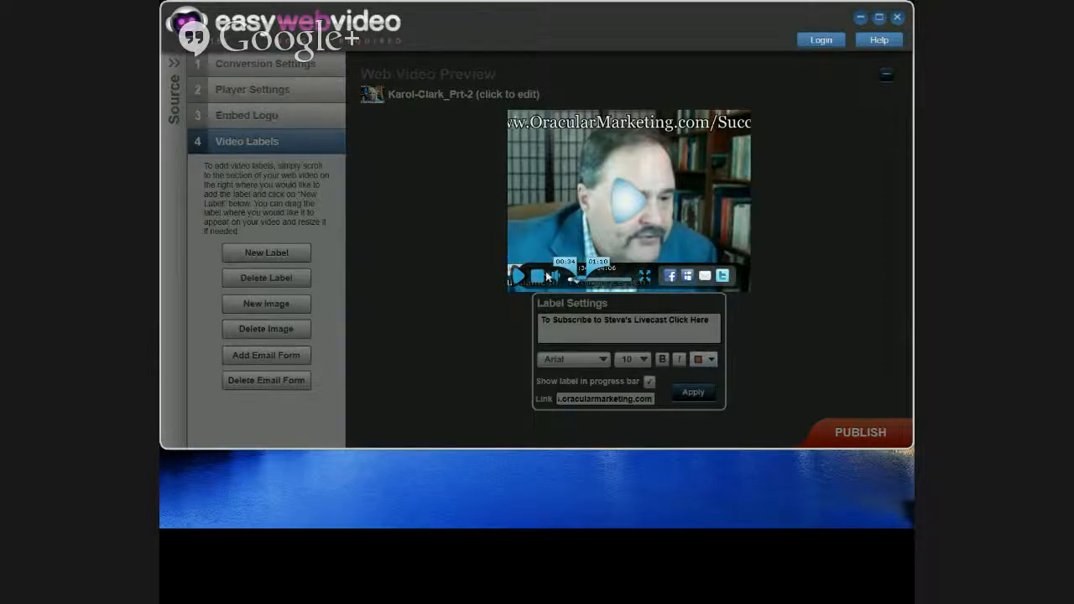
left_click_drag(547, 276, 665, 198)
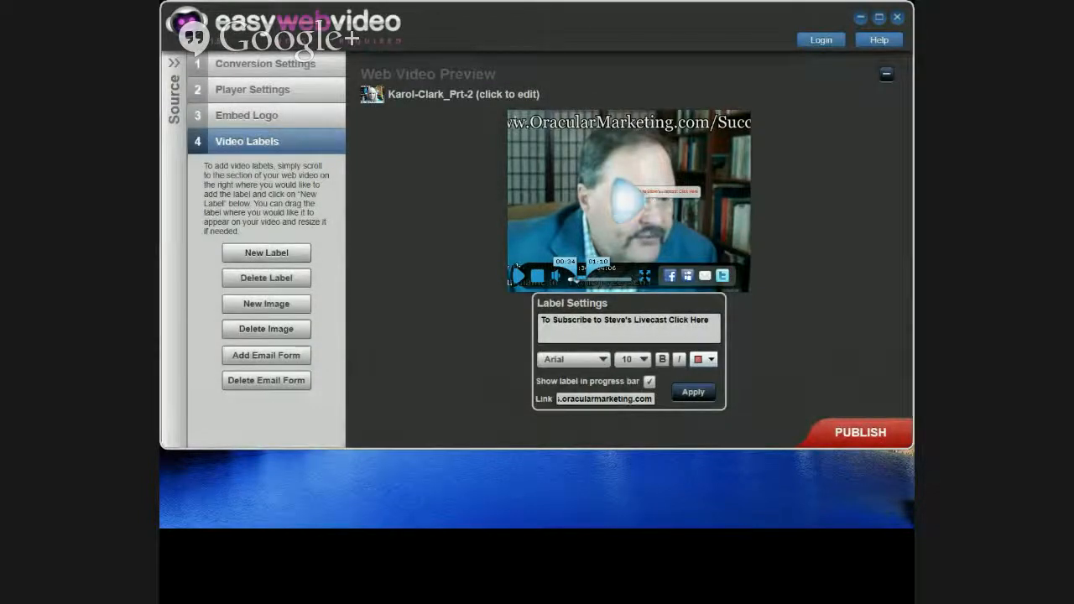
left_click_drag(667, 191, 675, 138)
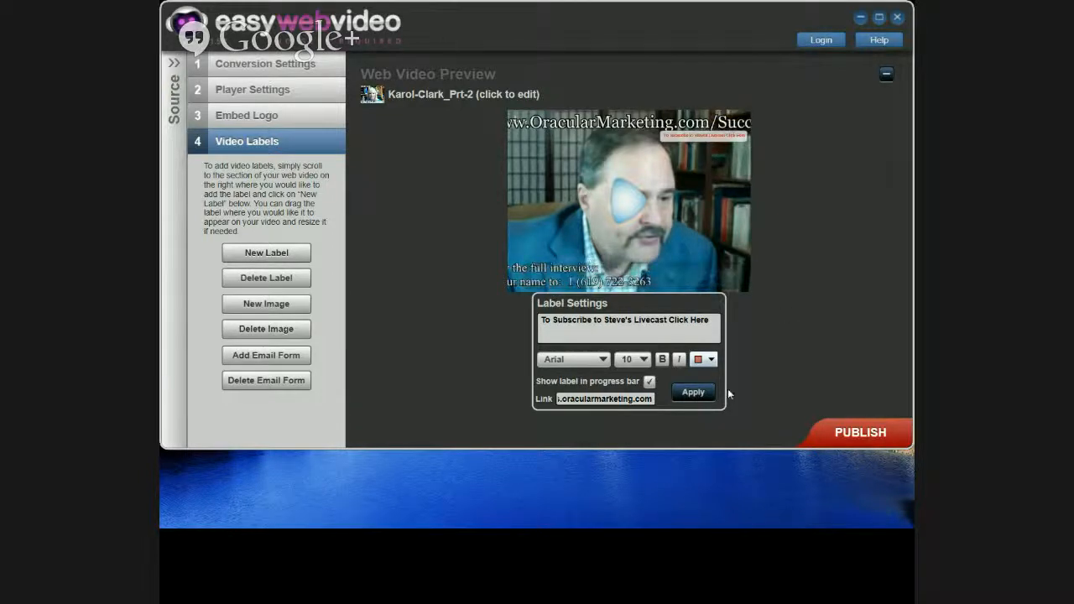
left_click(691, 392)
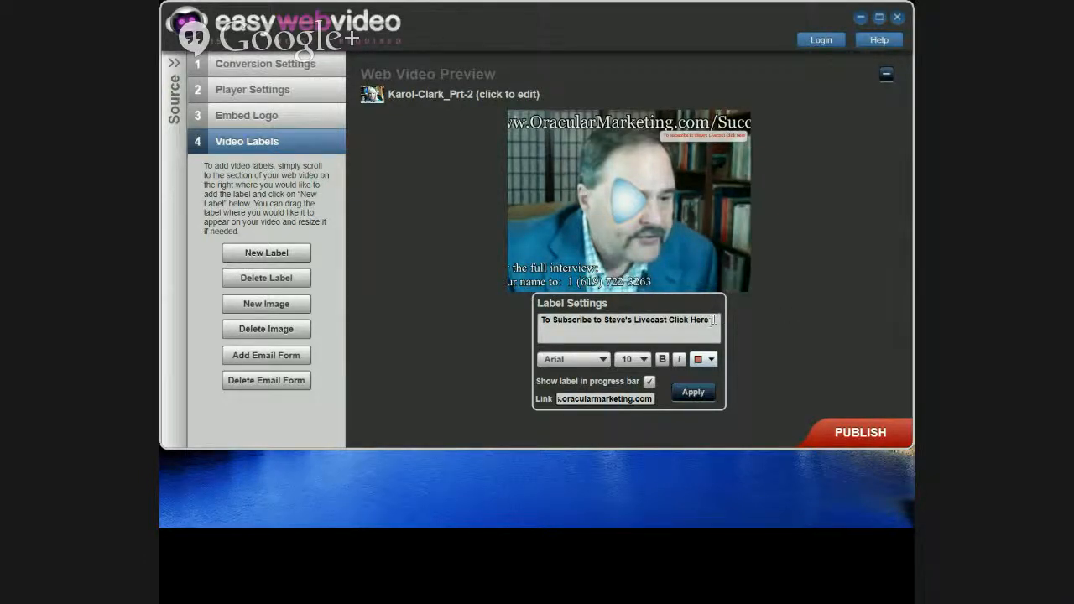
Step: Copy the subscribe label text, reapply the label settings, and seek the preview to the CFWLS slide
left_click_drag(713, 320, 504, 320)
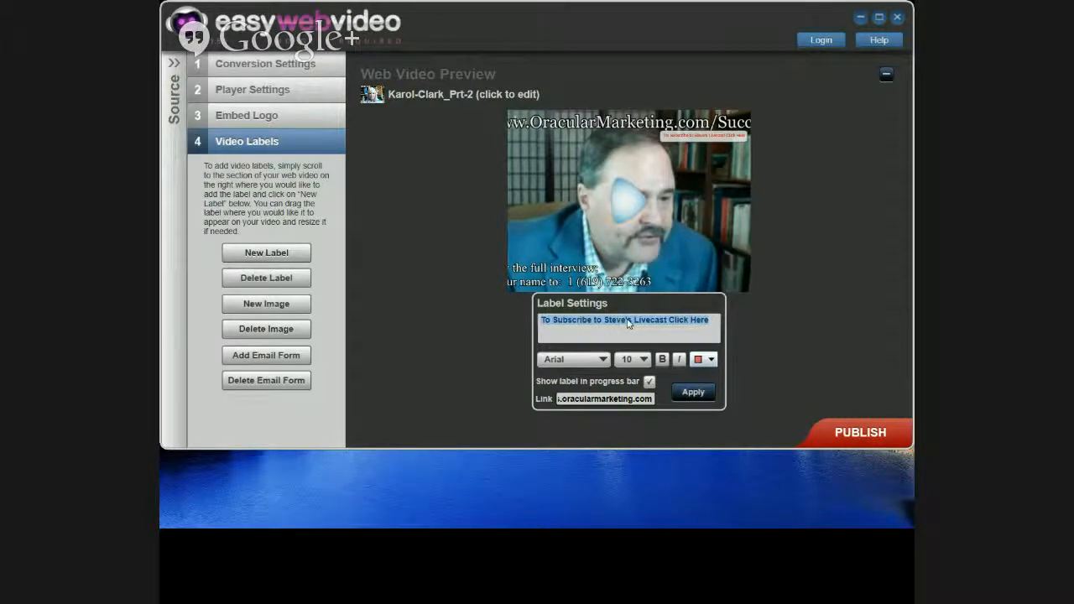
right_click(628, 323)
left_click(662, 349)
left_click(694, 399)
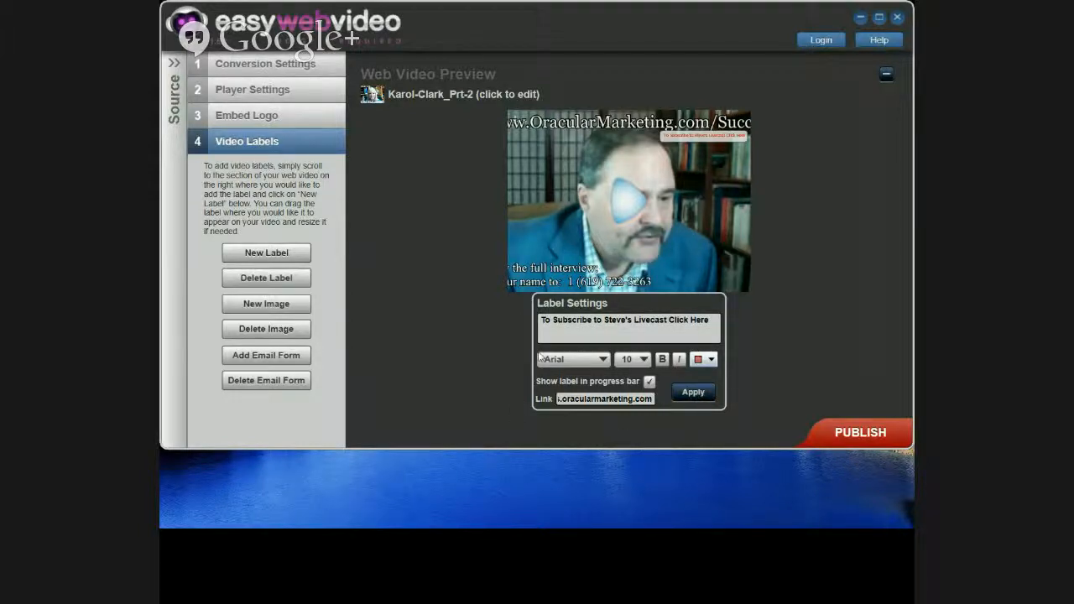
mouse_move(749, 276)
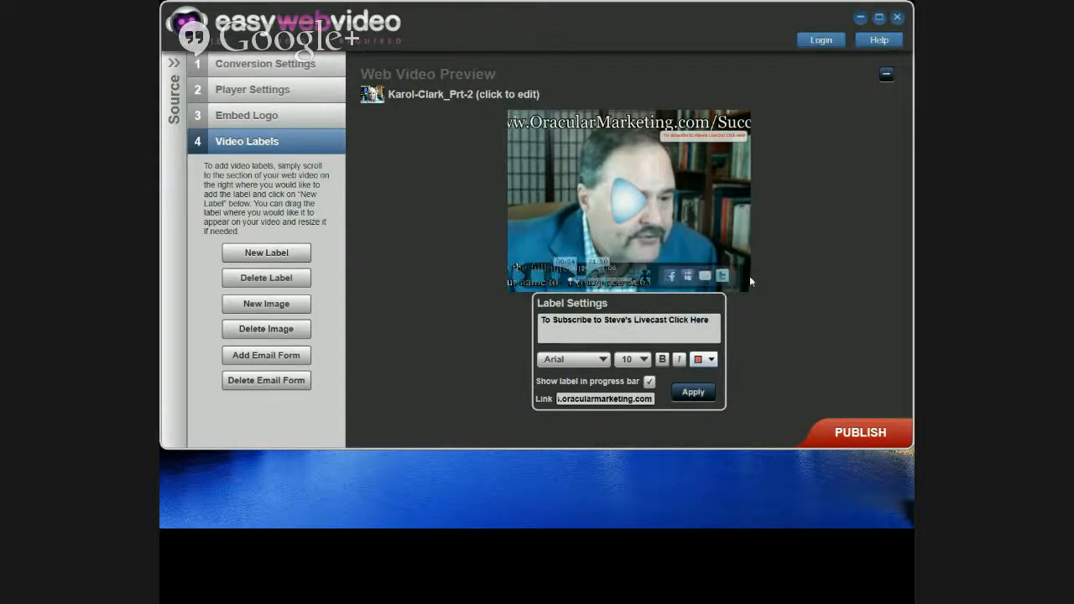
left_click(621, 286)
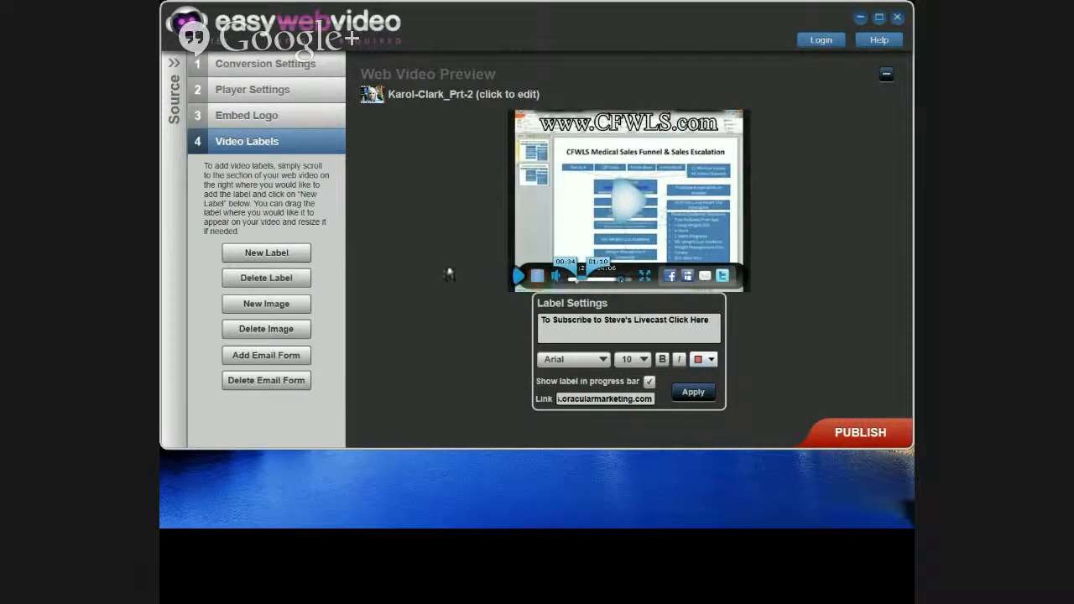
Step: Create a new label with the copied subscribe text and the oracularmarketing link pasted in
left_click(254, 254)
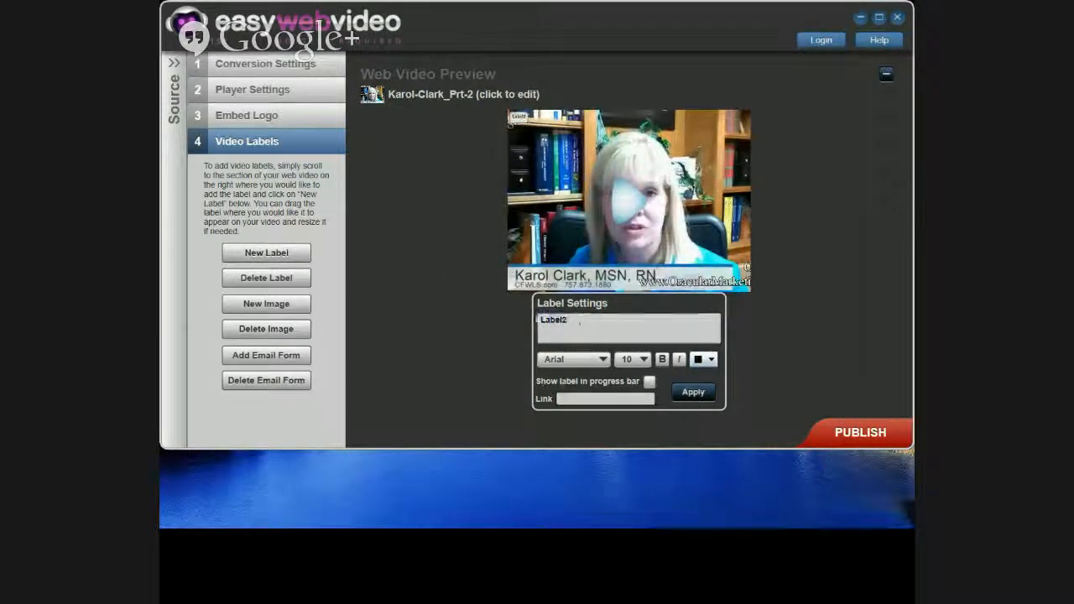
double_click(548, 322)
right_click(548, 322)
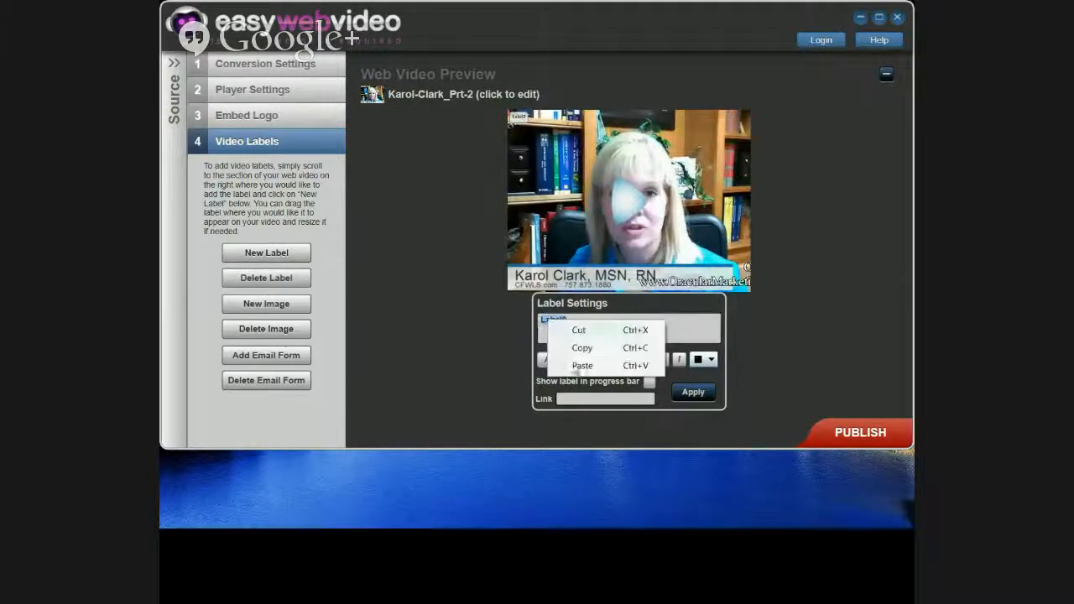
left_click(575, 366)
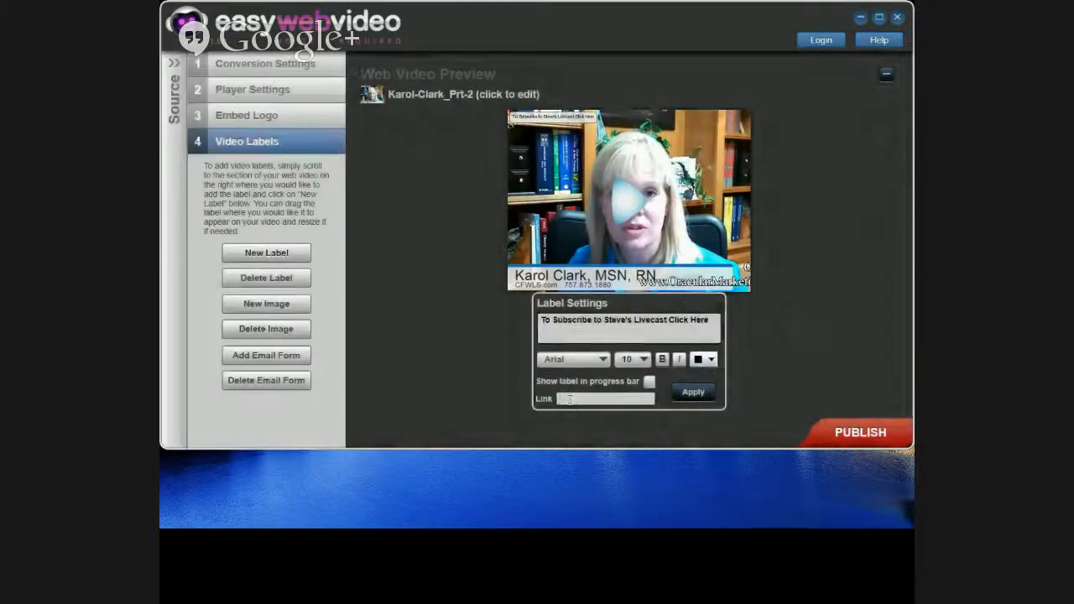
right_click(568, 400)
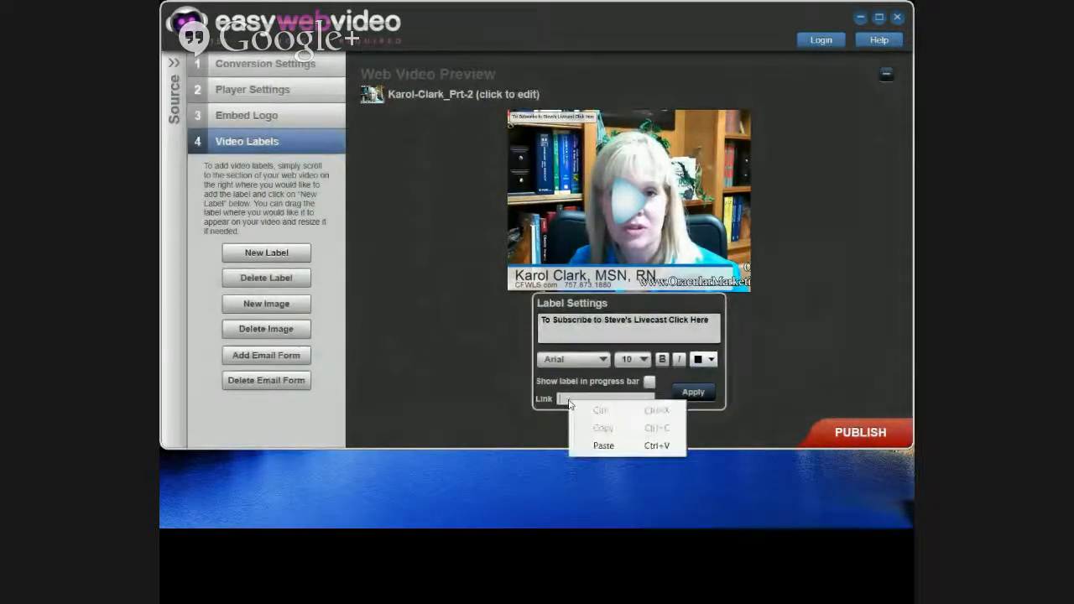
left_click(604, 445)
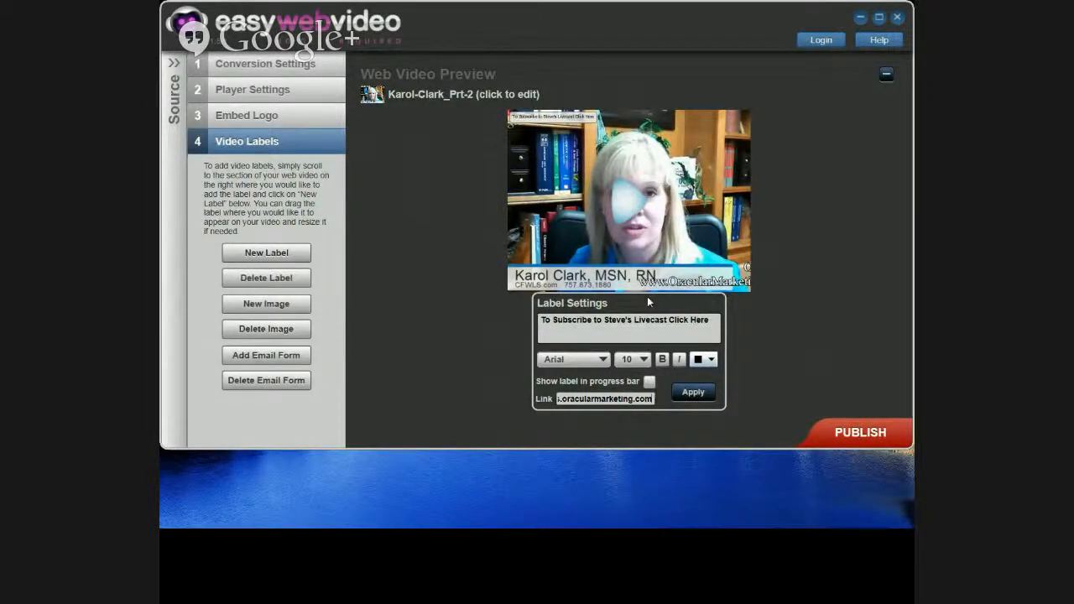
Step: At the CFWLS slide, set the new label to show in the progress bar and apply
mouse_move(651, 291)
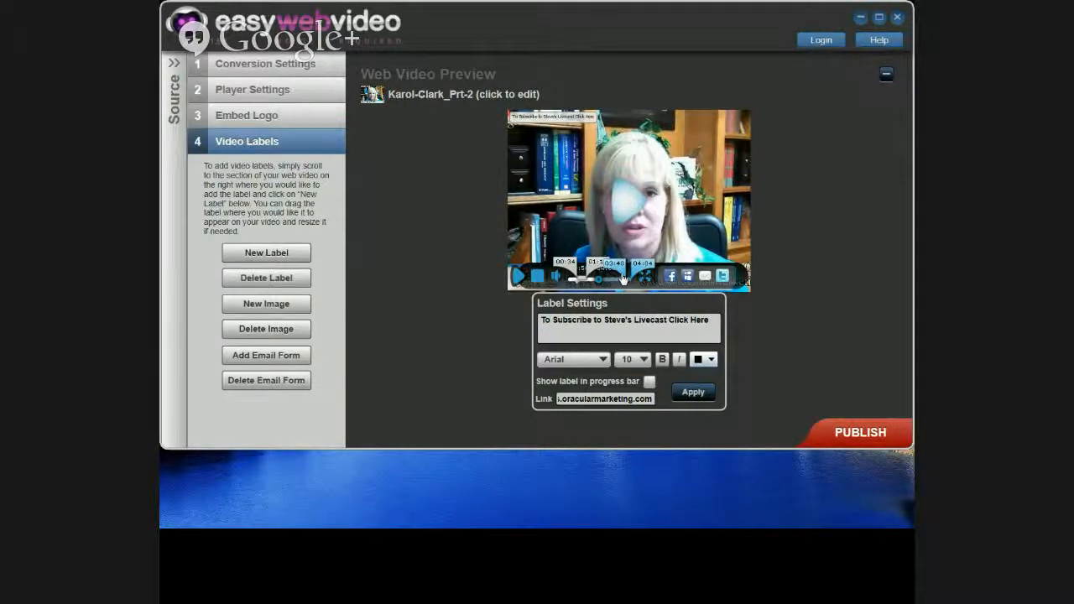
left_click(622, 279)
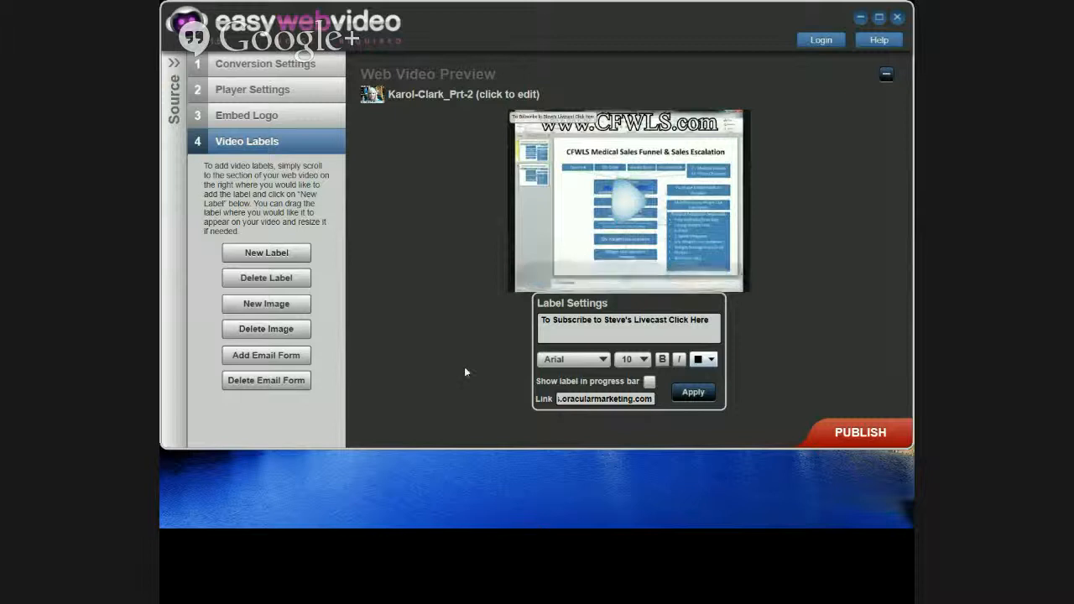
left_click(685, 391)
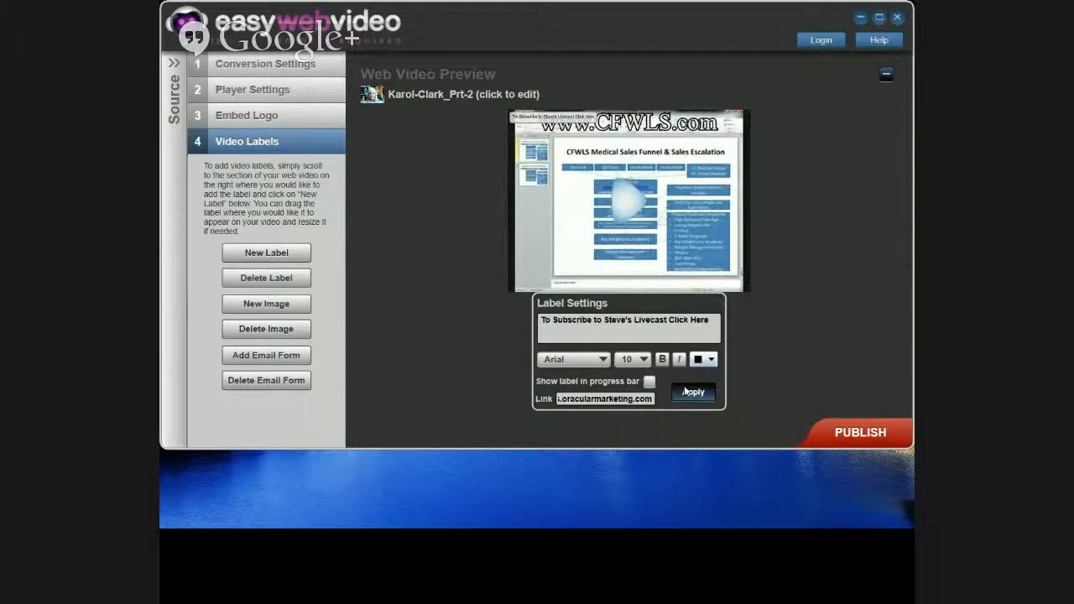
left_click(648, 381)
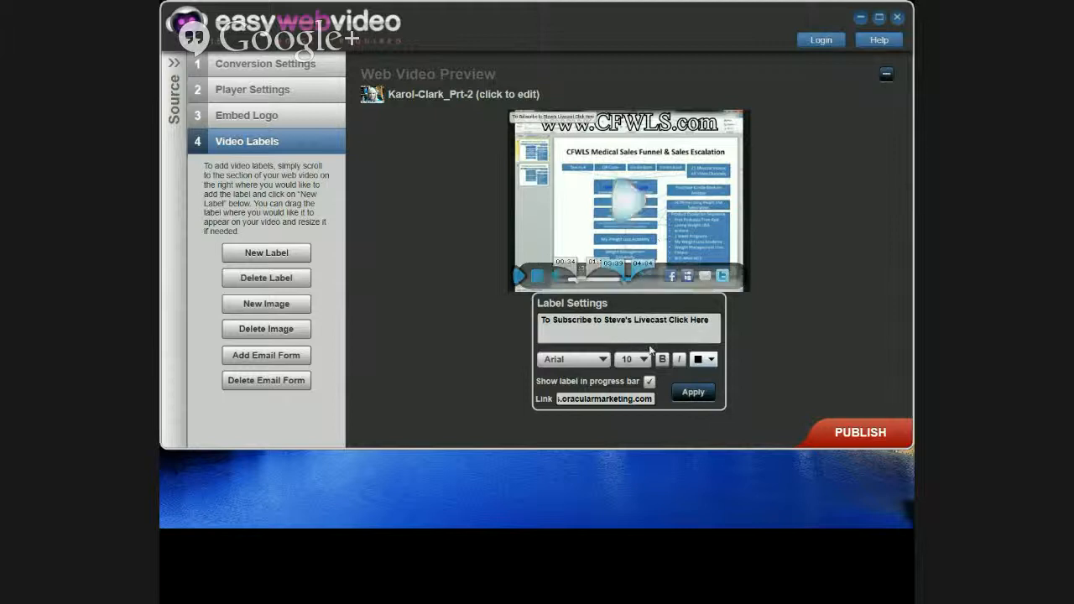
left_click(698, 396)
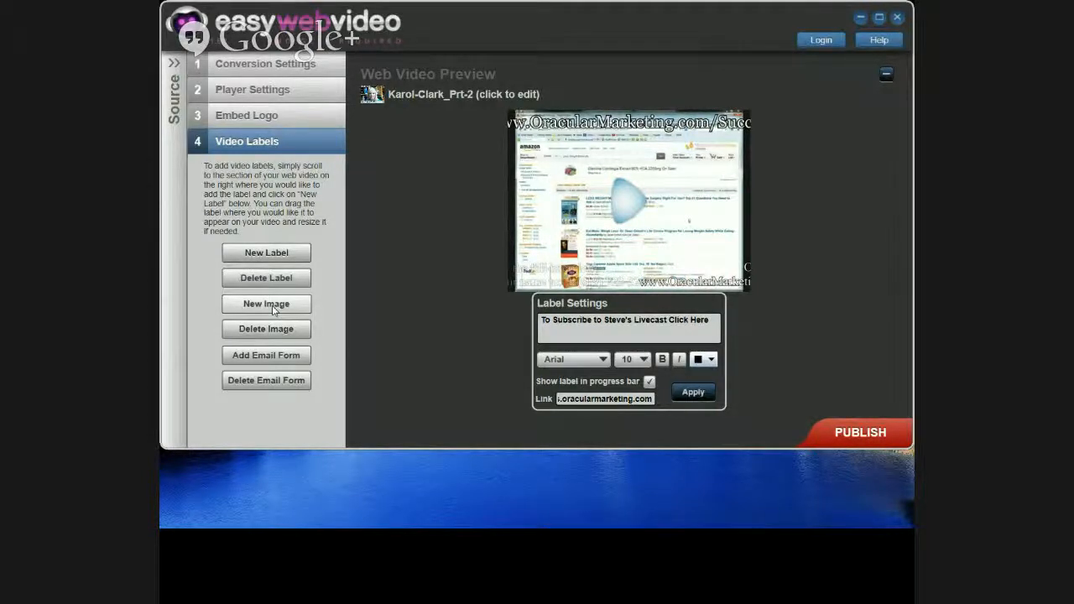
Step: Insert the amazon.jpg button image onto the video
left_click(271, 306)
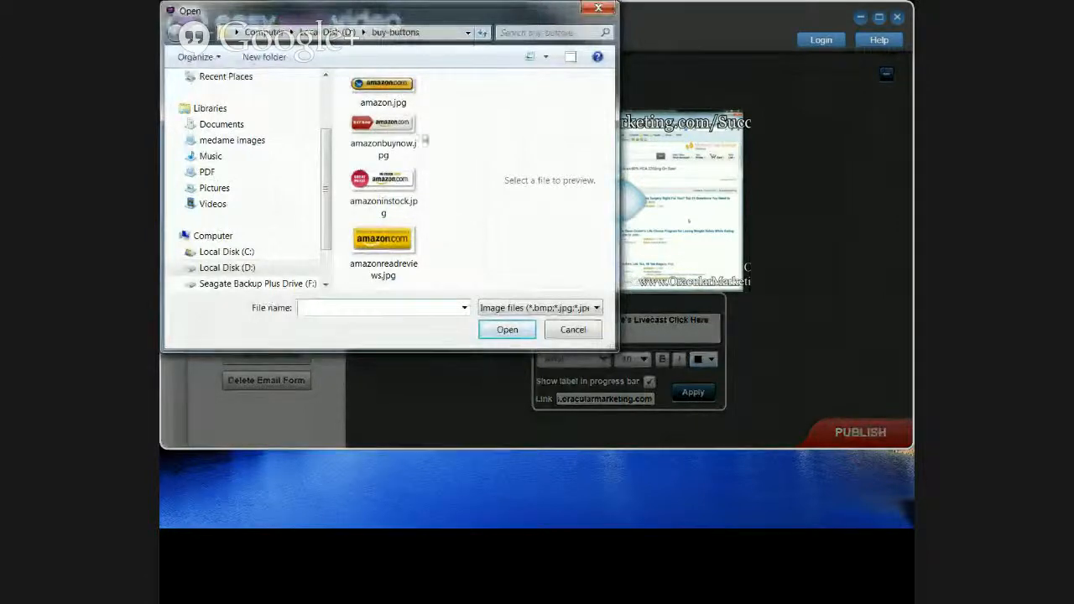
left_click(383, 91)
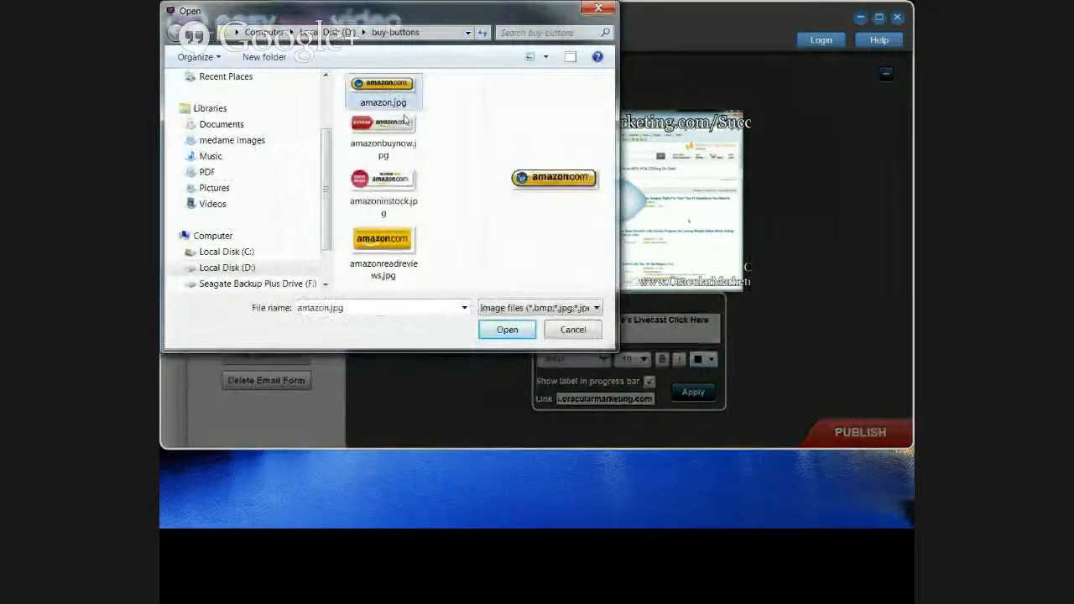
left_click(504, 329)
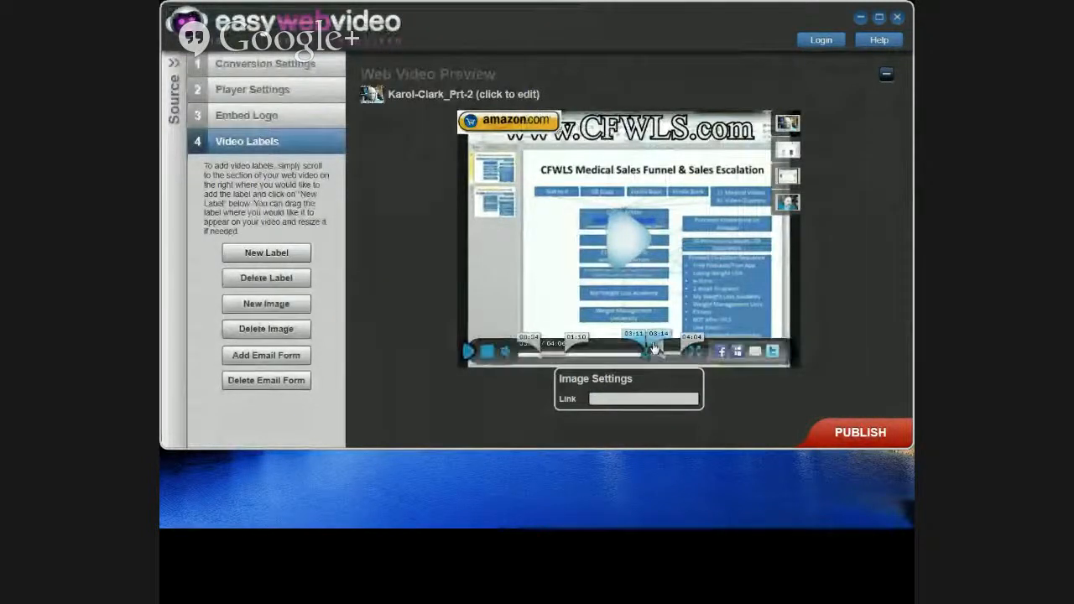
Step: Make the amazon image start at 01:45 and position it at the slide's top right
left_click_drag(644, 348, 580, 351)
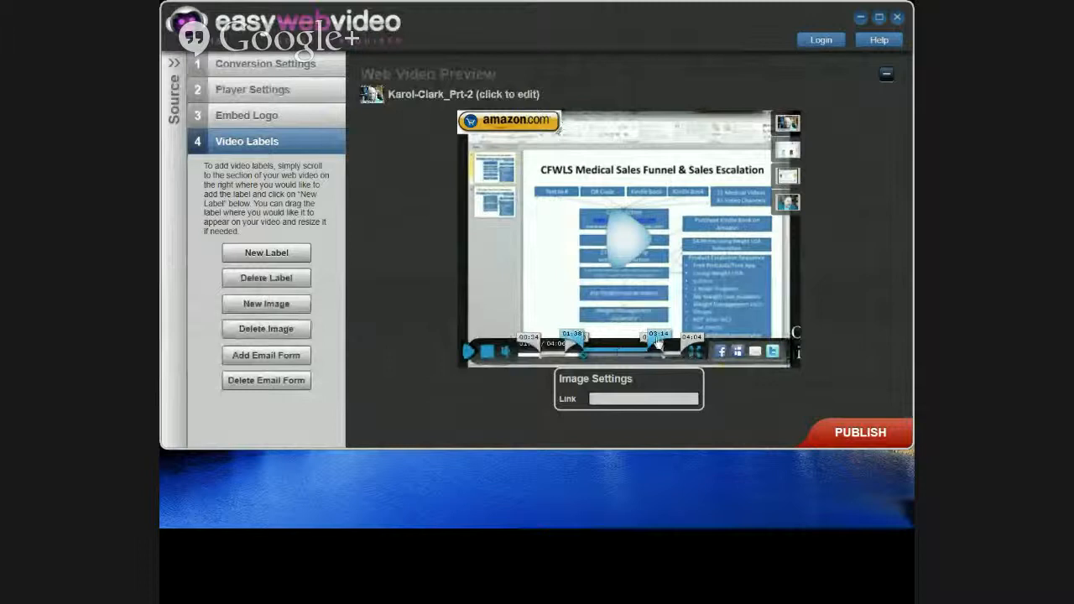
left_click_drag(654, 341, 649, 342)
left_click_drag(580, 350, 656, 339)
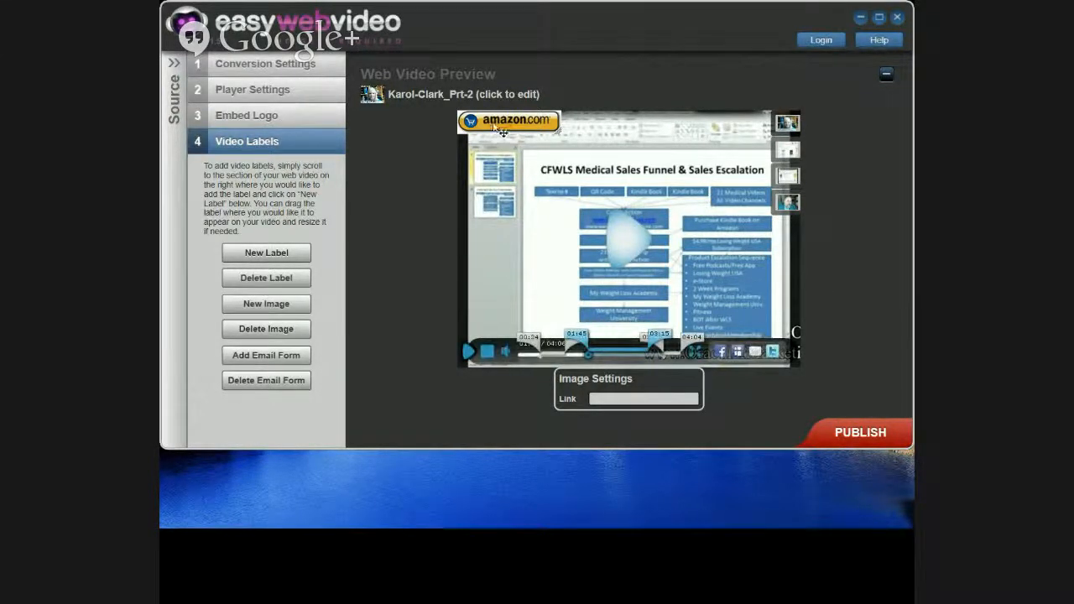
left_click_drag(499, 127, 686, 171)
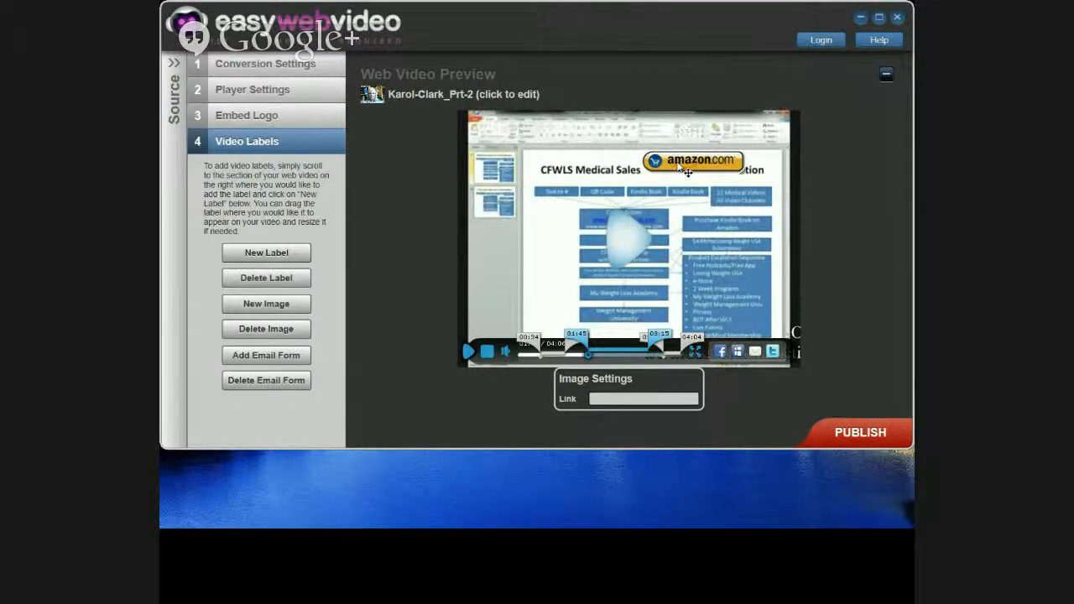
left_click_drag(686, 169, 707, 153)
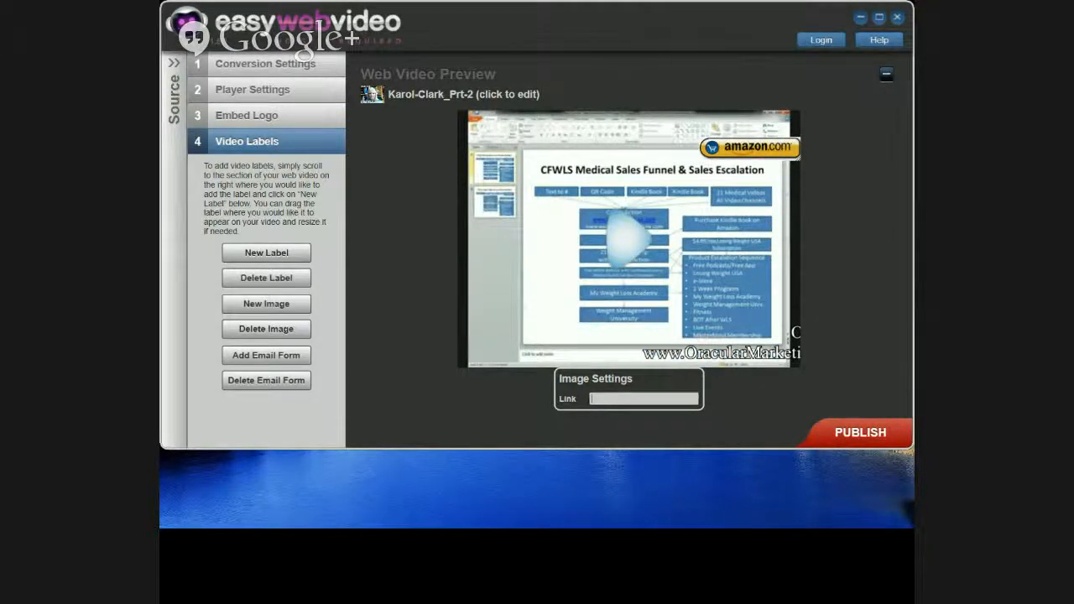
key("alt+Tab")
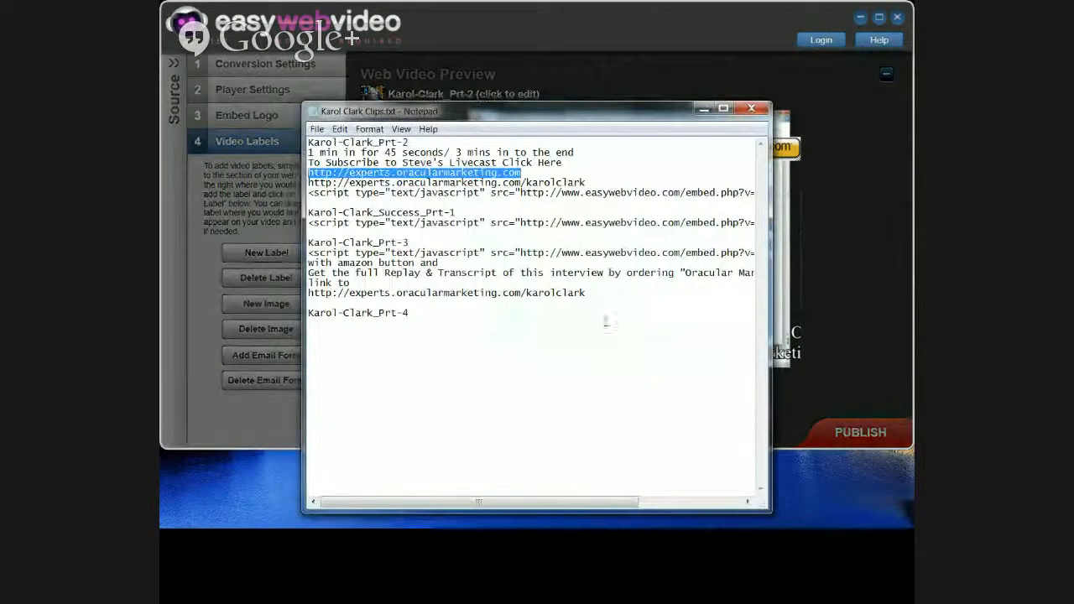
left_click_drag(588, 293, 290, 293)
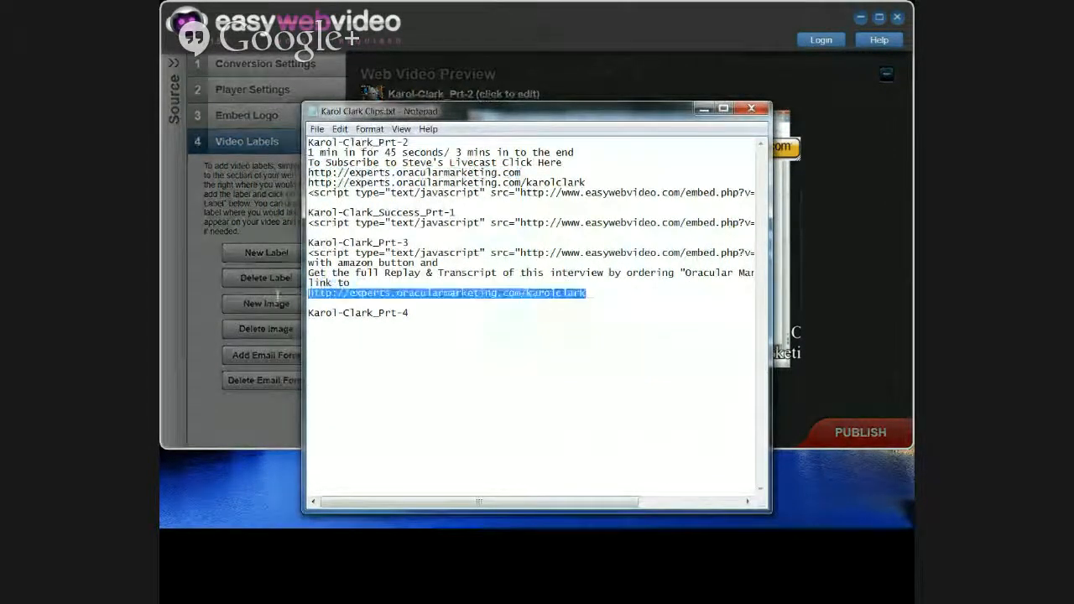
right_click(417, 293)
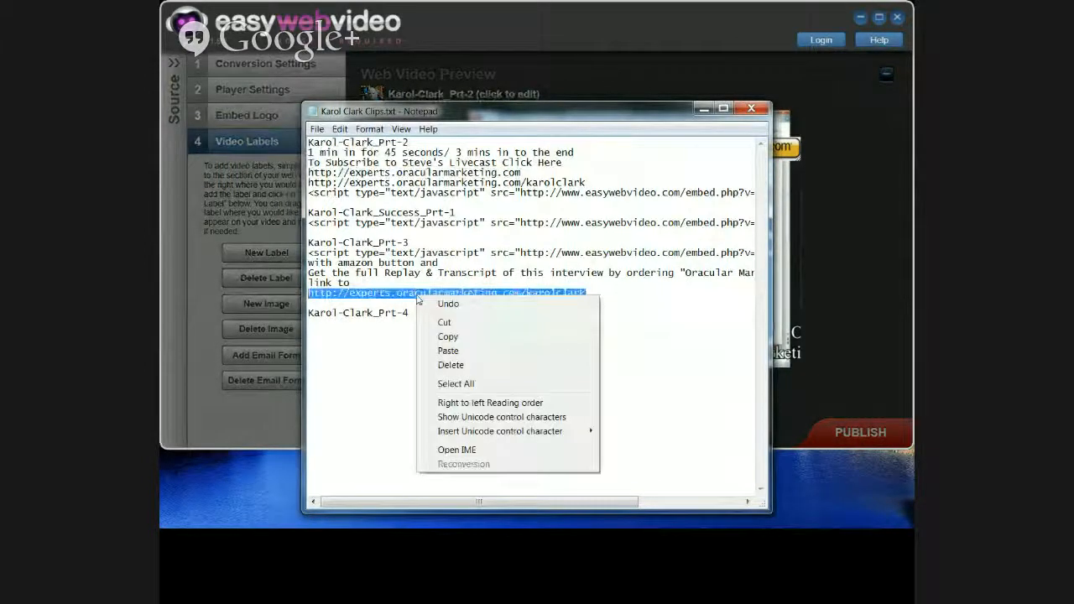
left_click(448, 337)
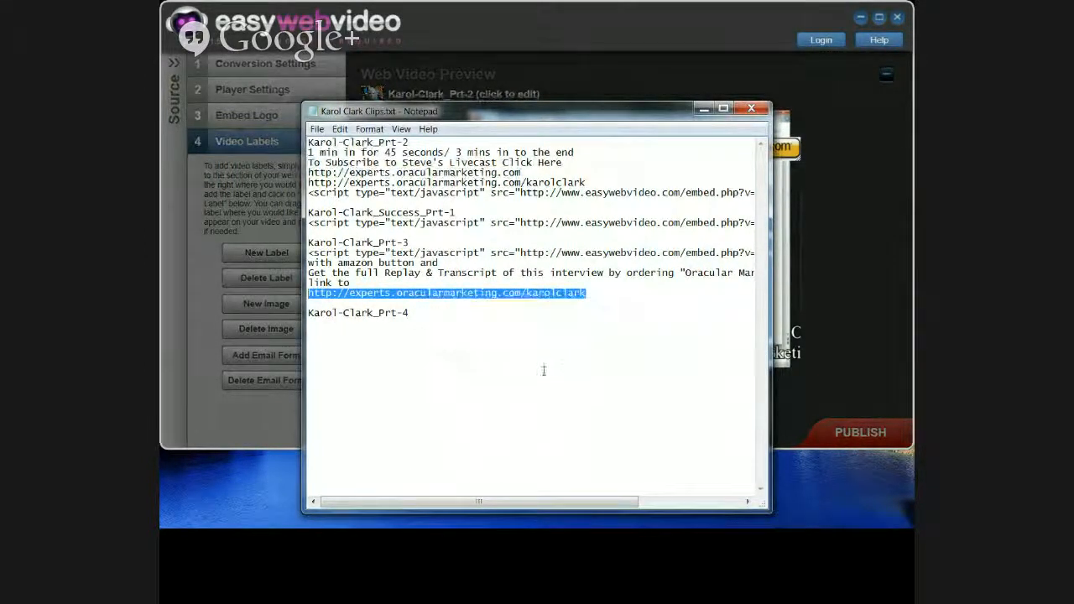
left_click_drag(573, 118, 1, 97)
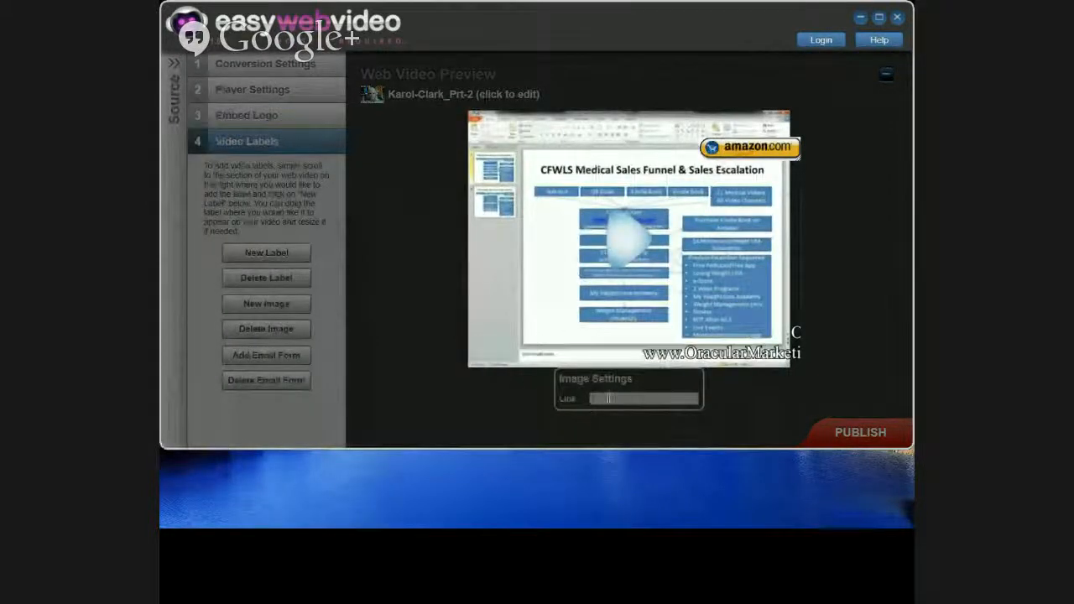
left_click(609, 400)
right_click(609, 400)
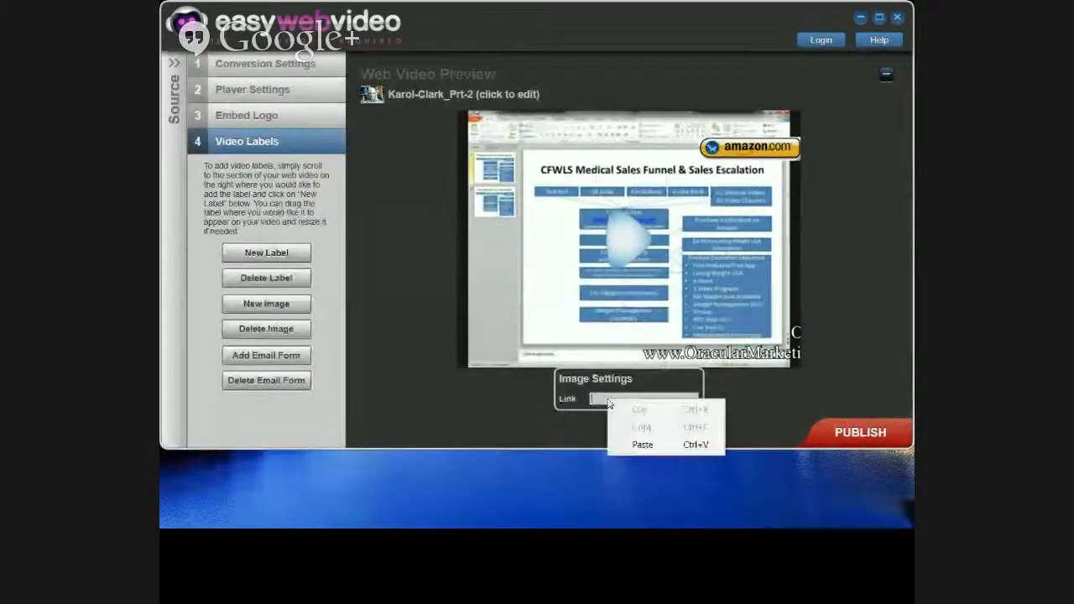
left_click(642, 444)
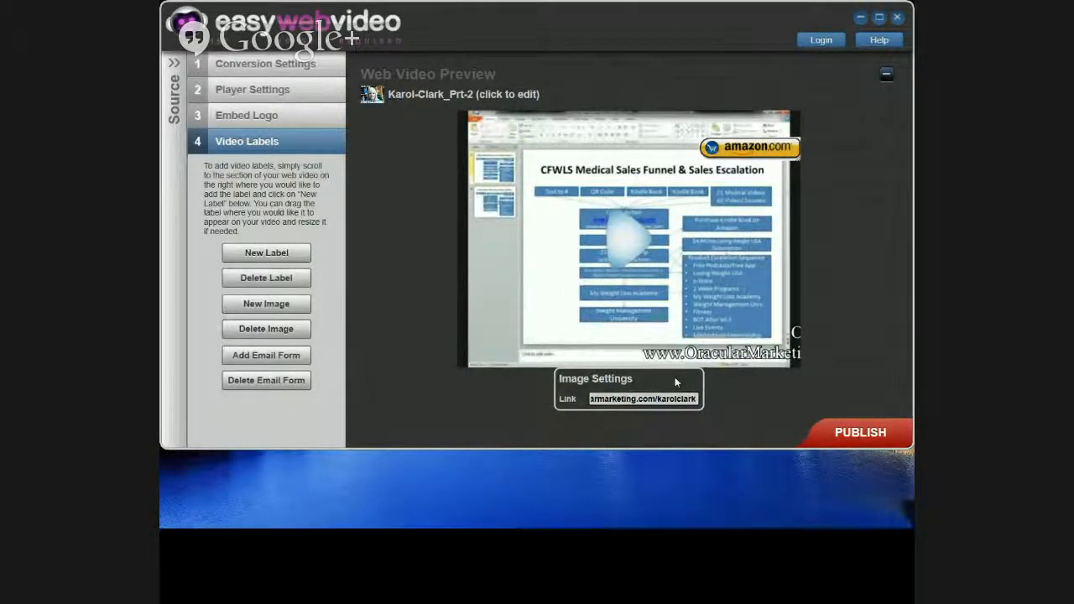
mouse_move(635, 361)
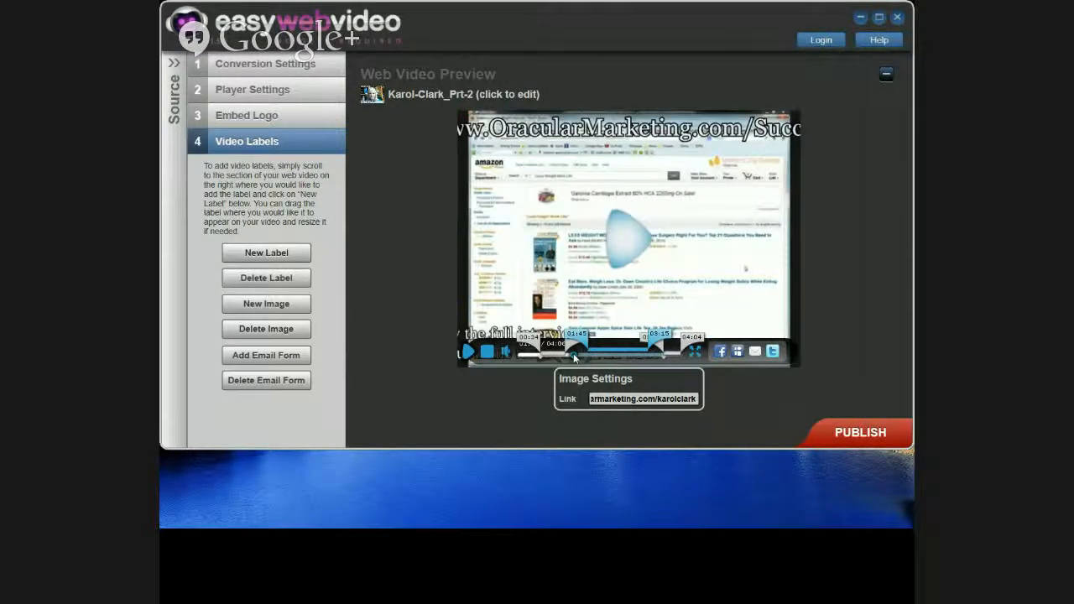
Step: Add Label3 shown in the progress bar, drag it onto the video, and bring Notepad back
left_click(265, 254)
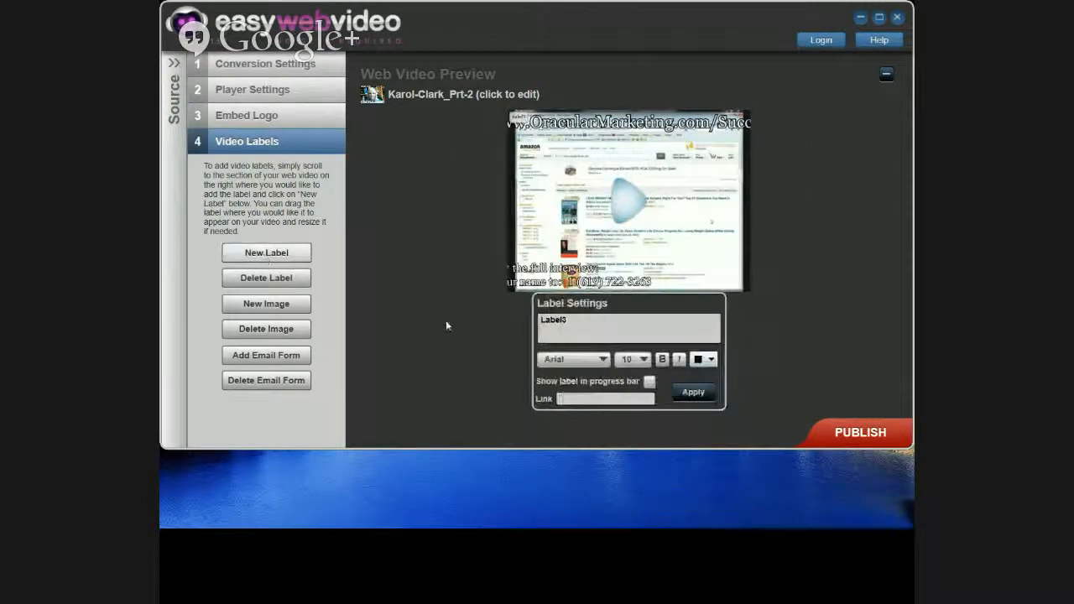
left_click(649, 382)
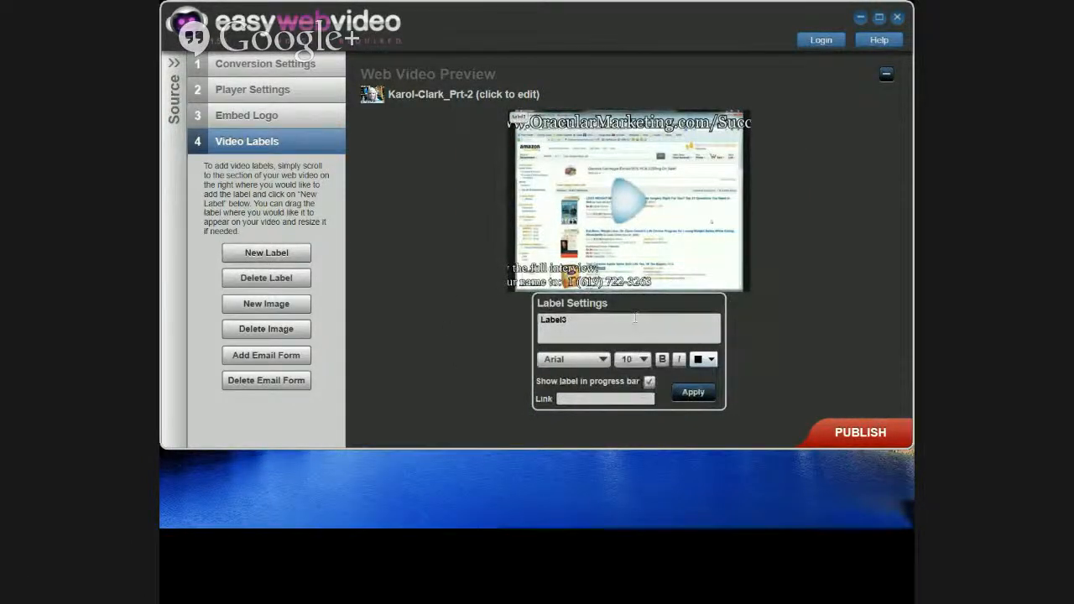
left_click_drag(520, 119, 573, 171)
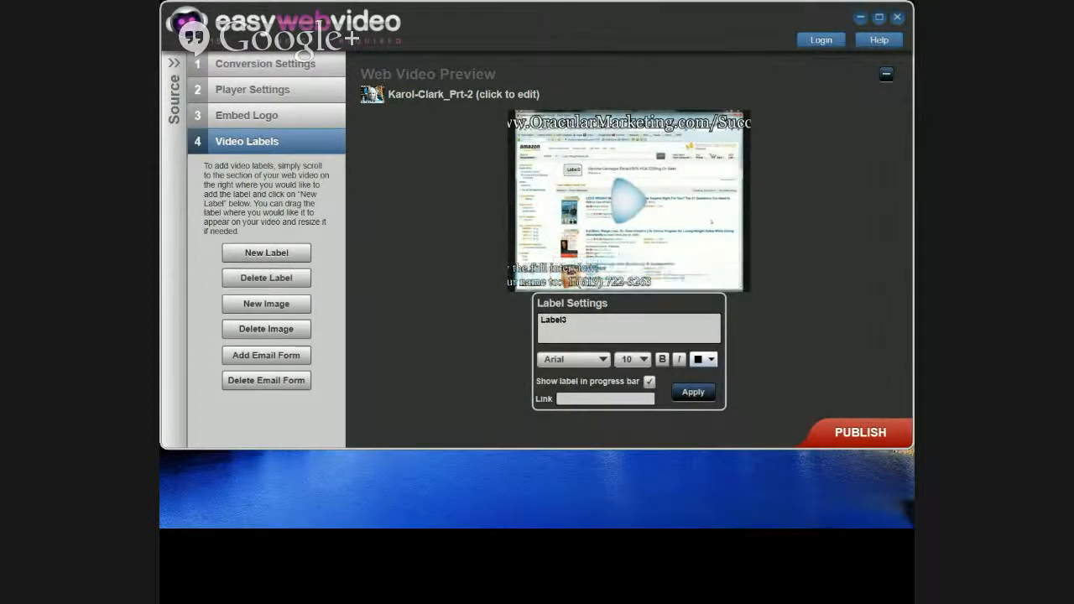
left_click_drag(0, 82, 416, 76)
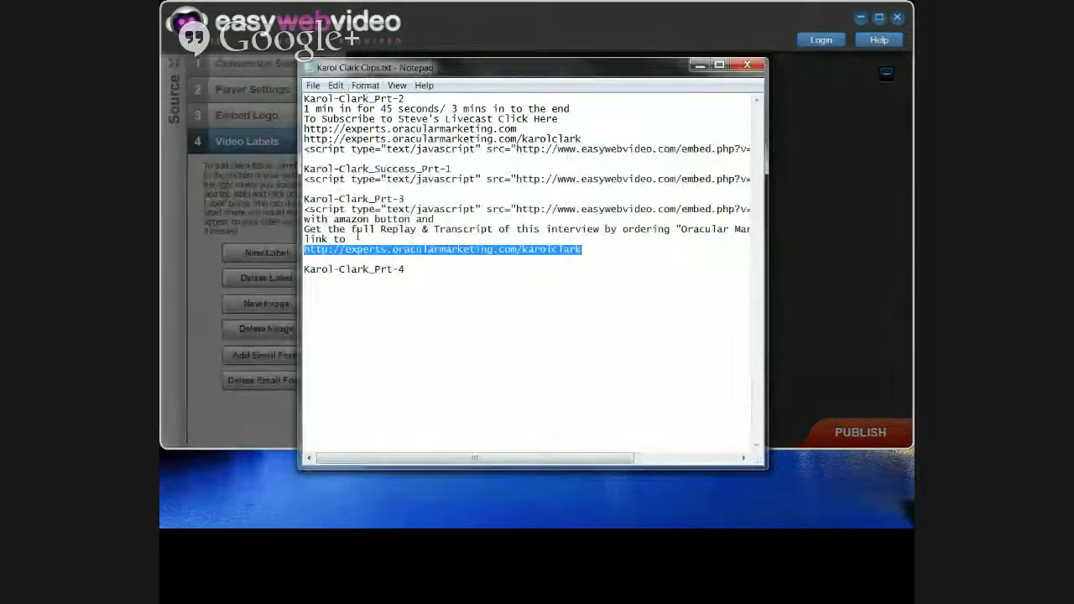
Step: Copy the 'Get the full Replay & Transcript' line from Notepad and return to Easy Web Video
left_click(302, 238)
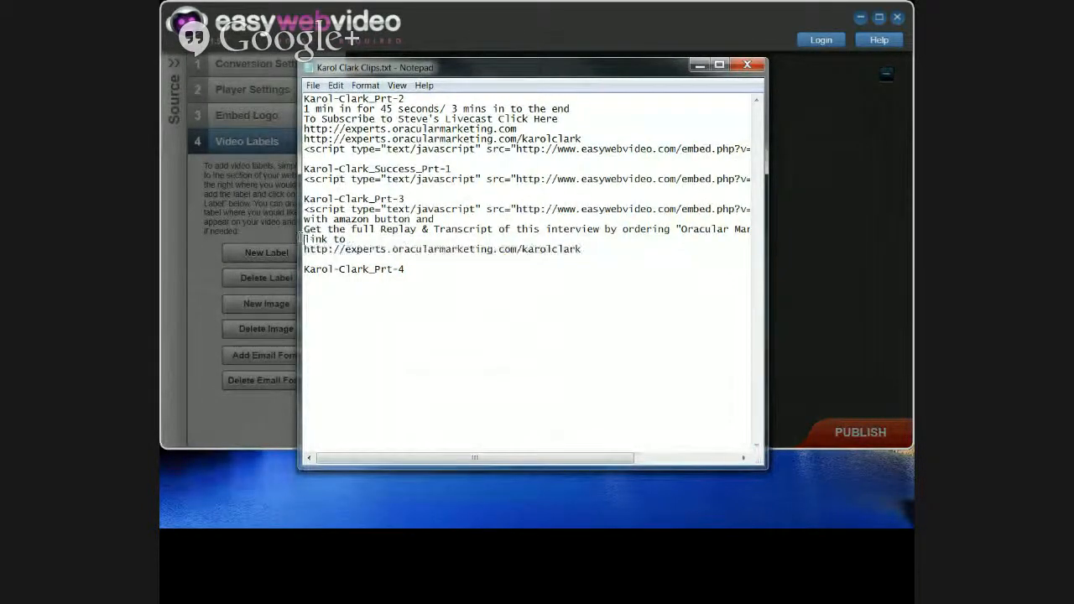
left_click_drag(301, 238, 304, 229)
right_click(309, 229)
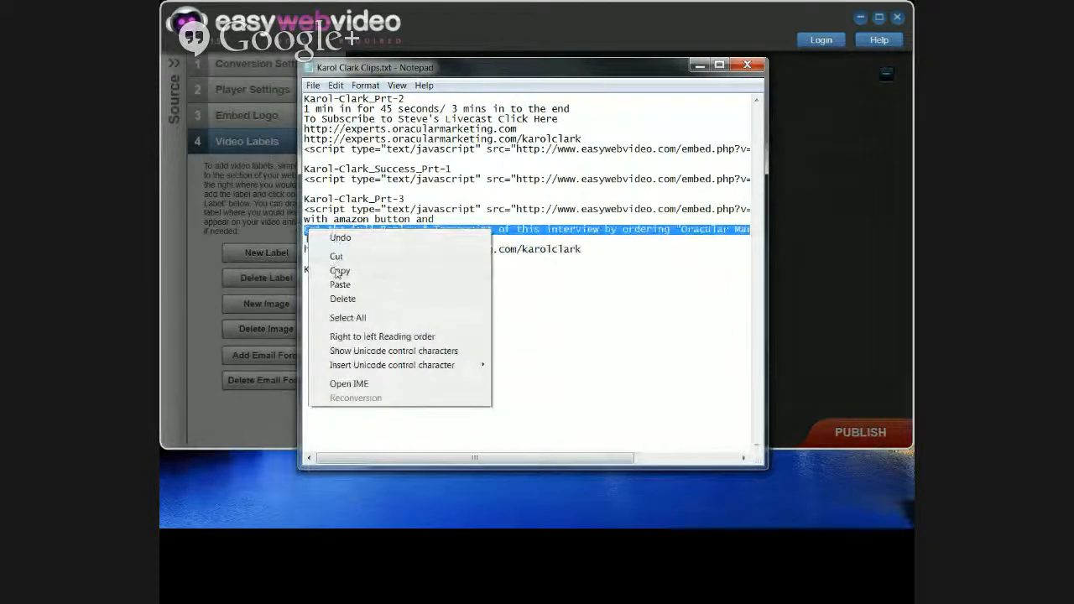
left_click(339, 271)
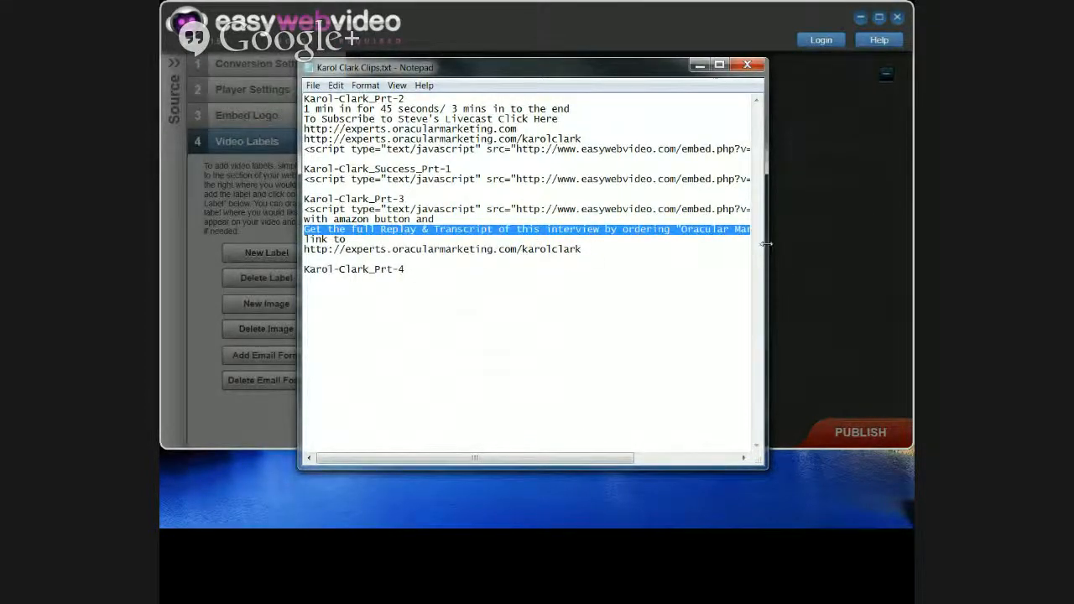
left_click_drag(766, 243, 909, 229)
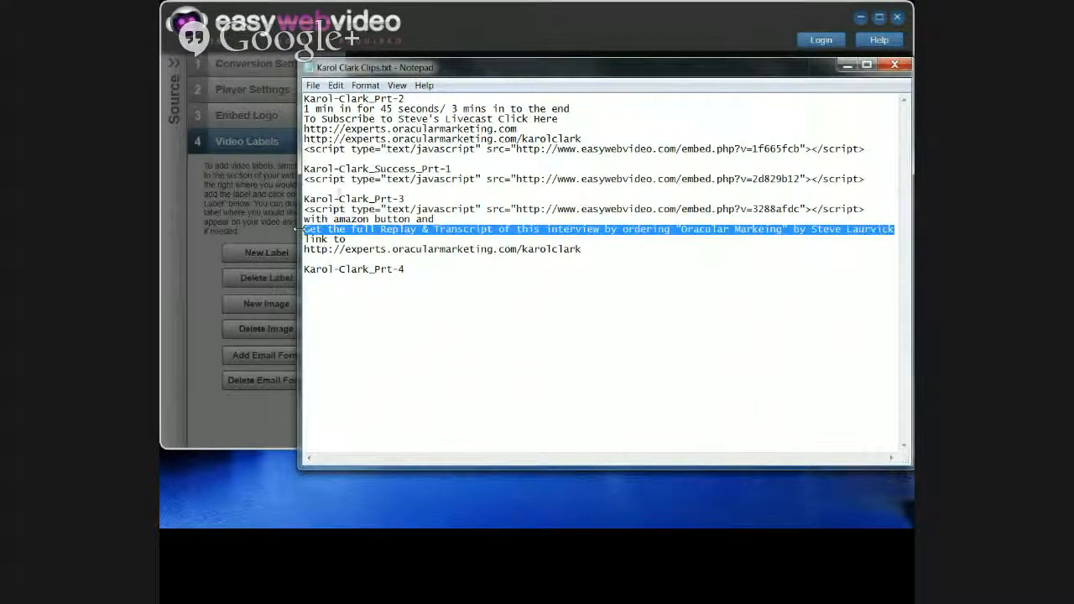
key("alt+Tab")
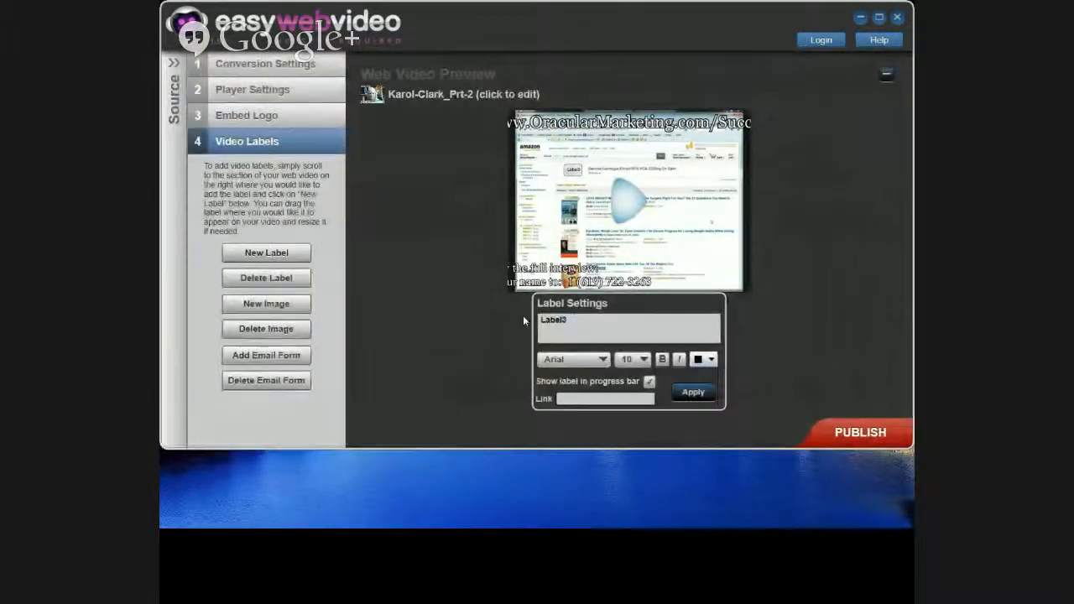
Step: Replace Label3's text with the pasted Replay & Transcript sentence and colour it red
left_click_drag(522, 317, 561, 322)
right_click(558, 323)
left_click(592, 363)
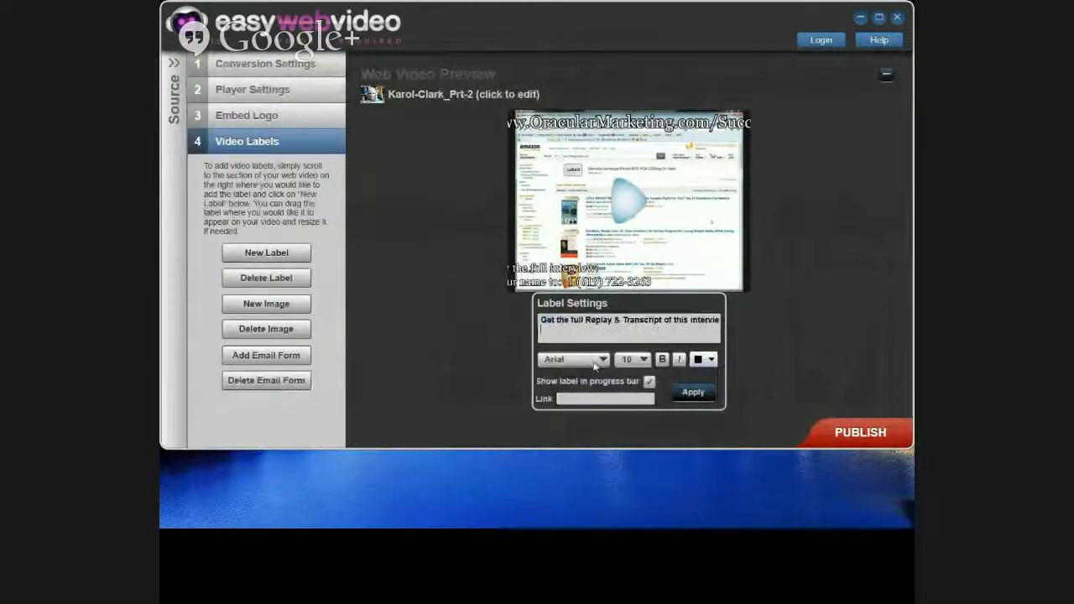
left_click(710, 360)
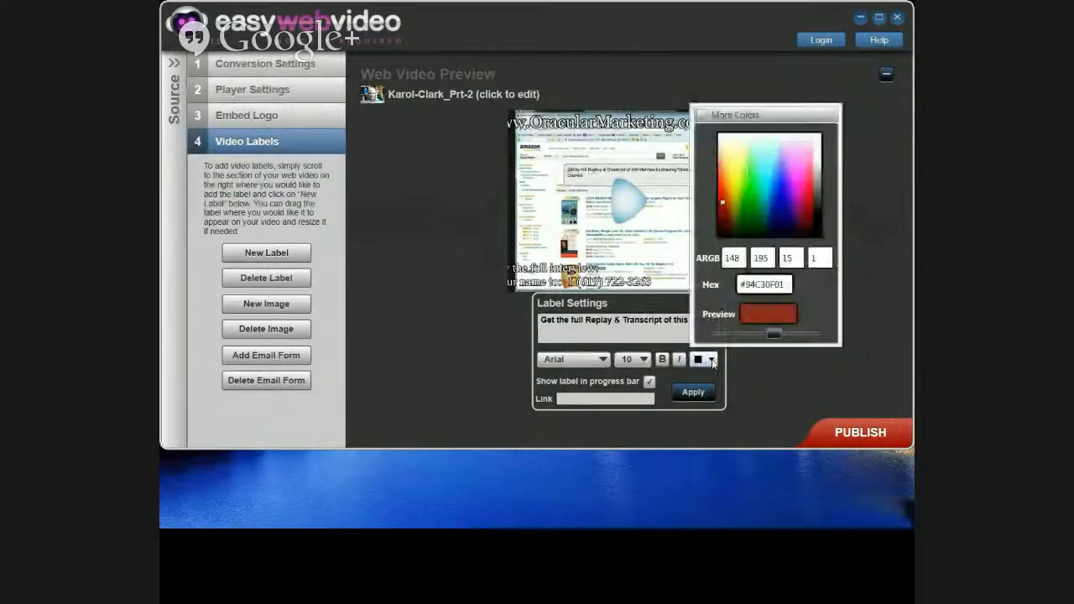
left_click(768, 317)
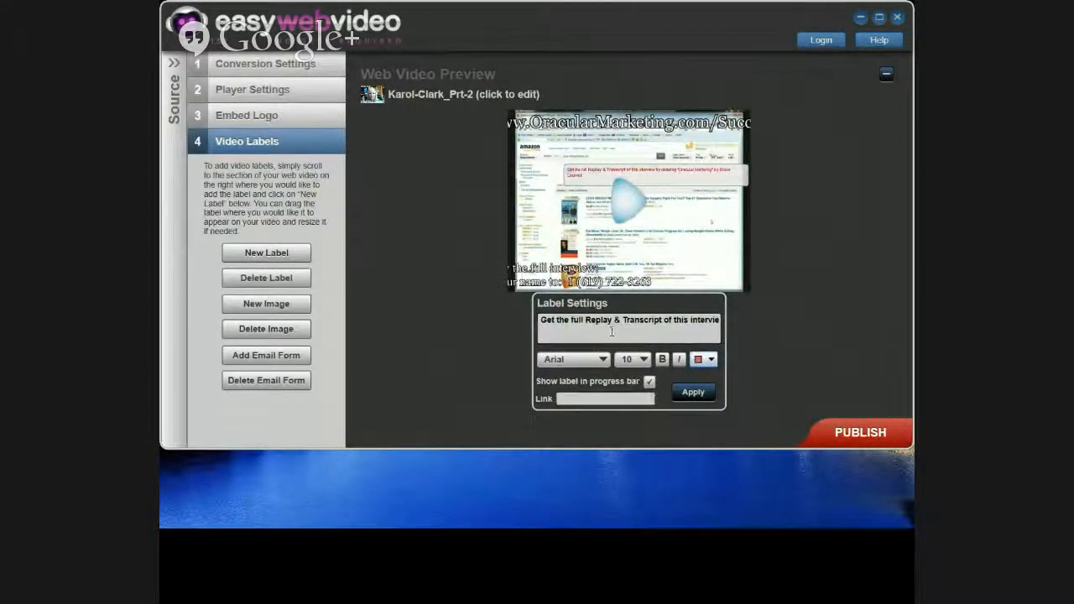
left_click(577, 400)
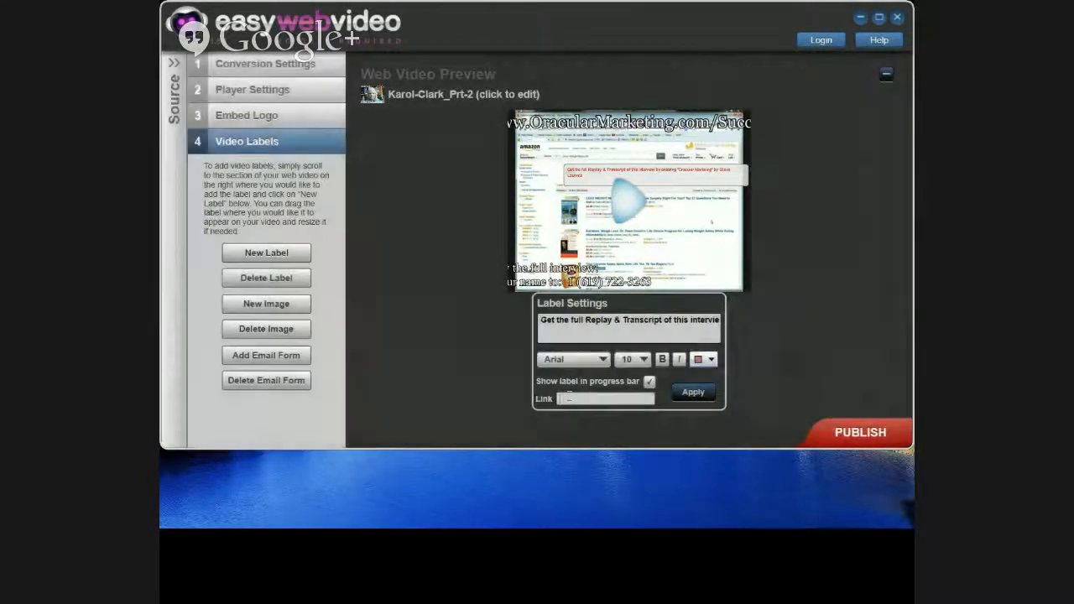
right_click(568, 398)
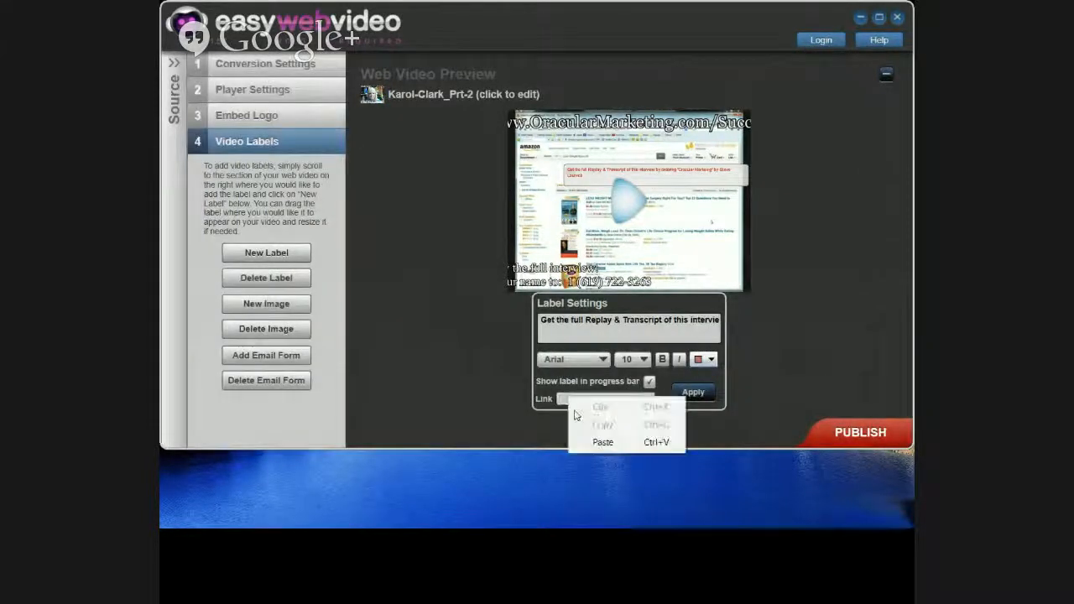
left_click(601, 443)
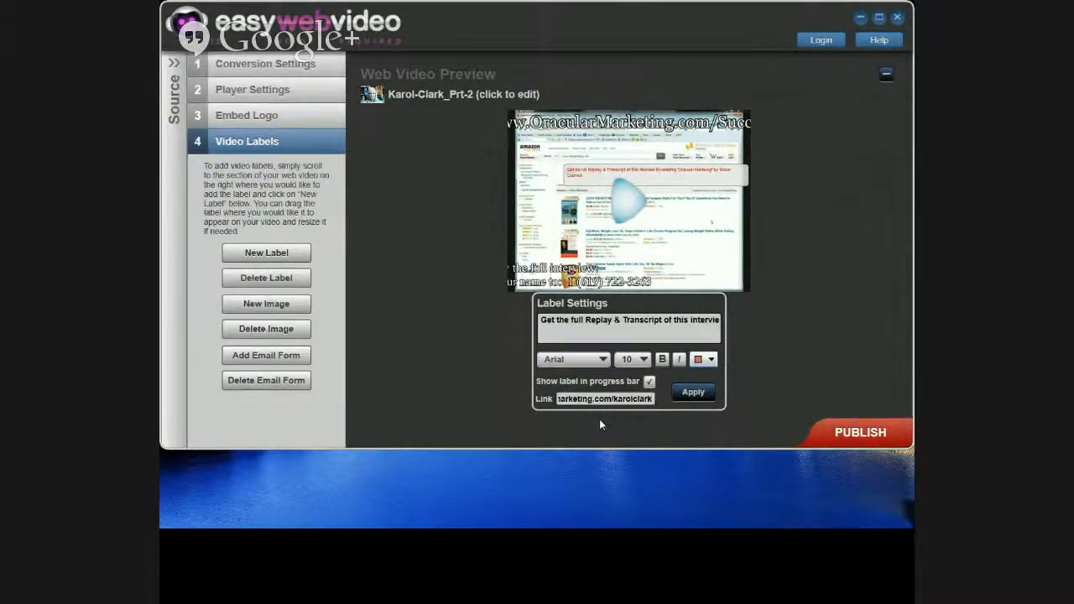
left_click(688, 395)
mouse_move(676, 186)
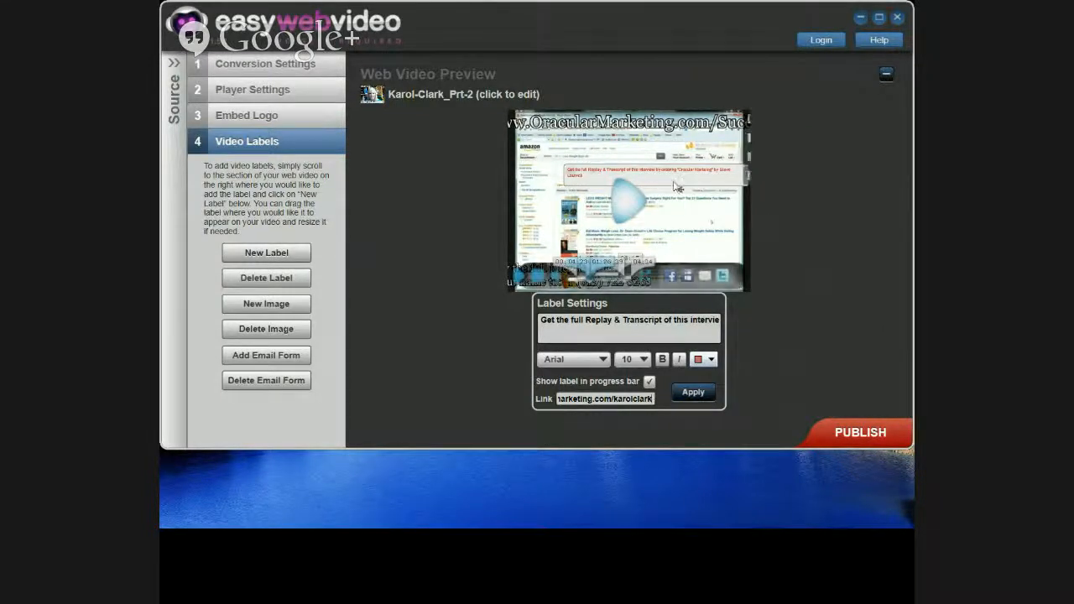
left_click_drag(674, 182, 658, 162)
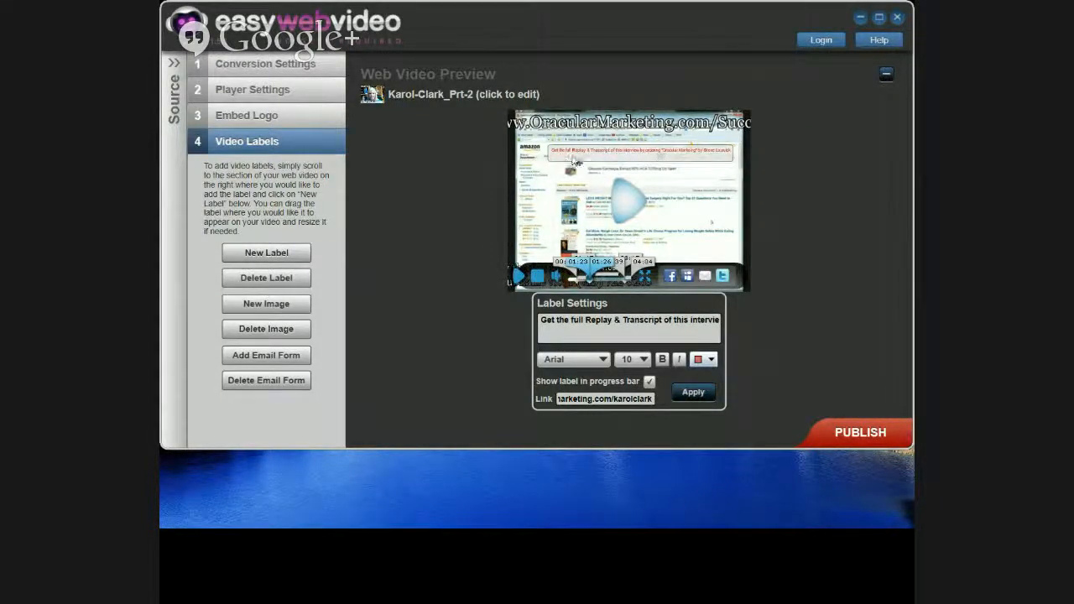
left_click_drag(574, 159, 577, 155)
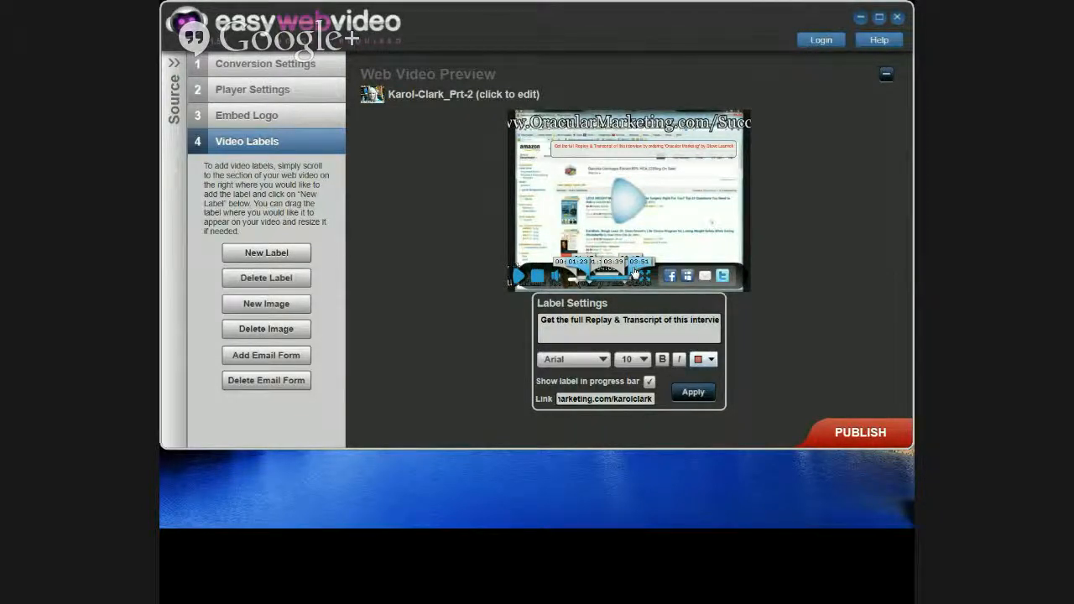
left_click(591, 274)
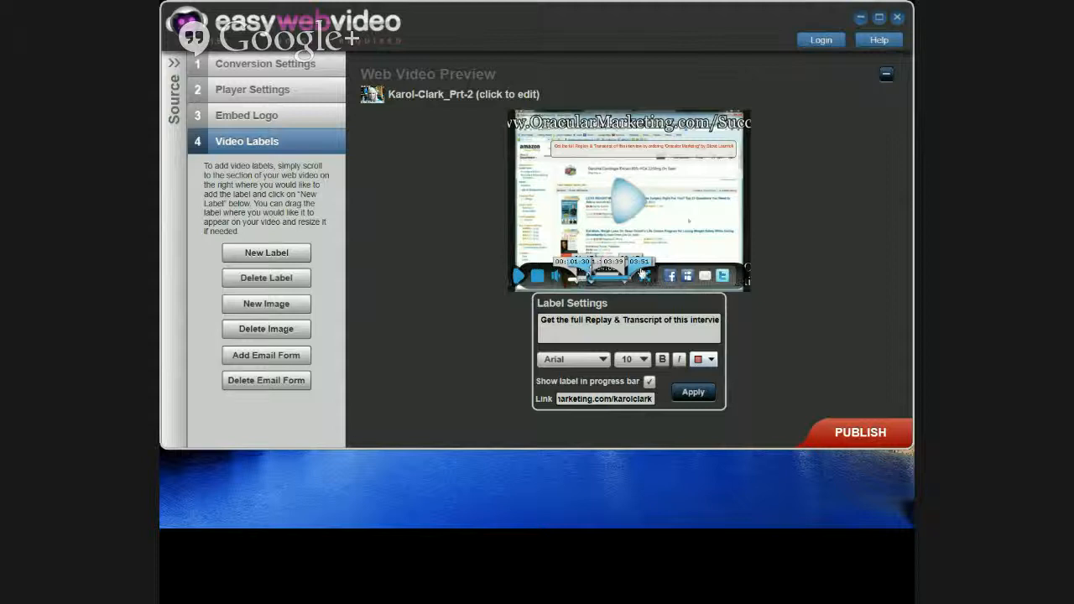
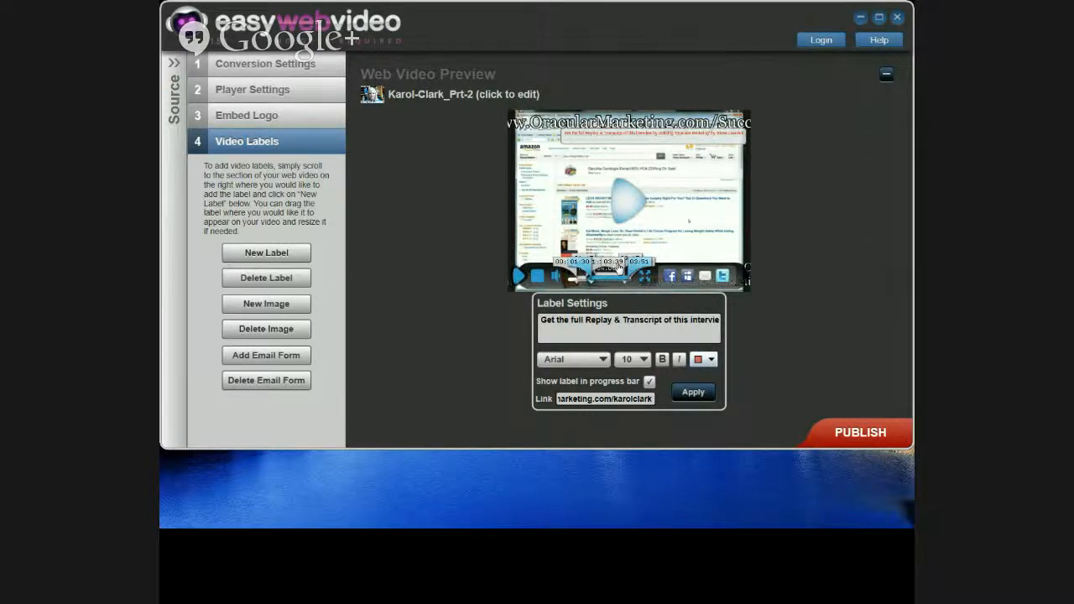
Step: Review the livecast subscription and amazon.com image labels at their points in the clip
left_click(618, 265)
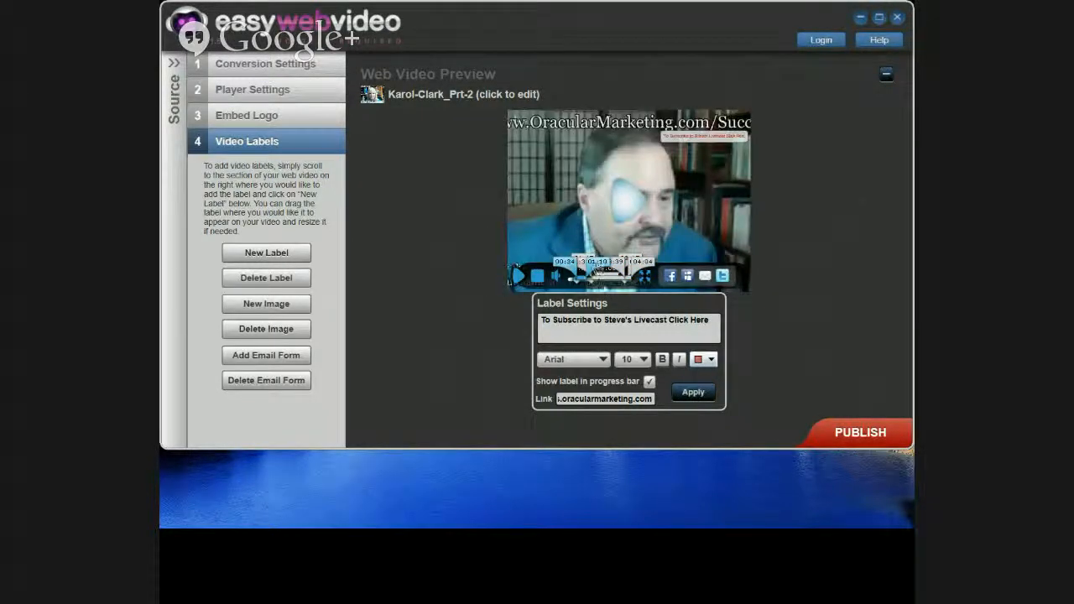
left_click(604, 285)
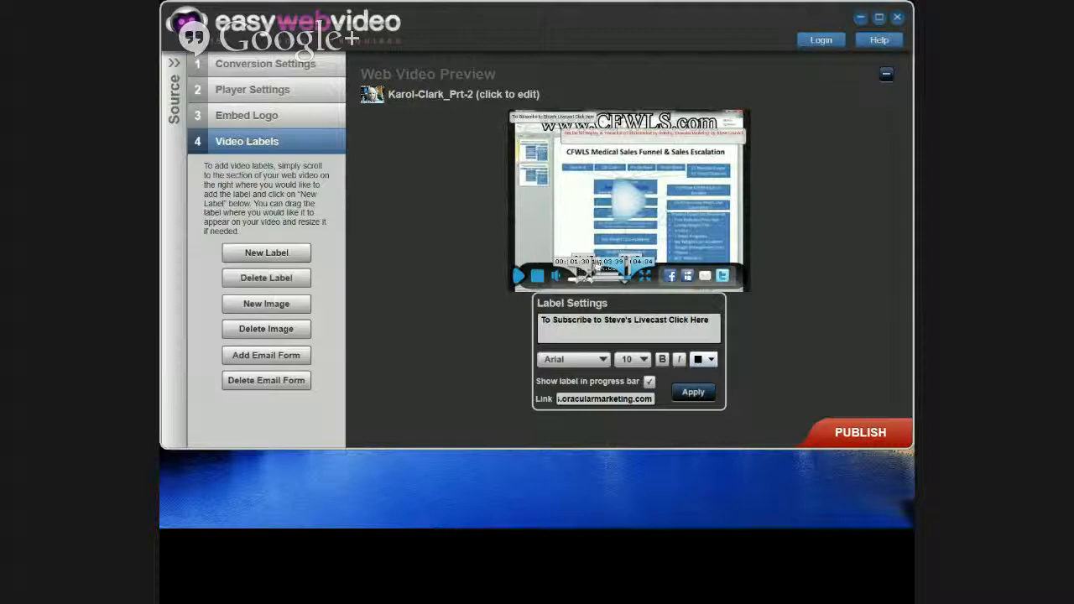
left_click(587, 262)
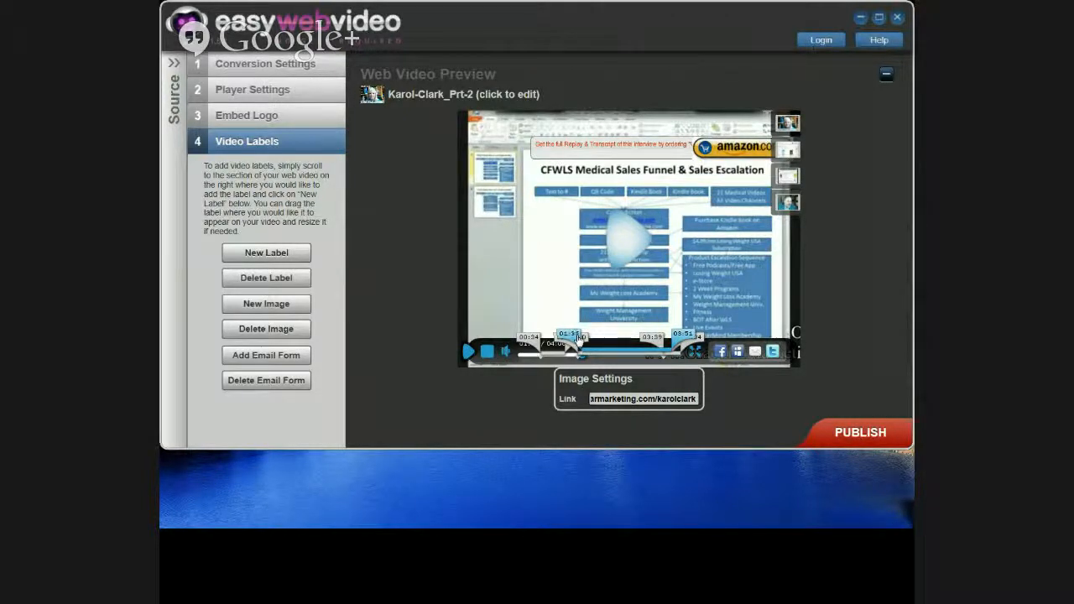
left_click(578, 338)
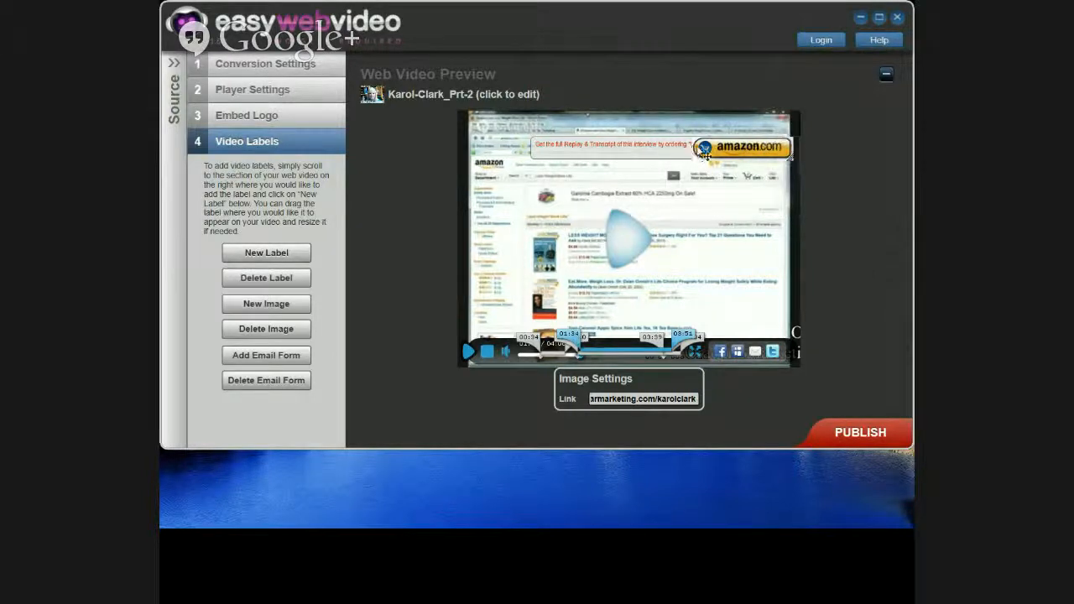
Step: Nudge the amazon.com image label slightly lower, check the red banner, and publish the video
left_click_drag(705, 154, 706, 165)
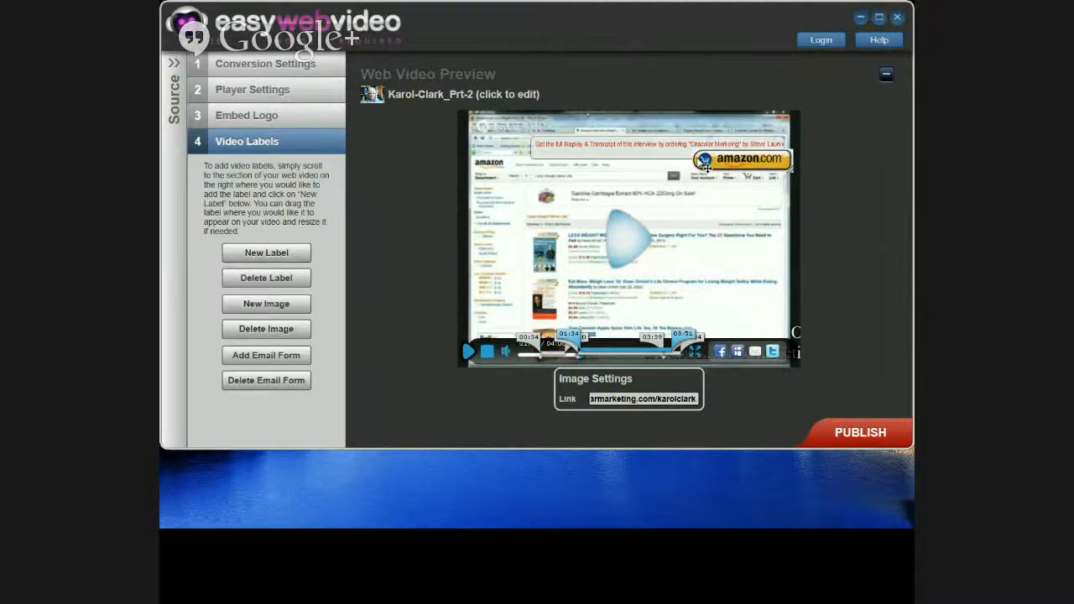
left_click(577, 154)
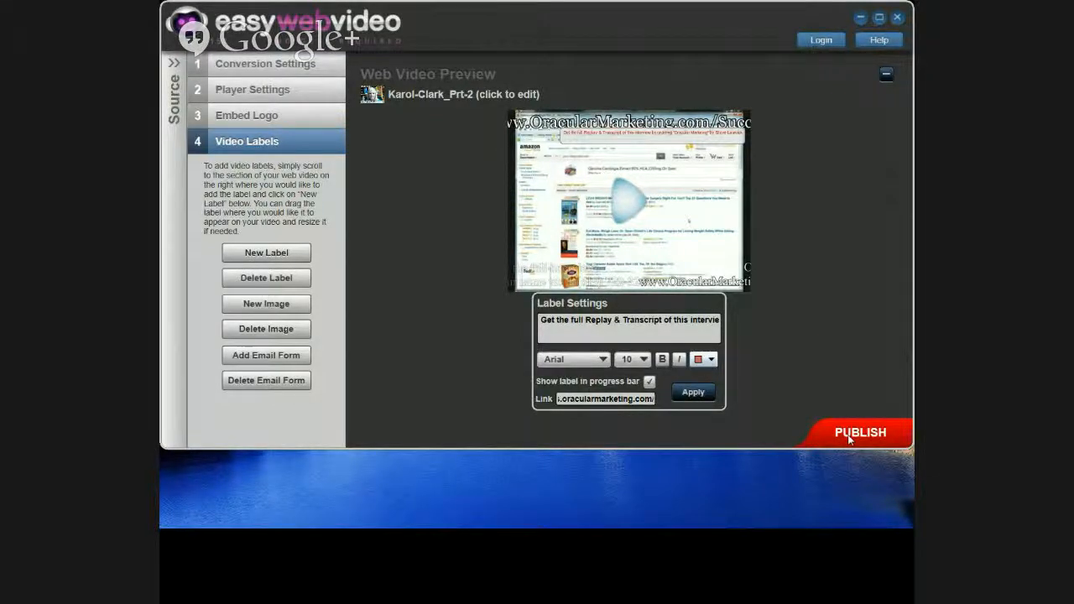
left_click(850, 436)
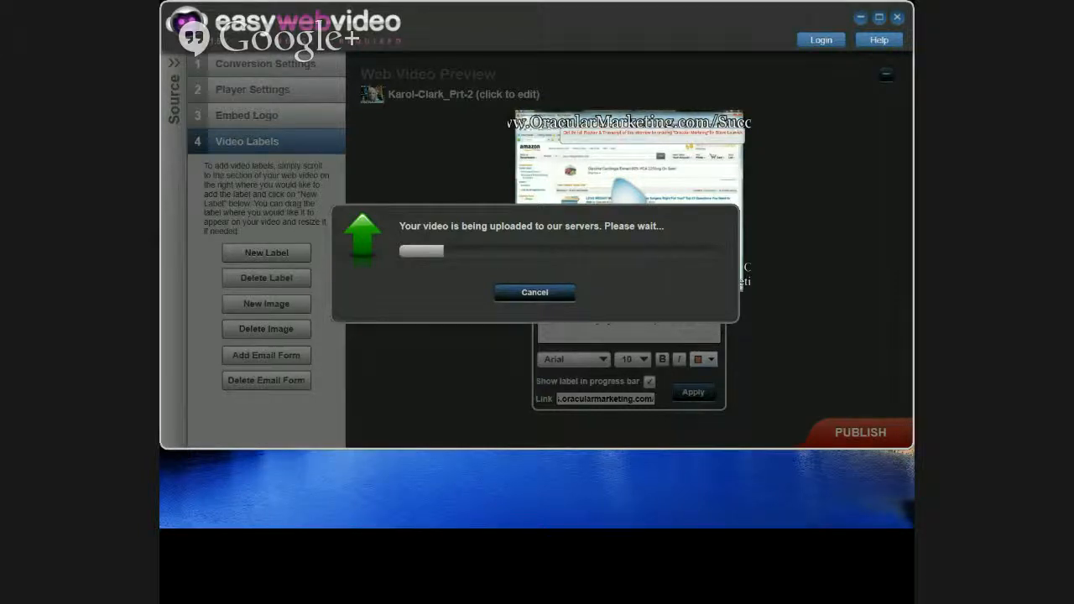
Step: Bring the browser into view and close the Email a Friend and other leftover tabs
left_click_drag(160, 50, 367, 67)
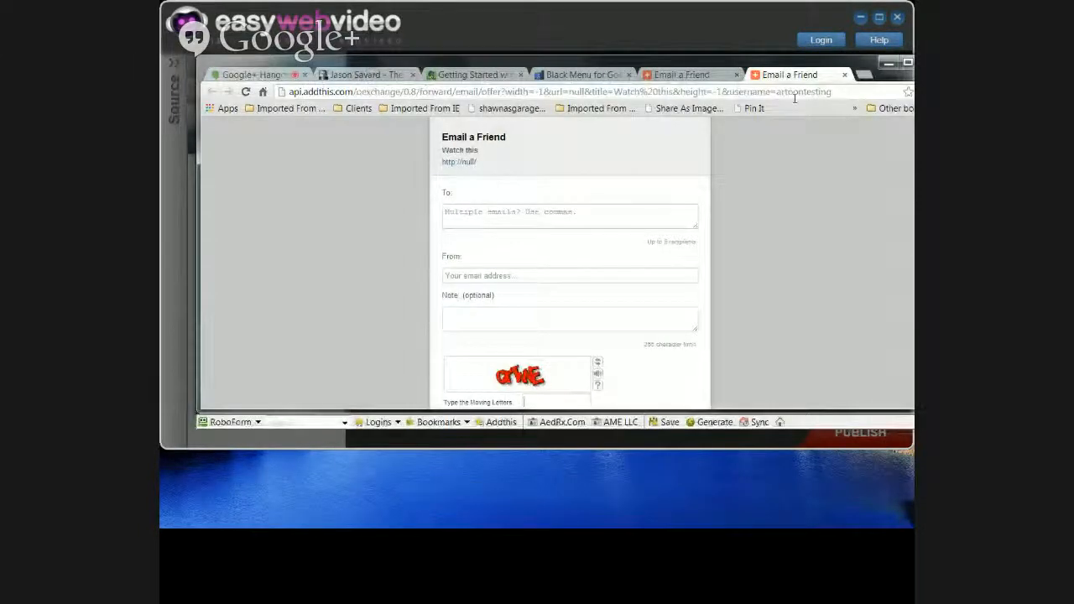
left_click(844, 75)
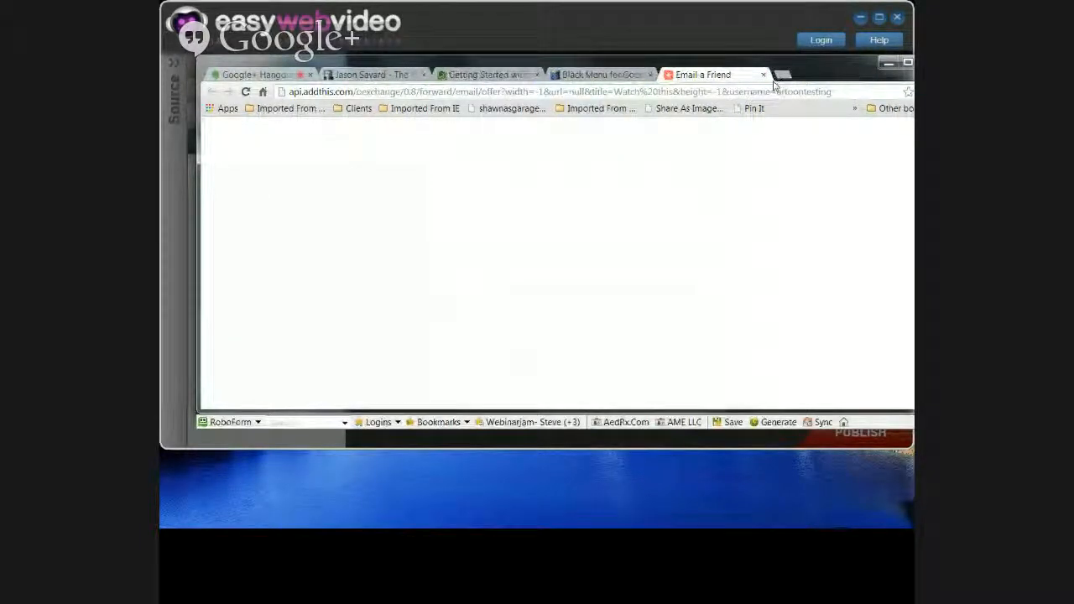
left_click(762, 75)
left_click(650, 74)
Step: Close the last leftover tab and log in with the saved RoboForm Easywebvideo-control panel login
left_click(537, 75)
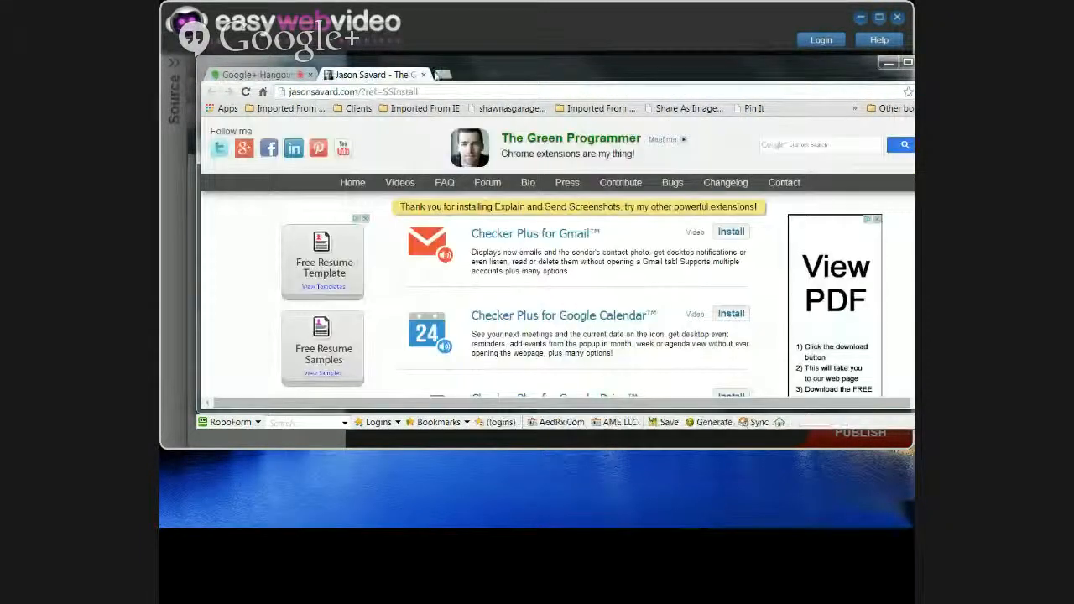
left_click(251, 424)
mouse_move(253, 407)
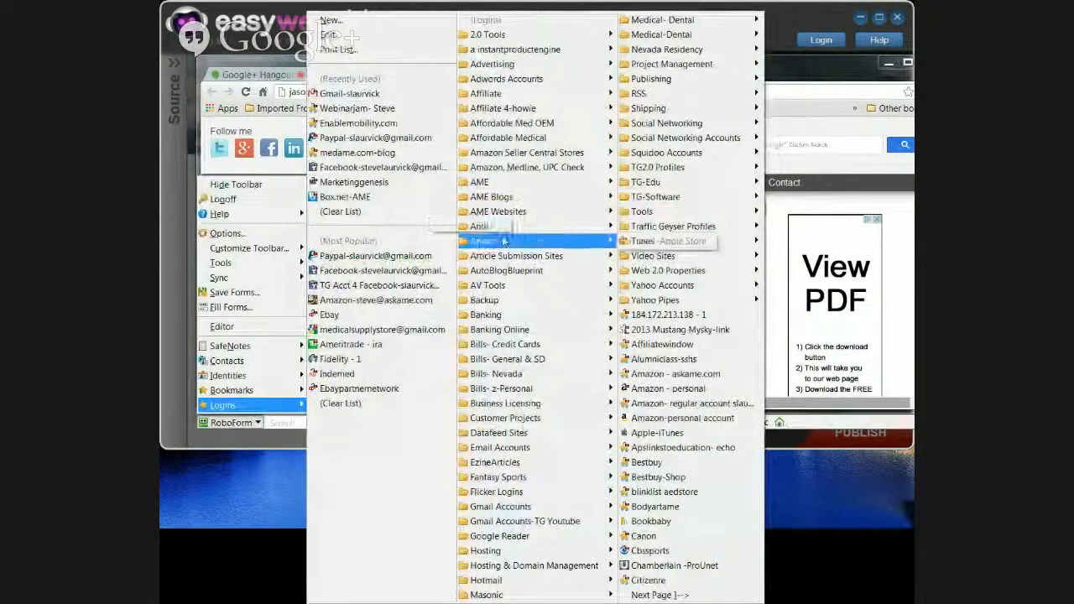
mouse_move(508, 285)
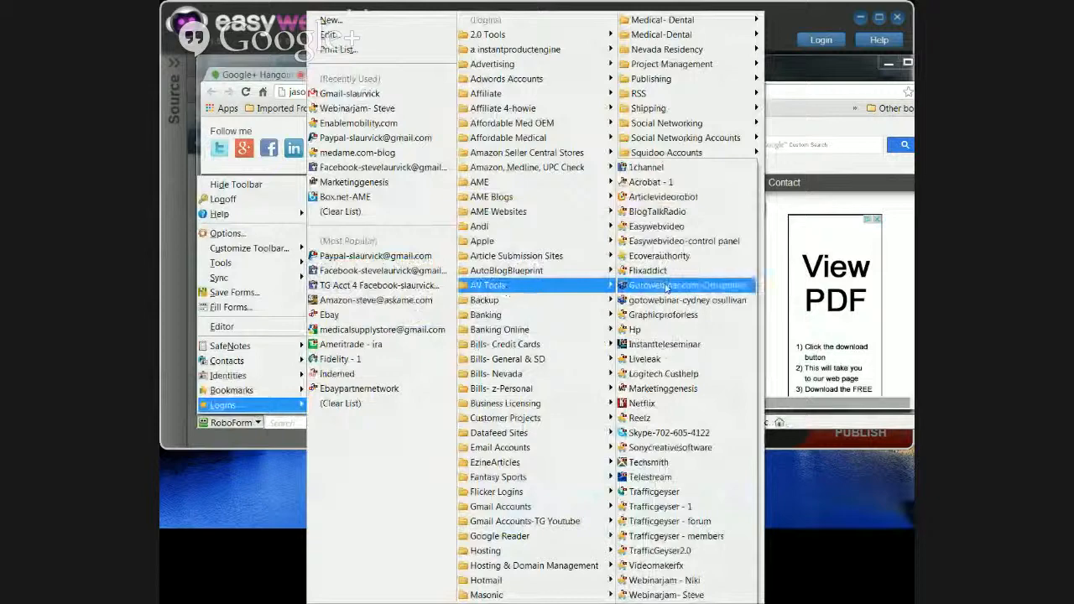
left_click(668, 242)
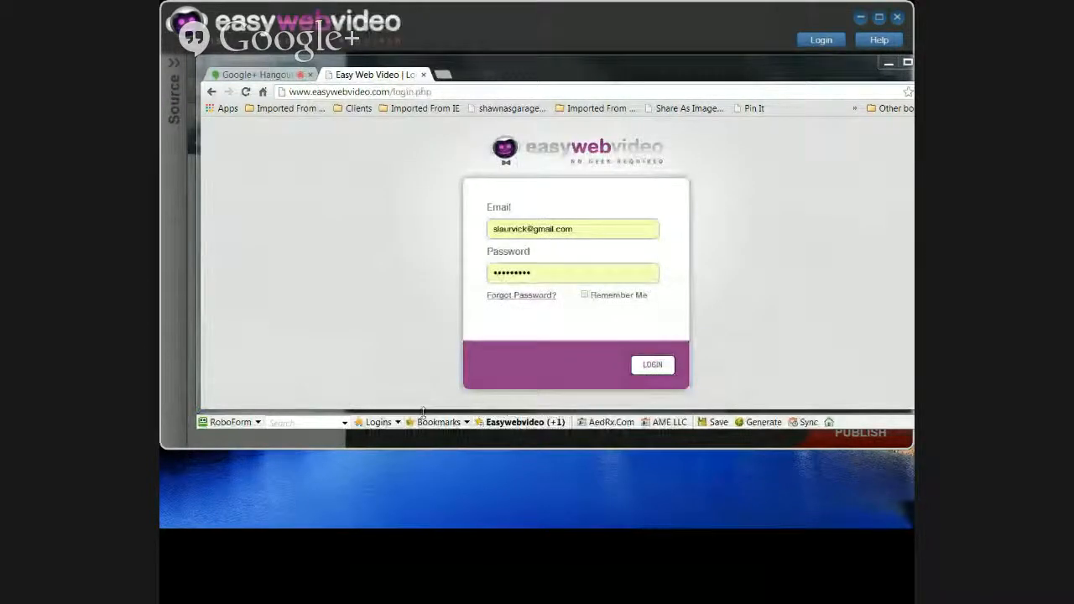
Step: Stretch the browser to full height, check the PRE/POST folder, then return to My Videos
left_click_drag(426, 457, 426, 514)
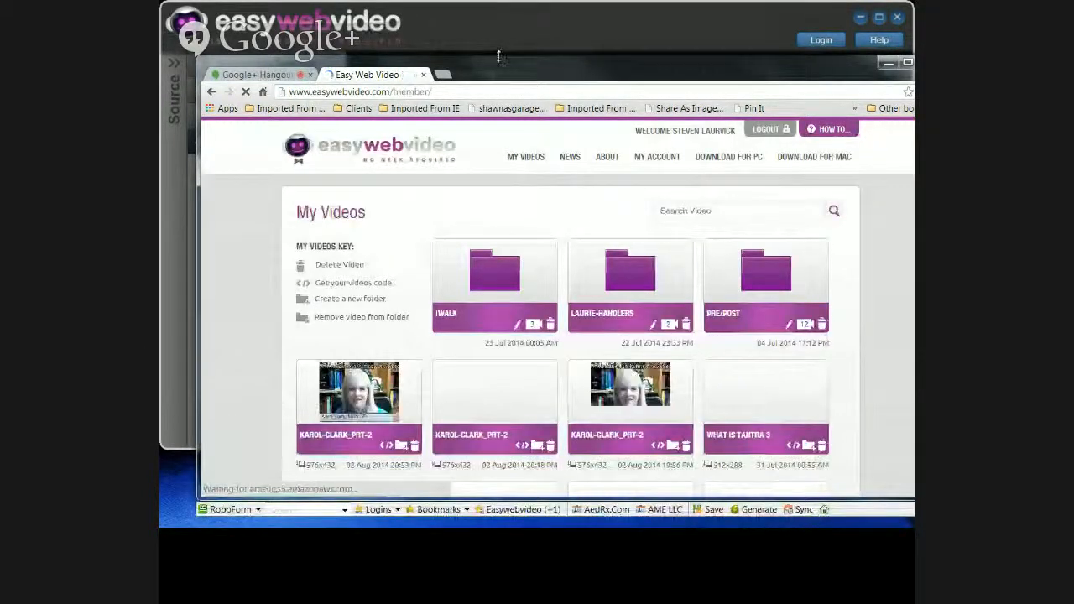
left_click_drag(498, 55, 483, 2)
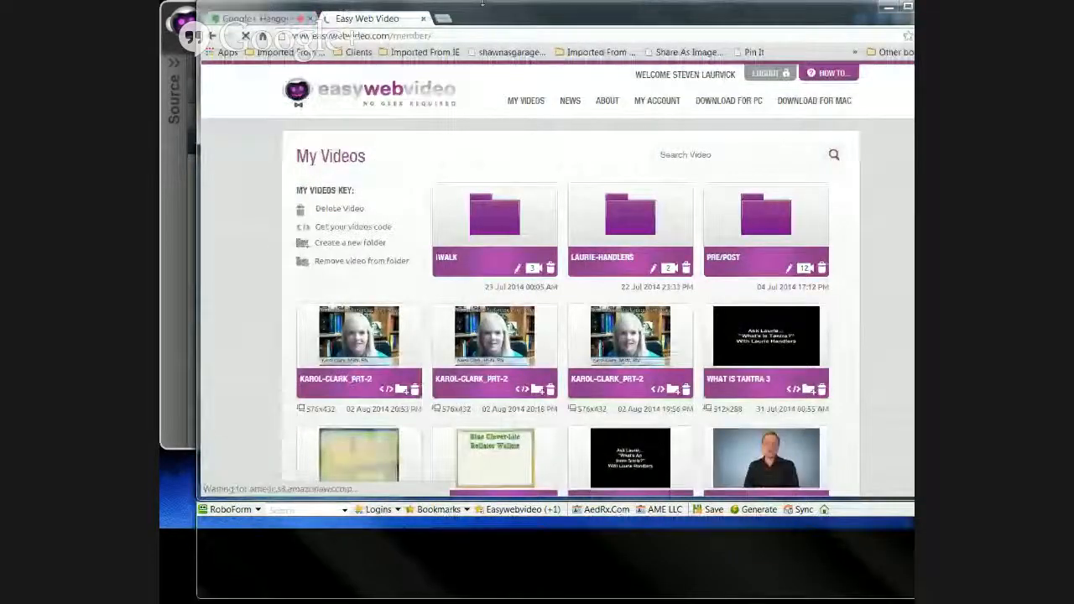
scroll(825, 496, "down", 2)
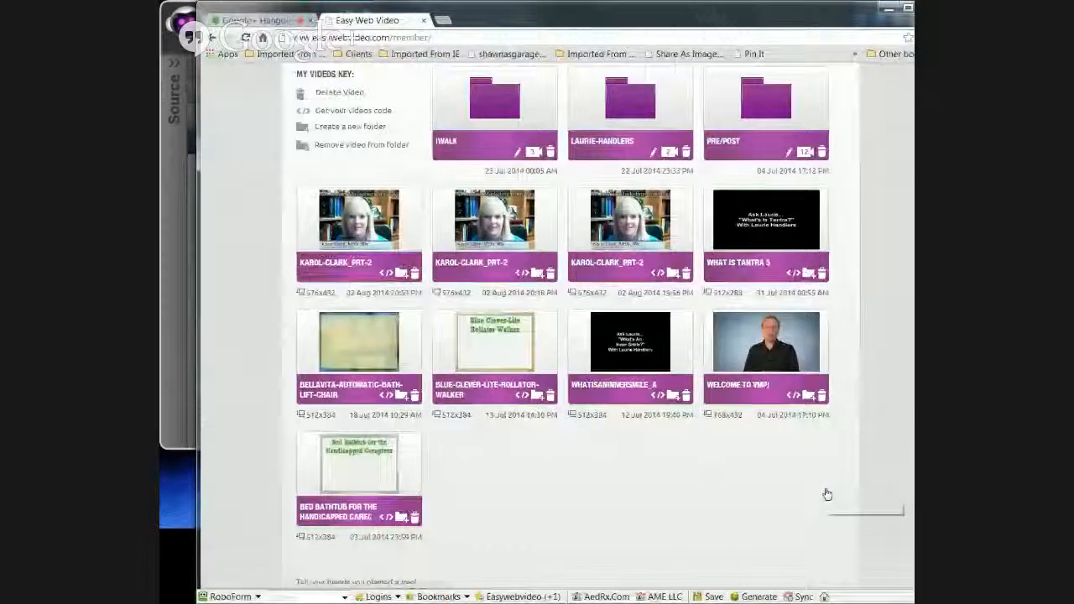
scroll(825, 496, "up", 1)
scroll(824, 493, "up", 1)
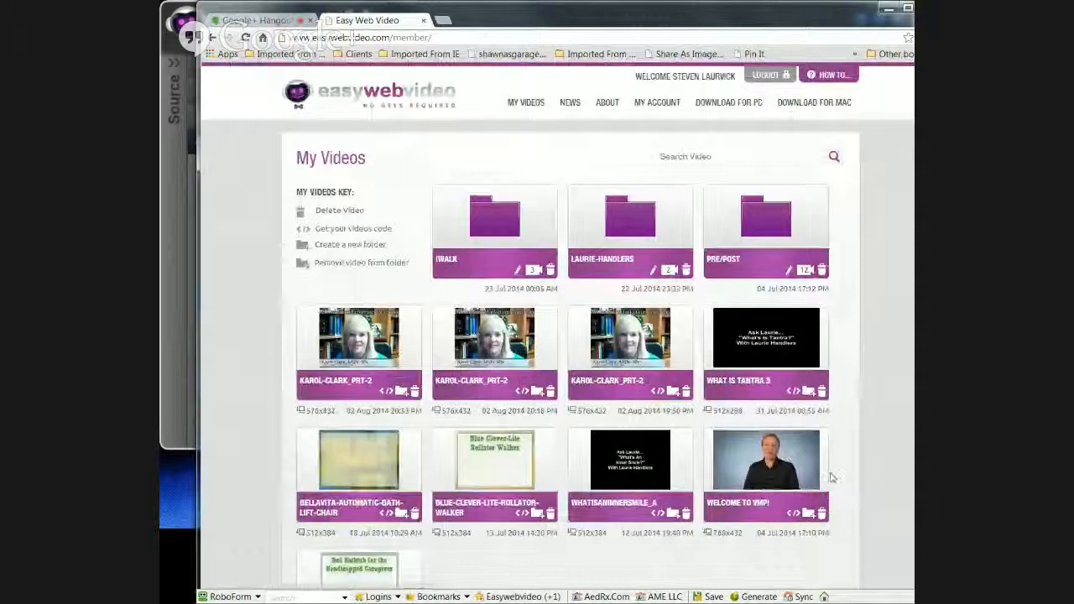
left_click(773, 224)
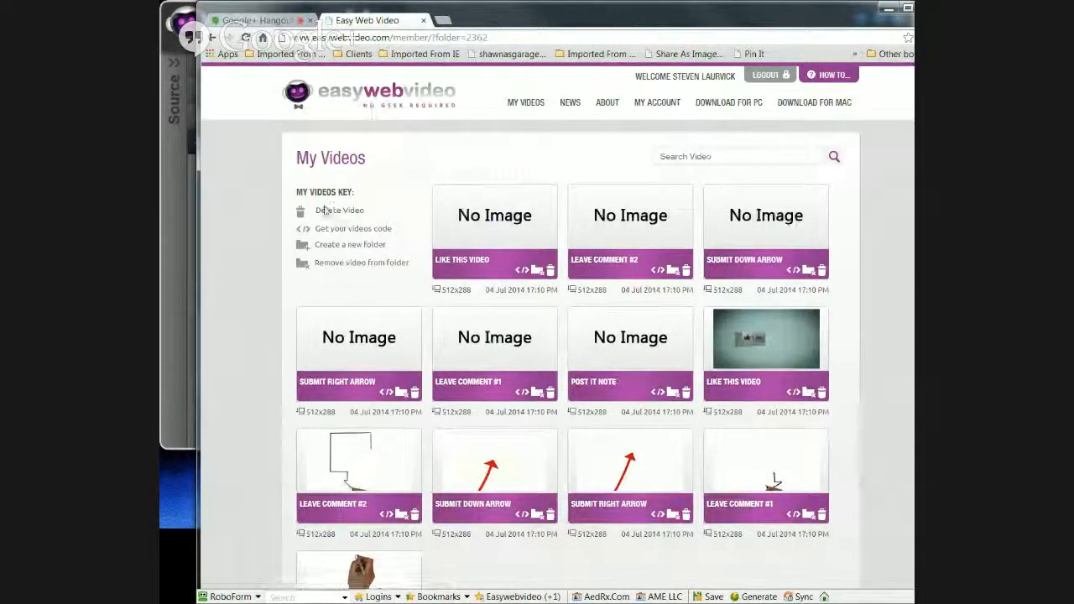
left_click(523, 103)
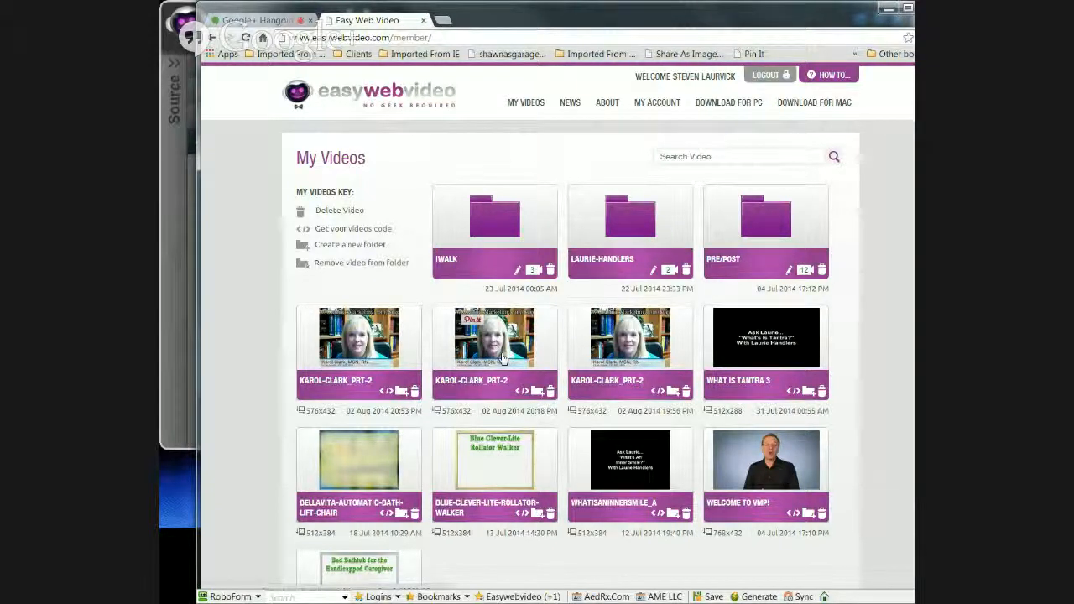
left_click(365, 354)
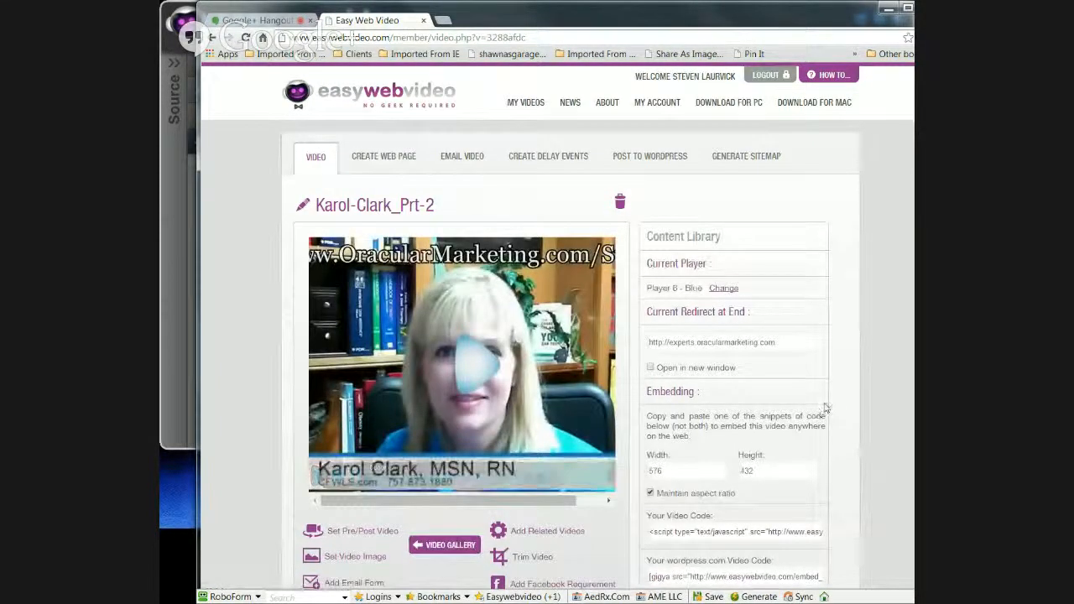
scroll(825, 407, "down", 1)
scroll(824, 404, "down", 1)
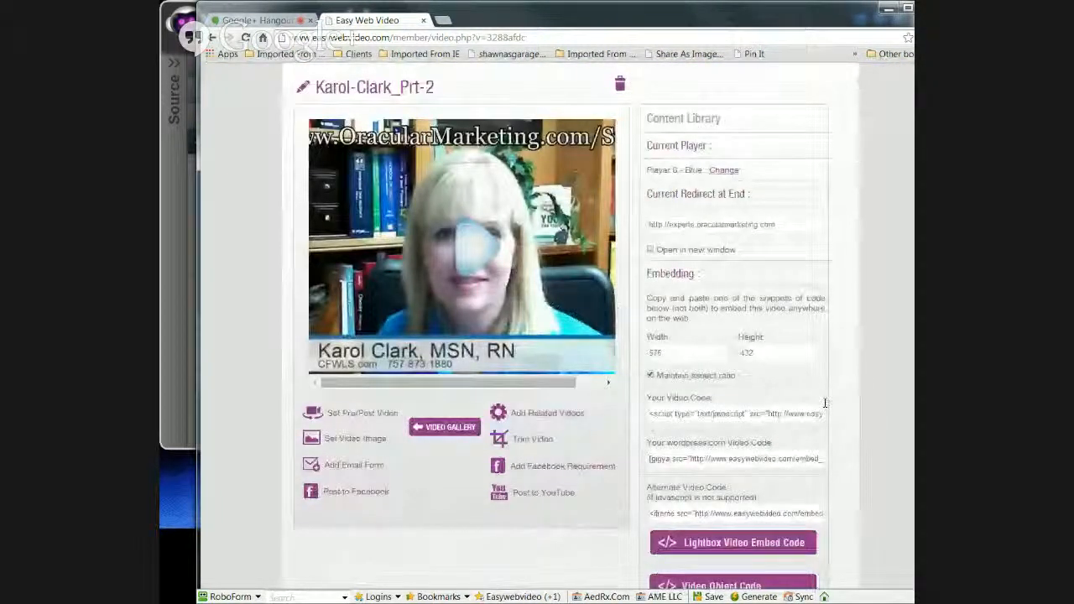
scroll(825, 404, "down", 1)
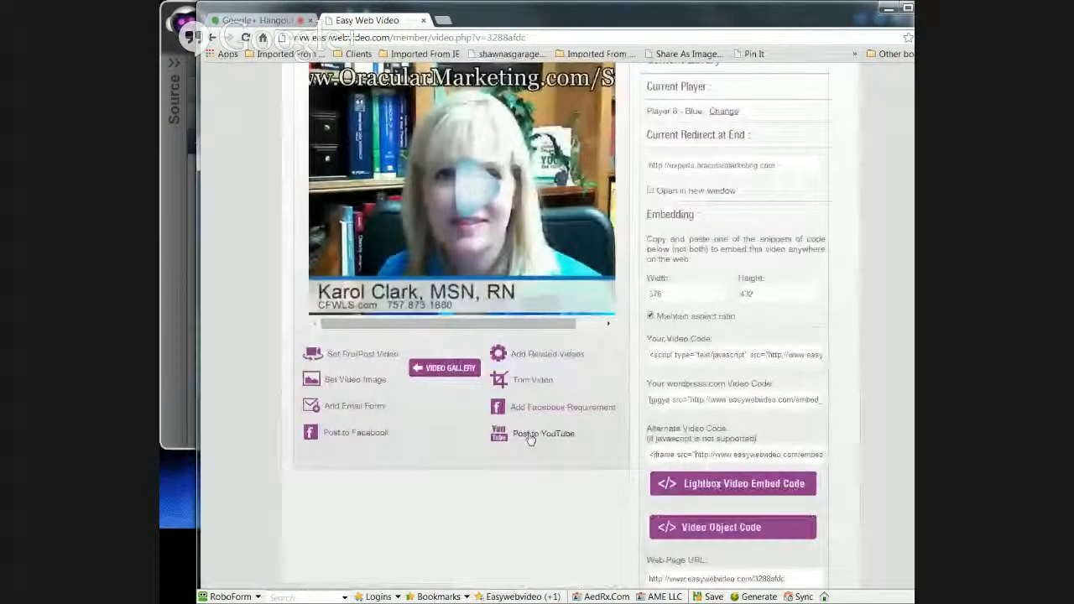
scroll(881, 425, "up", 1)
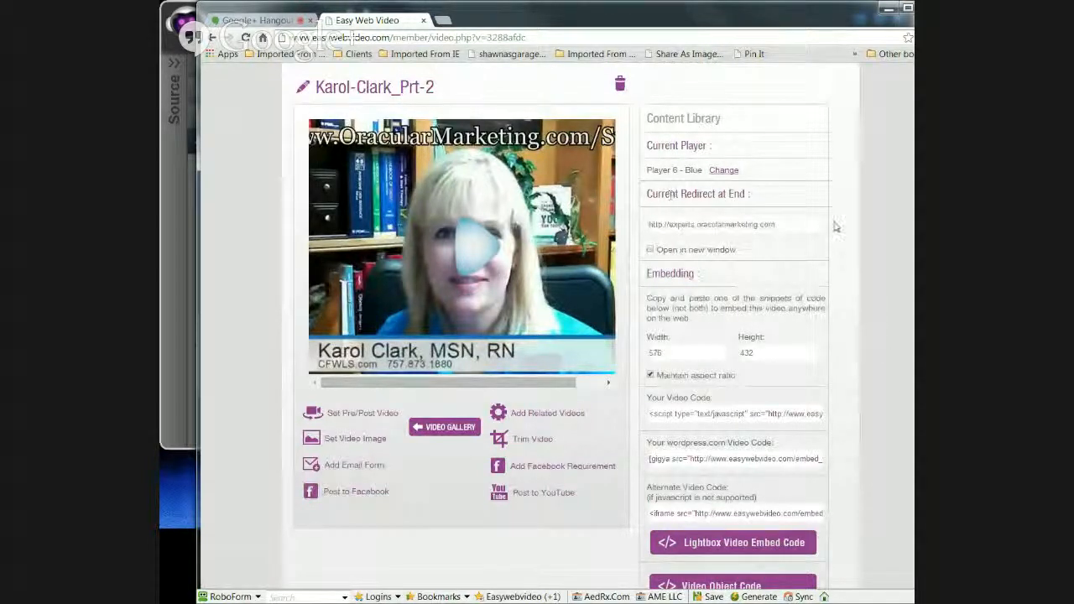
triple_click(785, 225)
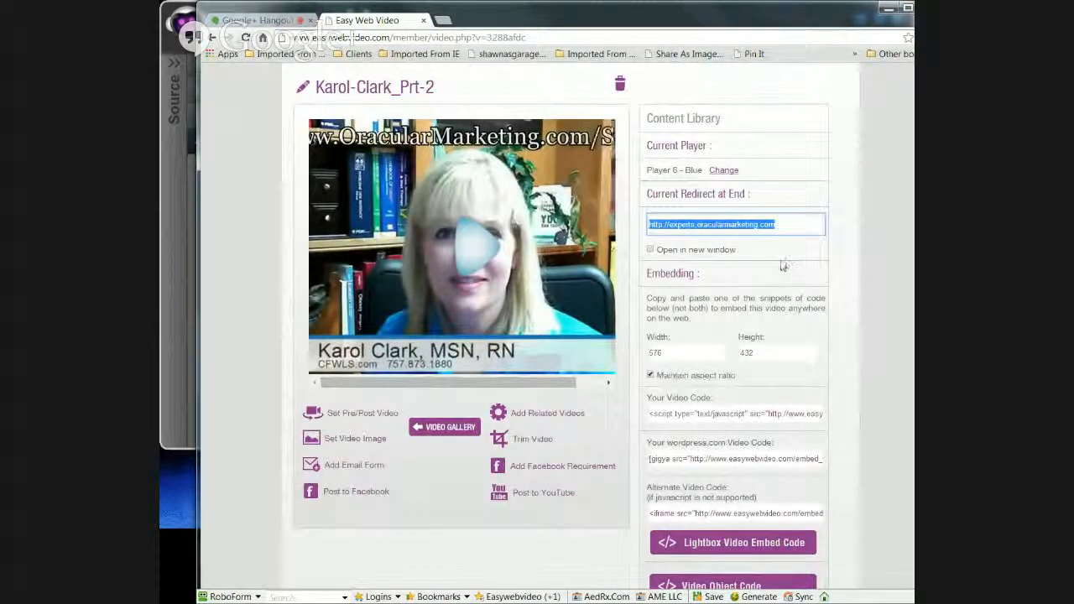
left_click(750, 257)
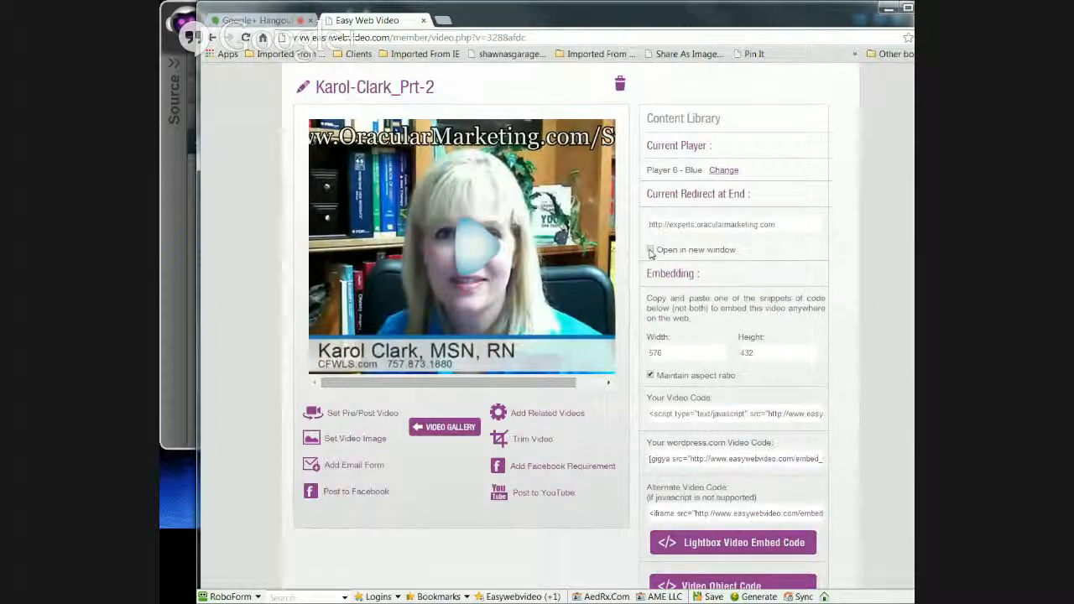
Step: Copy the video's Web Page URL and open a new browser tab
scroll(827, 310, "up", 2)
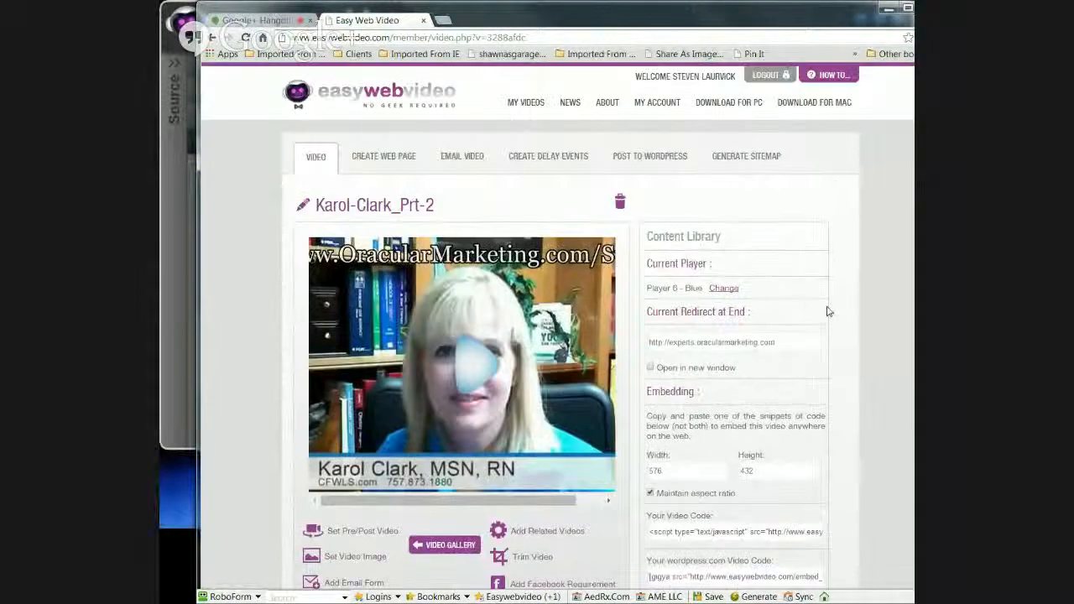
scroll(827, 310, "down", 5)
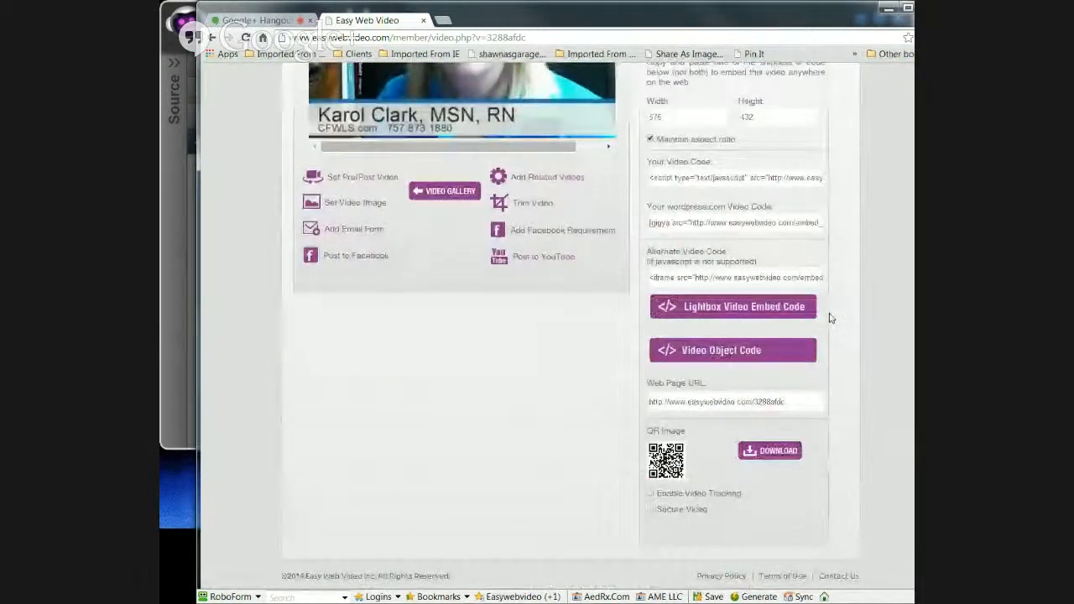
scroll(831, 318, "up", 1)
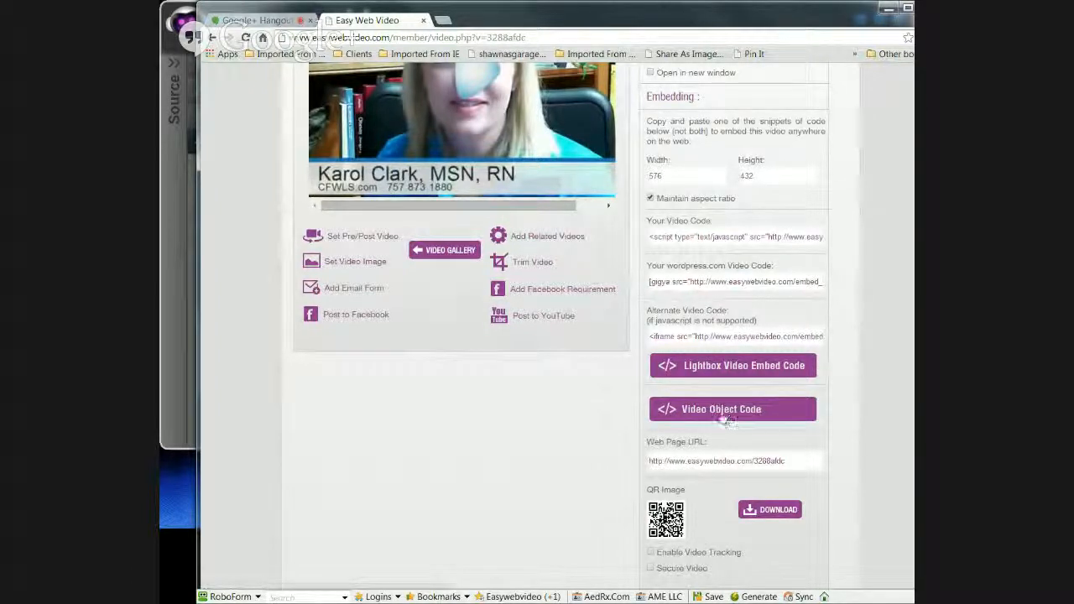
left_click_drag(793, 461, 638, 457)
right_click(662, 463)
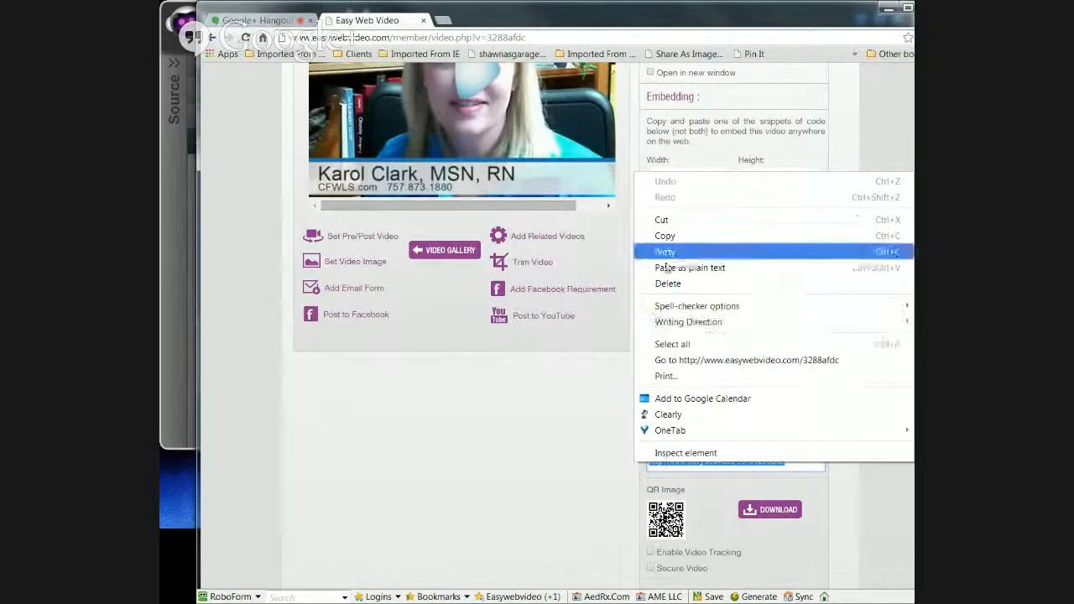
left_click(663, 236)
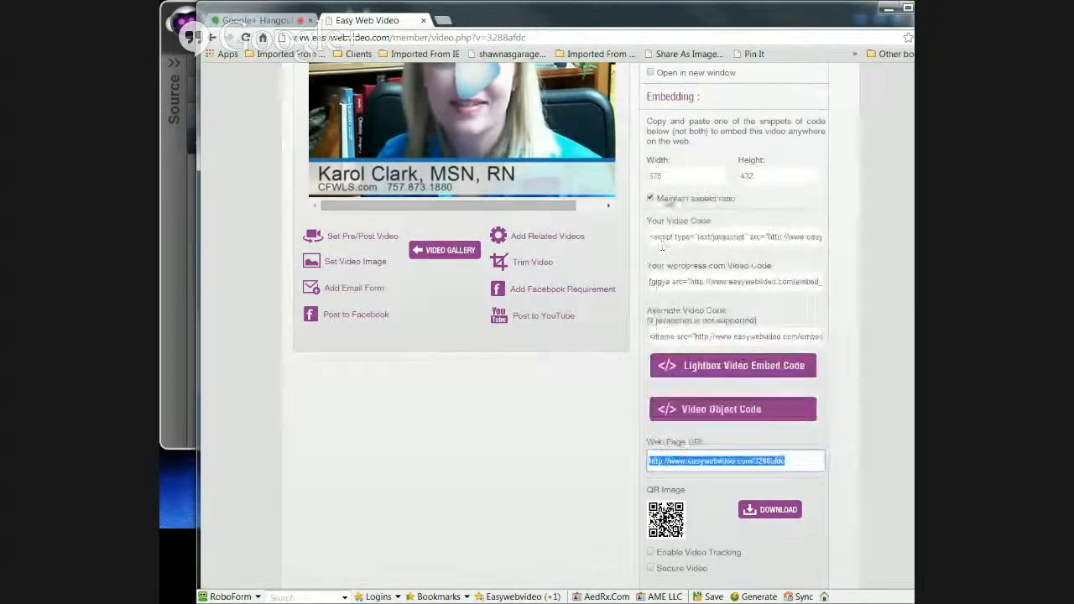
left_click(445, 22)
right_click(344, 39)
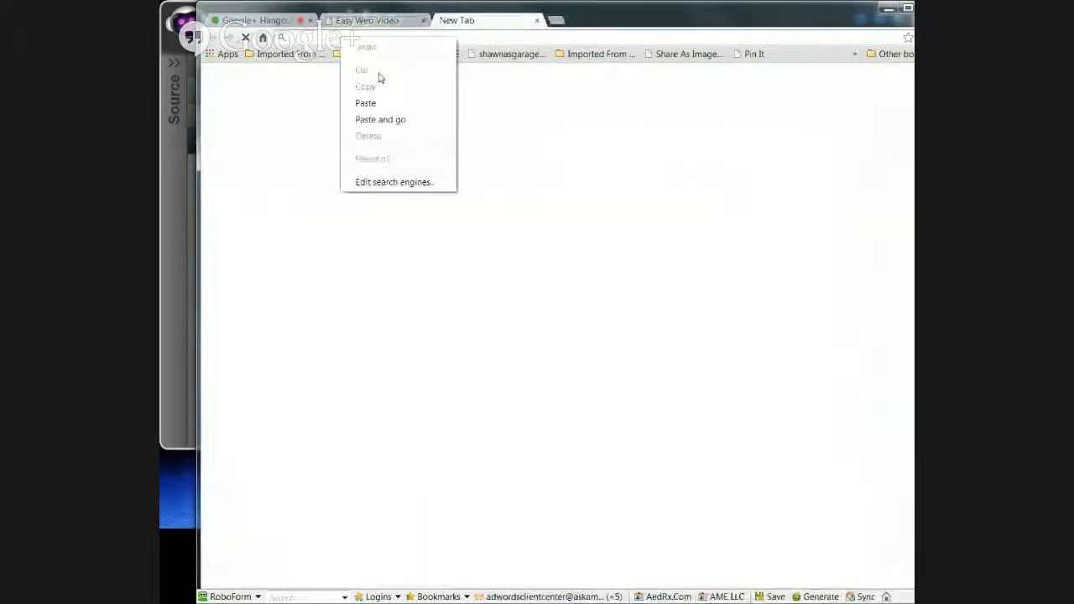
left_click(380, 119)
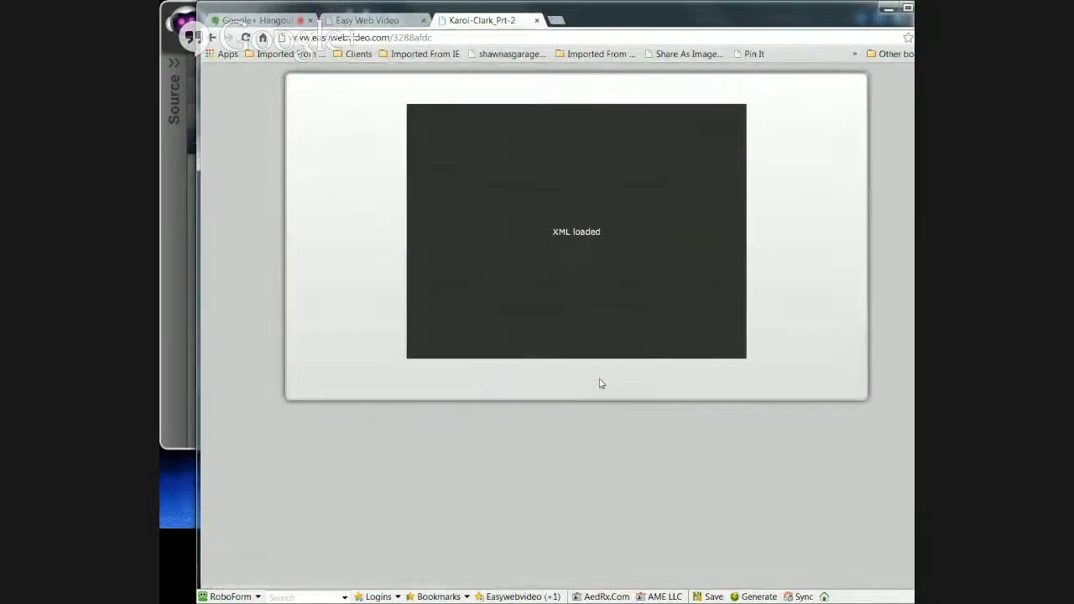
left_click(570, 241)
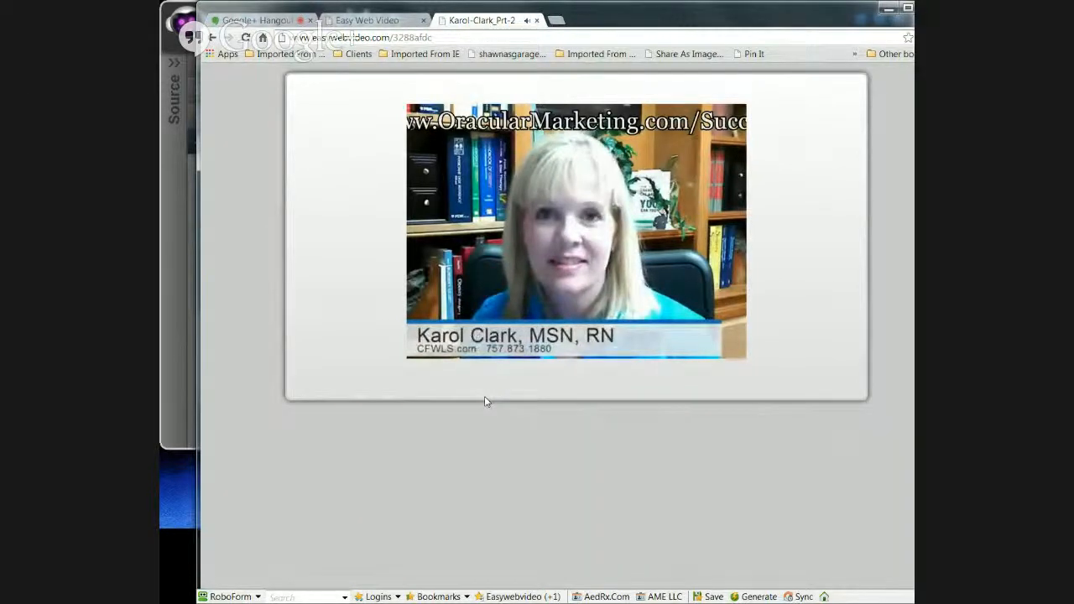
mouse_move(597, 248)
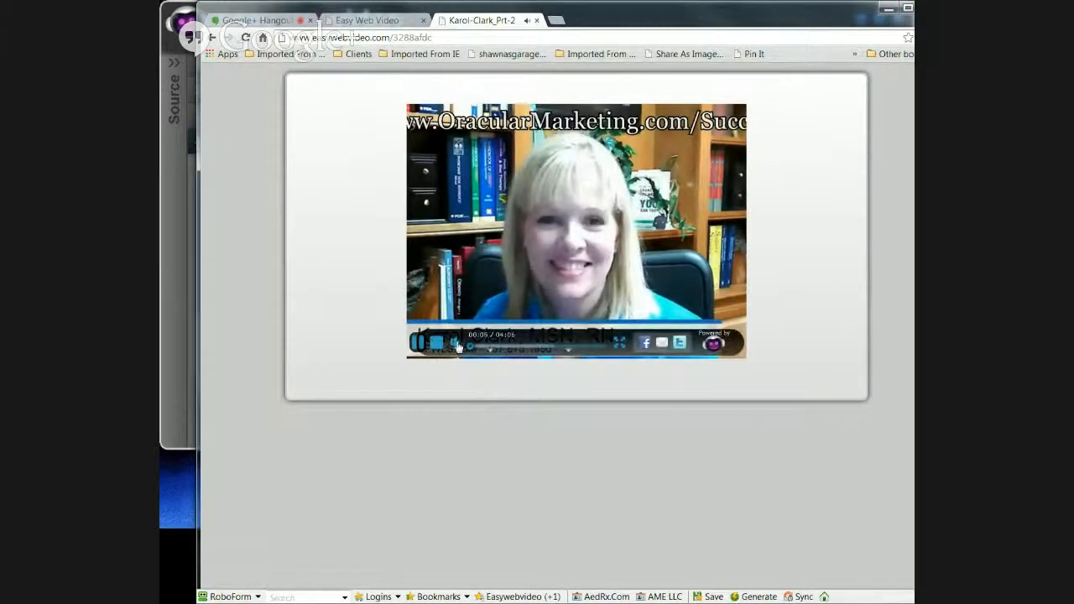
left_click(420, 349)
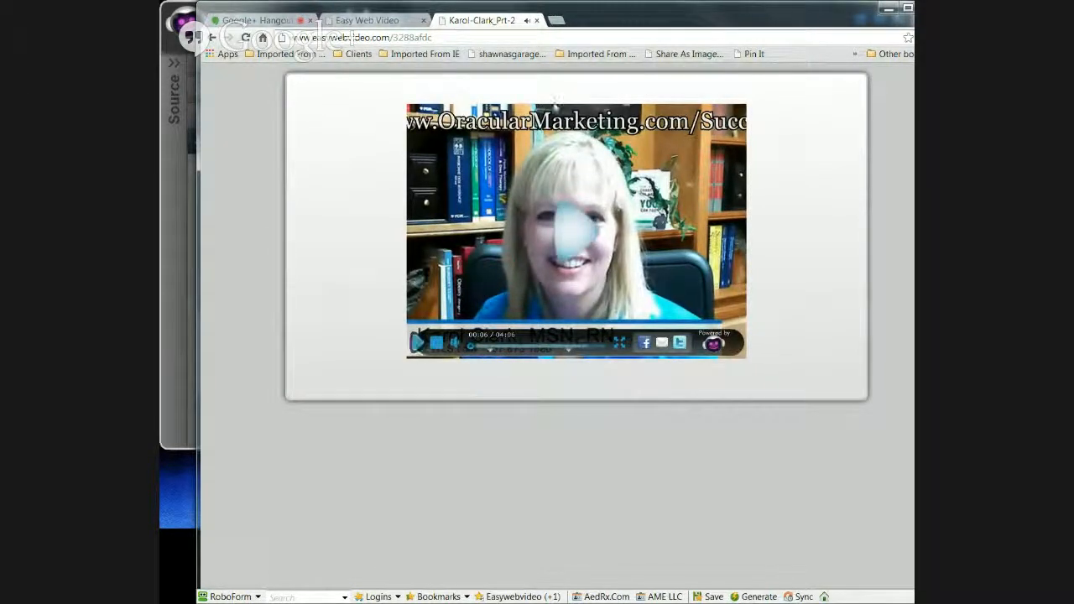
left_click(538, 21)
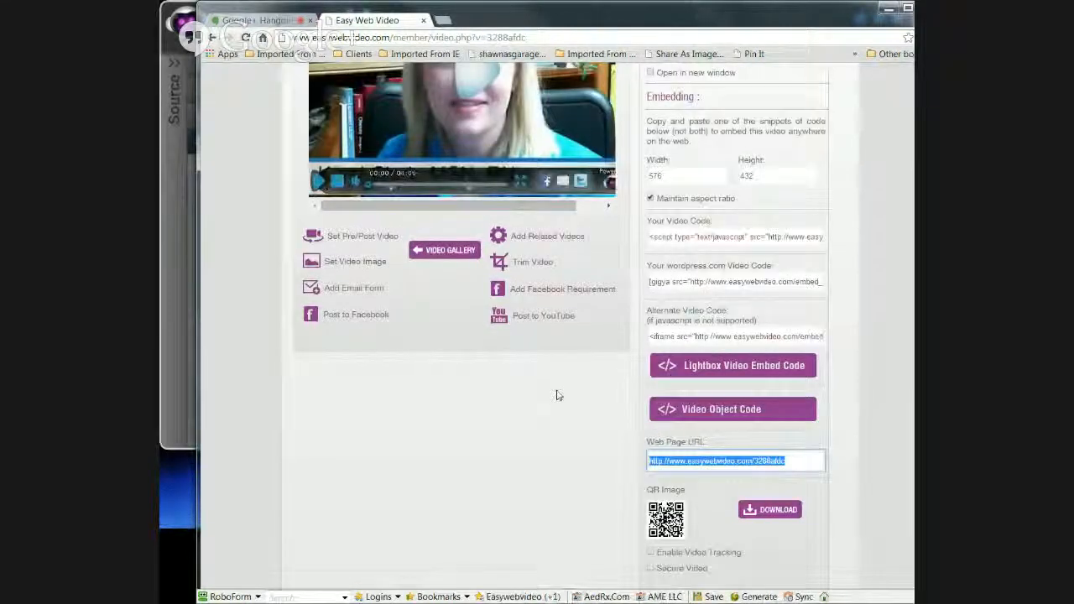
scroll(556, 391, "up", 2)
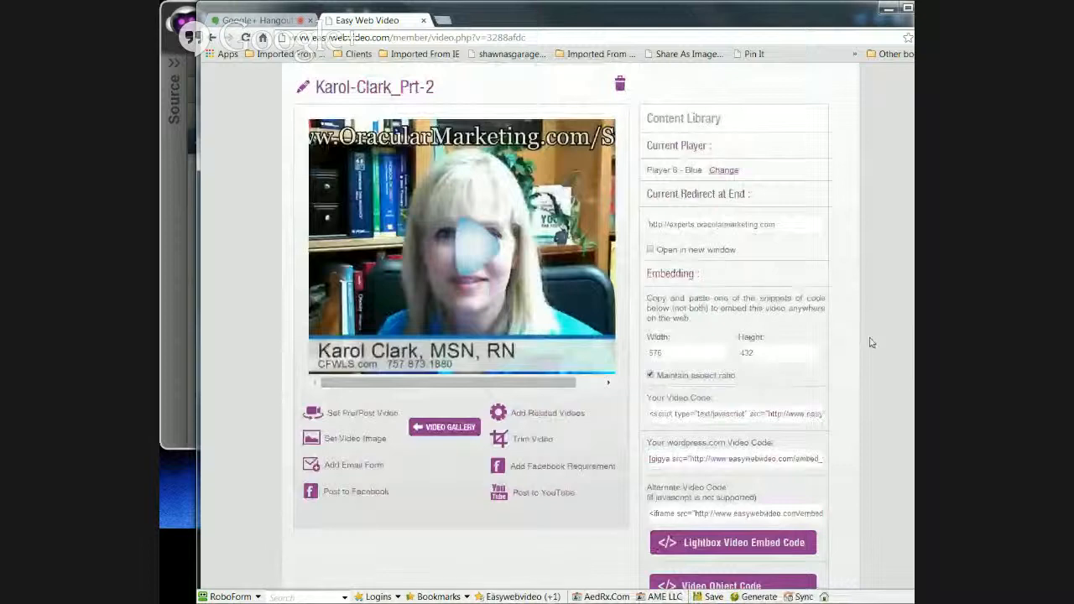
scroll(869, 344, "down", 1)
scroll(869, 343, "down", 2)
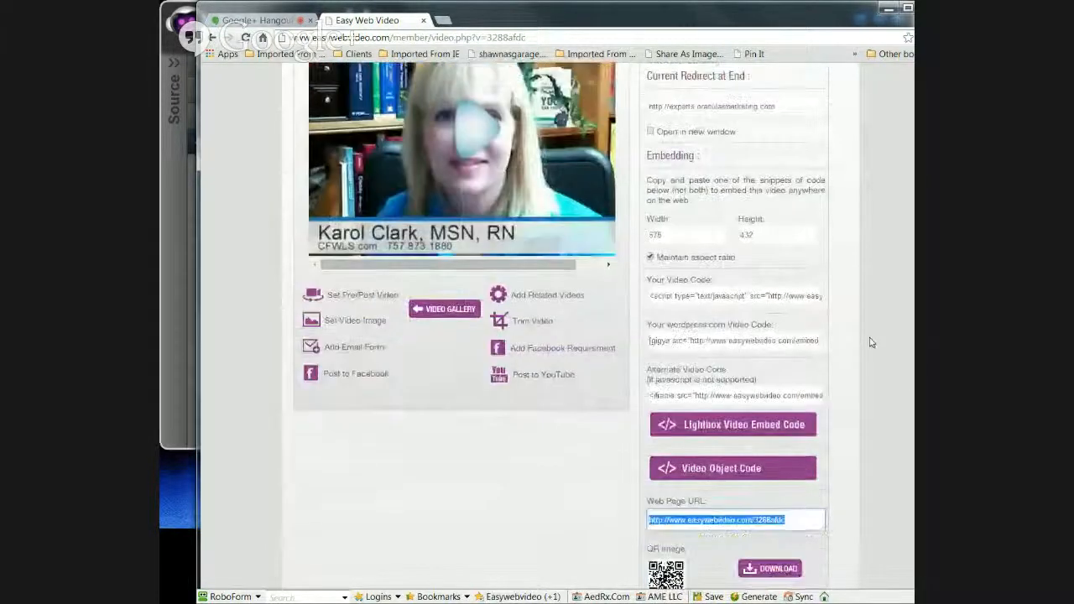
scroll(869, 341, "down", 1)
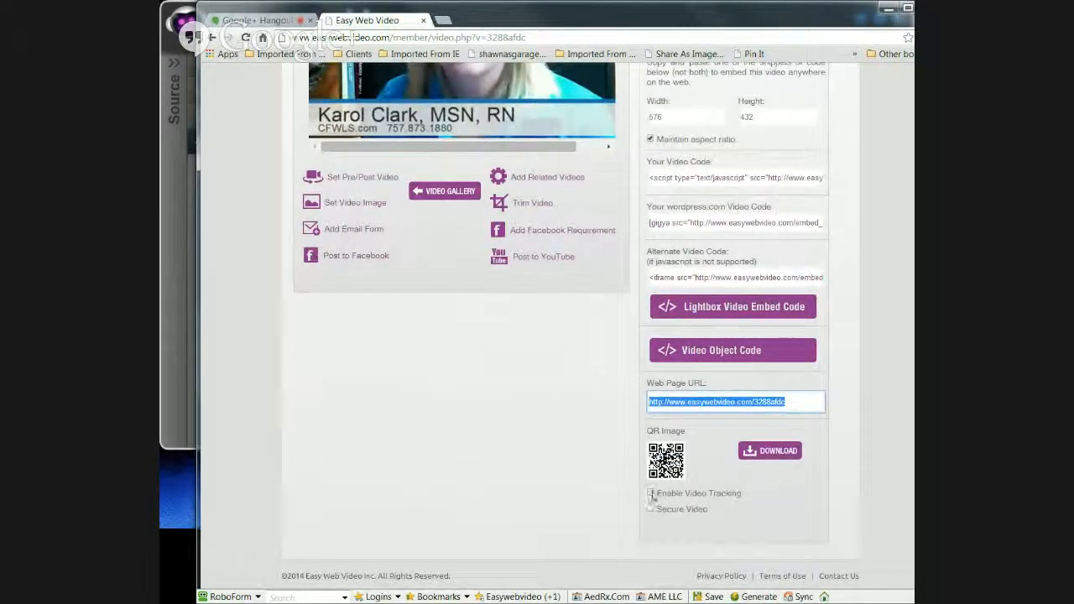
left_click(650, 495)
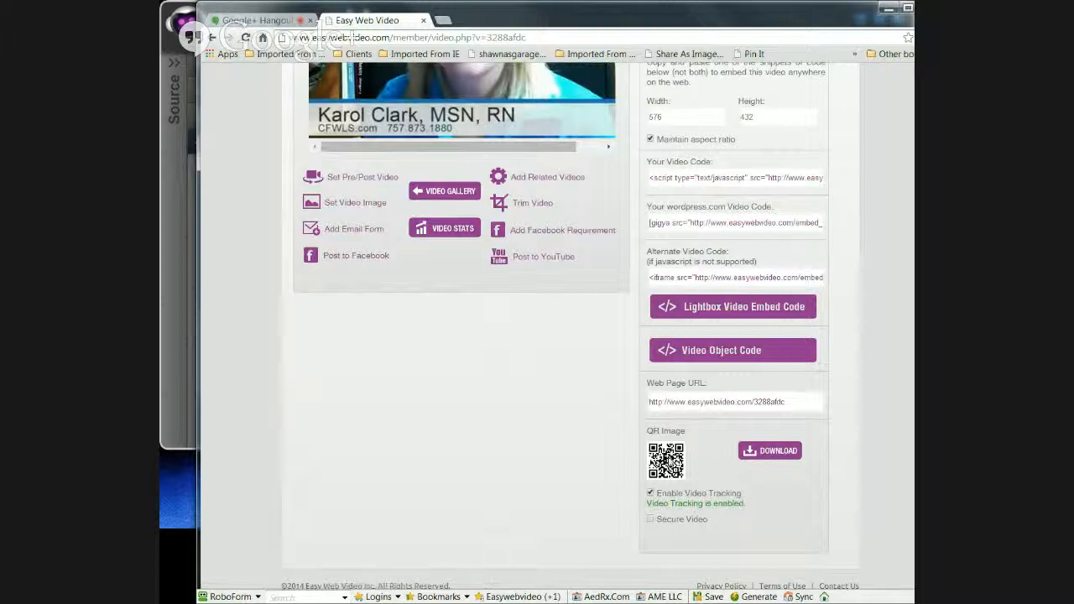
scroll(533, 437, "up", 3)
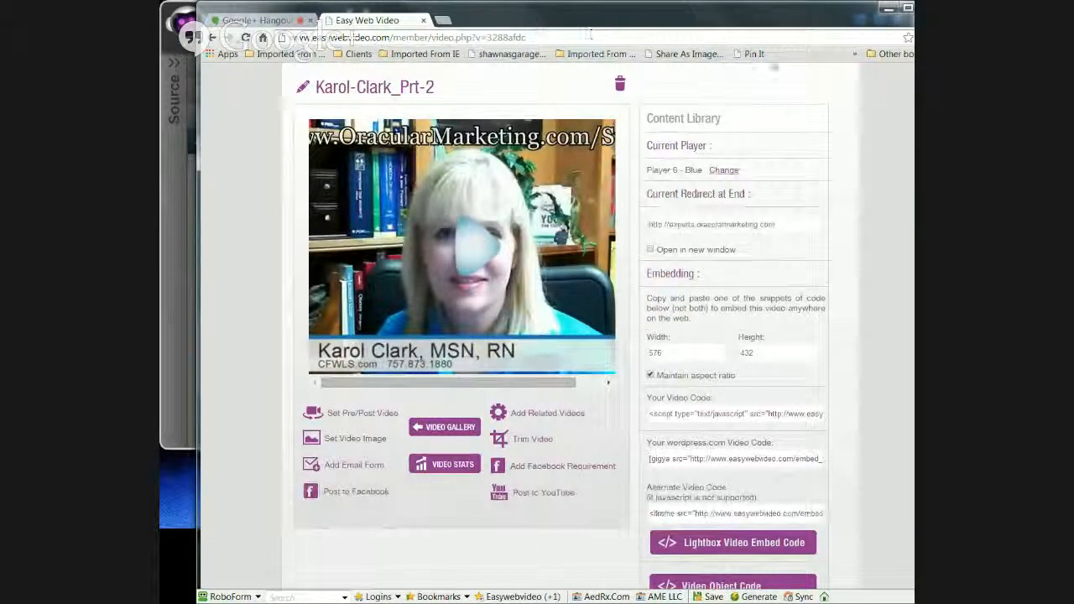
left_click(889, 14)
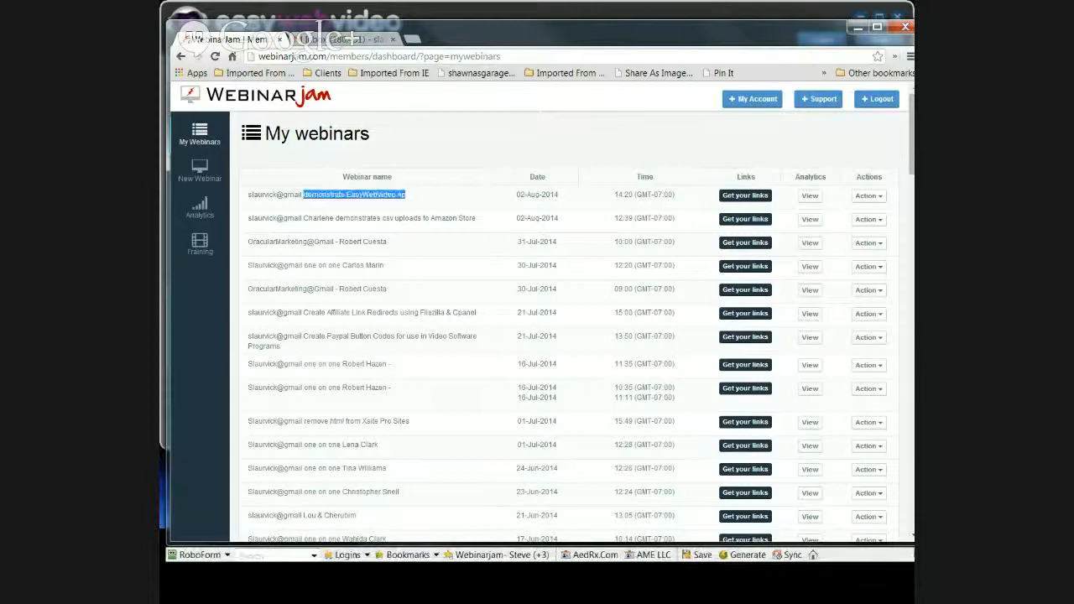
Step: Switch between the WebinarJam and Easy Web Video windows, then return to the Google+ Hangout broadcast
key("alt+Tab")
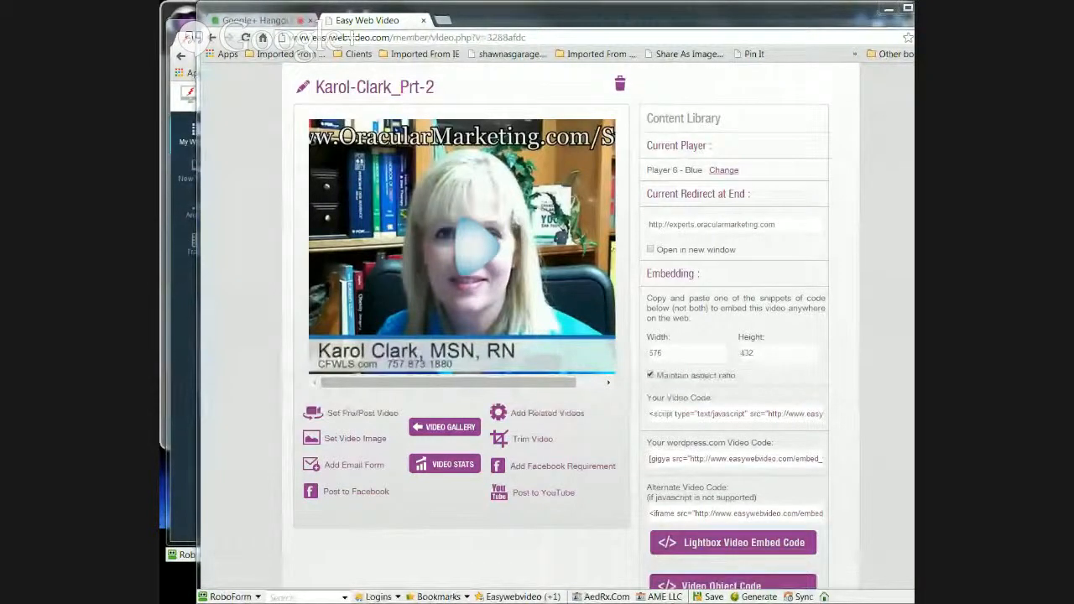
key("alt+Tab")
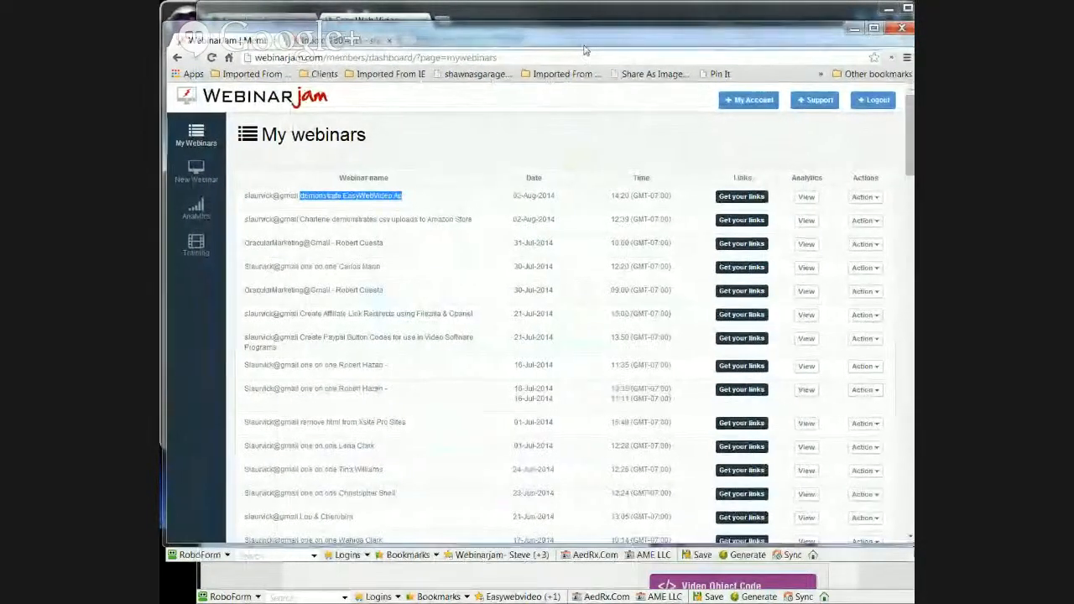
left_click_drag(579, 47, 656, 85)
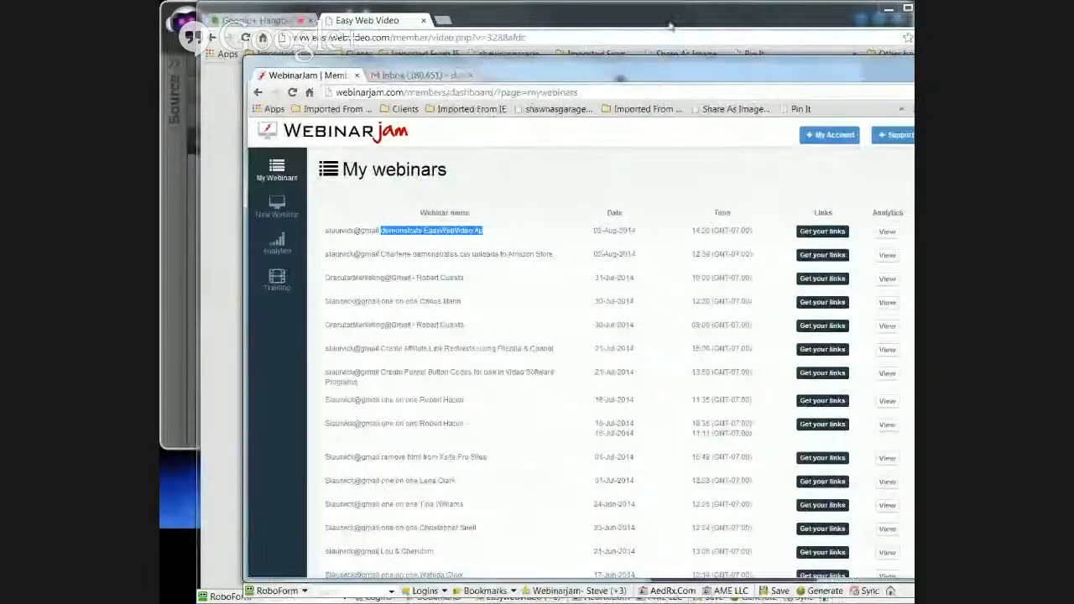
left_click(672, 26)
left_click(252, 22)
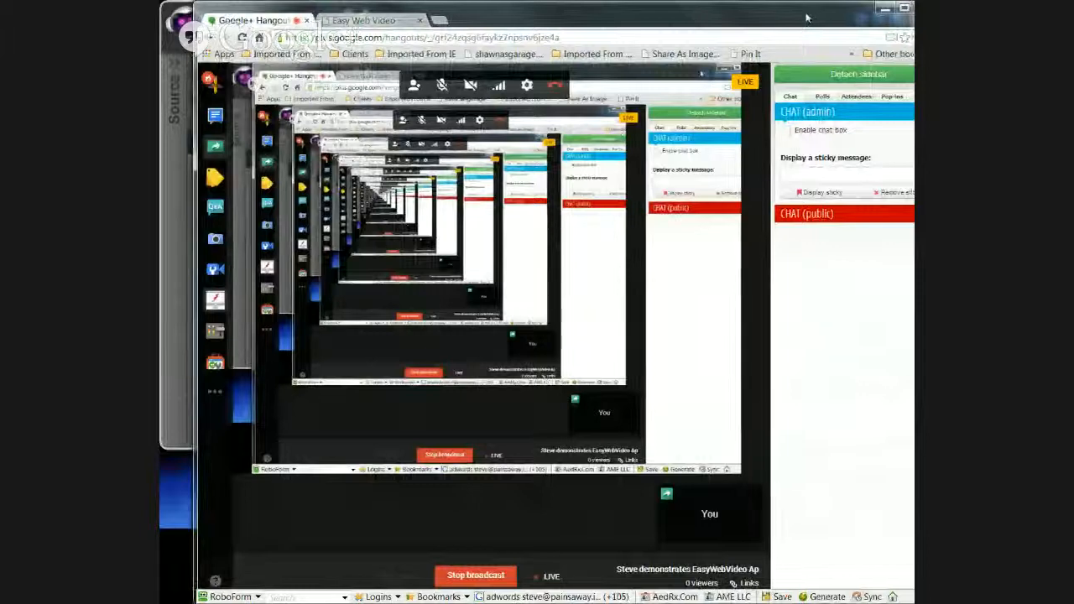
left_click_drag(807, 16, 749, 16)
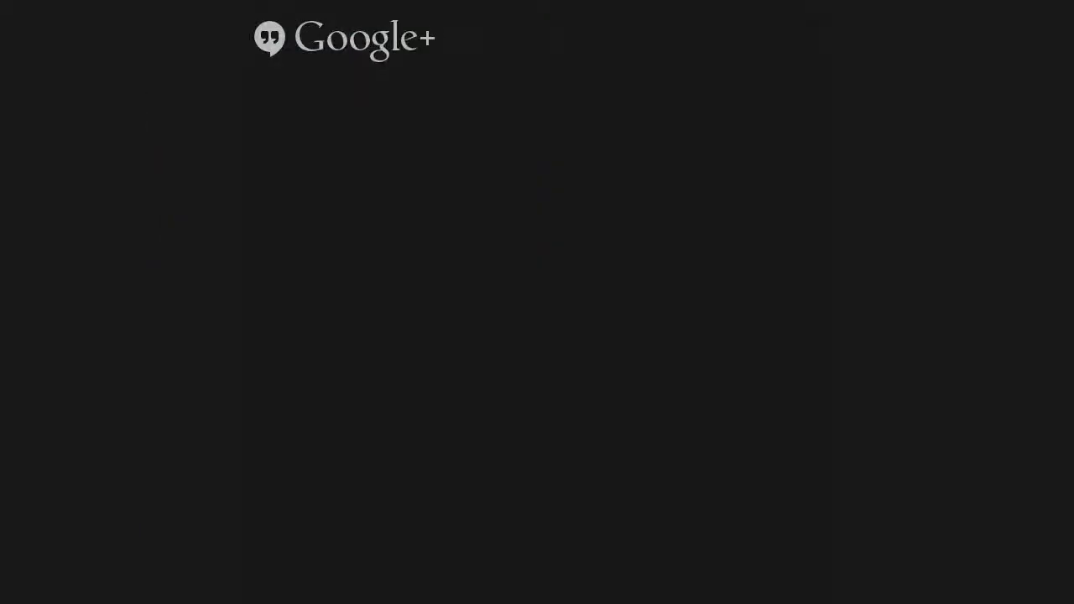